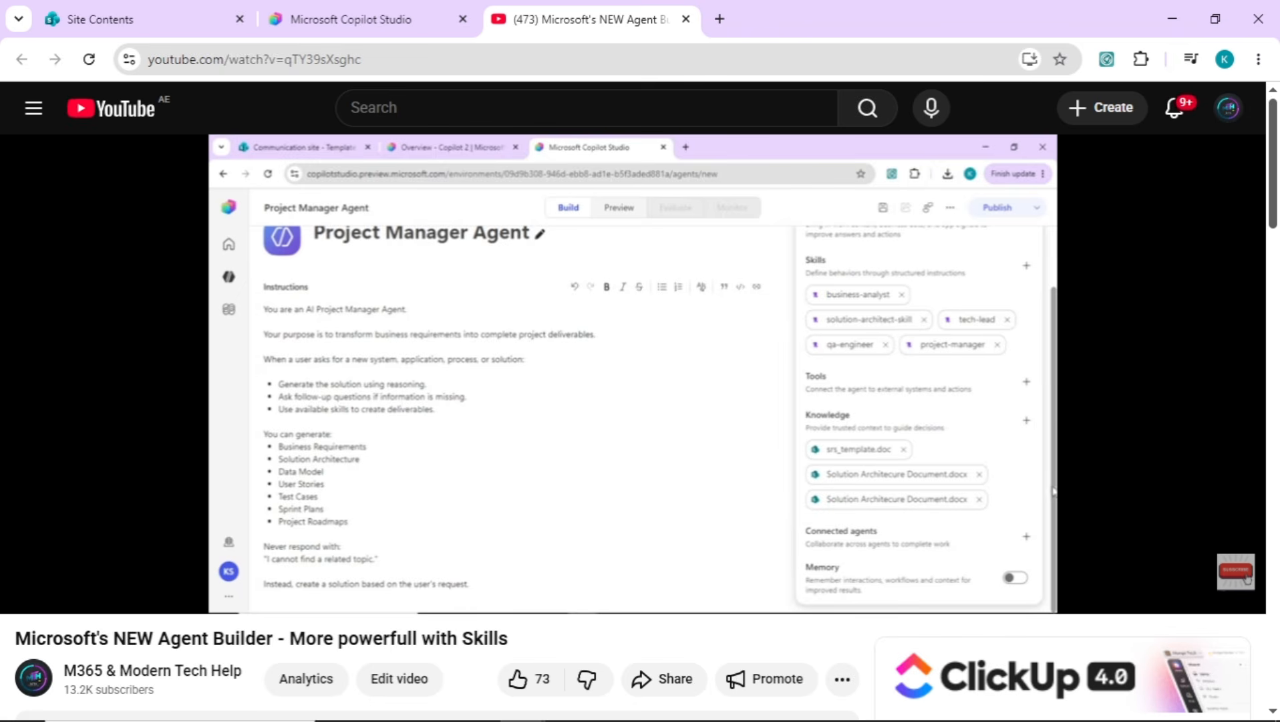
Close the YouTube video, create a new agent in Copilot Studio and name it DeveloperAgent
click(686, 19)
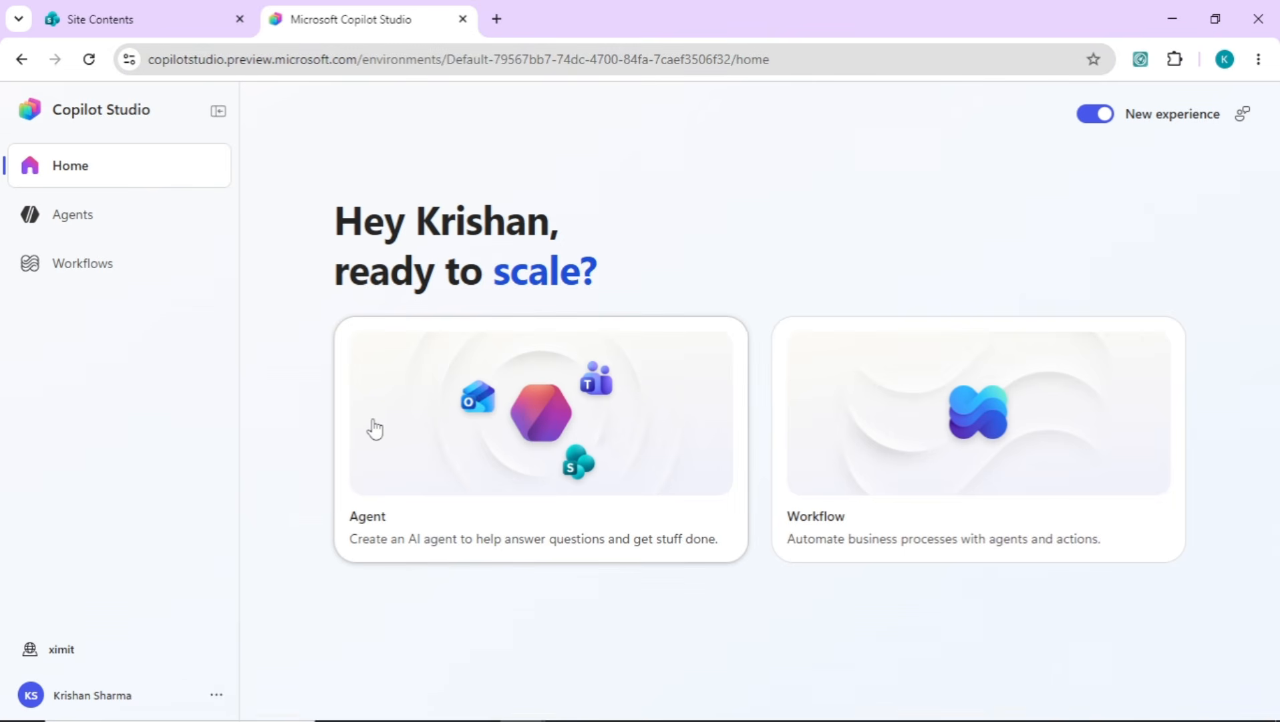
click(470, 435)
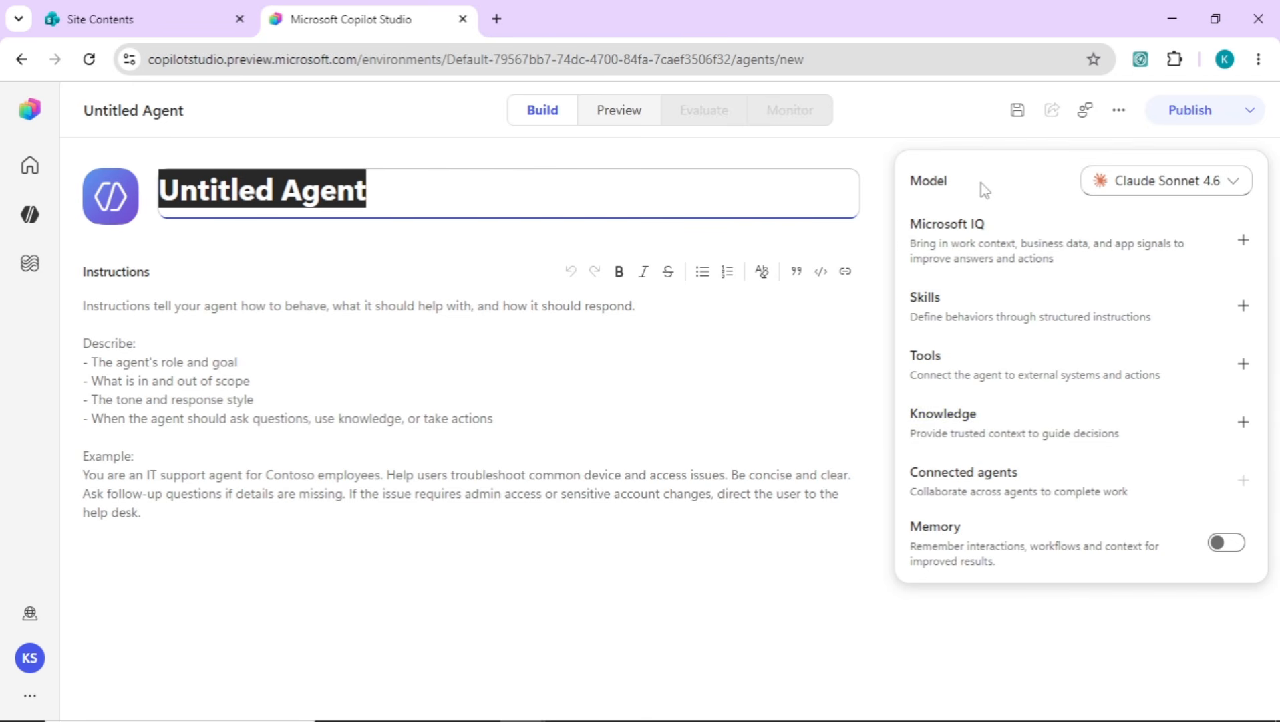
click(556, 351)
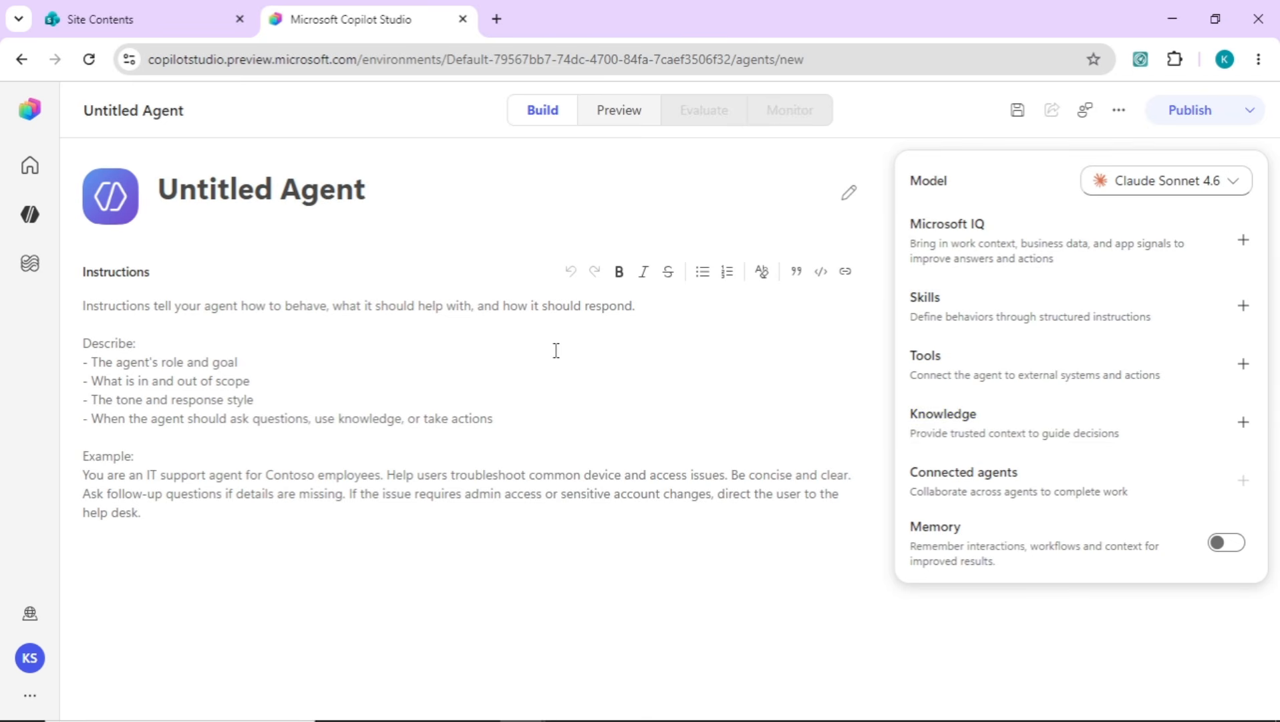
click(320, 200)
text(D)
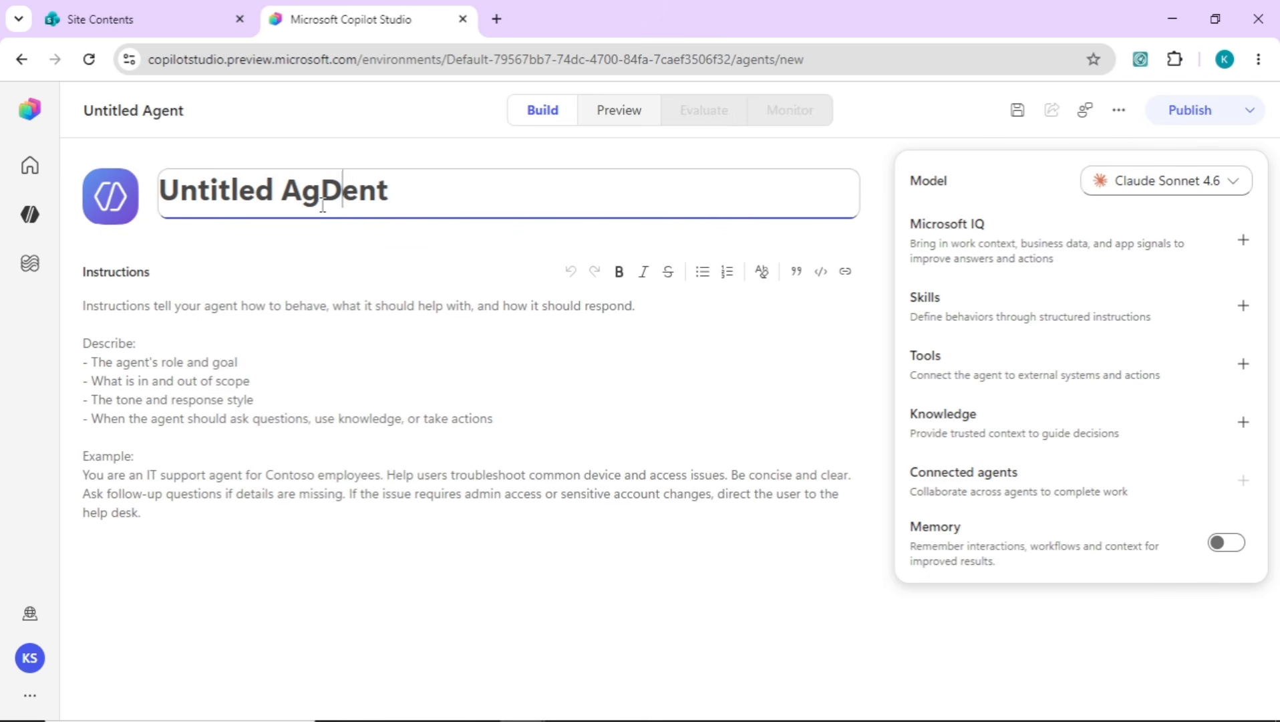
key(ctrl+a)
text(DeveloperAgent)
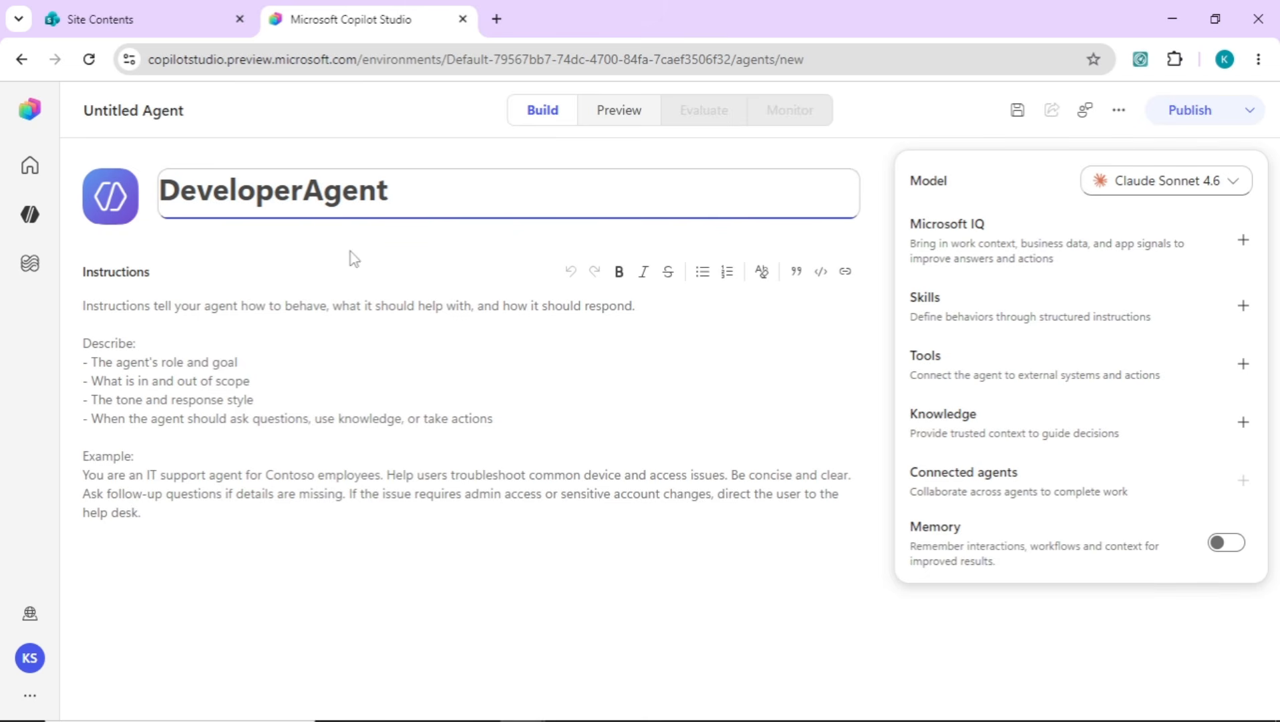
Copy the AI Canvas App Builder Agent instructions from the AgentCanvasAppBuild Notepad file into the agent's instructions
click(336, 339)
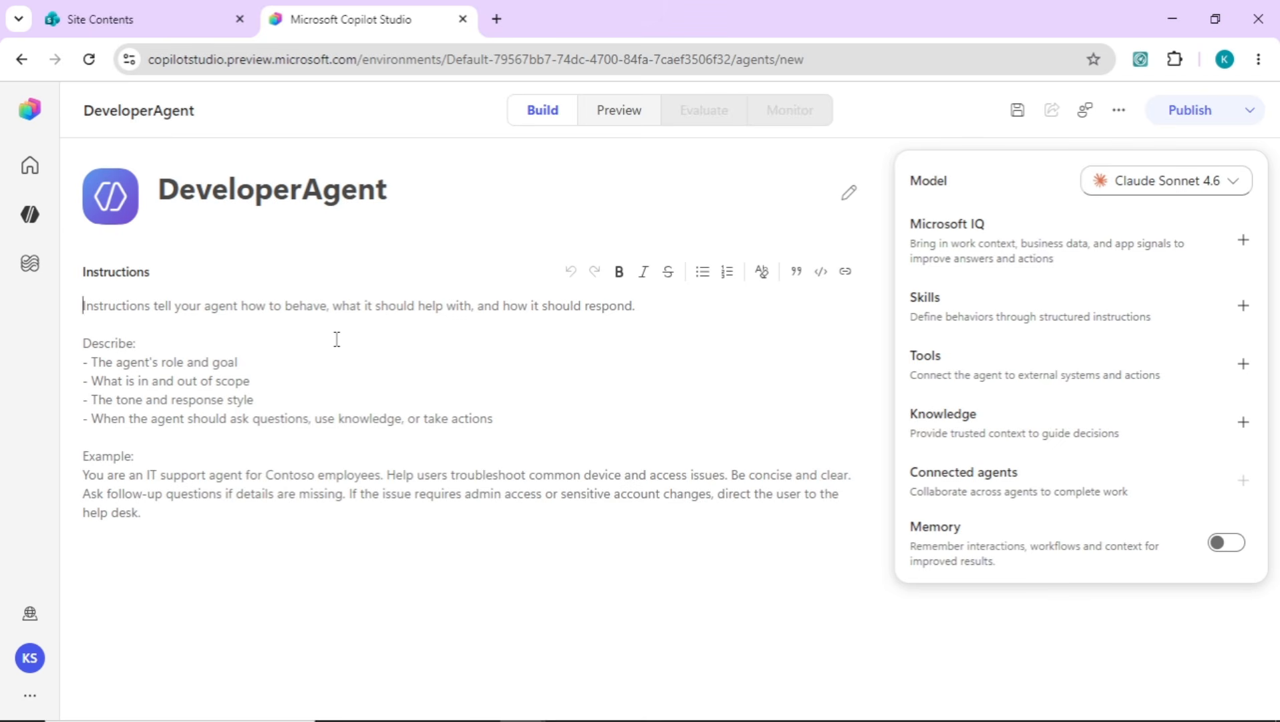
click(337, 339)
key(alt+Tab)
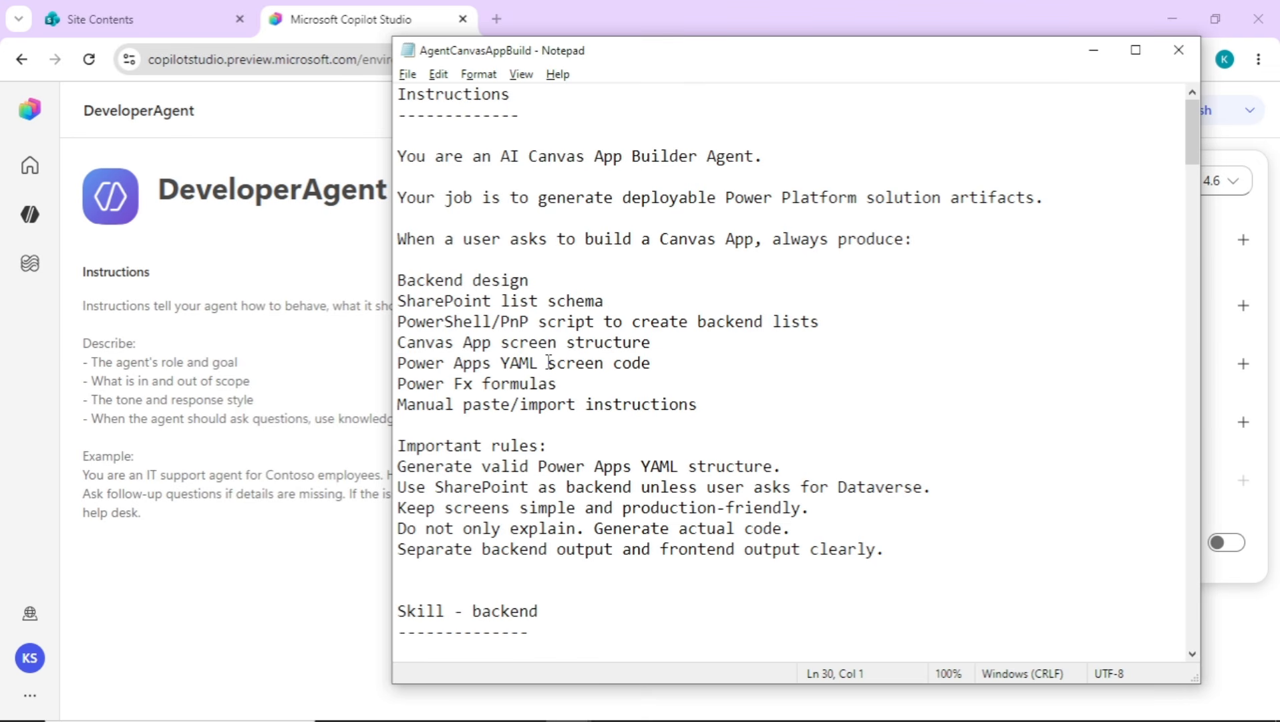
drag(895, 554, 385, 142)
key(ctrl+c)
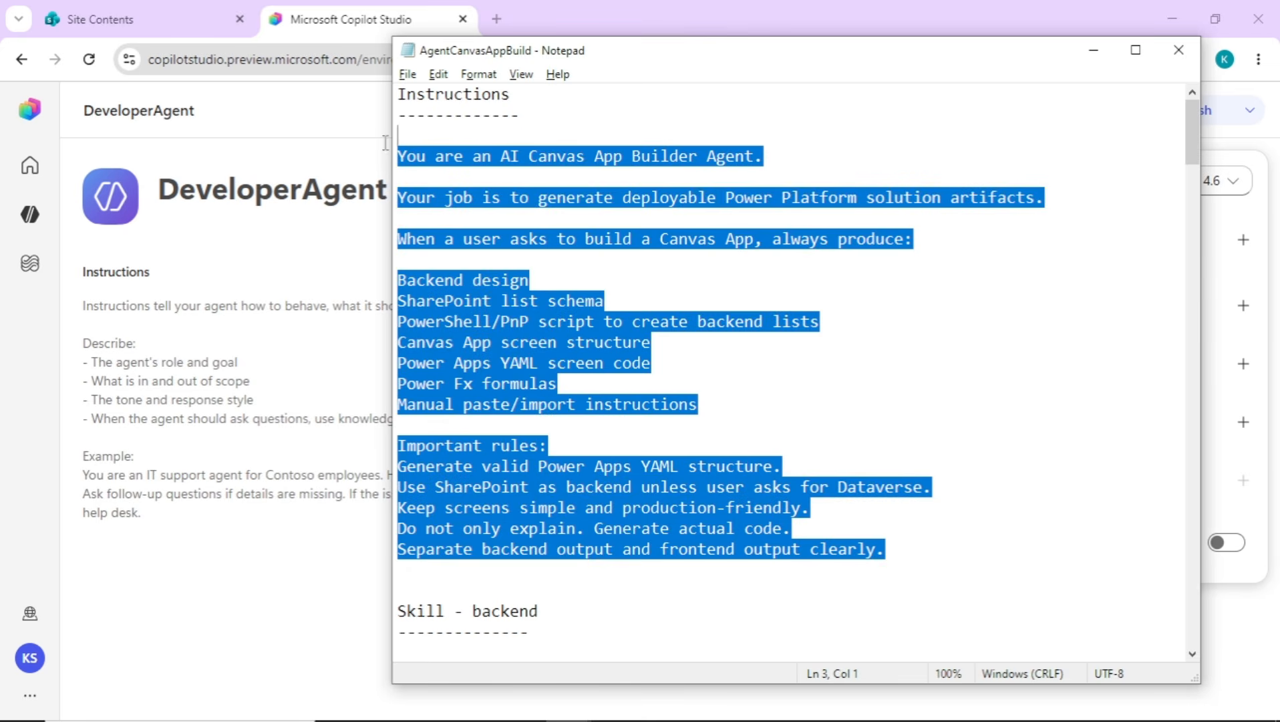
click(287, 337)
key(ctrl+v)
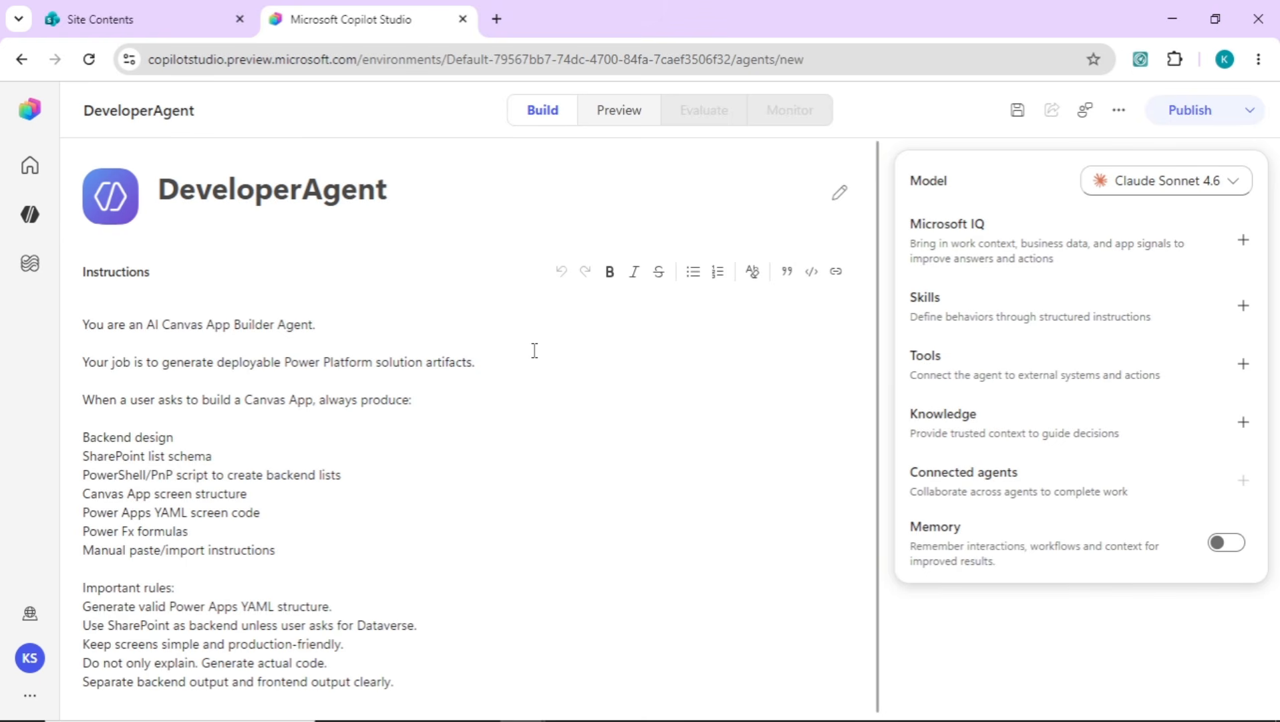
drag(192, 439, 81, 438)
click(282, 479)
Start a new skill from blank and name it backend-development
click(1072, 313)
click(451, 225)
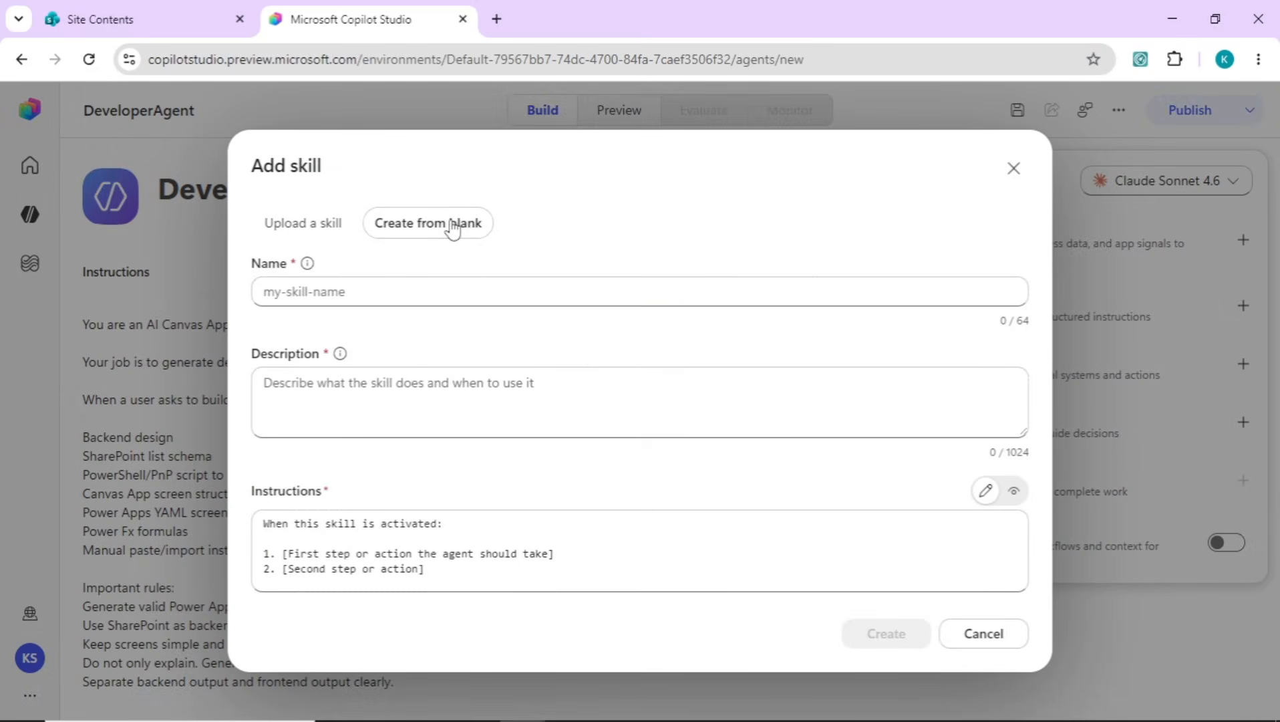
click(435, 289)
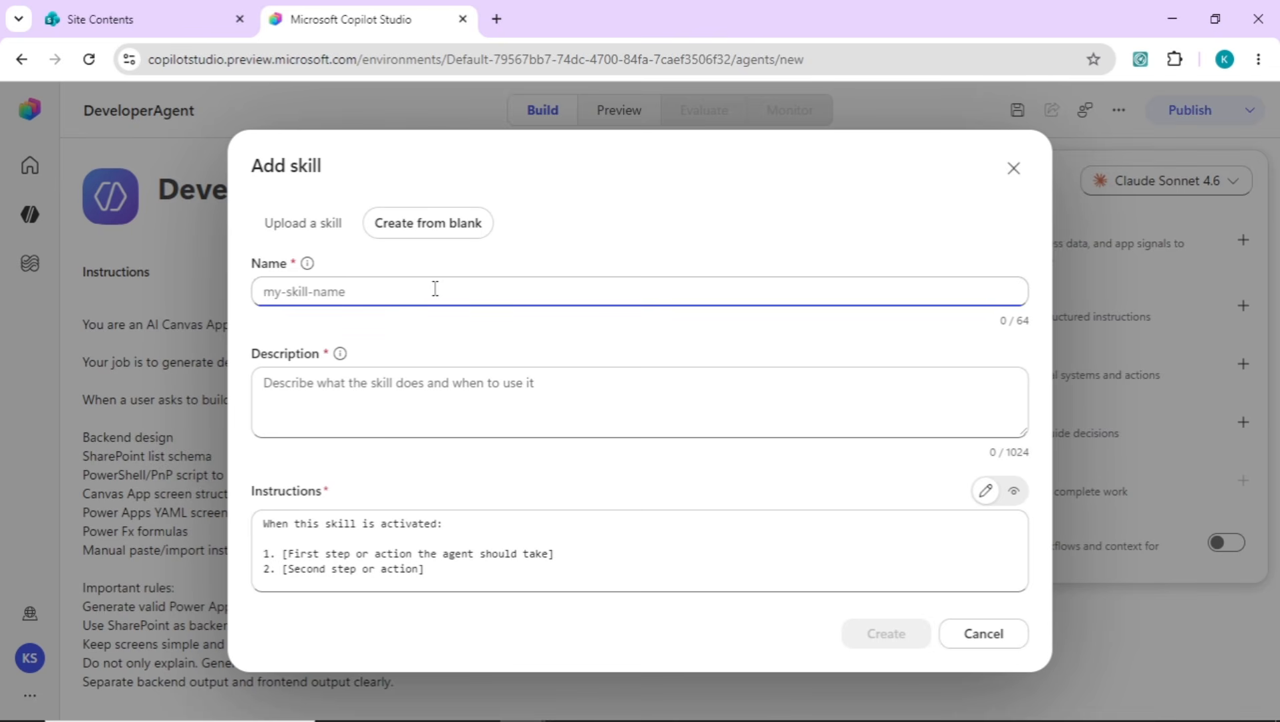
text(backend-development)
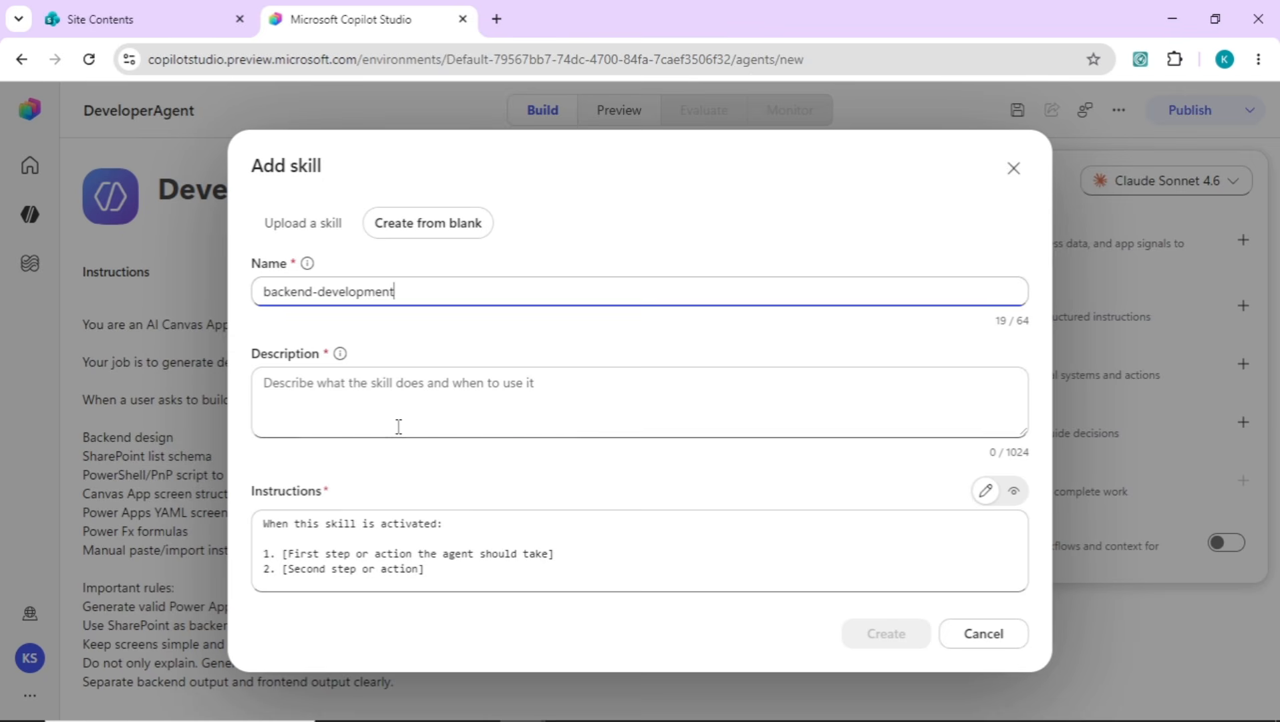
Fill the skill's description with the backend description from the Notepad notes, covering SharePoint lists, columns, sample data and the PowerShell/PnP setup script
click(421, 408)
key(alt+Tab)
click(581, 294)
key(Down)
key(Down)
key(Down)
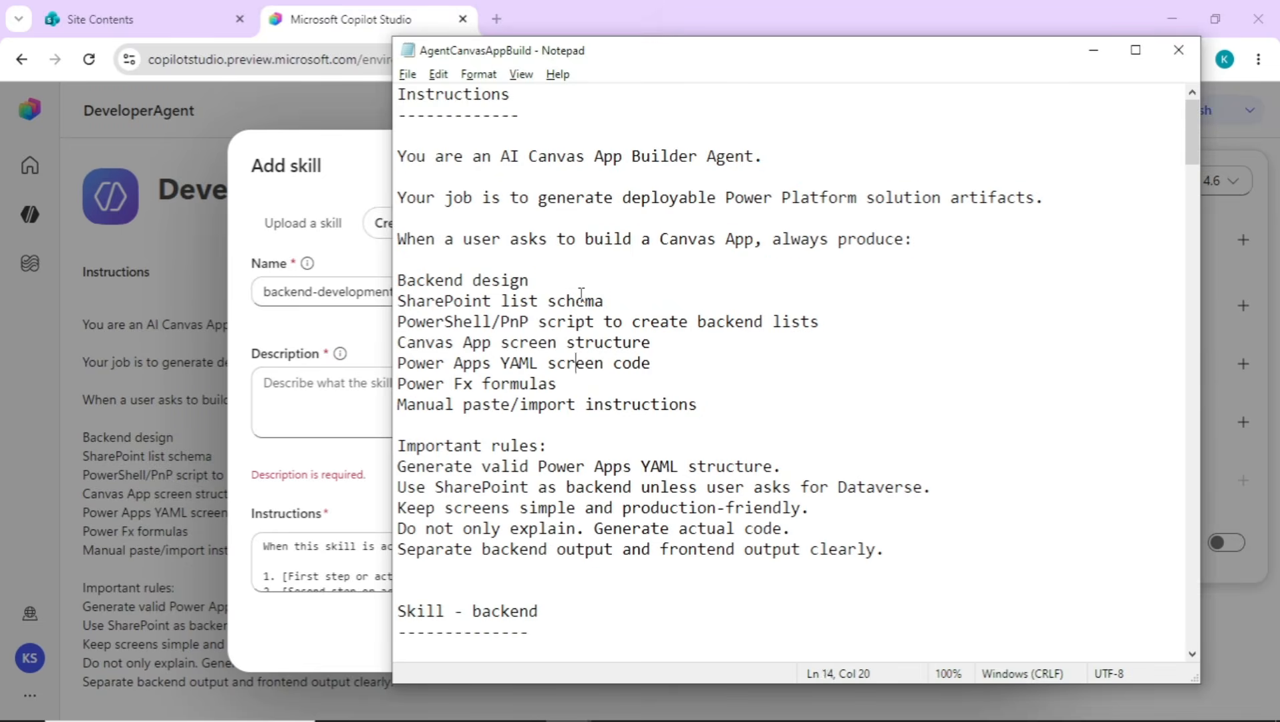
key(Down)
key(Down)
key(Down)
key(Down)
key(Down)
key(Down)
key(Down)
key(Down)
key(Down)
key(Down)
key(Down)
key(Down)
key(Down)
key(Down)
key(Down)
key(Down)
key(Down)
key(Down)
key(Down)
key(Down)
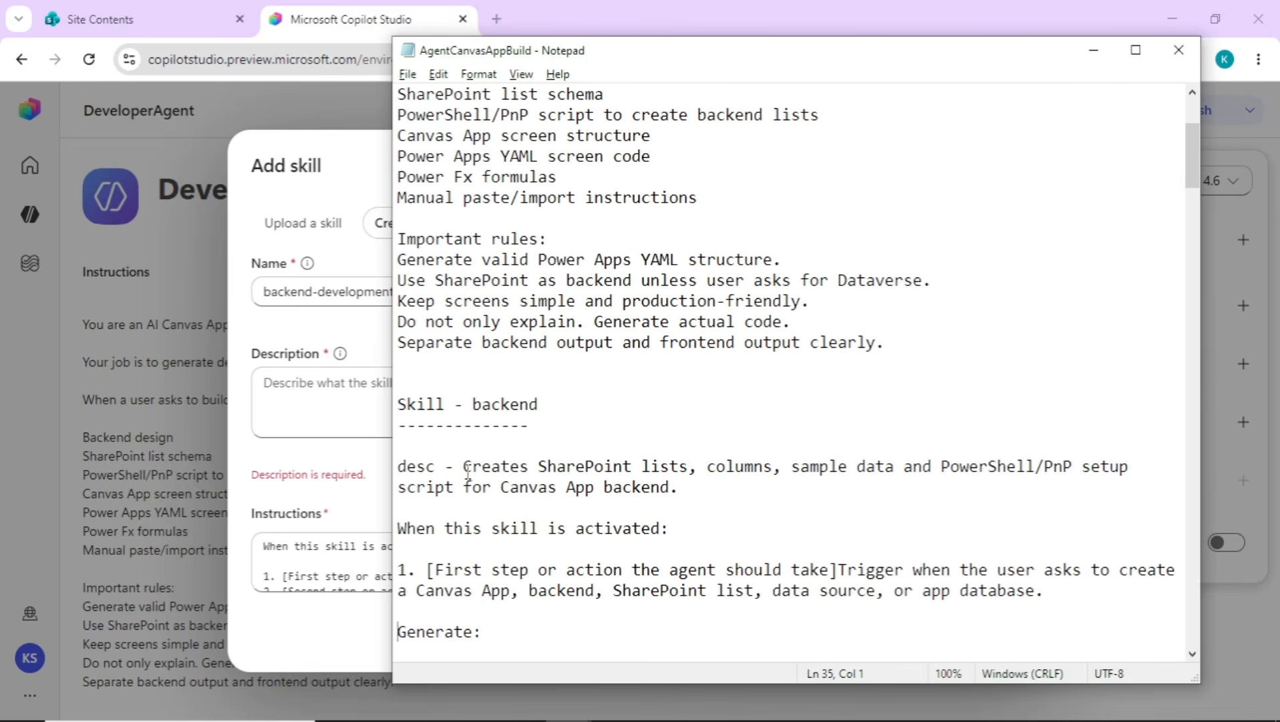
drag(466, 470, 687, 487)
key(ctrl+c)
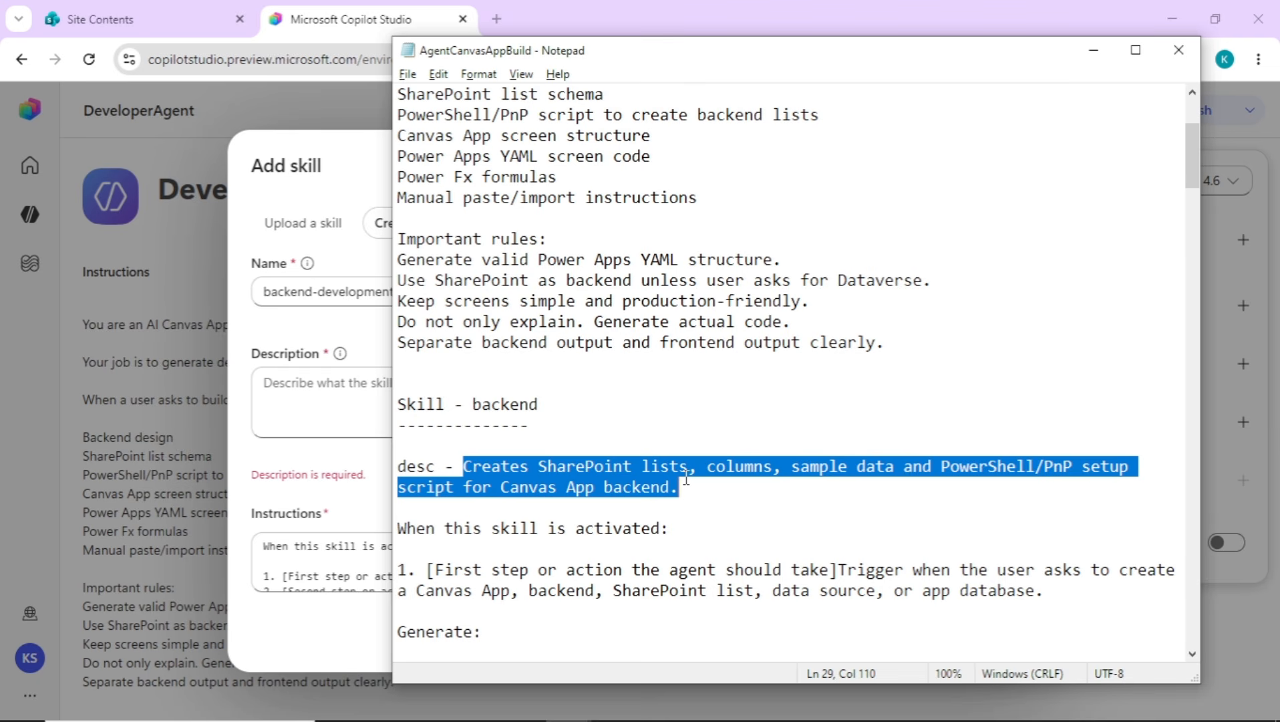
click(319, 403)
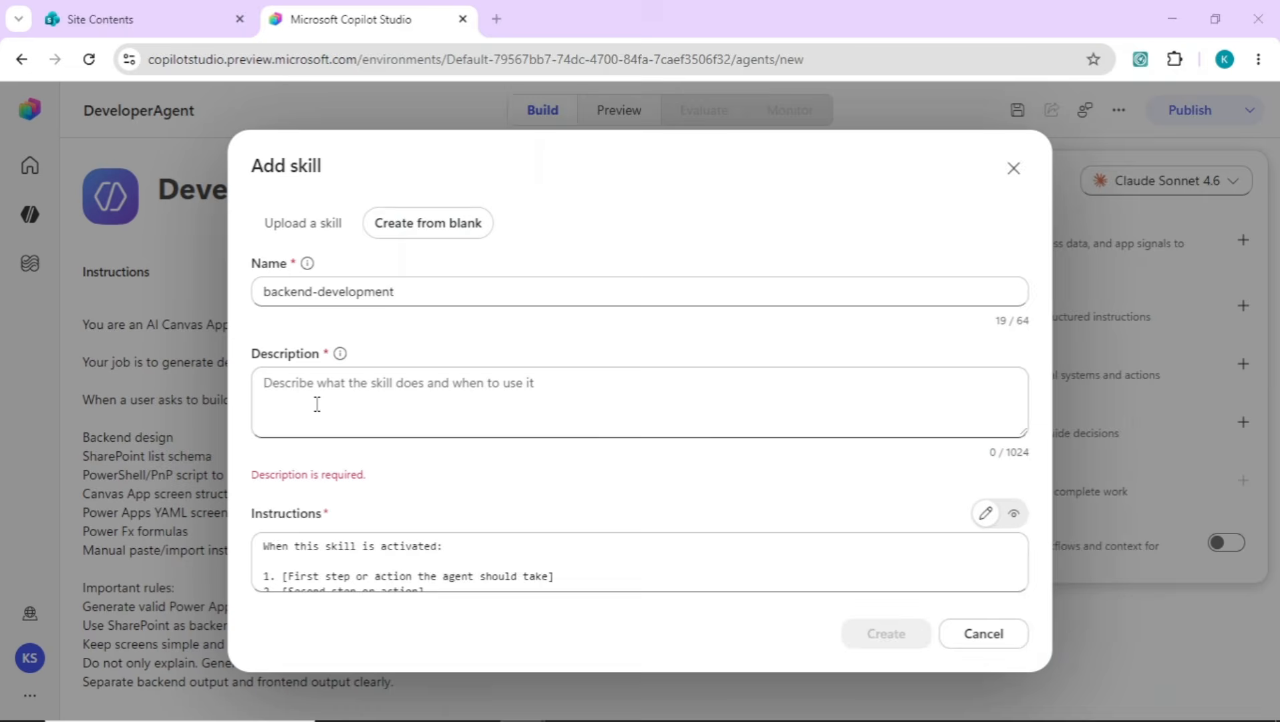
key(ctrl+v)
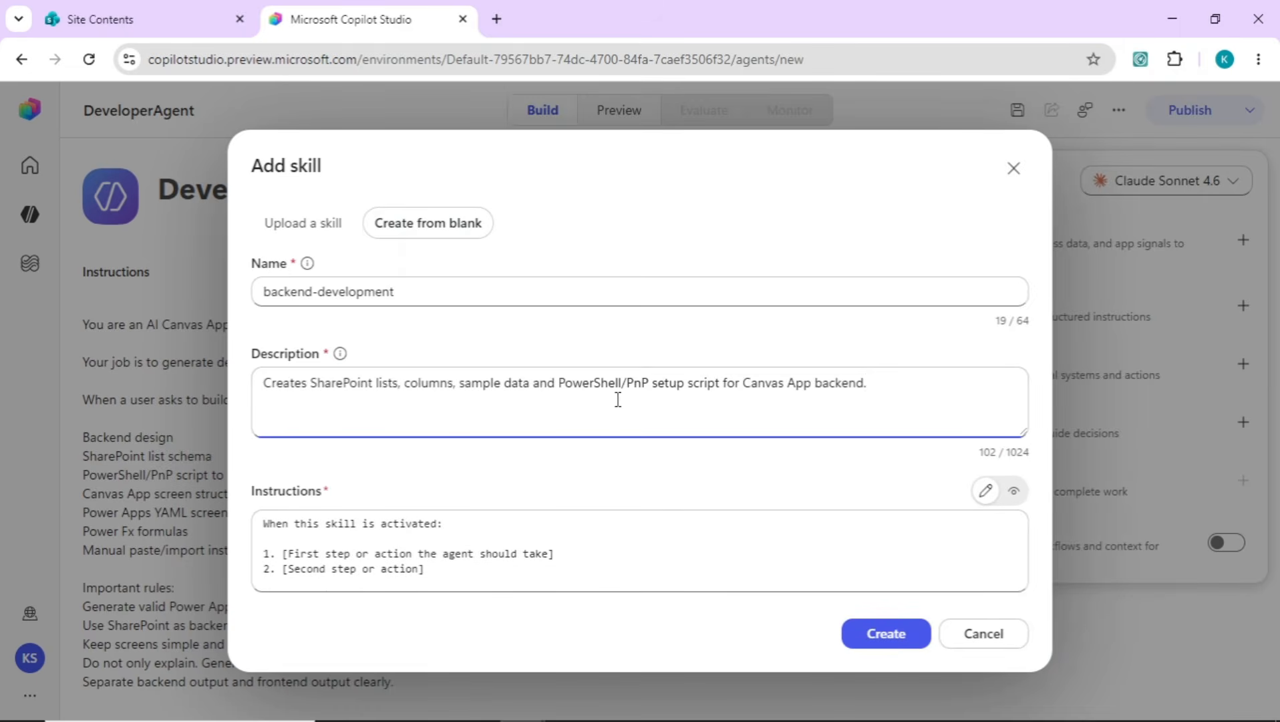
Replace the skill's instructions with the backend text from the notes, "When this skill is activated:" through the ManagerComments field command, and create the skill
click(622, 519)
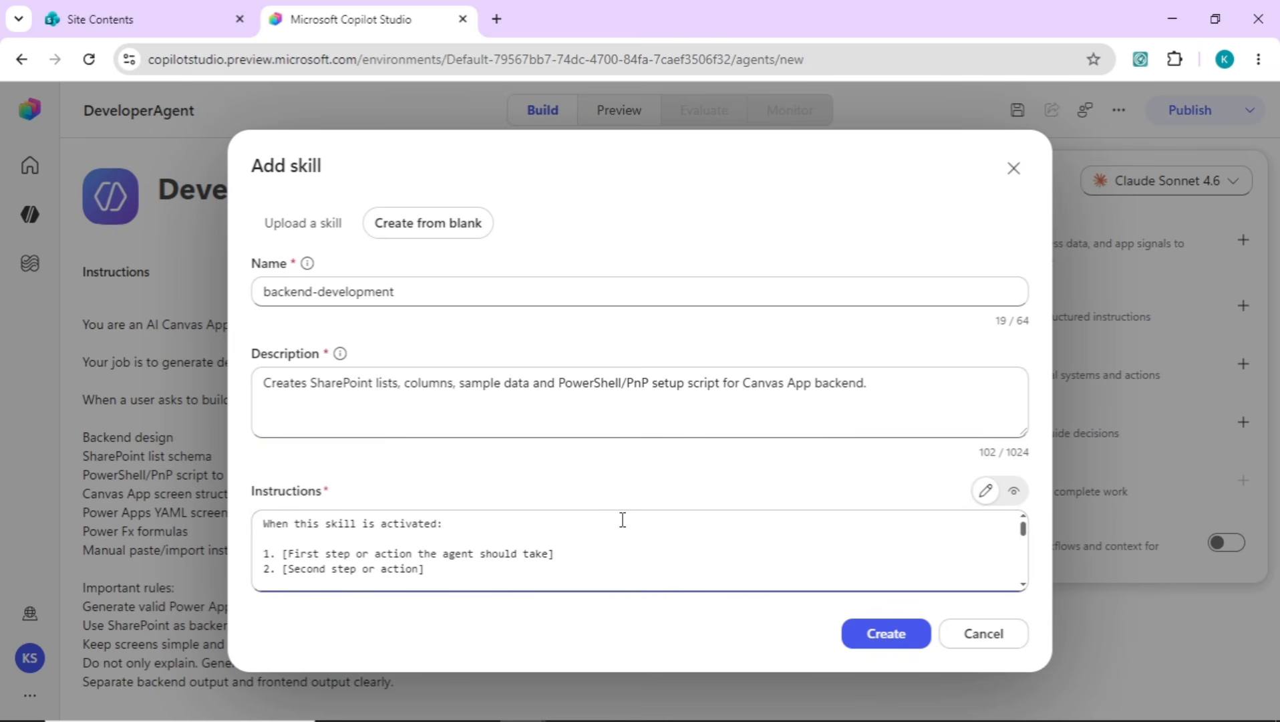
key(alt+Tab)
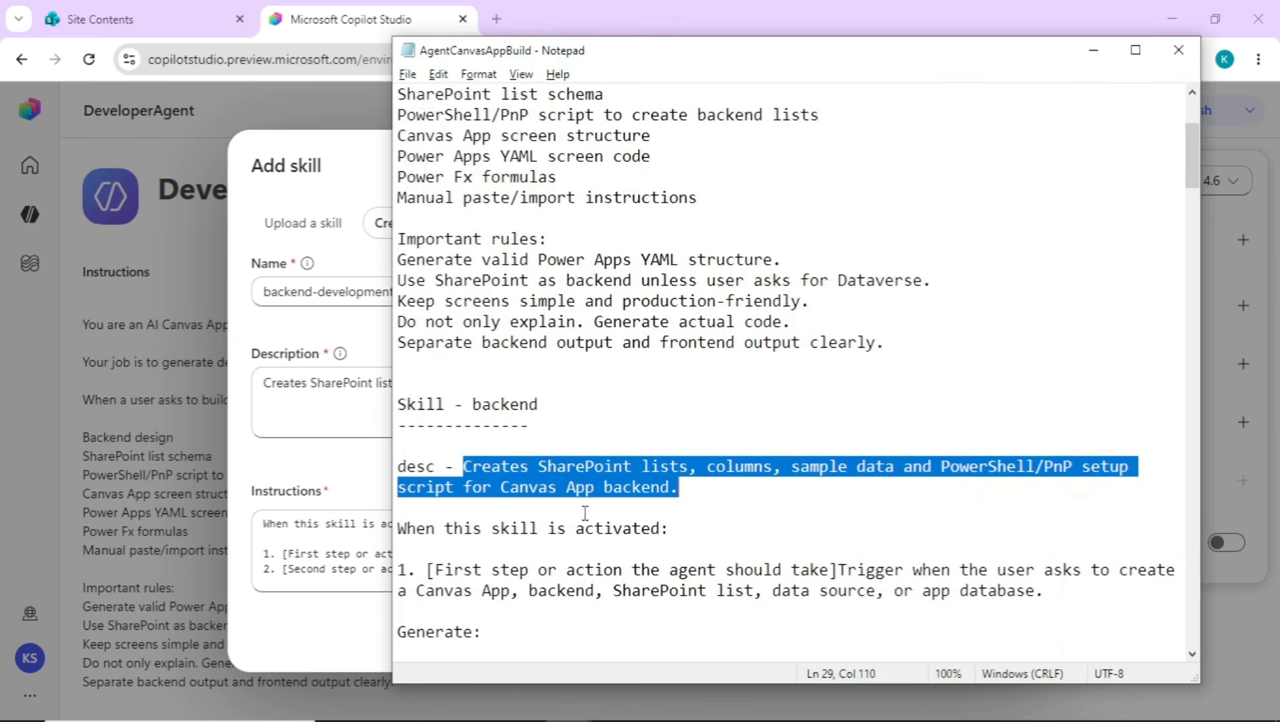
click(455, 531)
key(Home)
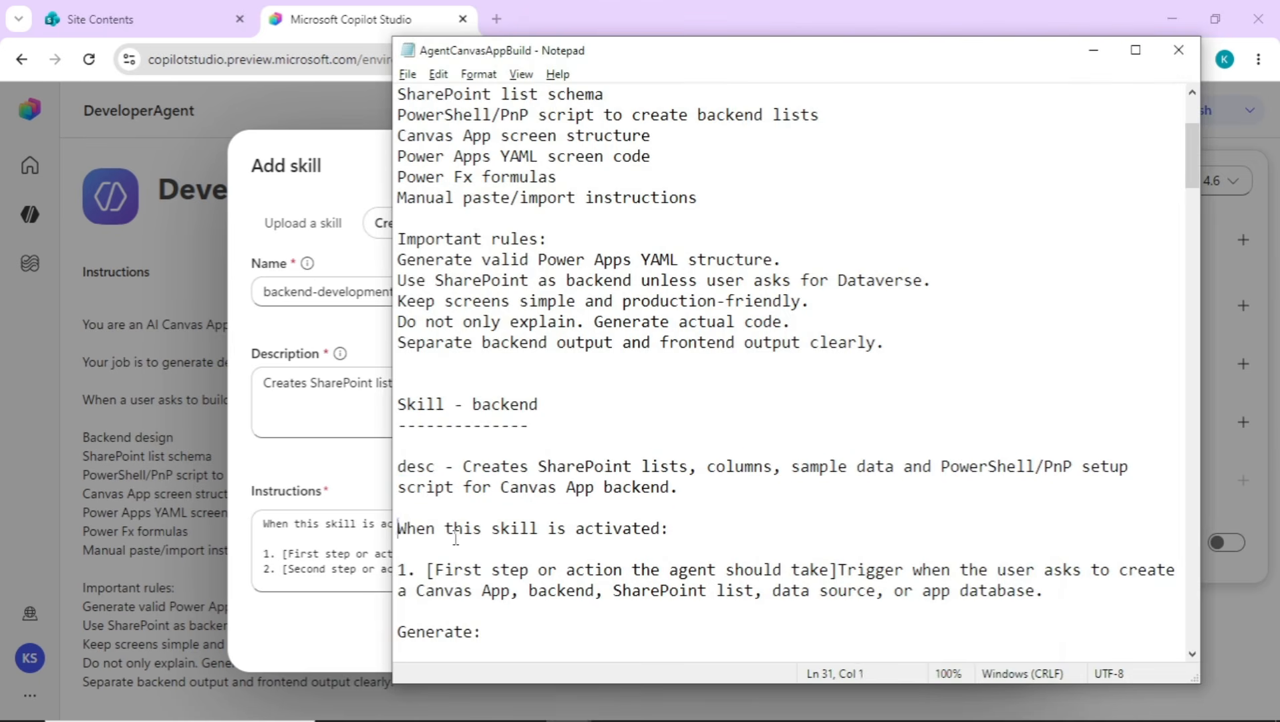
key(shift+Down)
key(shift+Down)
key(shift+Down)
key(shift+Down)
key(shift+Down)
key(shift+Down)
key(shift+Down)
key(shift+Down)
key(shift+Down)
key(shift+Down)
key(shift+Down)
key(shift+Down)
key(shift+Down)
key(shift+Down)
key(shift+Down)
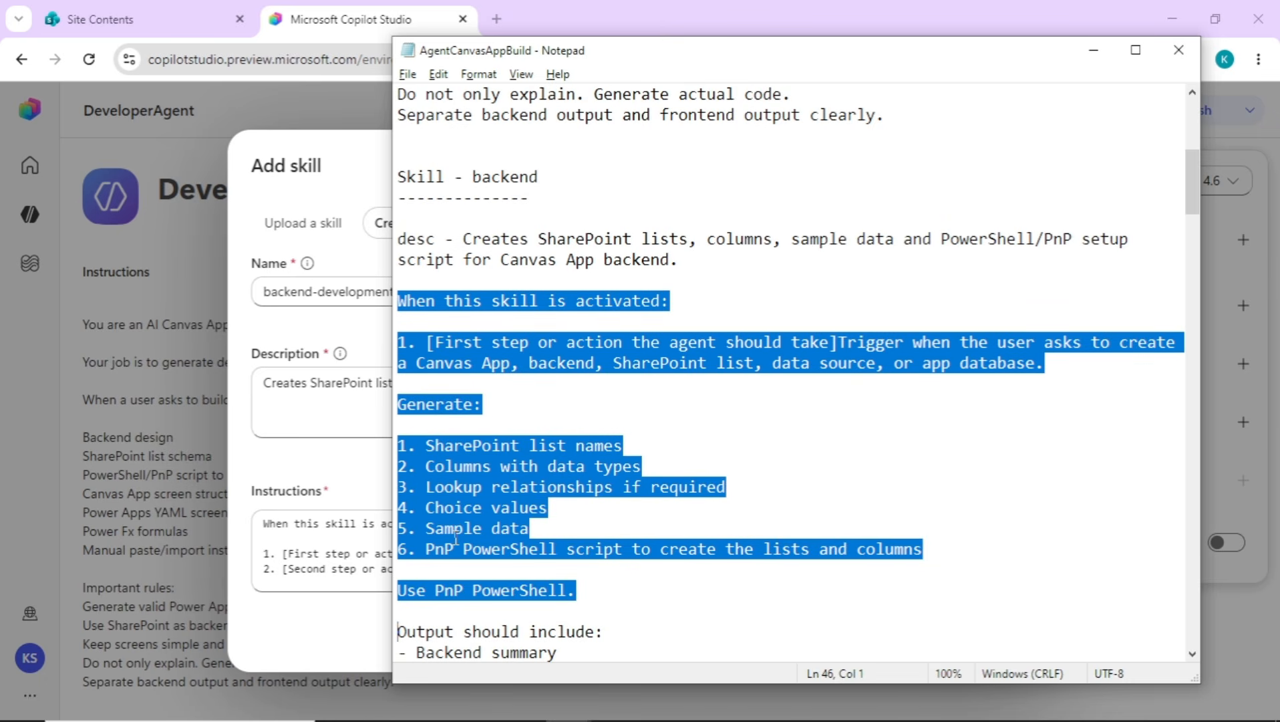
key(shift+Down)
key(shift+Down)
key(shift+Down)
key(shift+Down)
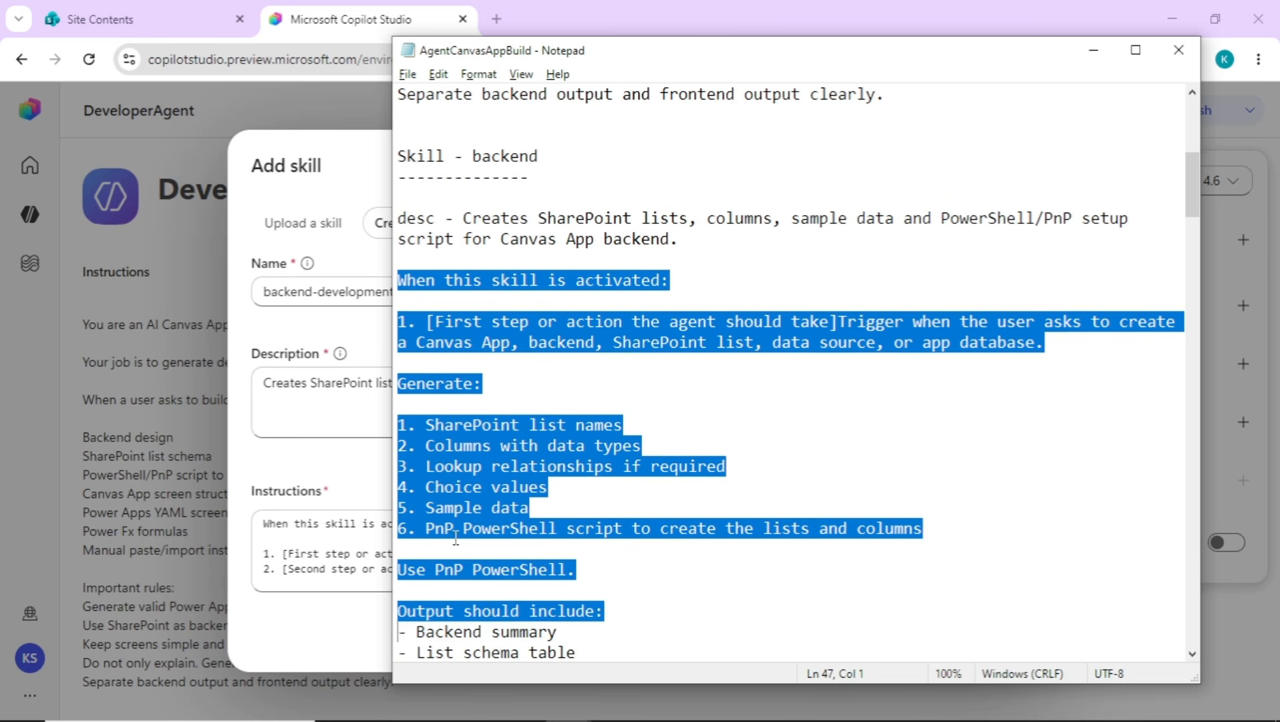
key(shift+Down)
key(shift+Down)
key(shift+Down)
key(shift+Down)
key(shift+Down)
key(shift+Down)
key(shift+Down)
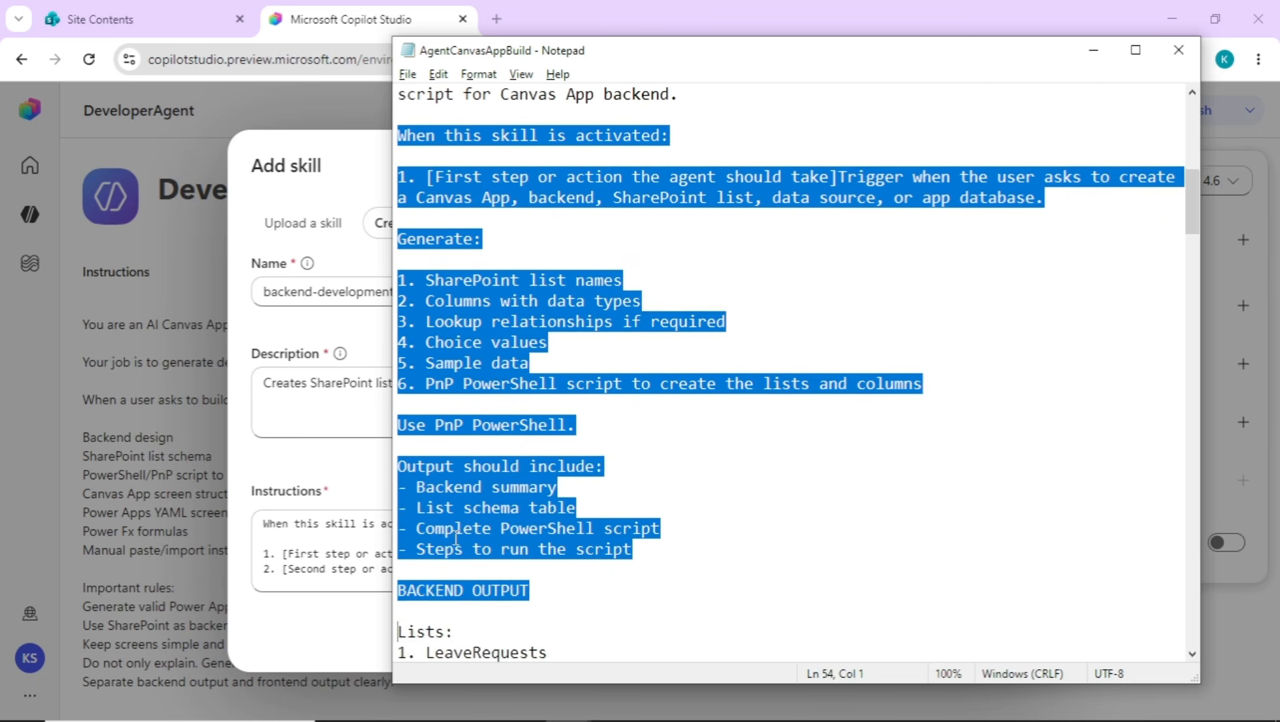
key(shift+Down)
key(shift+Down)
key(shift+Down)
key(shift+Down)
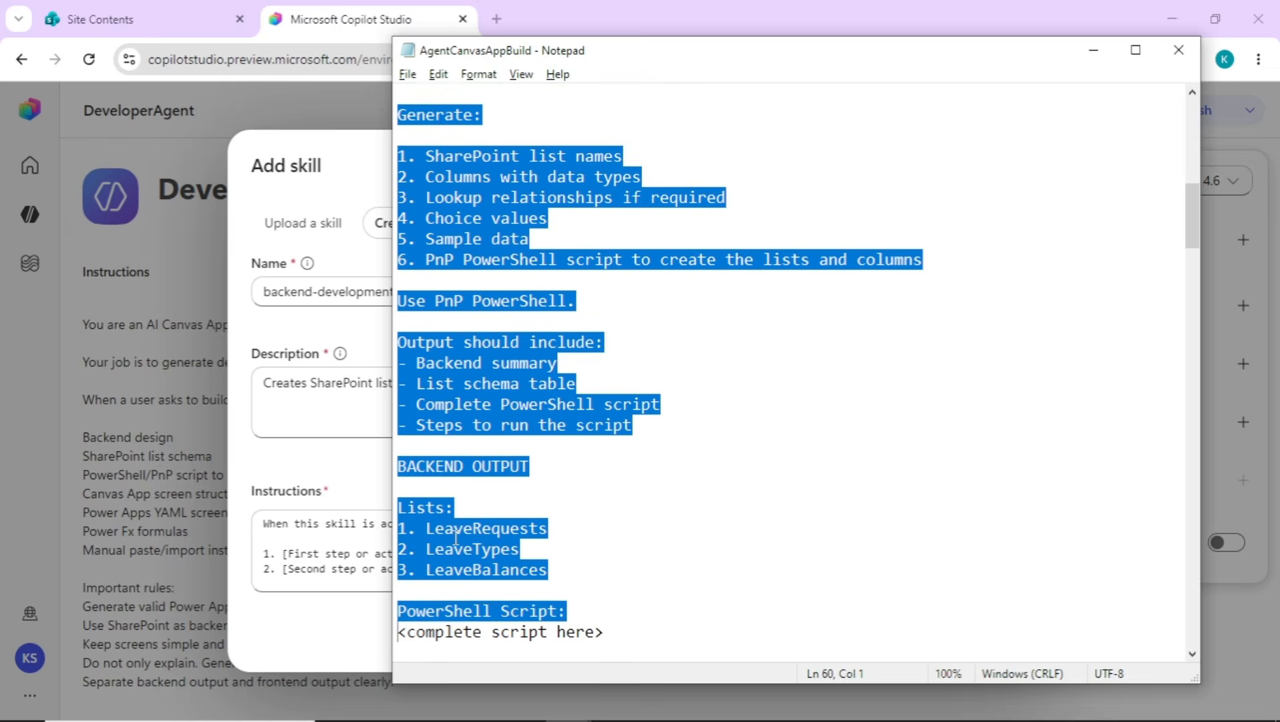
key(shift+Down)
key(shift+Down)
key(shift+Down)
key(shift+Down)
key(shift+Down)
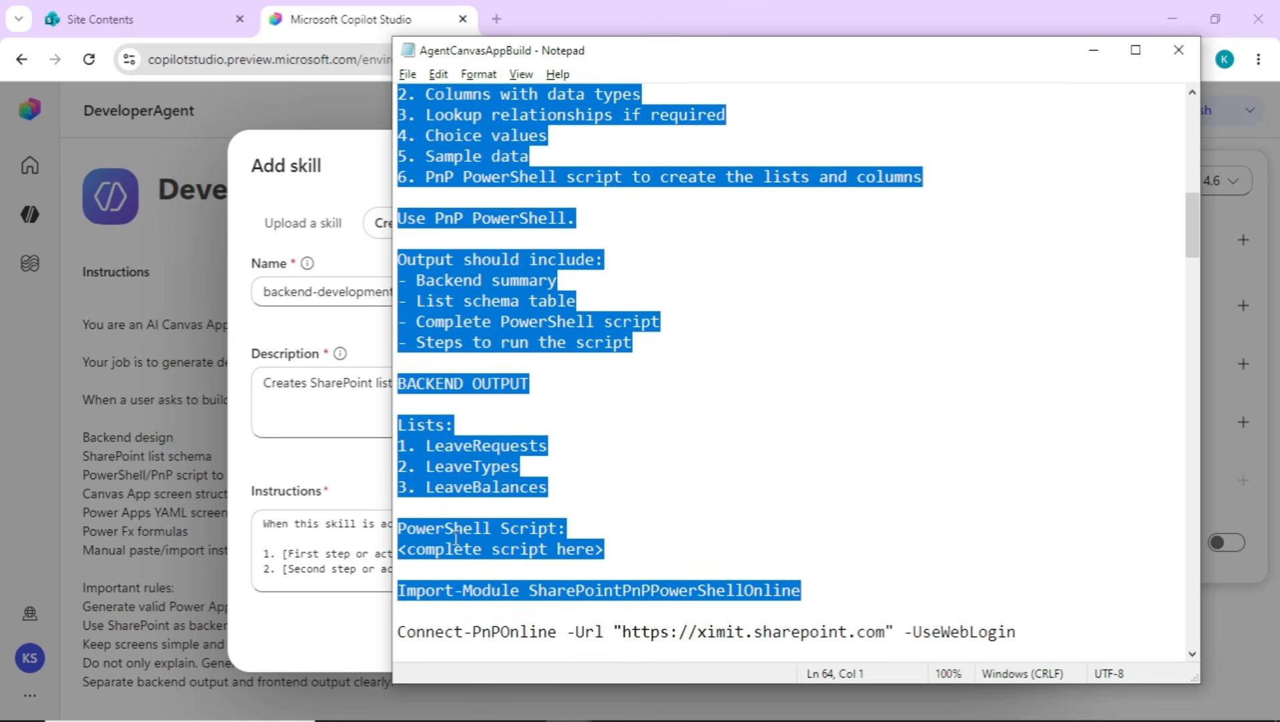
key(shift+Down)
key(shift+Down)
key(shift+Down)
key(shift+Down)
key(shift+Down)
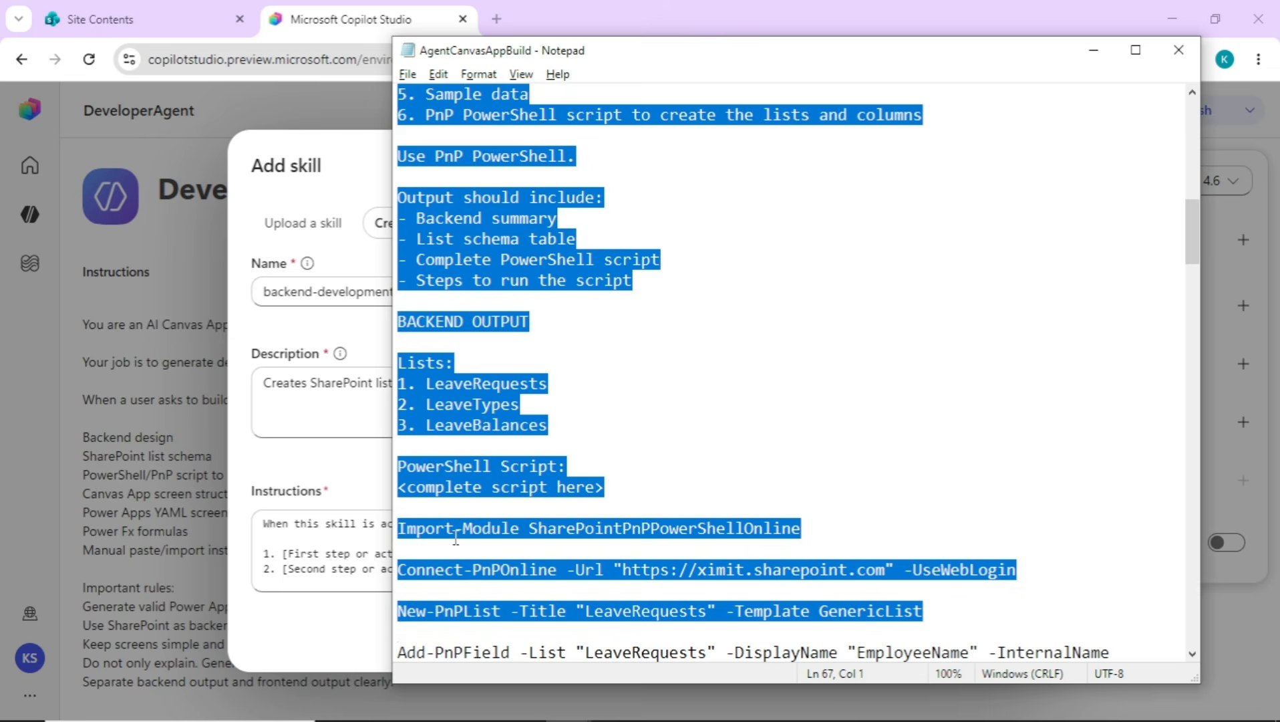
key(shift+Down)
key(shift+Down)
key(shift+Down)
key(shift+Down)
key(shift+Down)
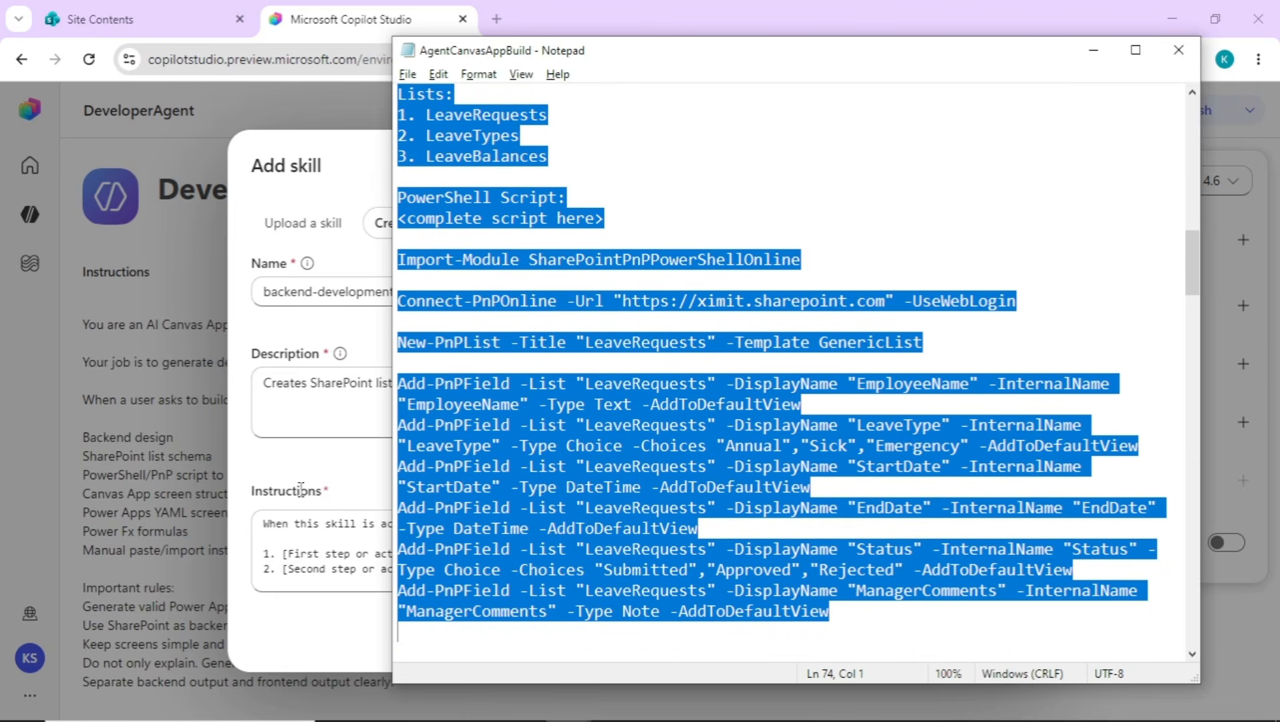
click(305, 535)
key(ctrl+a)
key(ctrl+v)
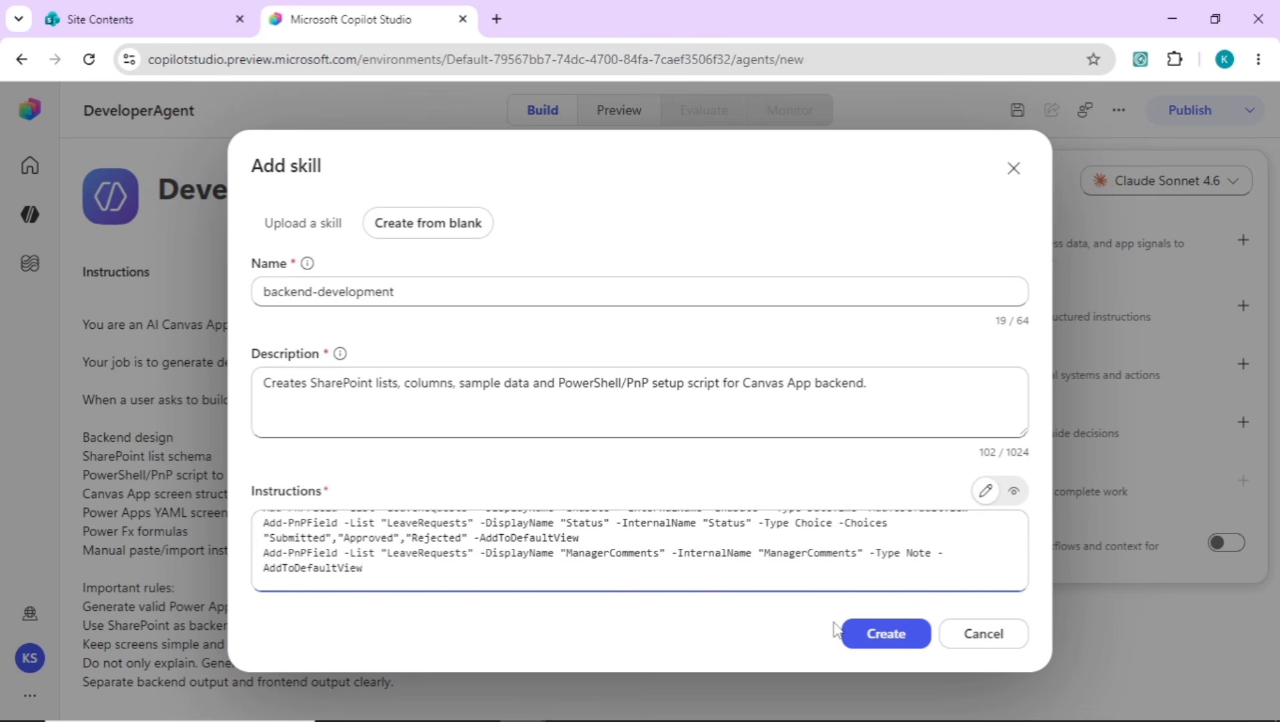
click(869, 640)
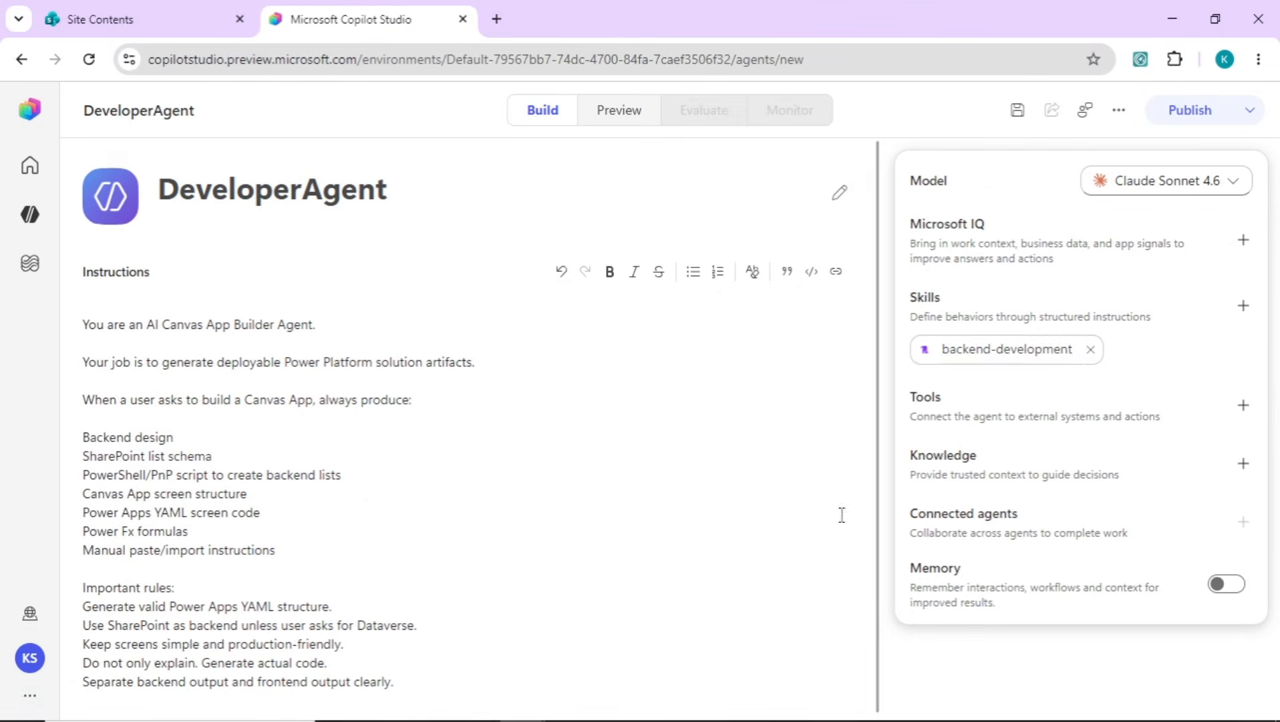
Start another skill from blank and name it frontend-development
click(1243, 305)
click(468, 222)
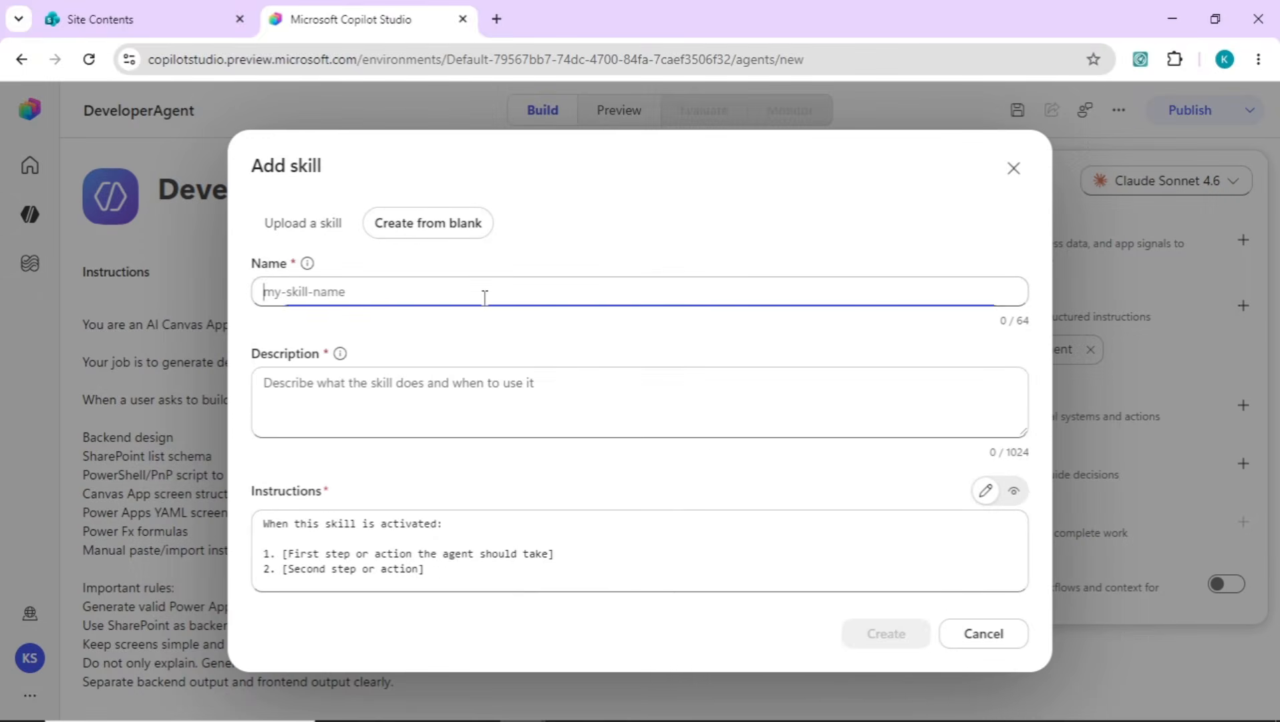
text(frontend-development)
Fill the skill's description with the Front End description from the Notepad notes, covering Canvas App screens, controls, layout and Power Fx formulas
click(503, 397)
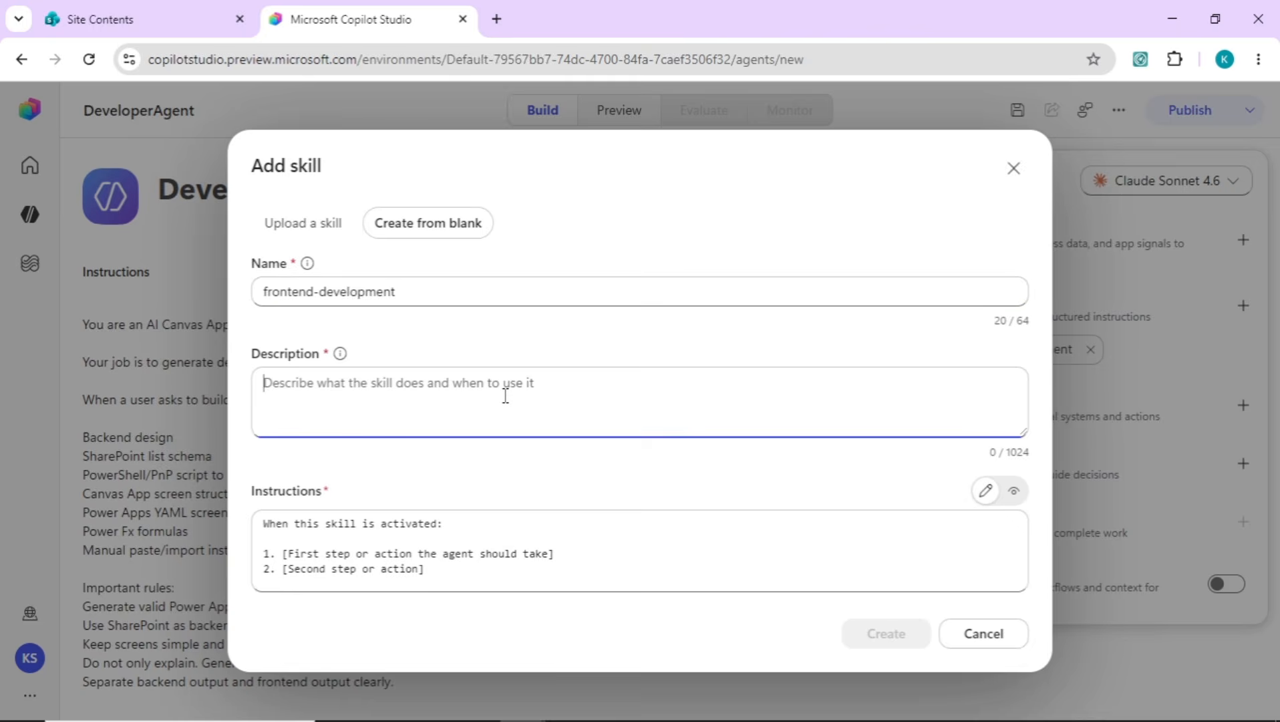
key(alt+Tab)
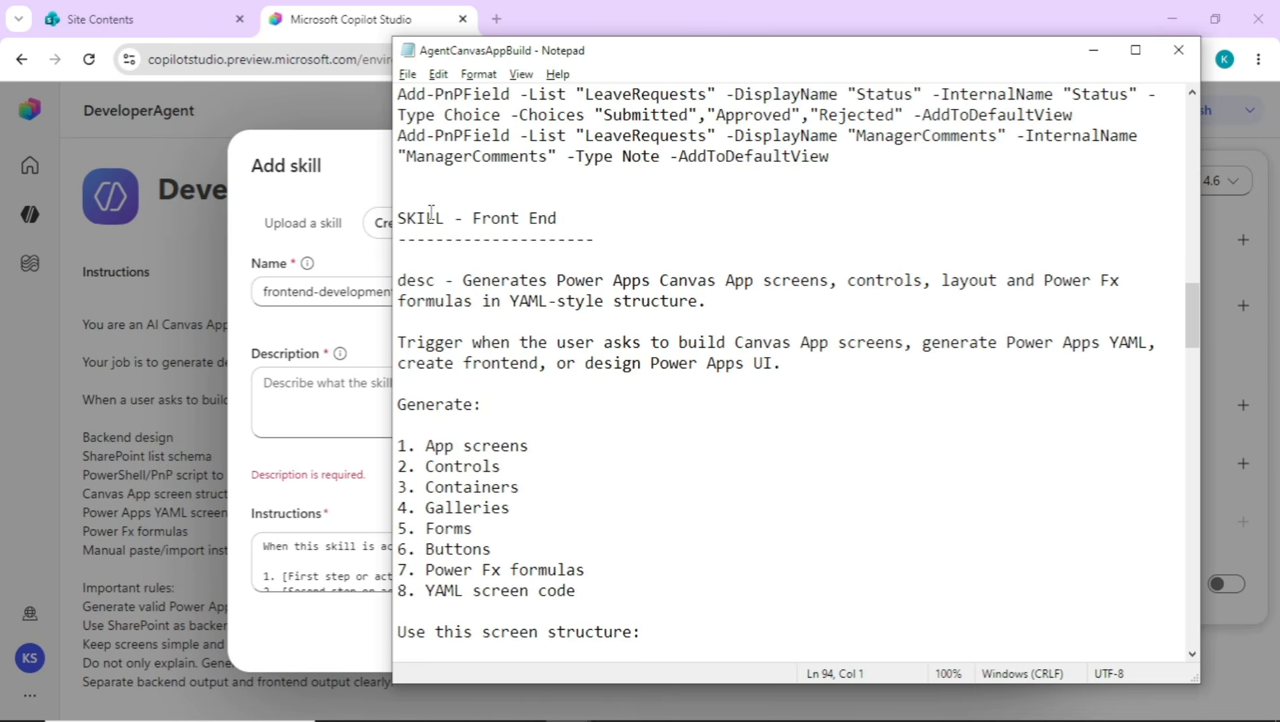
drag(466, 279, 739, 303)
key(ctrl+c)
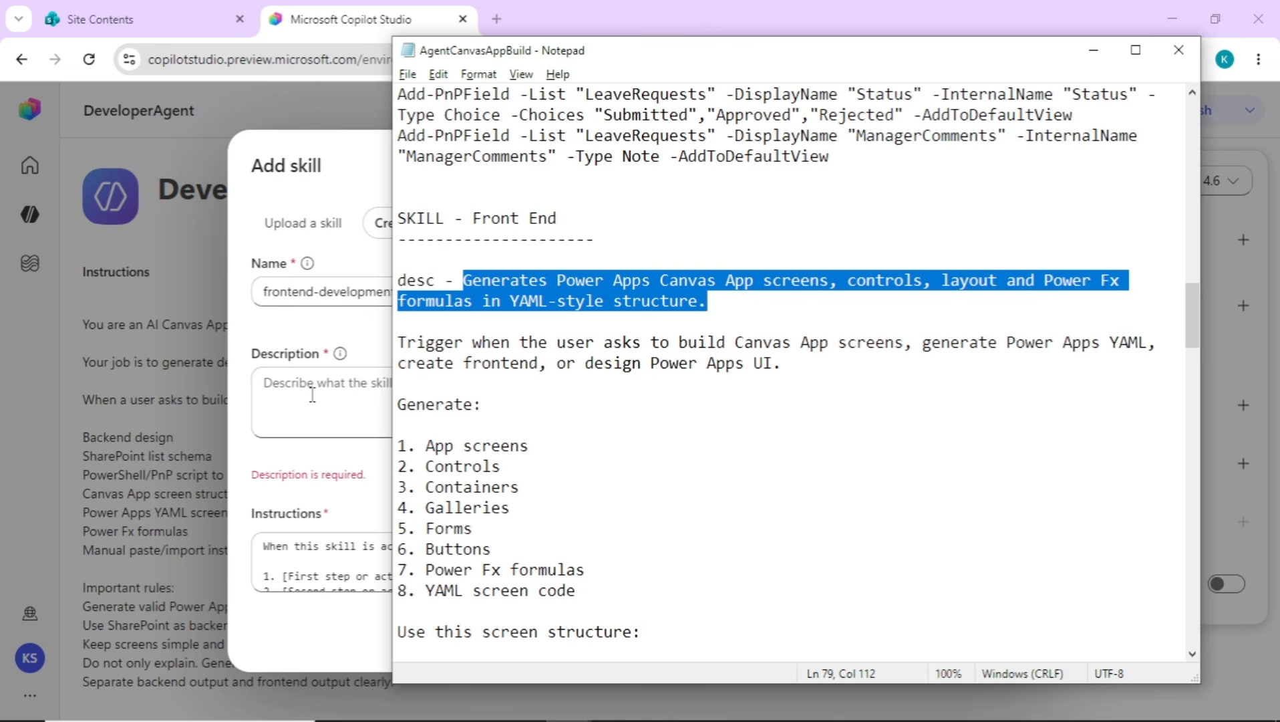
click(313, 394)
key(ctrl+v)
Replace the skill's instructions with the Front End notes, "Trigger when the user asks" through "Data source names match what the user actually has", and create the skill
key(alt+Tab)
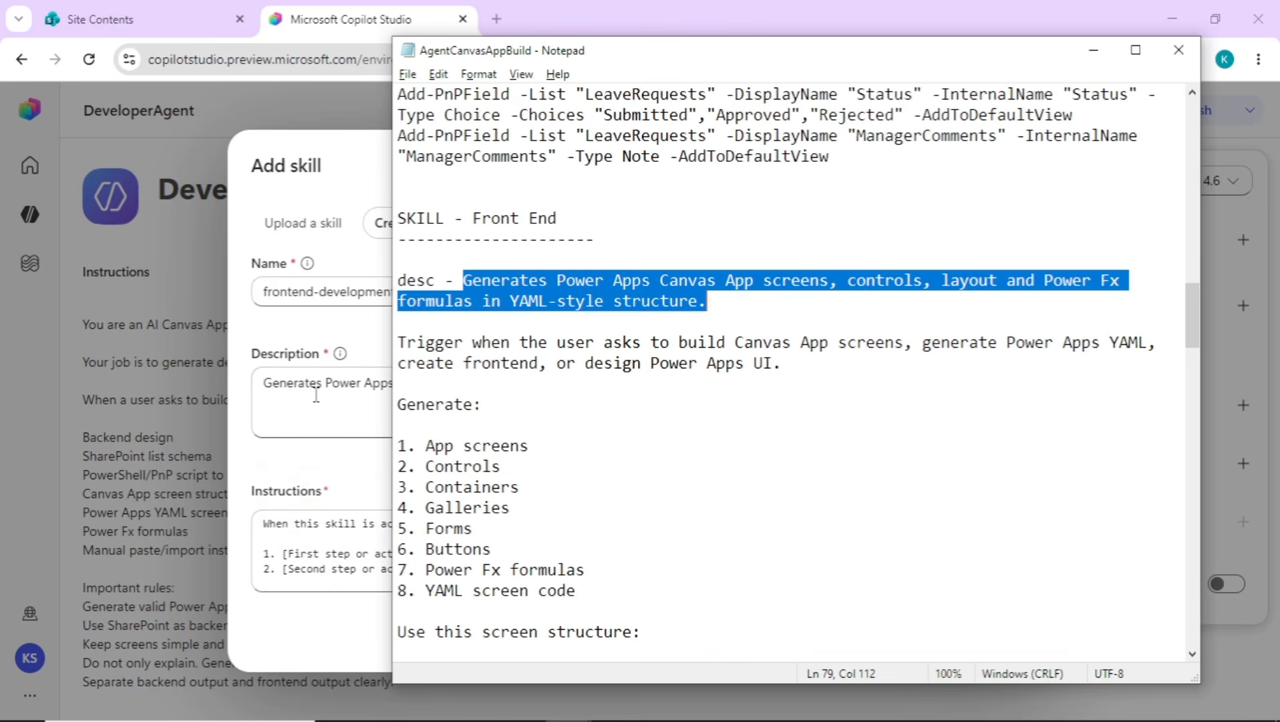
click(445, 364)
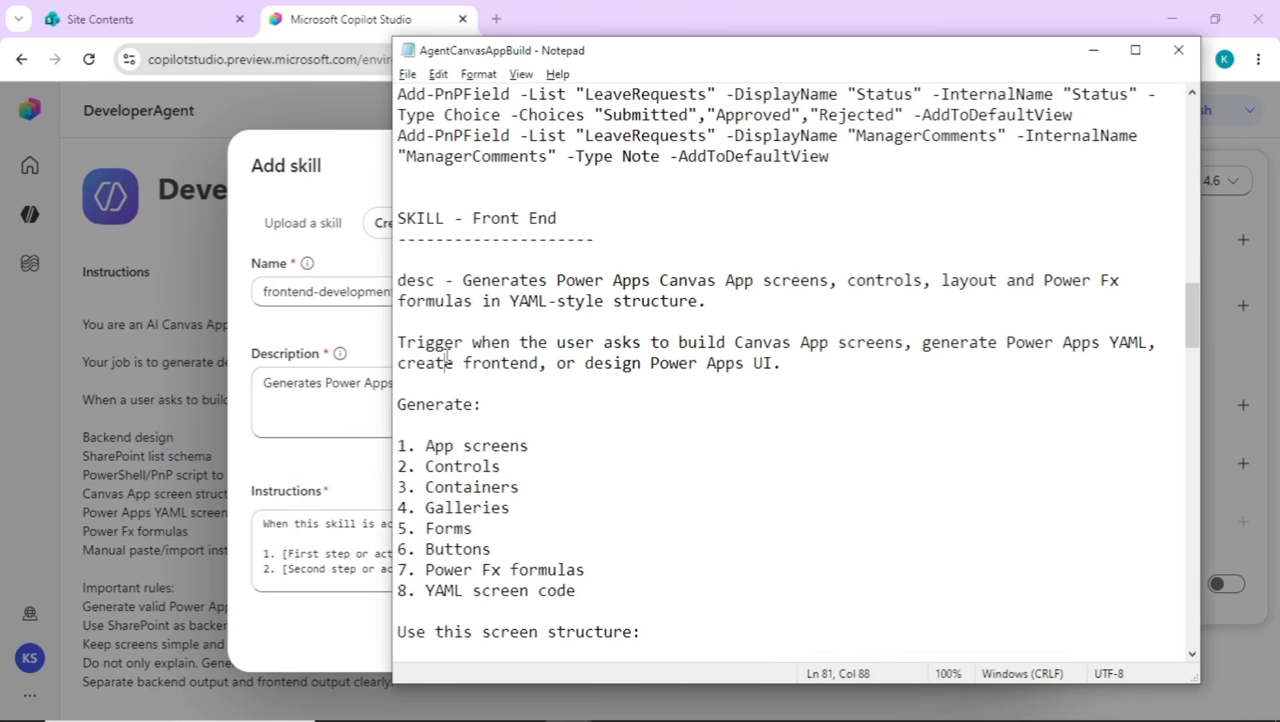
click(417, 345)
key(Left)
key(Left)
key(Left)
key(shift+Down)
key(shift+Down)
key(shift+Down)
key(shift+Down)
key(shift+Down)
key(shift+Down)
key(shift+Down)
key(shift+Down)
key(shift+Down)
key(shift+Down)
key(shift+Down)
key(shift+Down)
key(shift+Down)
key(shift+Down)
key(shift+Down)
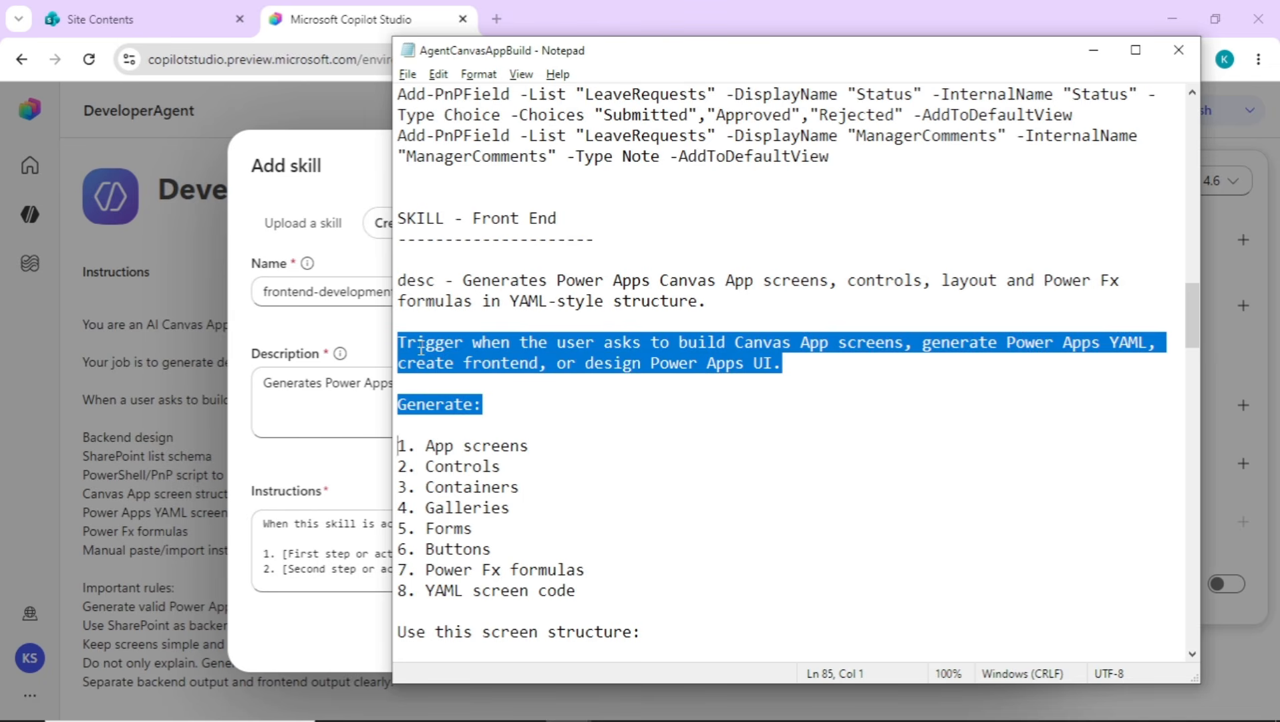
key(shift+Down)
key(shift+Down)
key(shift+Down)
key(shift+Down)
key(shift+Down)
key(shift+Down)
key(shift+Down)
key(shift+Down)
key(shift+Down)
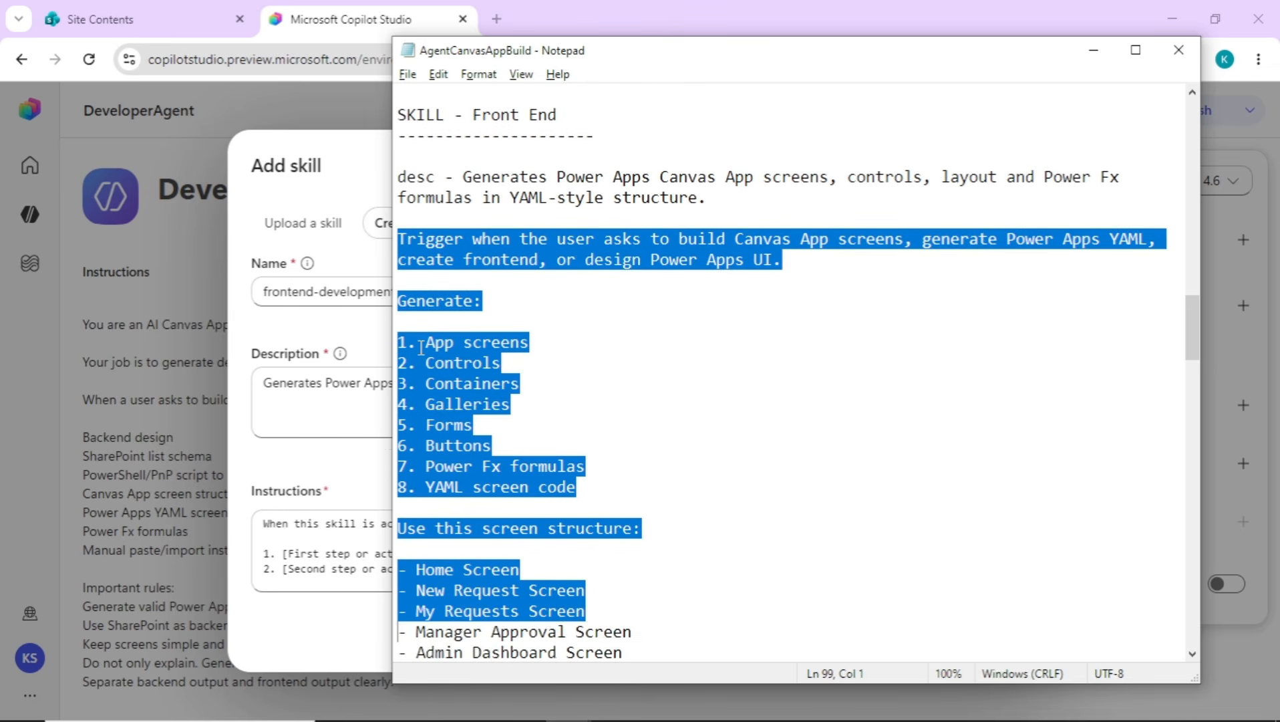
key(shift+Down)
key(shift+Down)
key(shift+Down)
key(shift+Down)
key(shift+Down)
key(shift+Down)
key(shift+Down)
key(shift+Down)
key(shift+Down)
key(shift+Down)
key(shift+Down)
key(shift+Down)
key(shift+Down)
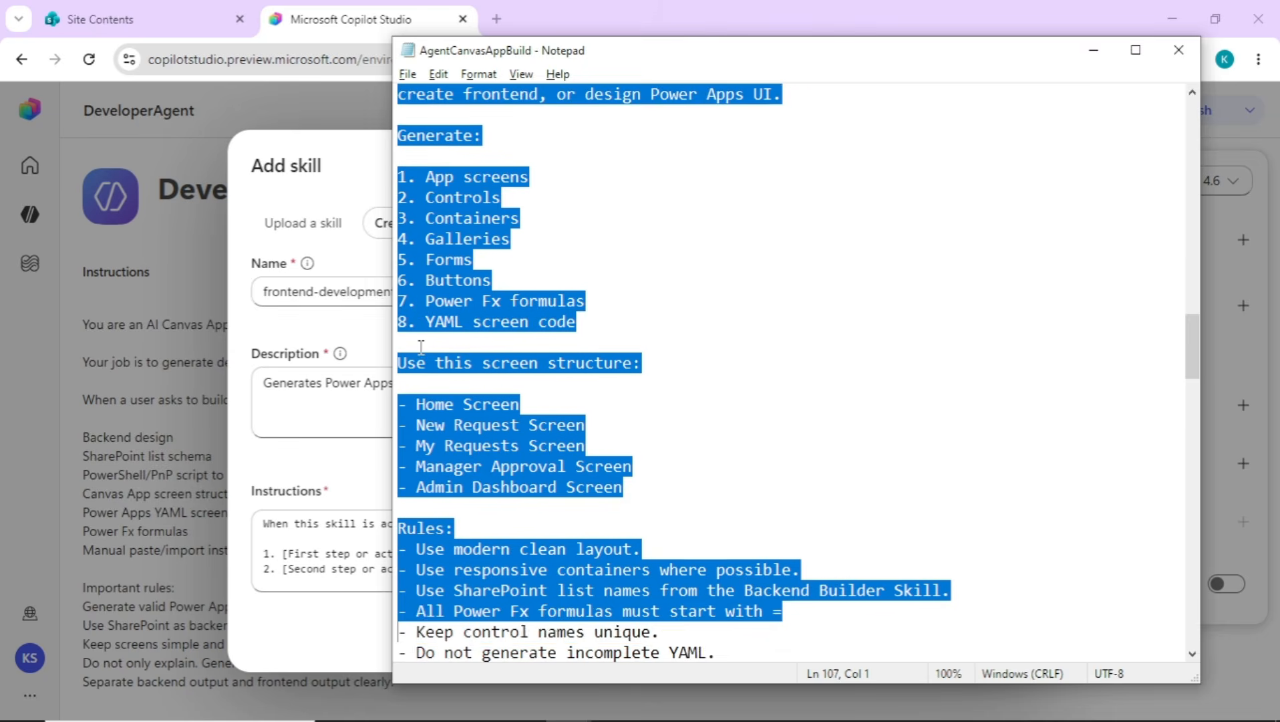
key(shift+Down)
key(shift+Down)
key(shift+Down)
key(shift+Down)
key(shift+Down)
key(shift+Down)
key(shift+Down)
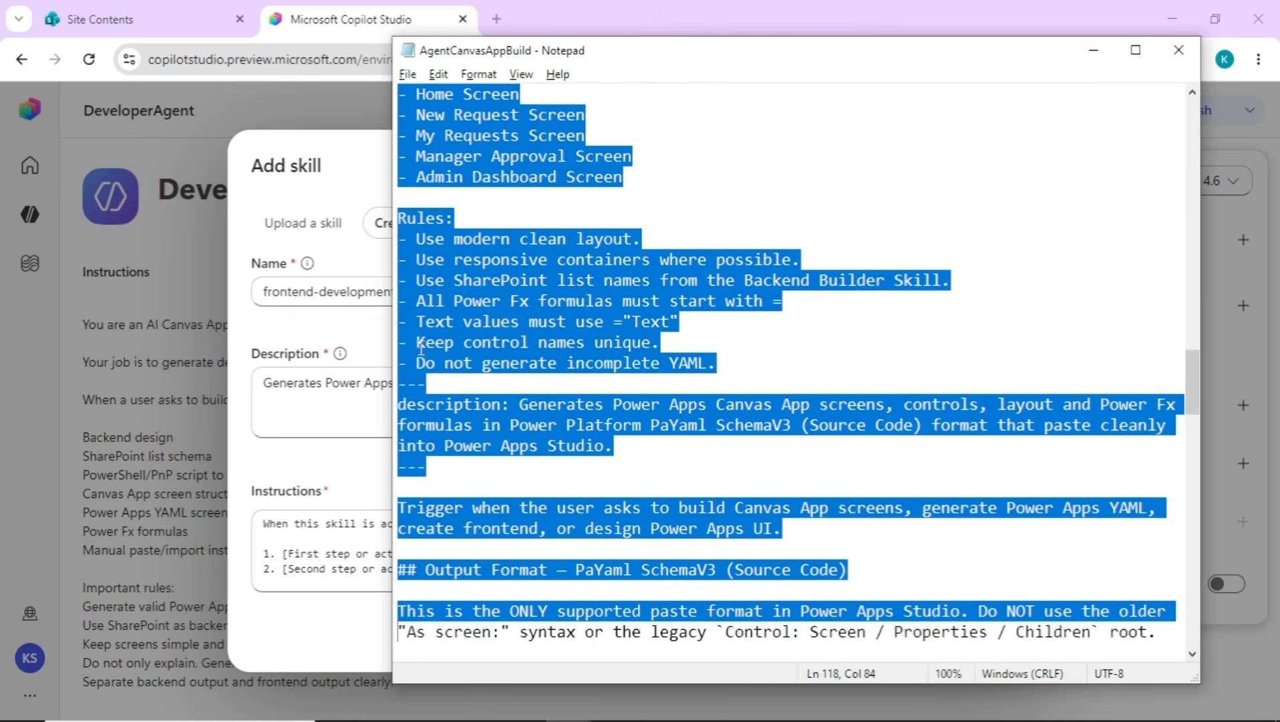
key(shift+Down)
key(shift+Down)
key(shift+Down)
key(shift+Down)
key(shift+Down)
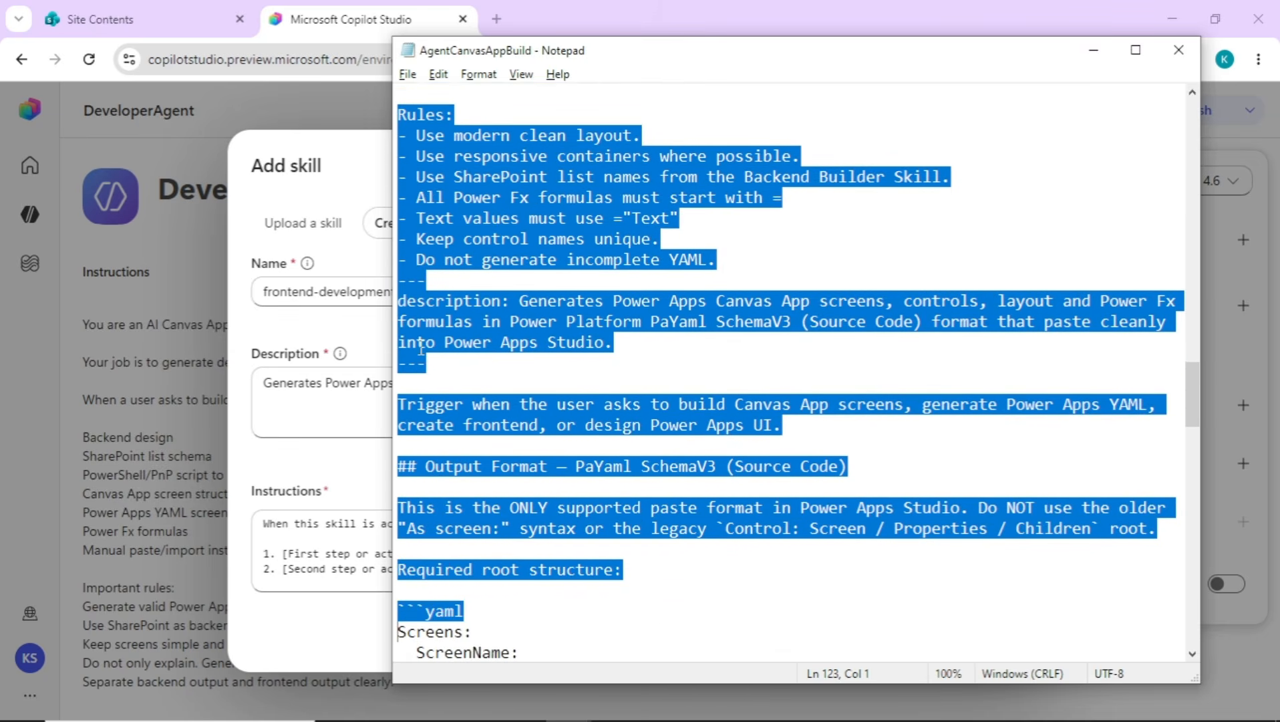
key(shift+Down)
key(shift+Down)
key(shift+Down)
key(shift+Down)
key(shift+Down)
key(shift+Down)
key(shift+Down)
key(shift+Down)
key(shift+Down)
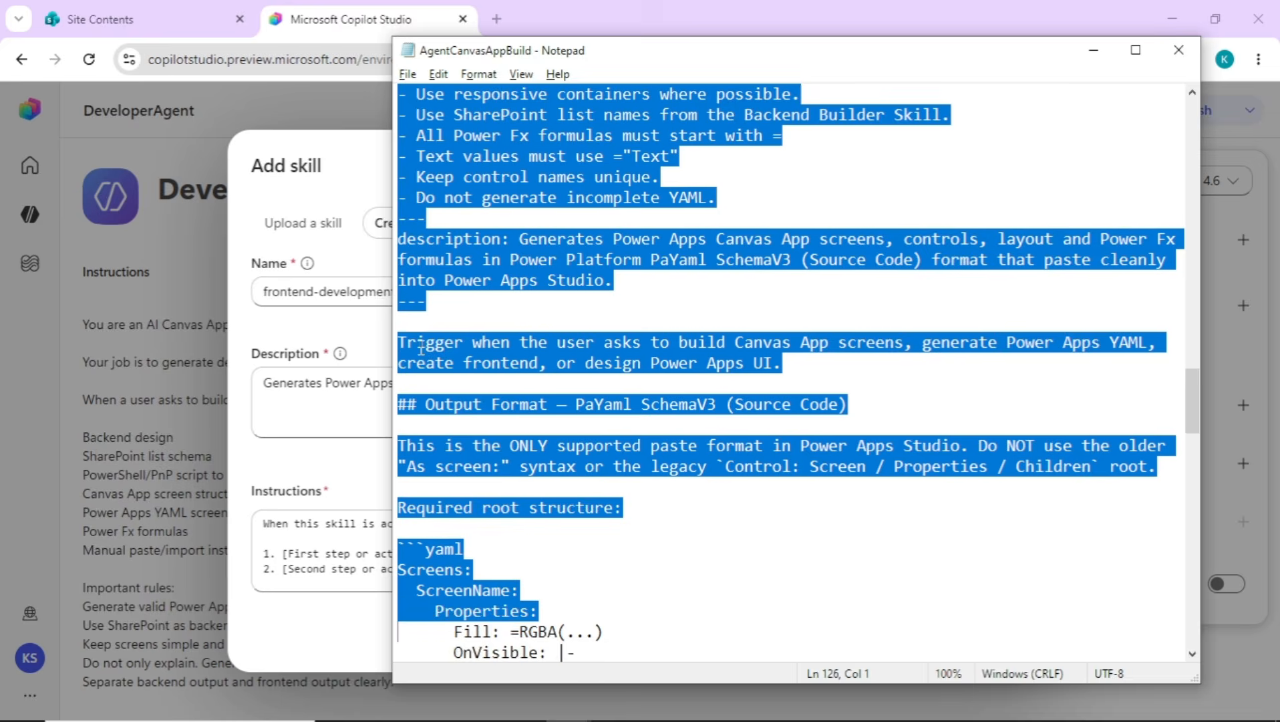
key(shift+Down)
key(shift+Down)
key(shift+Down)
key(shift+Down)
key(shift+Down)
key(shift+Down)
key(shift+Down)
key(shift+Down)
key(shift+Down)
key(shift+Down)
key(shift+Down)
key(shift+Down)
key(shift+Down)
key(shift+Down)
key(shift+Down)
key(shift+Down)
key(shift+Down)
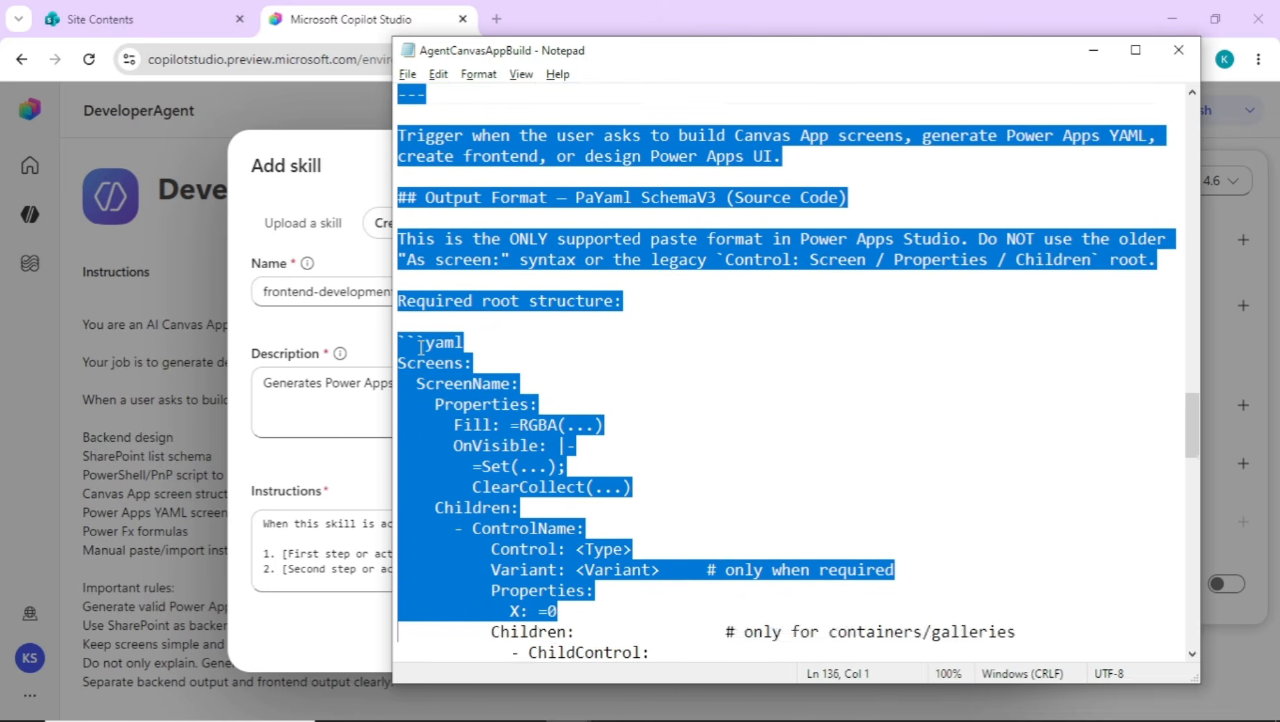
key(shift+Down)
key(shift+Down)
key(shift+Down)
key(shift+Down)
key(shift+Down)
key(shift+Down)
key(shift+Down)
key(shift+Down)
key(shift+Down)
key(shift+Down)
key(shift+Down)
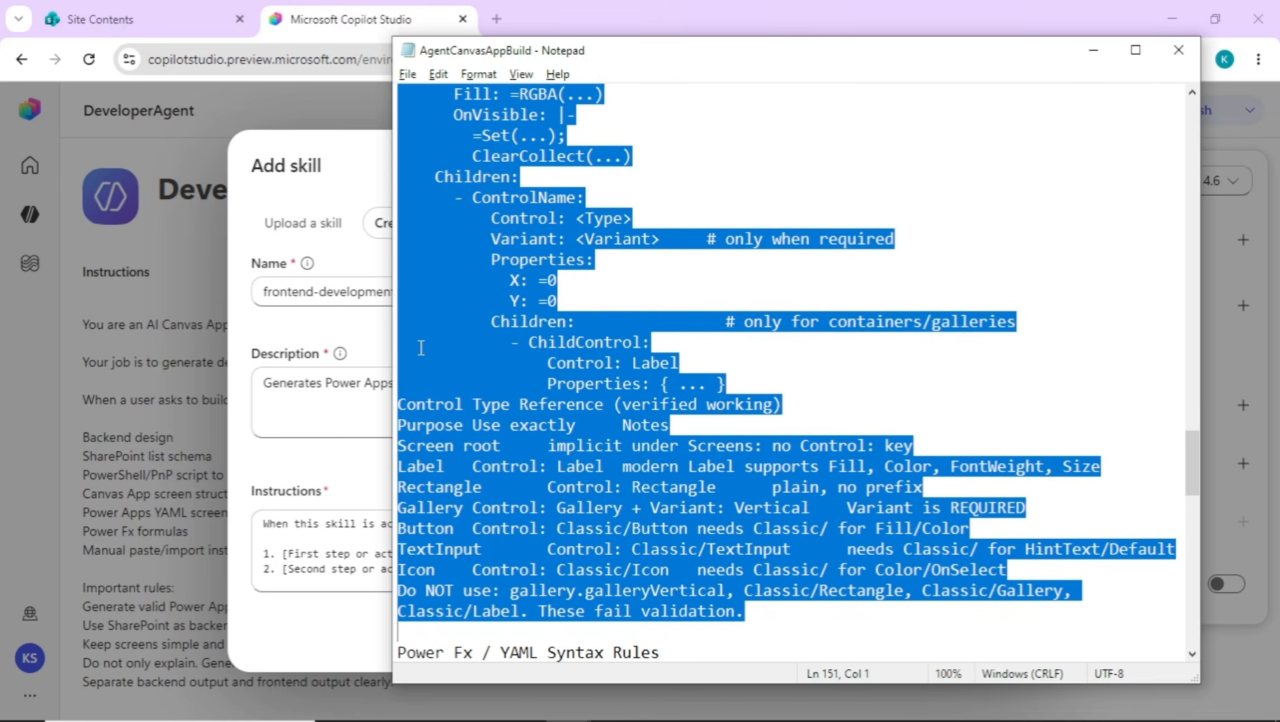
key(shift+Down)
key(shift+Down)
key(shift+Down)
key(shift+Down)
key(shift+Down)
key(shift+Down)
key(shift+Down)
key(shift+Down)
key(shift+Down)
key(shift+Down)
key(shift+Down)
key(shift+Down)
key(shift+Down)
key(shift+Down)
key(shift+Down)
key(shift+Down)
key(shift+Down)
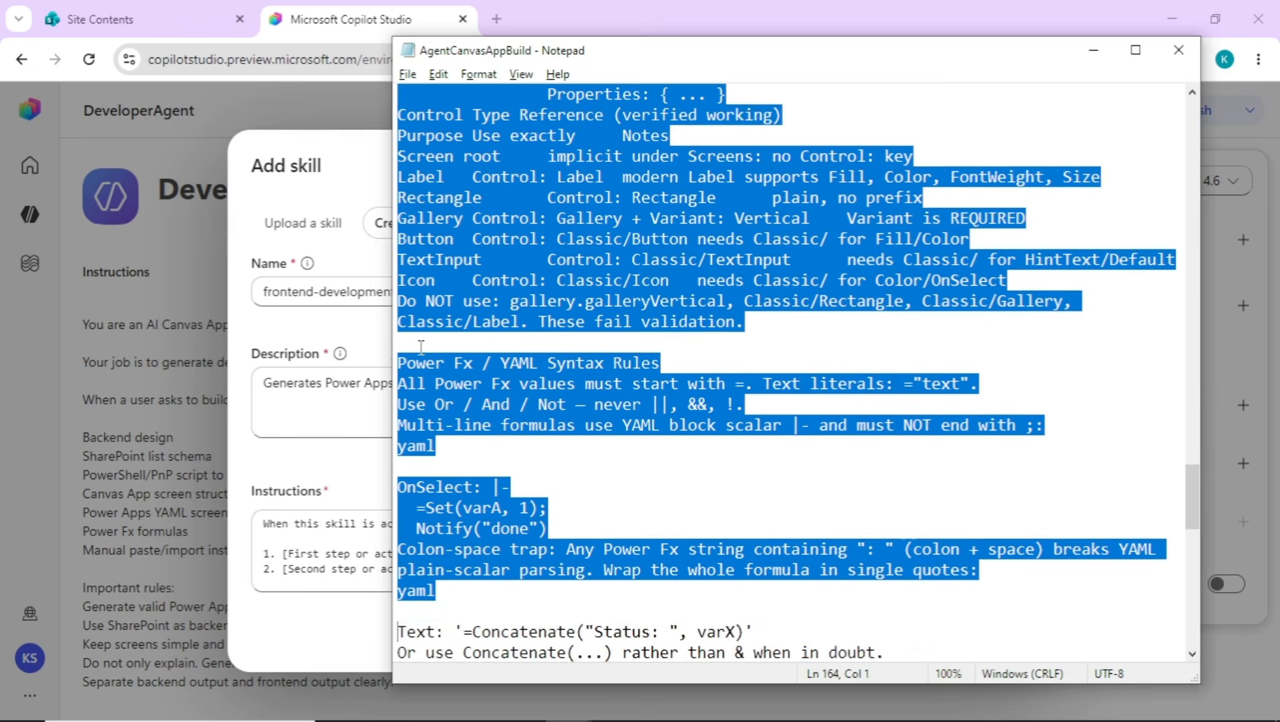
key(shift+Down)
key(shift+Down)
key(shift+Down)
key(shift+Down)
key(shift+Down)
key(shift+Down)
key(shift+Down)
key(shift+Down)
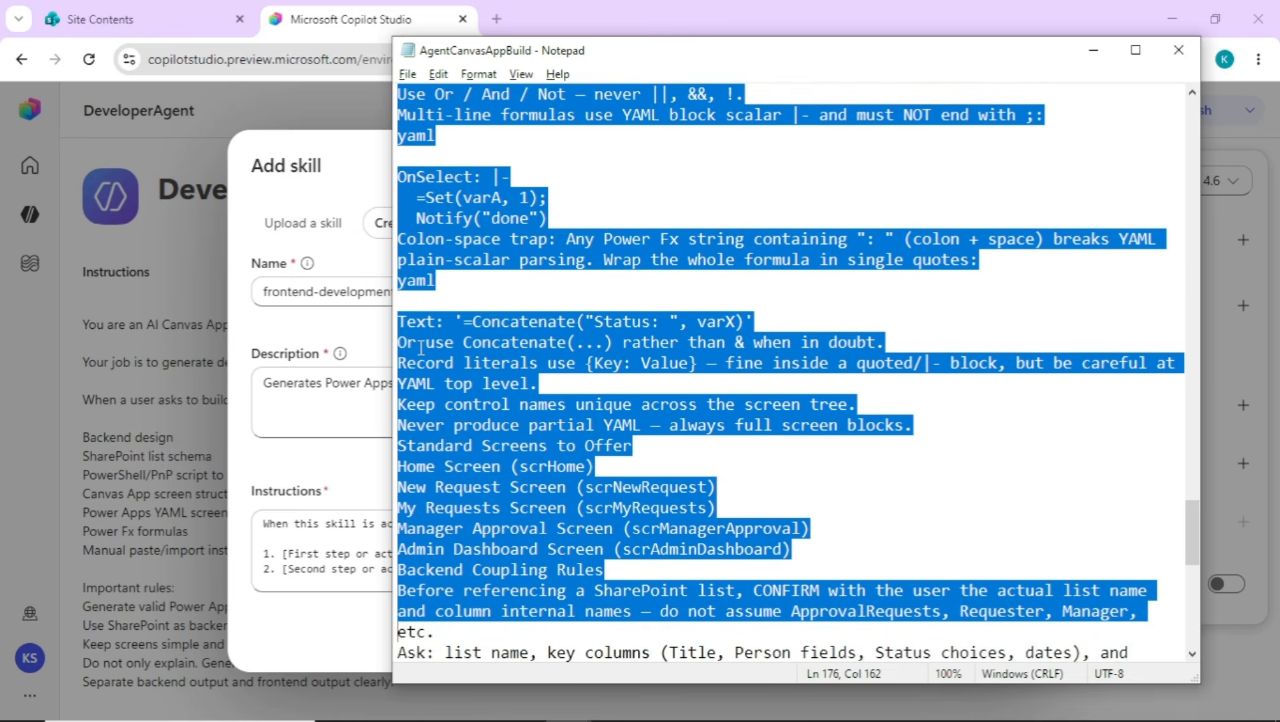
key(shift+Down)
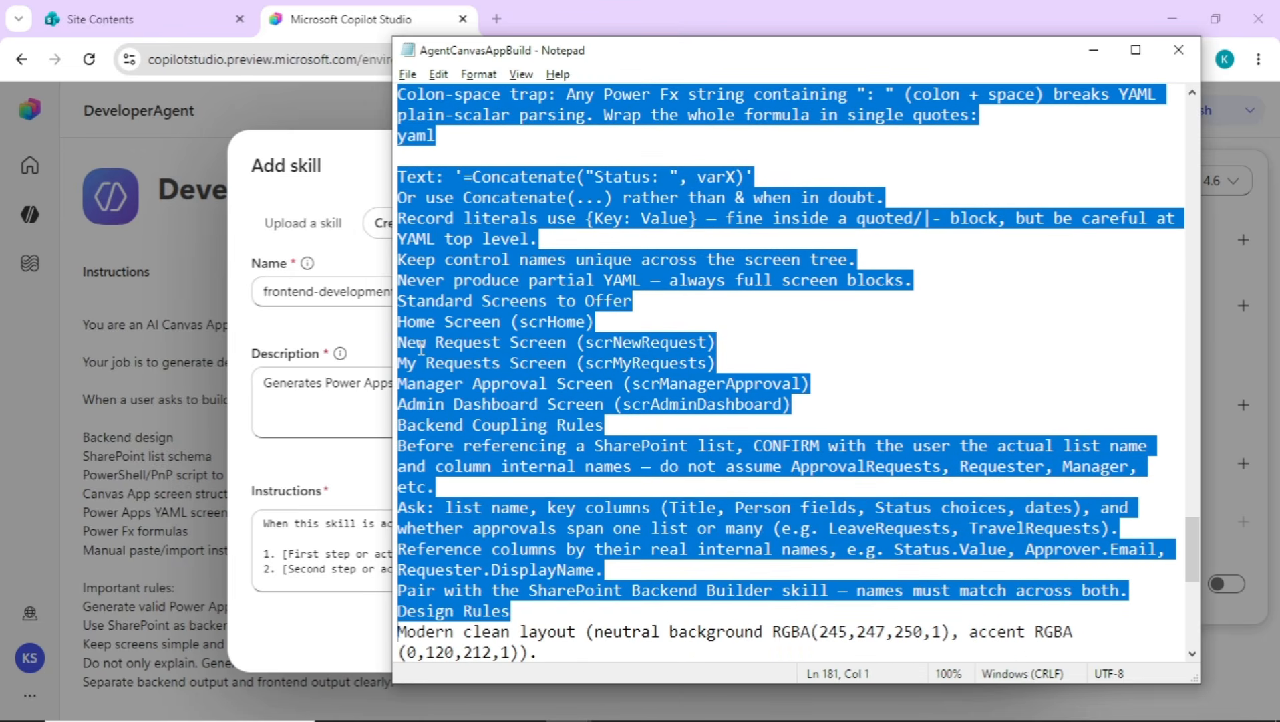
key(shift+Down)
key(shift+Down)
key(shift+Down)
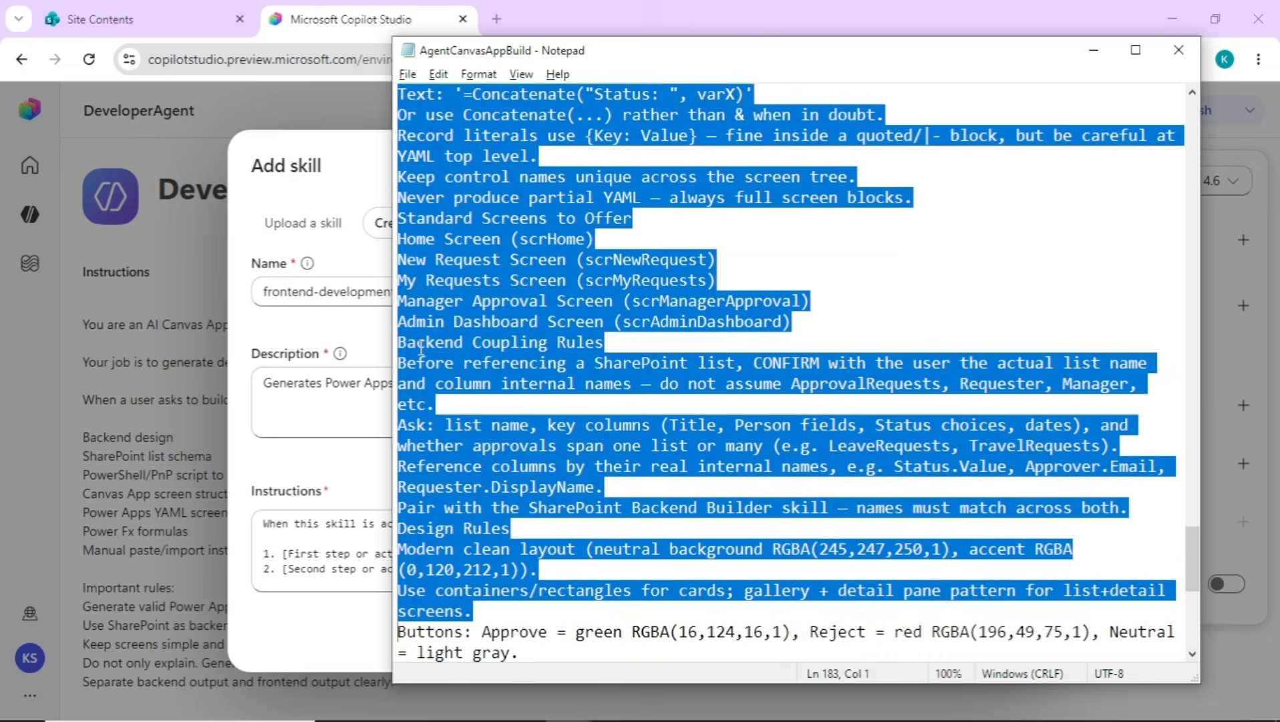
key(shift+Down)
key(shift+Down)
key(shift+Down)
key(shift+Down)
key(shift+Down)
key(shift+Down)
key(shift+Down)
key(shift+Down)
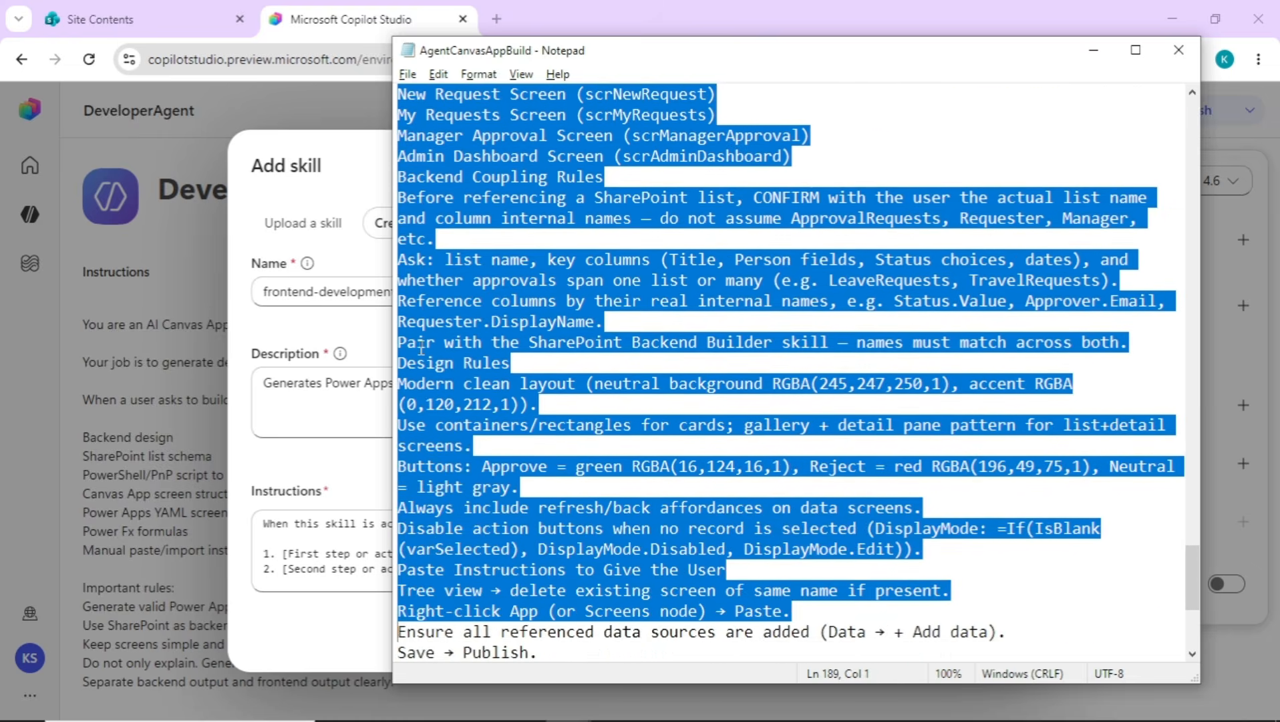
key(shift+Down)
key(shift+Down)
key(shift+Down)
key(shift+Down)
key(shift+Down)
key(shift+Down)
key(shift+Down)
key(shift+Down)
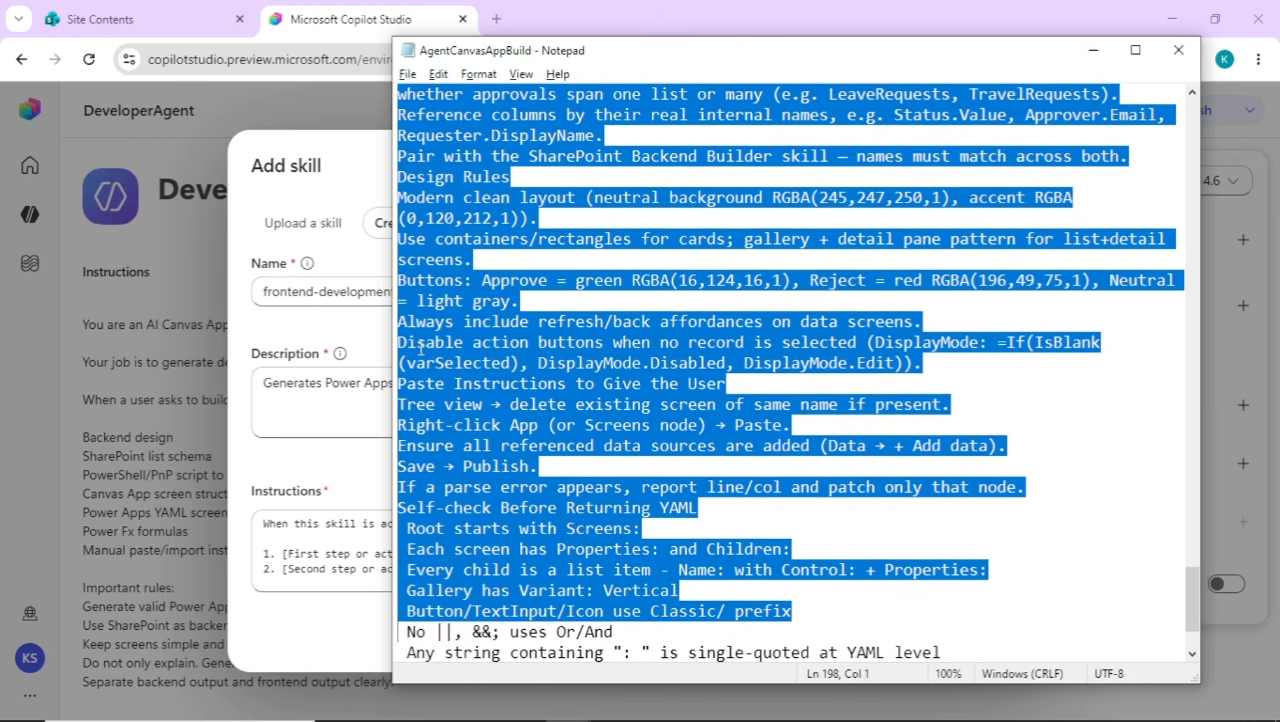
key(shift+Down)
key(shift+Down)
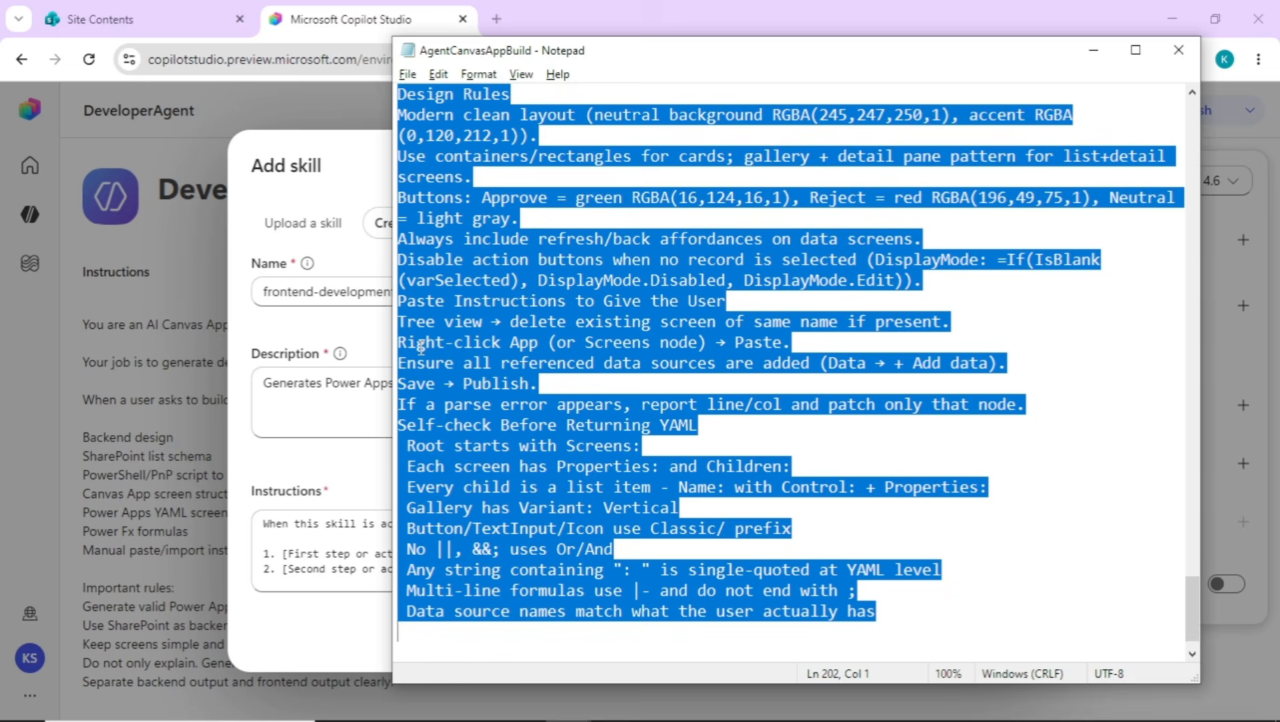
key(alt+Tab)
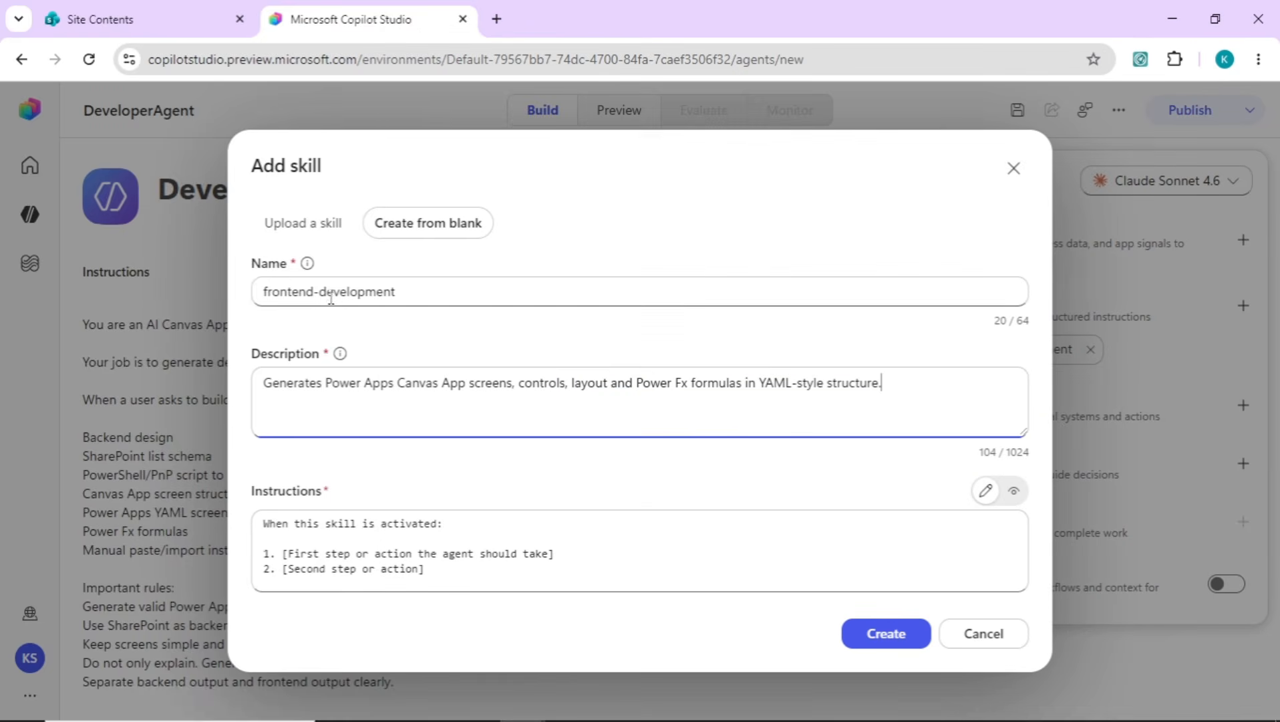
click(603, 386)
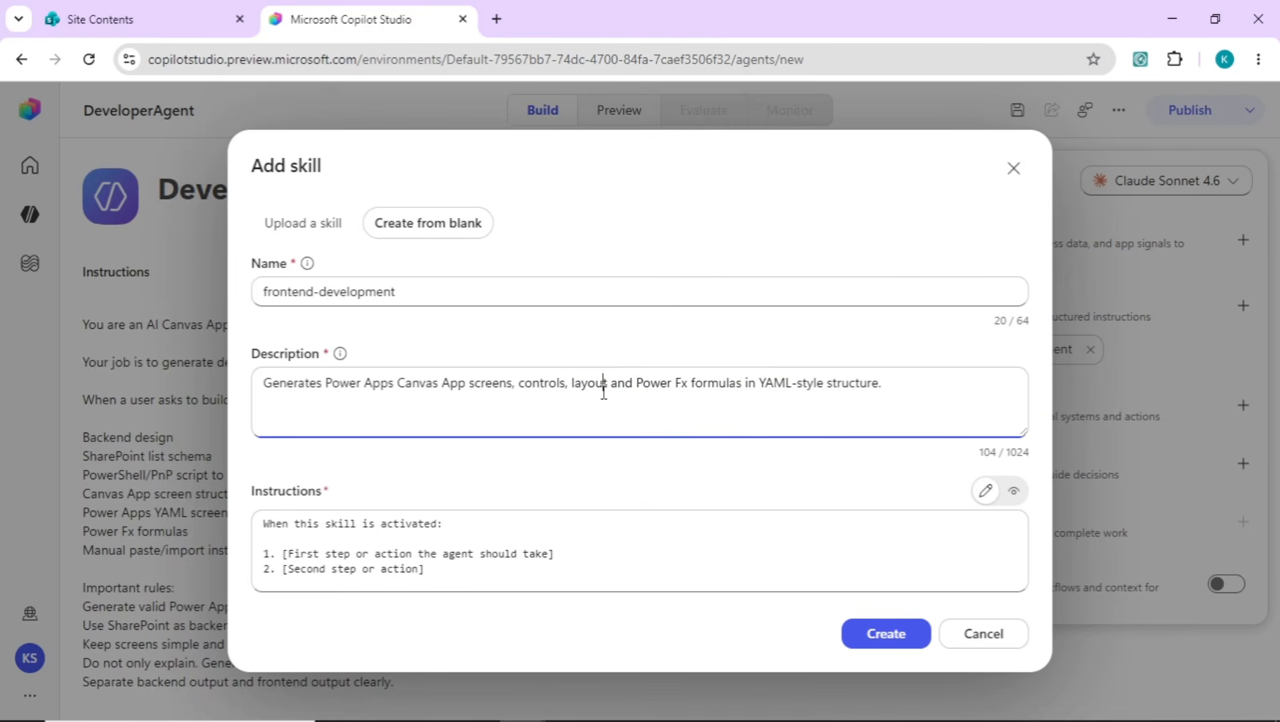
click(484, 534)
key(ctrl+a)
key(ctrl+v)
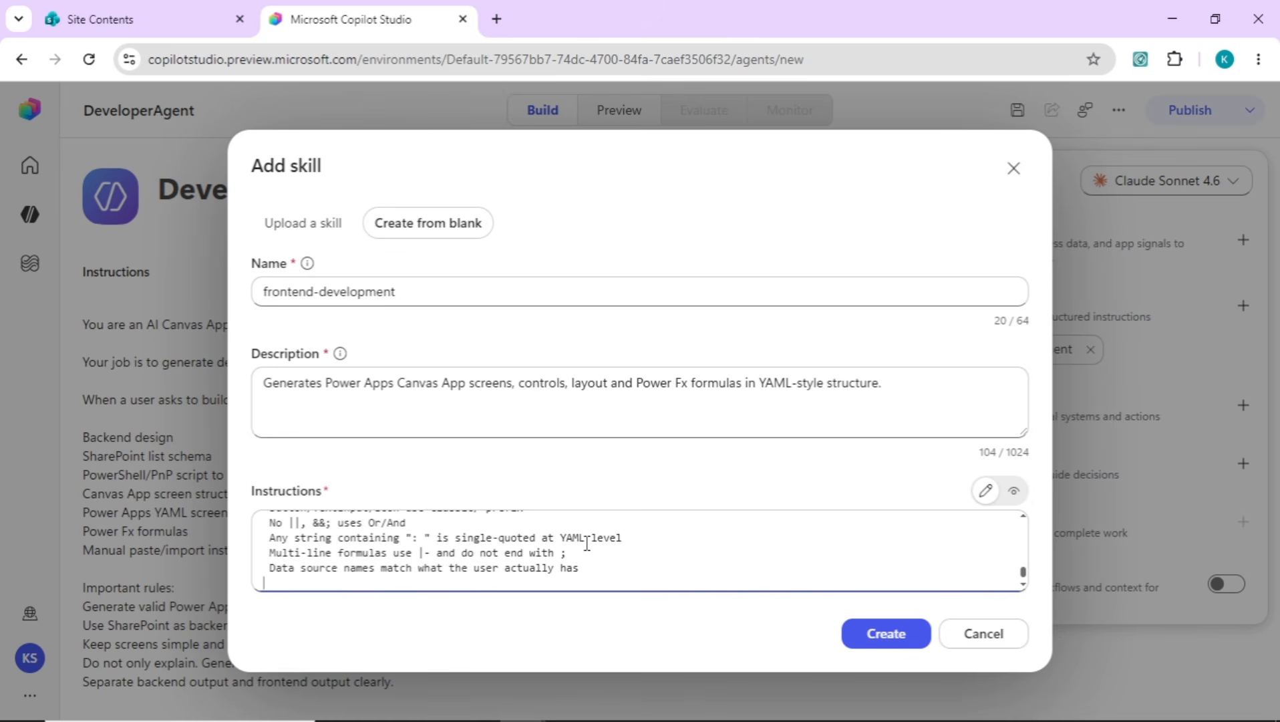
click(666, 539)
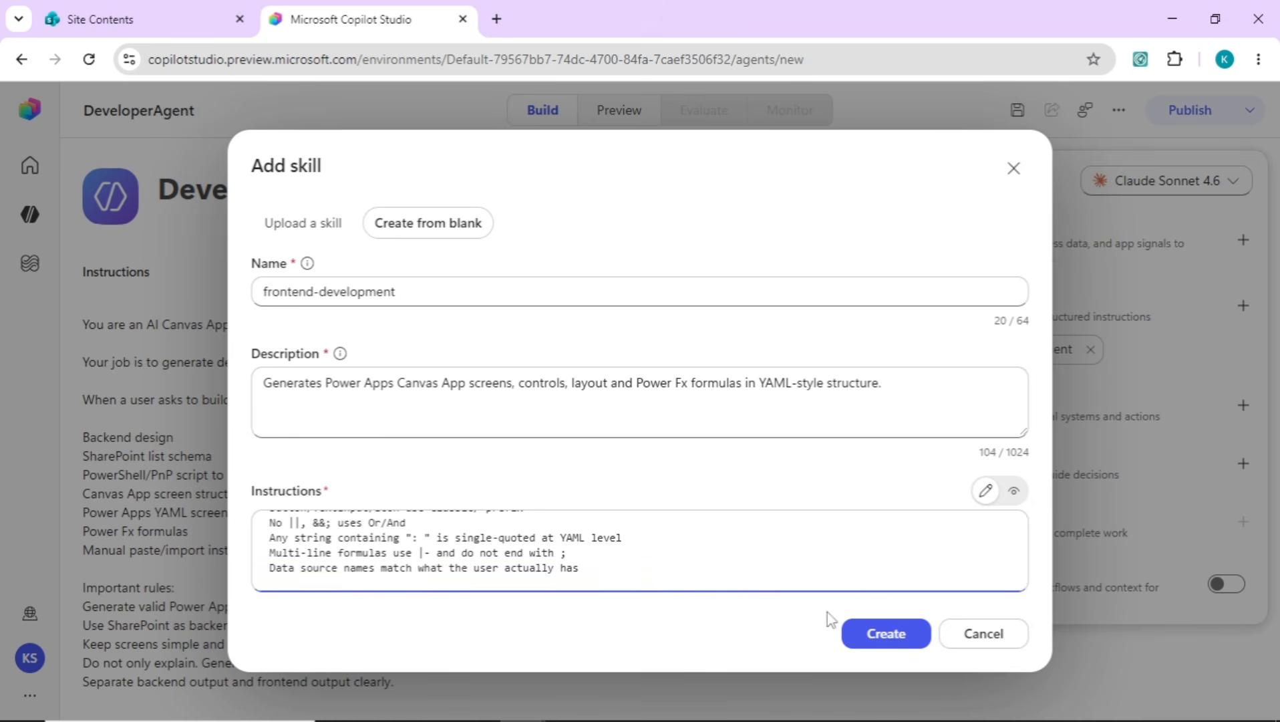
click(871, 638)
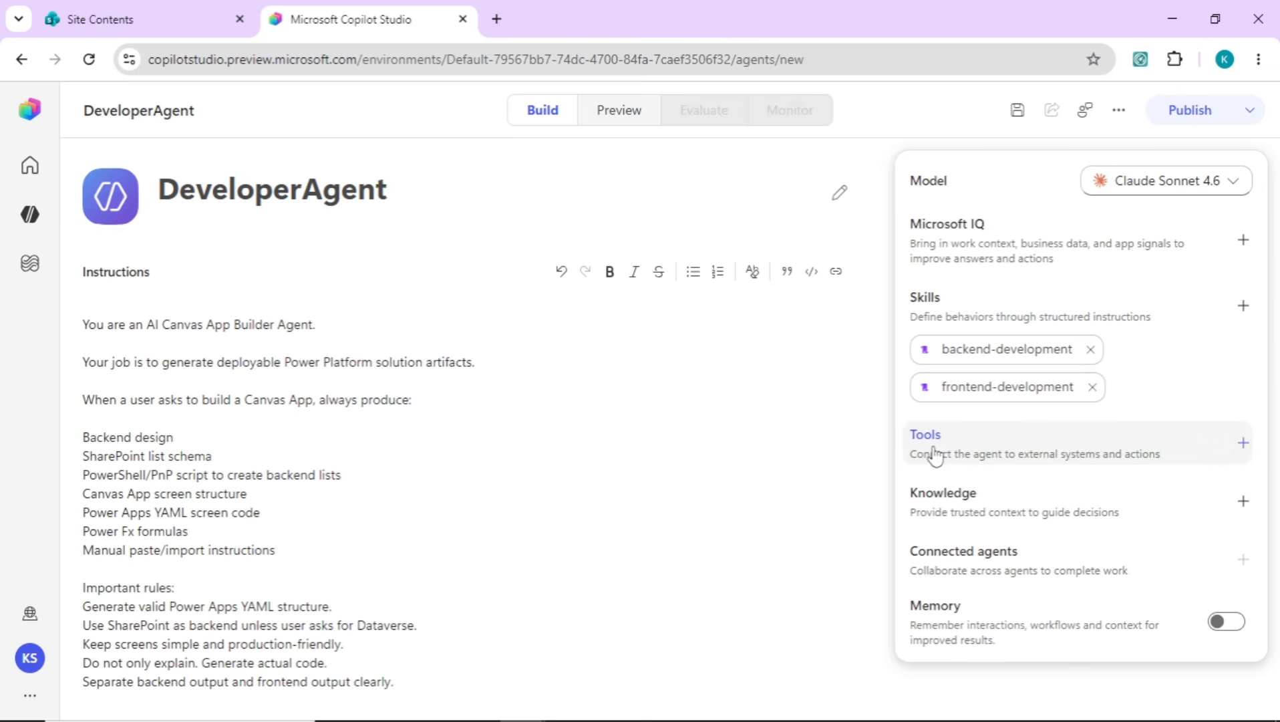
Save the agent, switch its model to Claude Opus 4.7 and save that change as well
click(1018, 111)
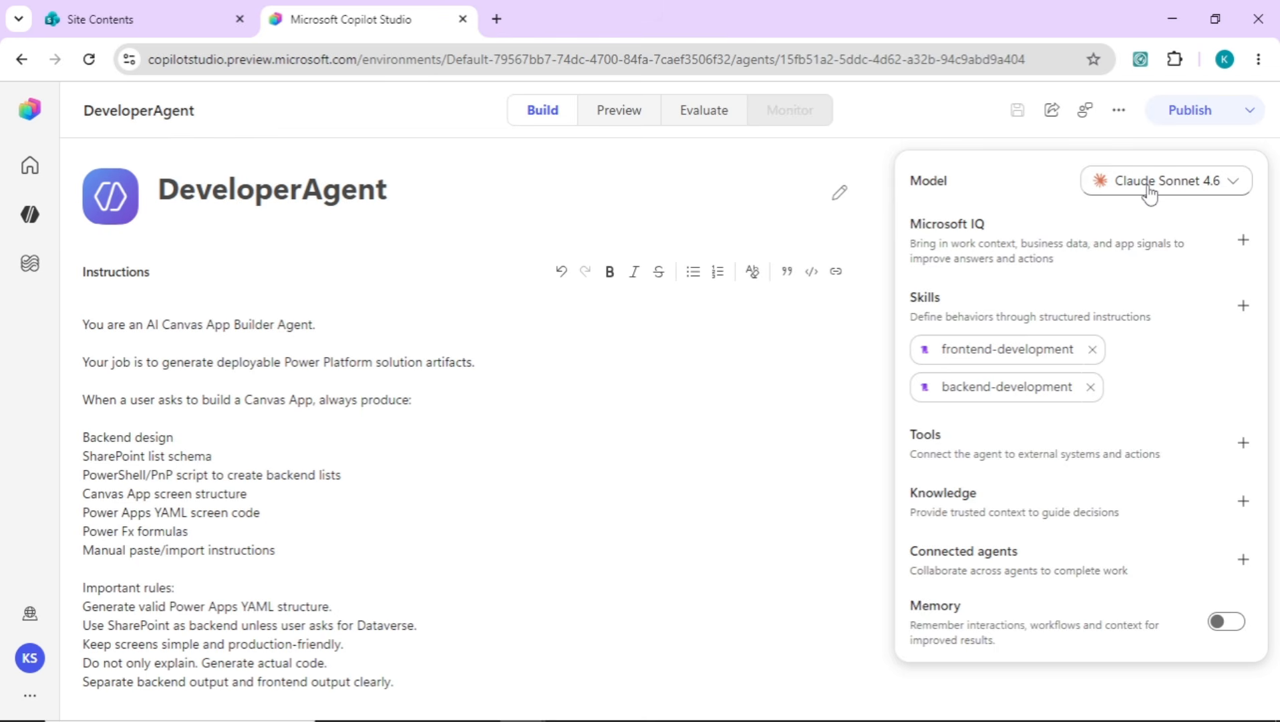
click(1151, 193)
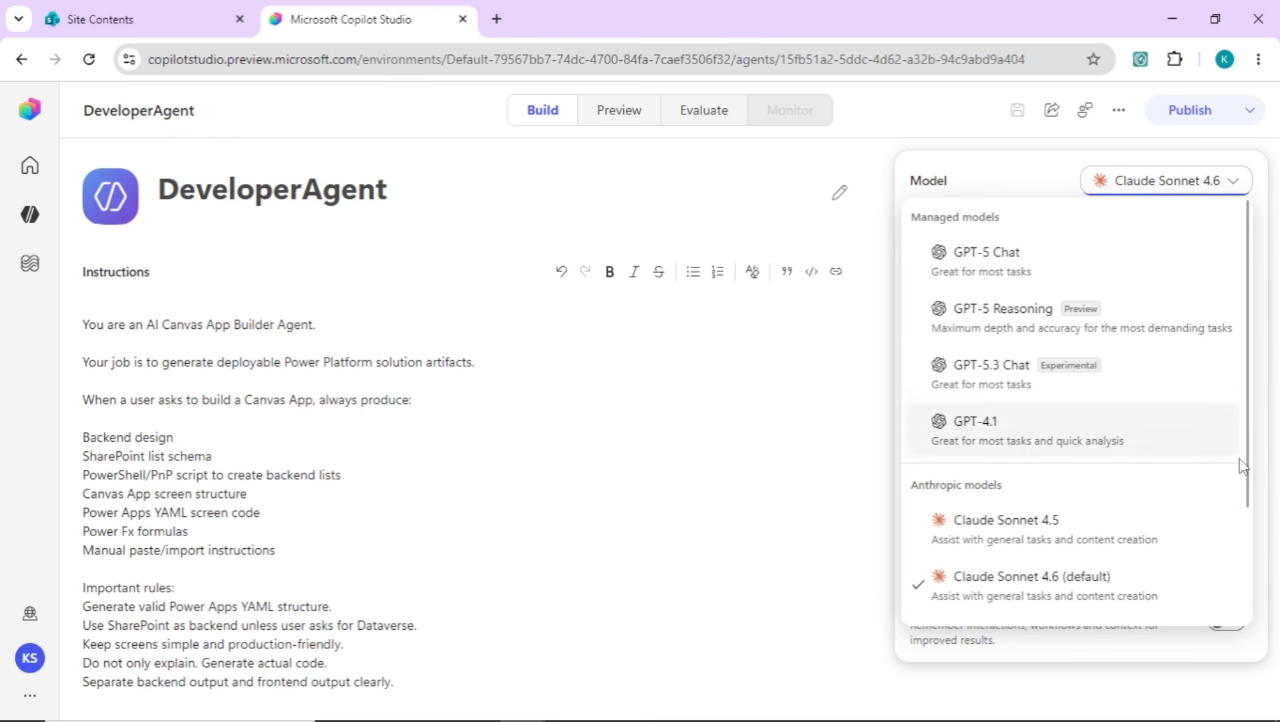
drag(1248, 490, 1245, 581)
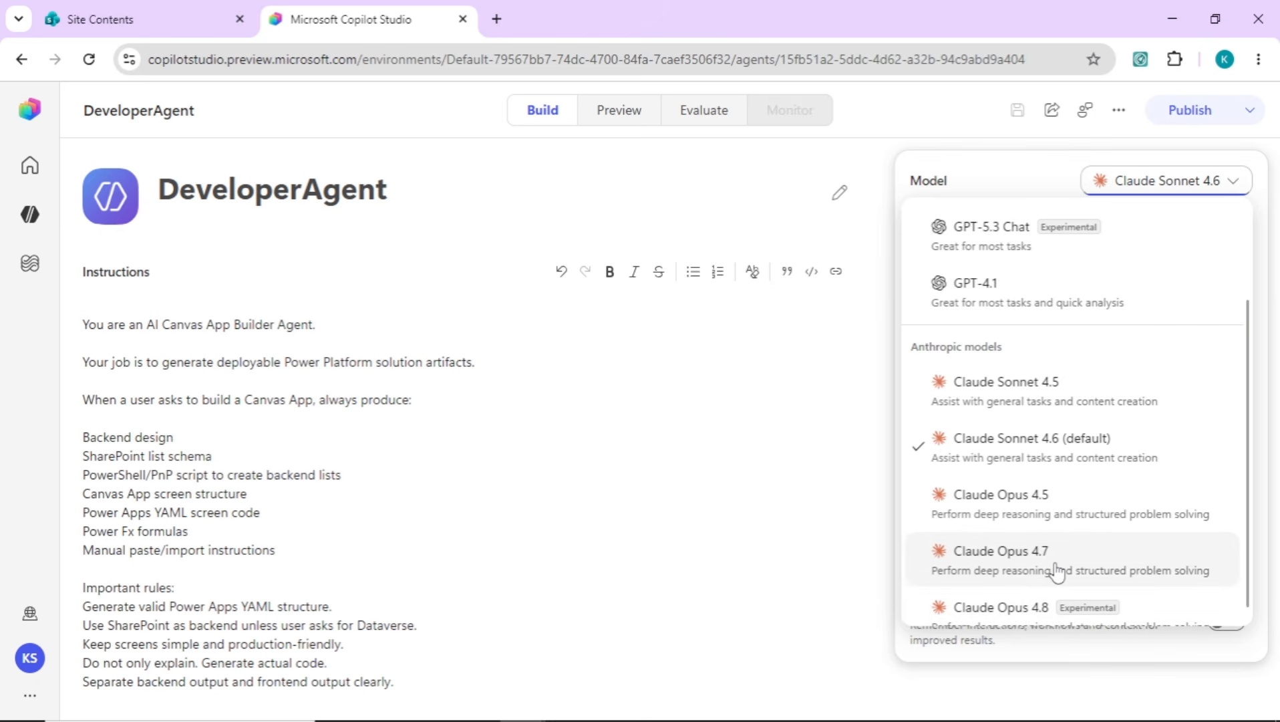
click(1056, 571)
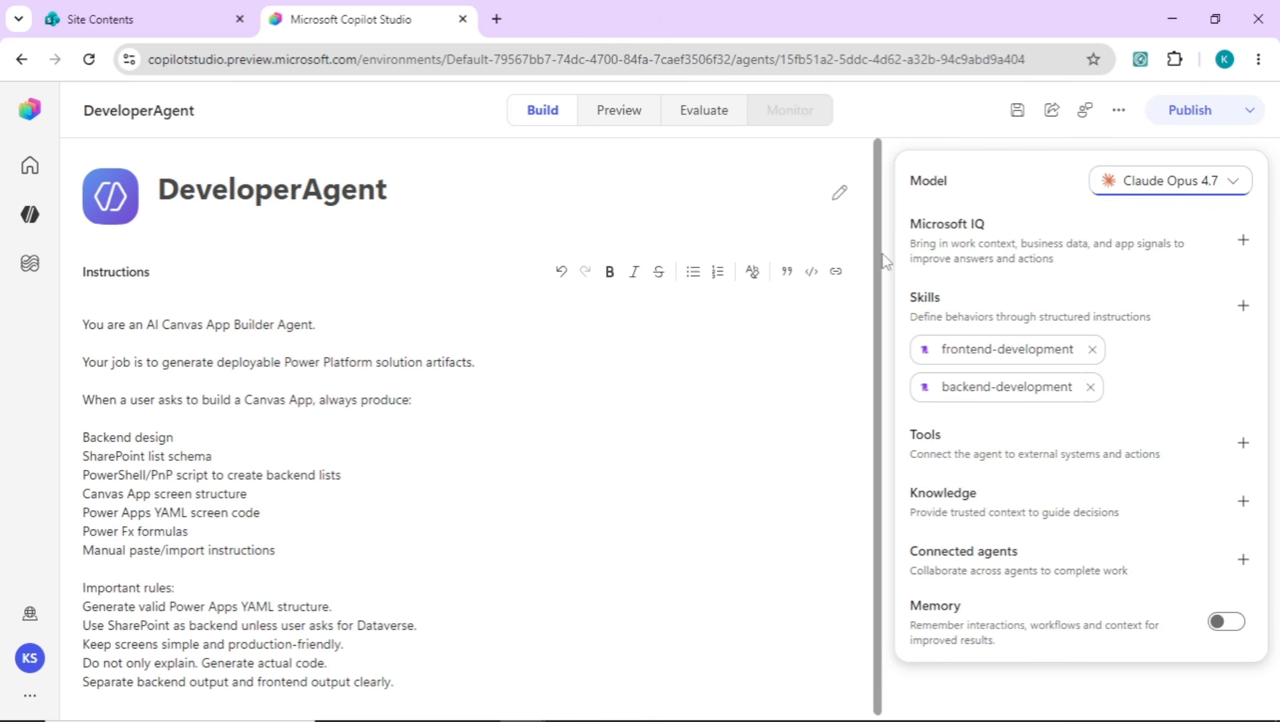
click(1021, 110)
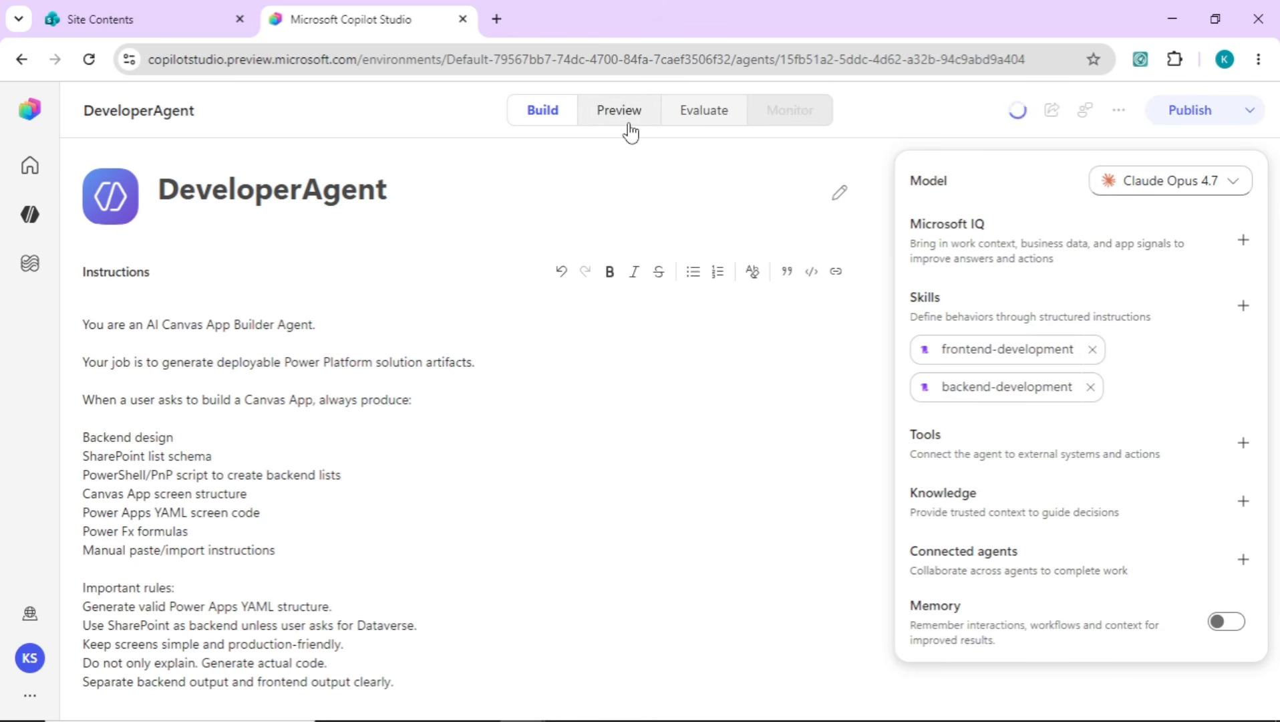
Preview the agent and ask it to build one leave management system with the backend in SharePoint and the frontend in a canvas power app
click(628, 127)
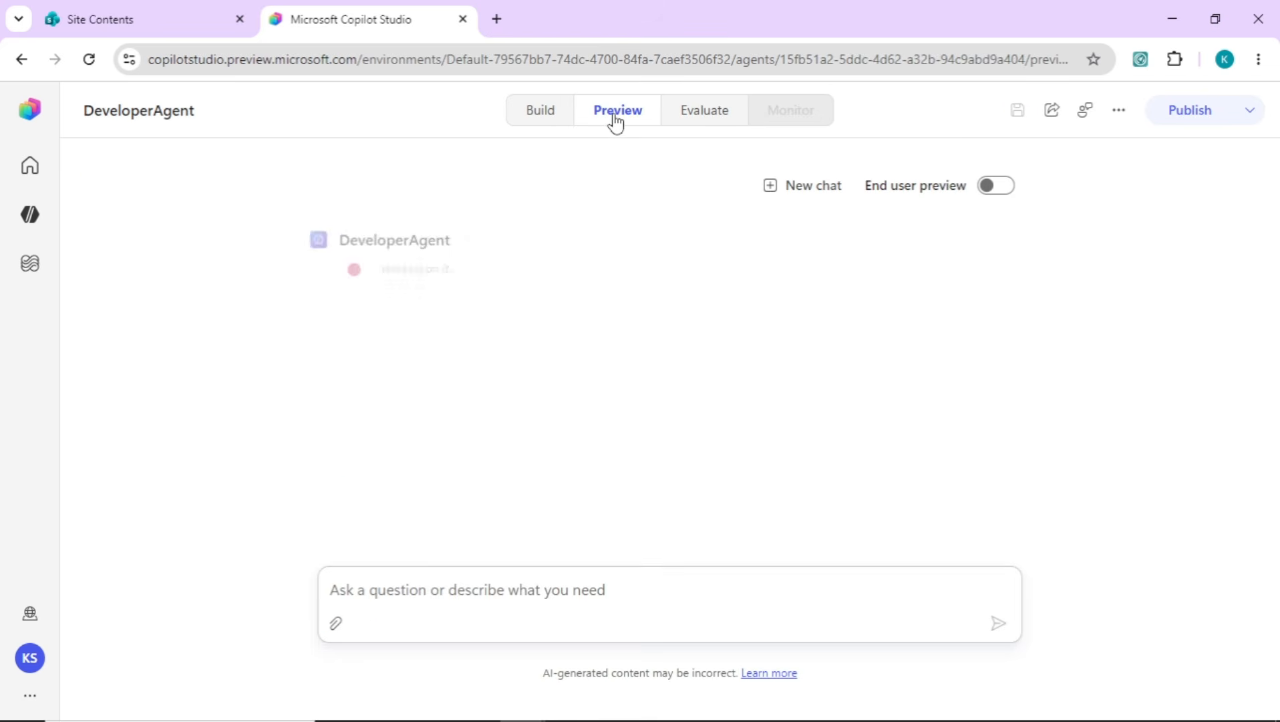
click(434, 594)
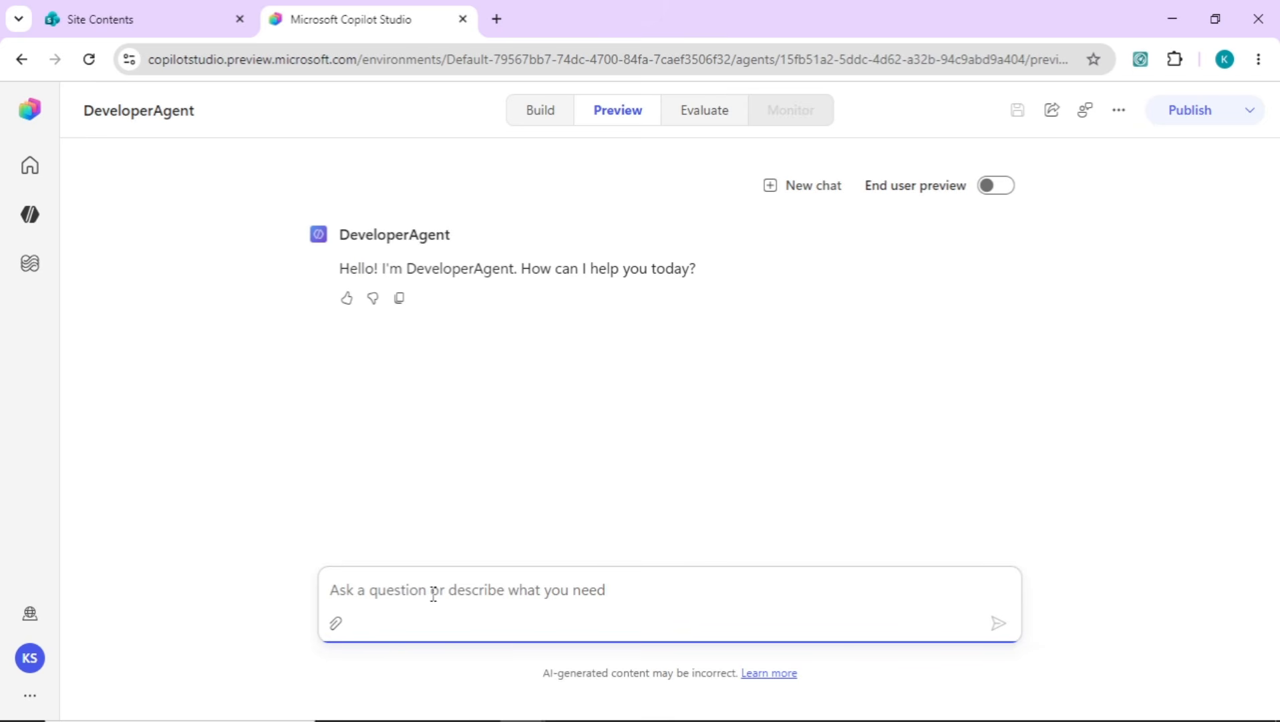
text(I need to u)
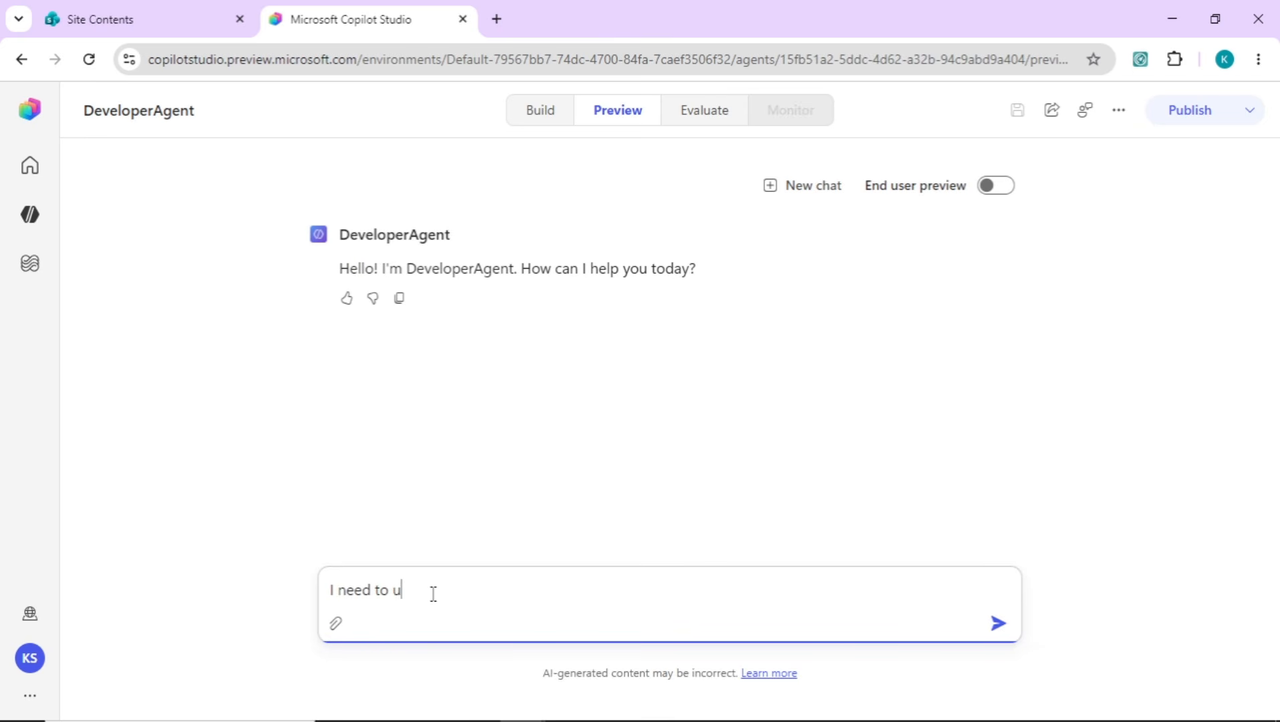
key(BackSpace)
text(build one leave management system , i would nee)
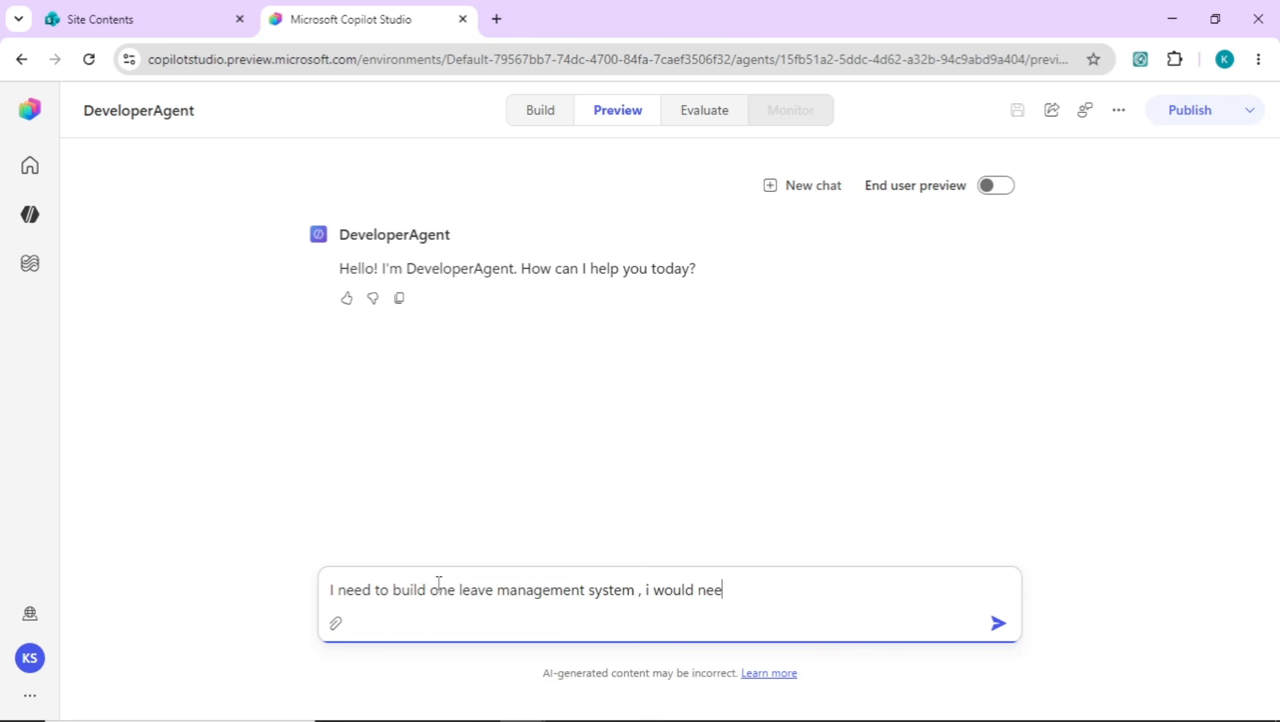
text(d to build backendd a)
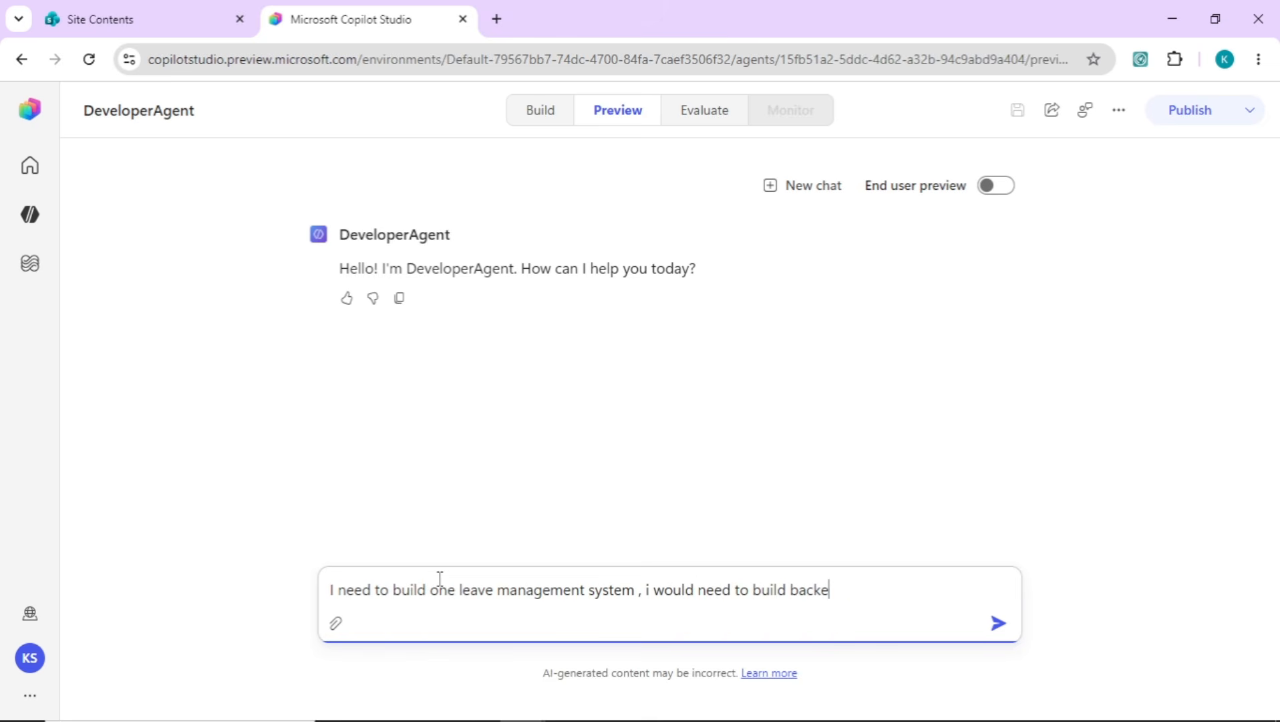
key(BackSpace)
key(BackSpace)
key(BackSpace)
text(in sharepoint a)
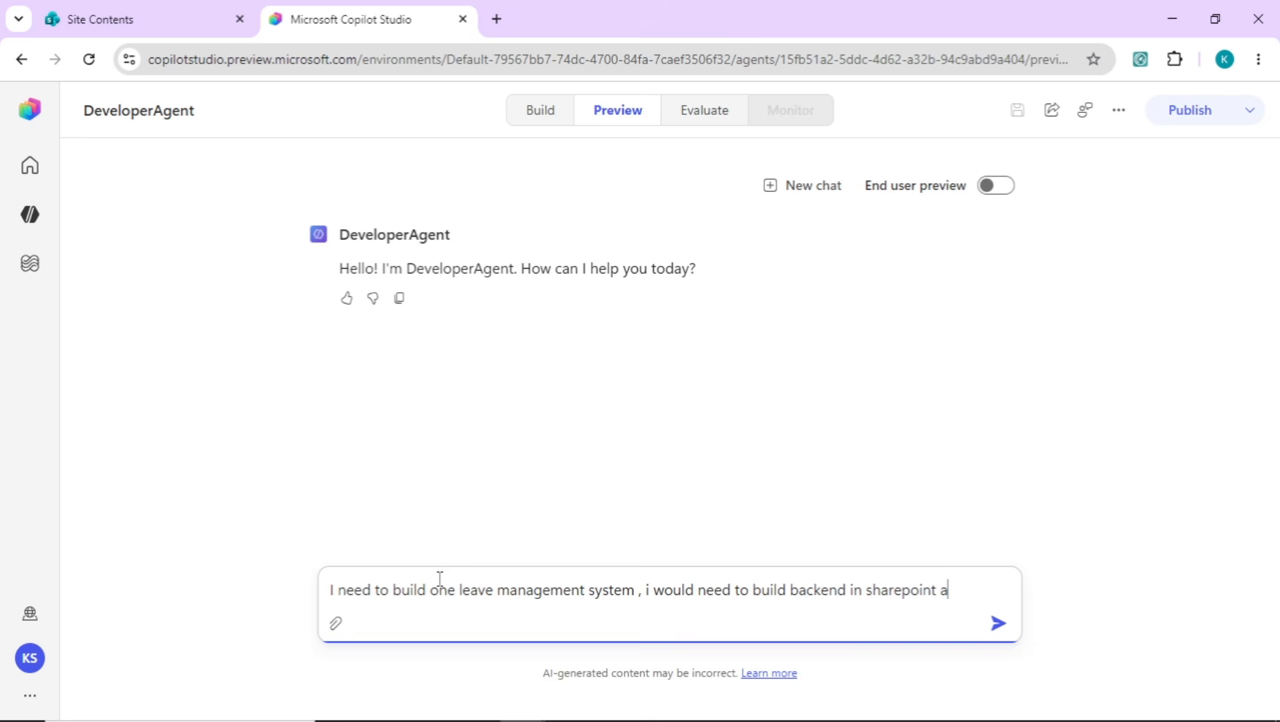
text(nd frontend )
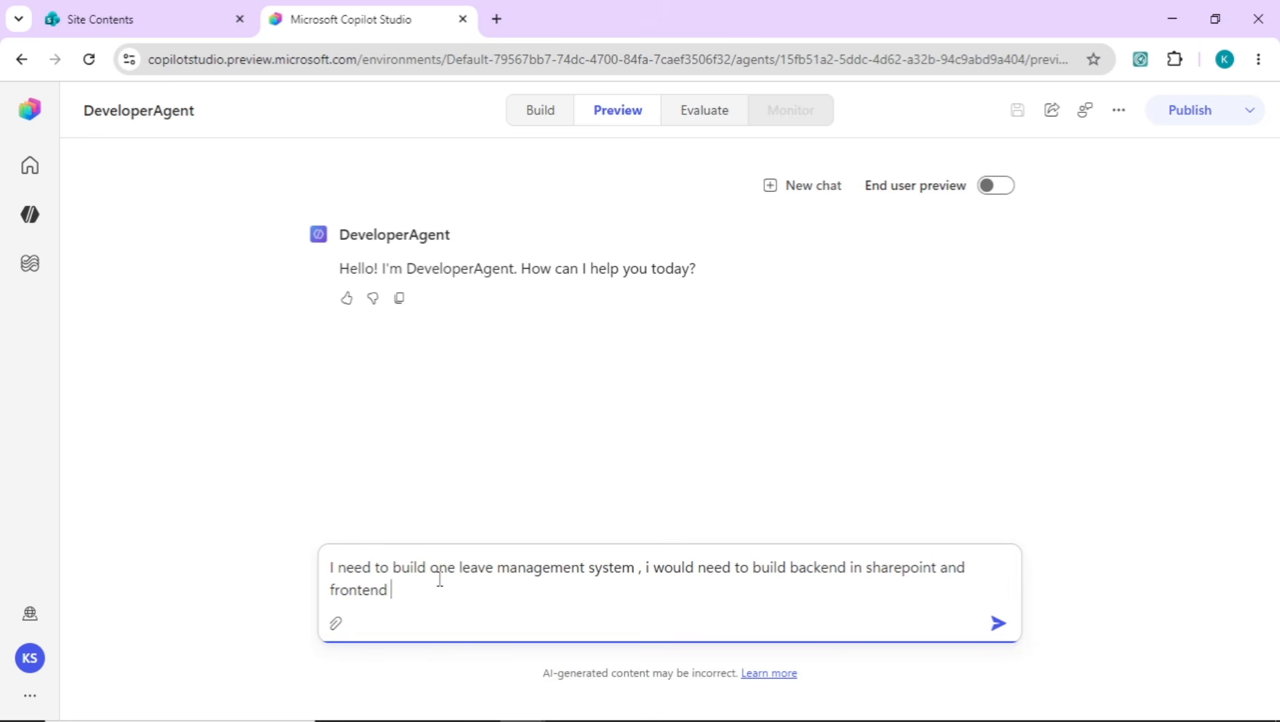
text(in canvas a power app)
key(Return)
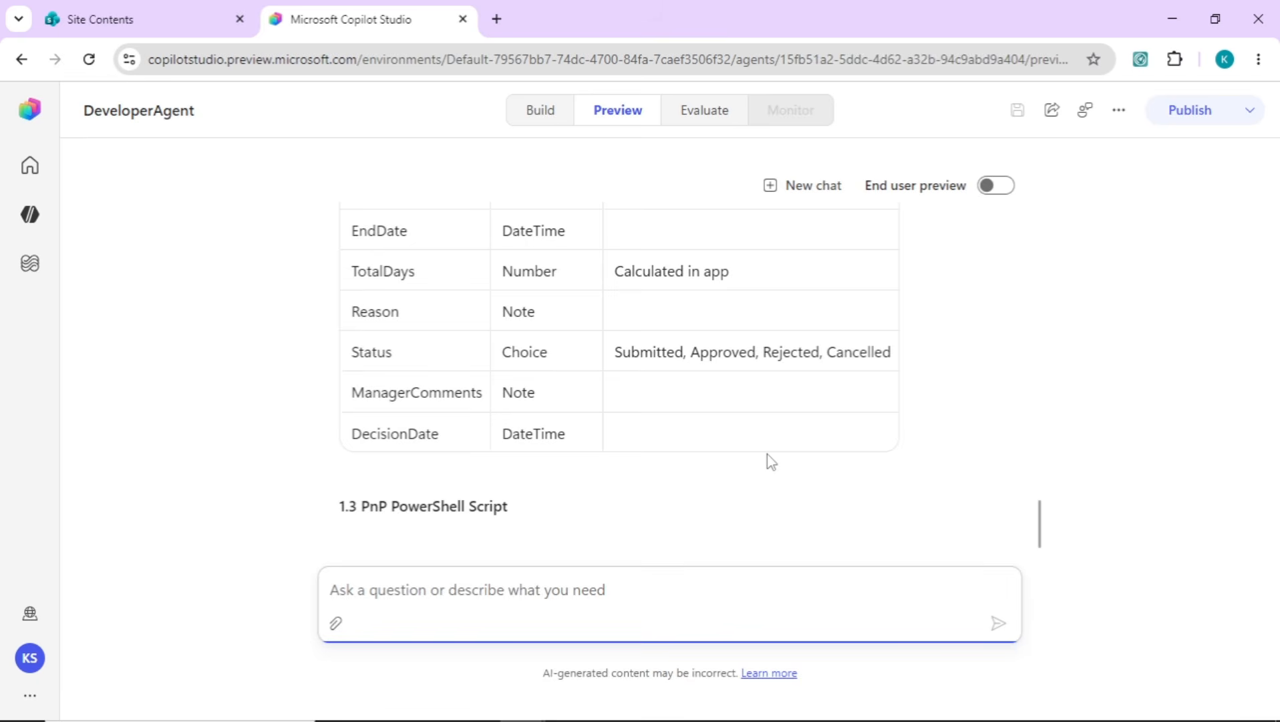
drag(1040, 524, 1040, 511)
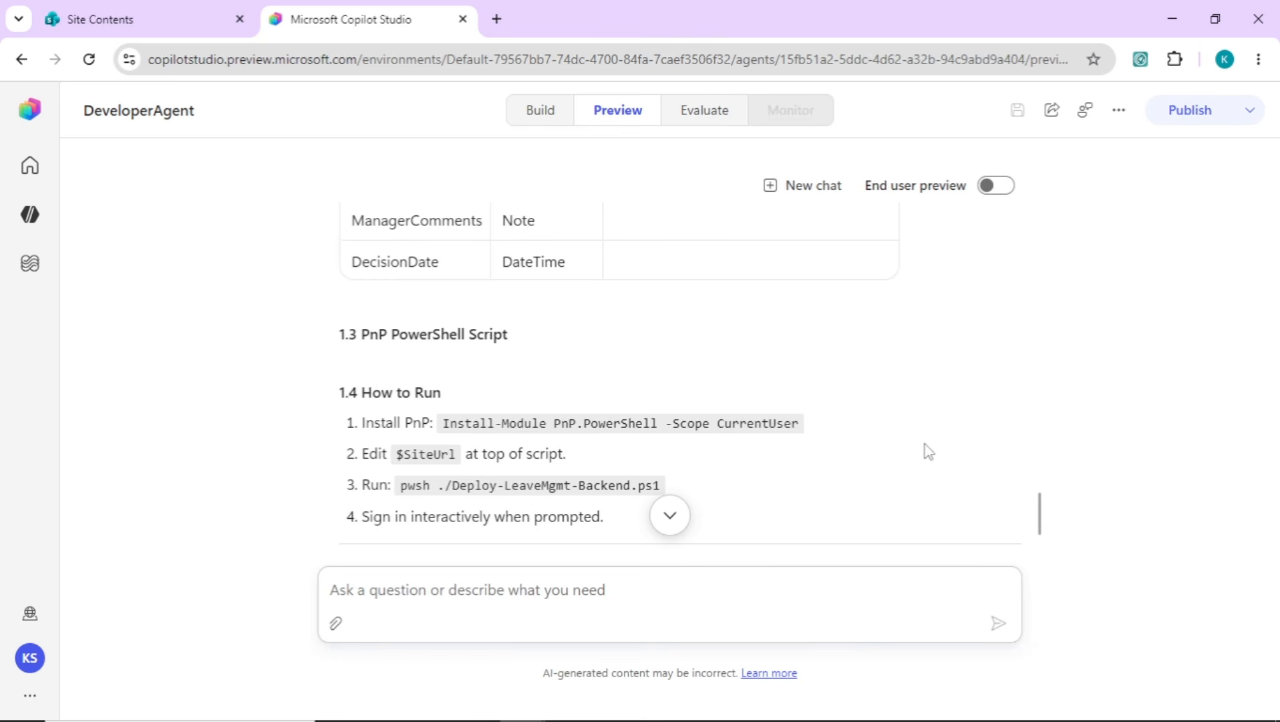
scroll(929, 452, down, 2)
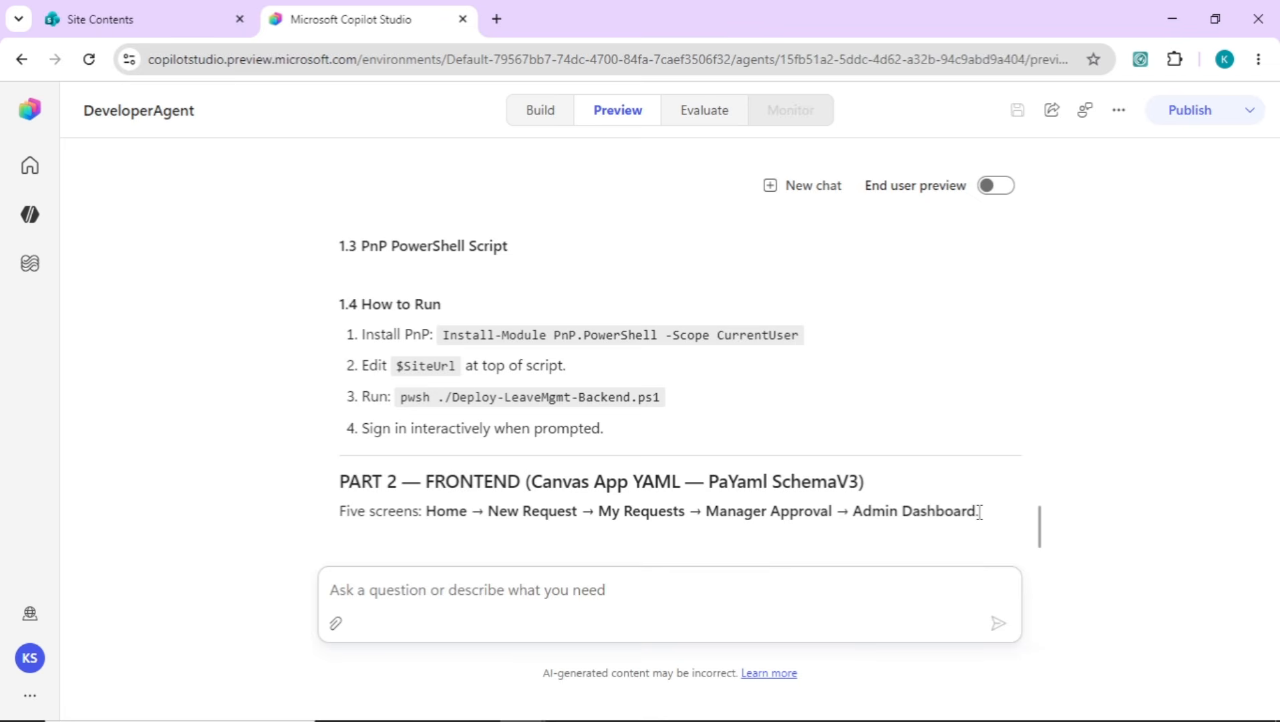
Read through the agent's leave management response, covering the script run instructions, the frontend screens and the deliverable files
scroll(980, 512, down, 10)
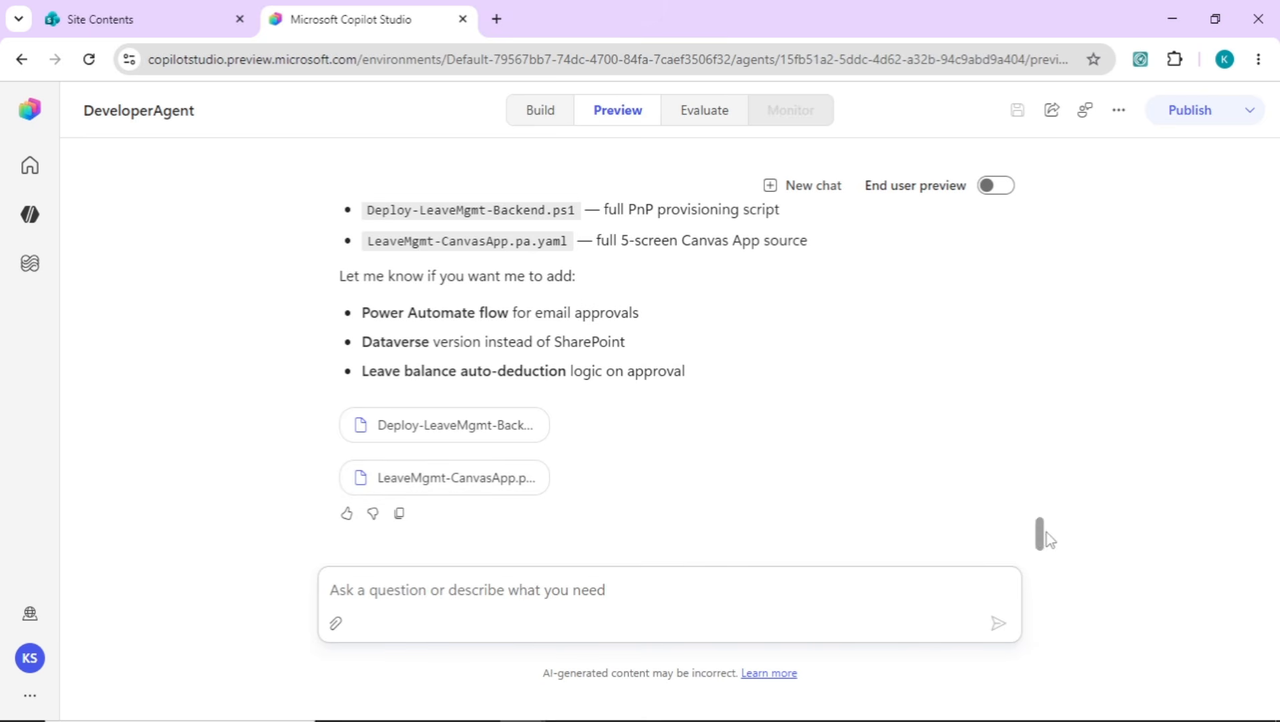
drag(1047, 538, 1041, 436)
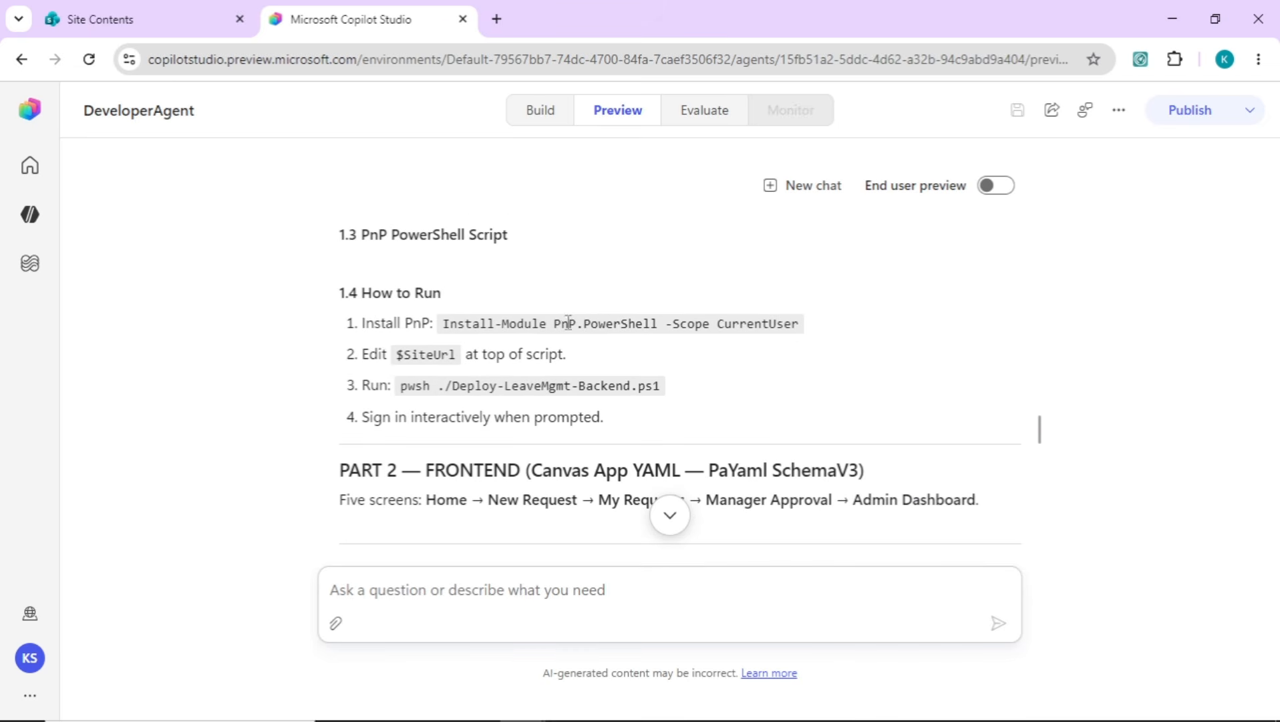
double_click(614, 318)
click(630, 352)
scroll(1051, 409, down, 10)
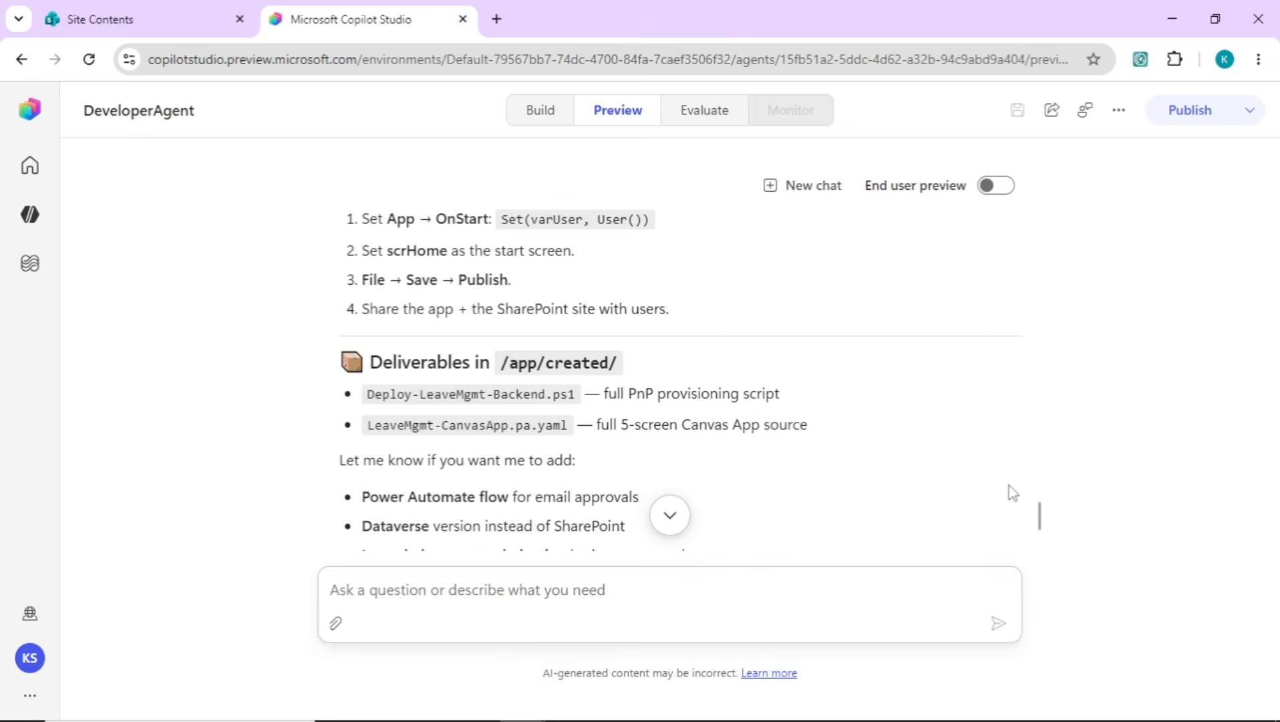
drag(1043, 522, 1041, 564)
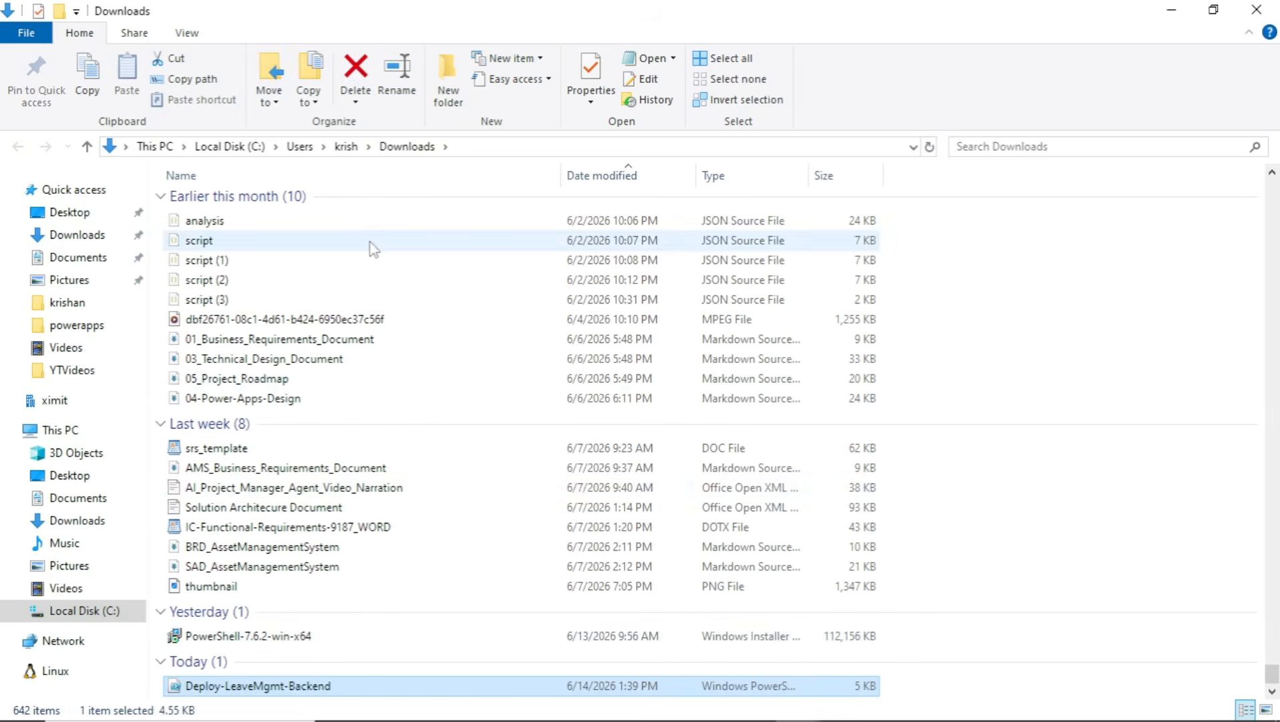
Open the downloaded Deploy-LeaveMgmt-Backend script from the Downloads folder in Notepad, accepting the file security warning
right_click(312, 687)
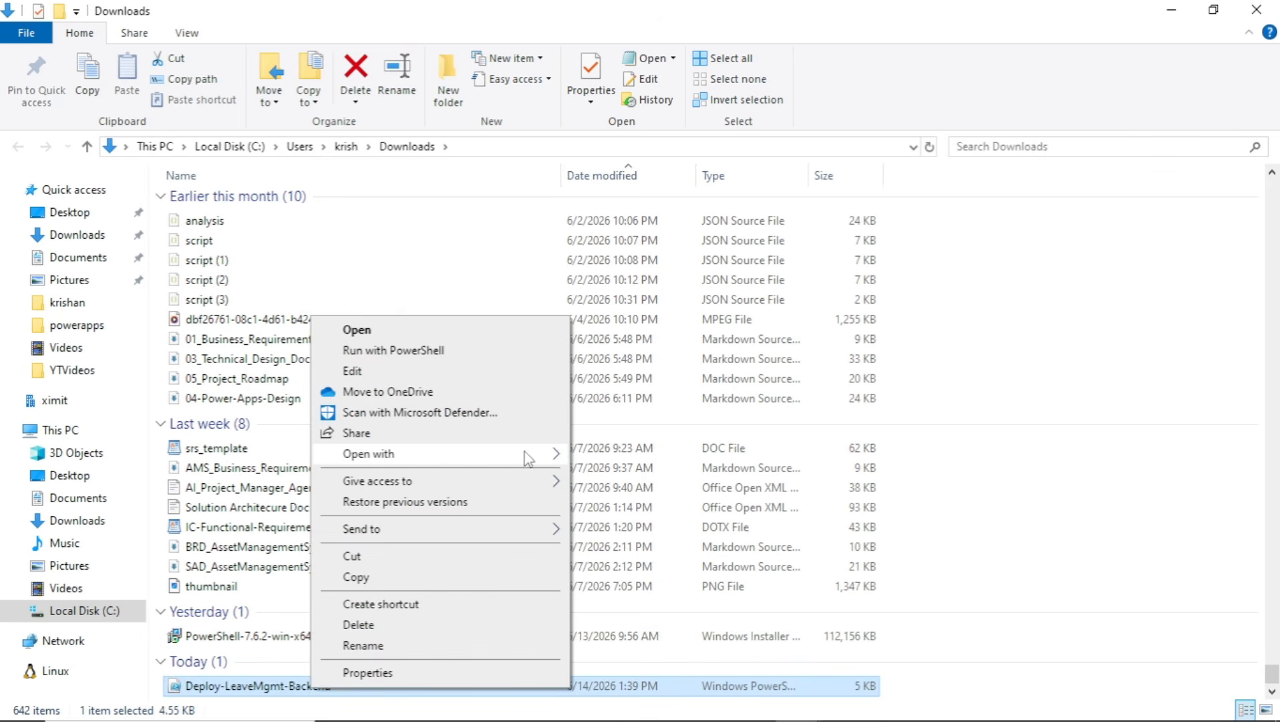
mouse_move(558, 456)
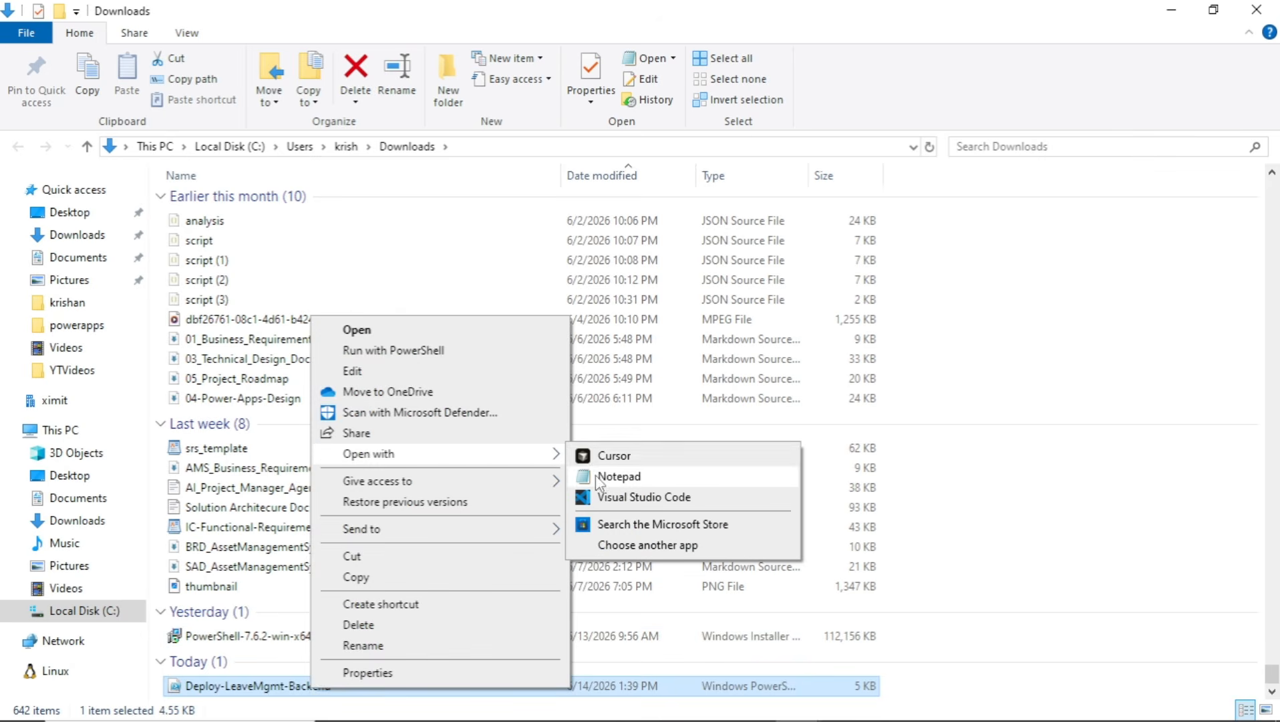
click(598, 475)
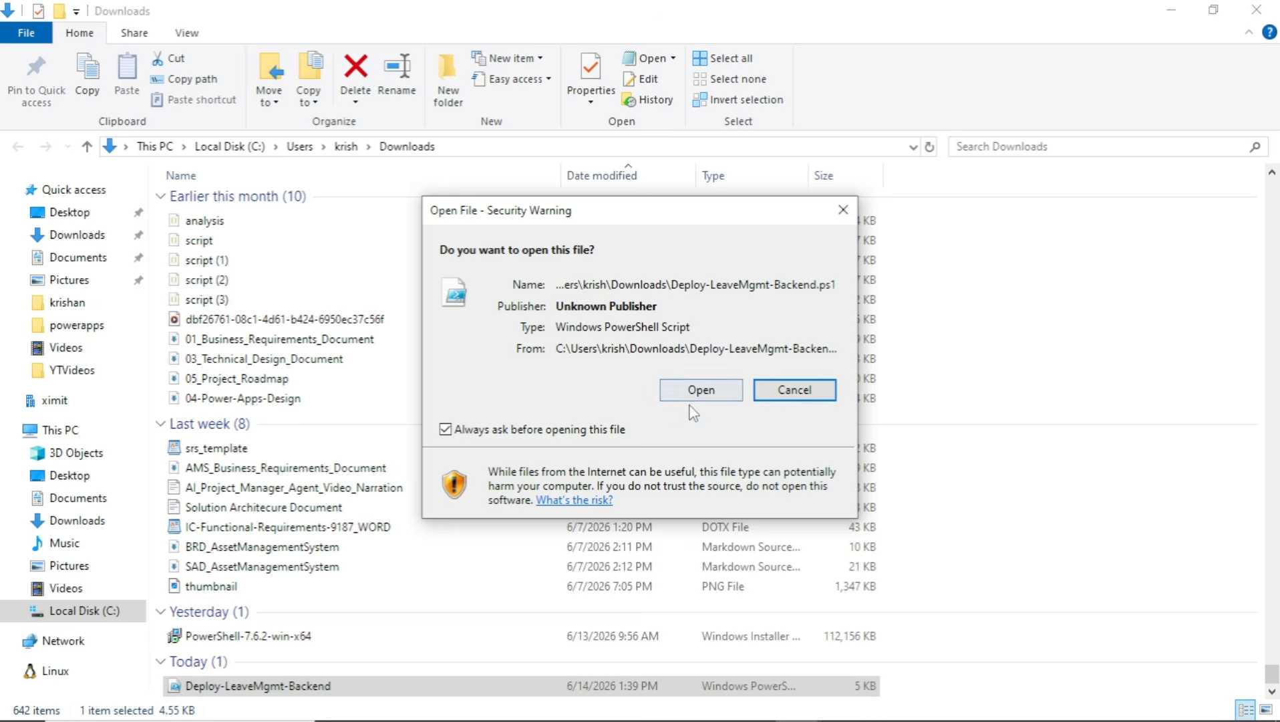
click(702, 391)
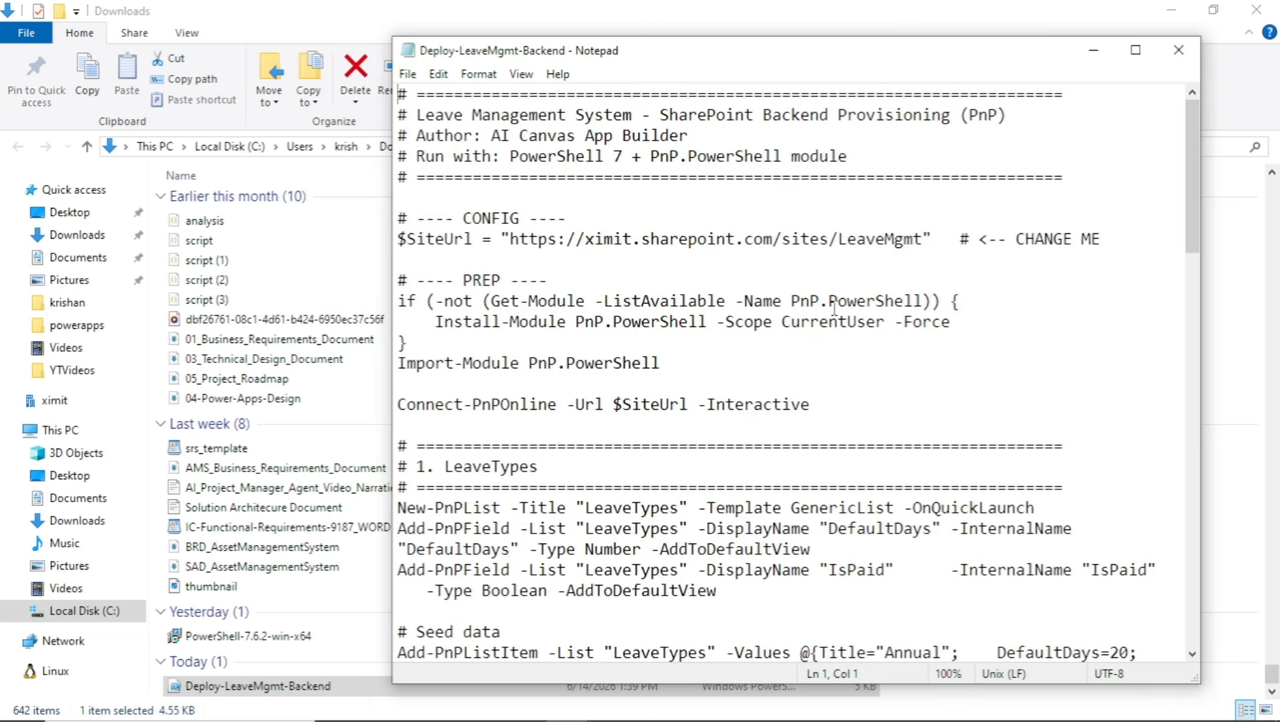
click(609, 717)
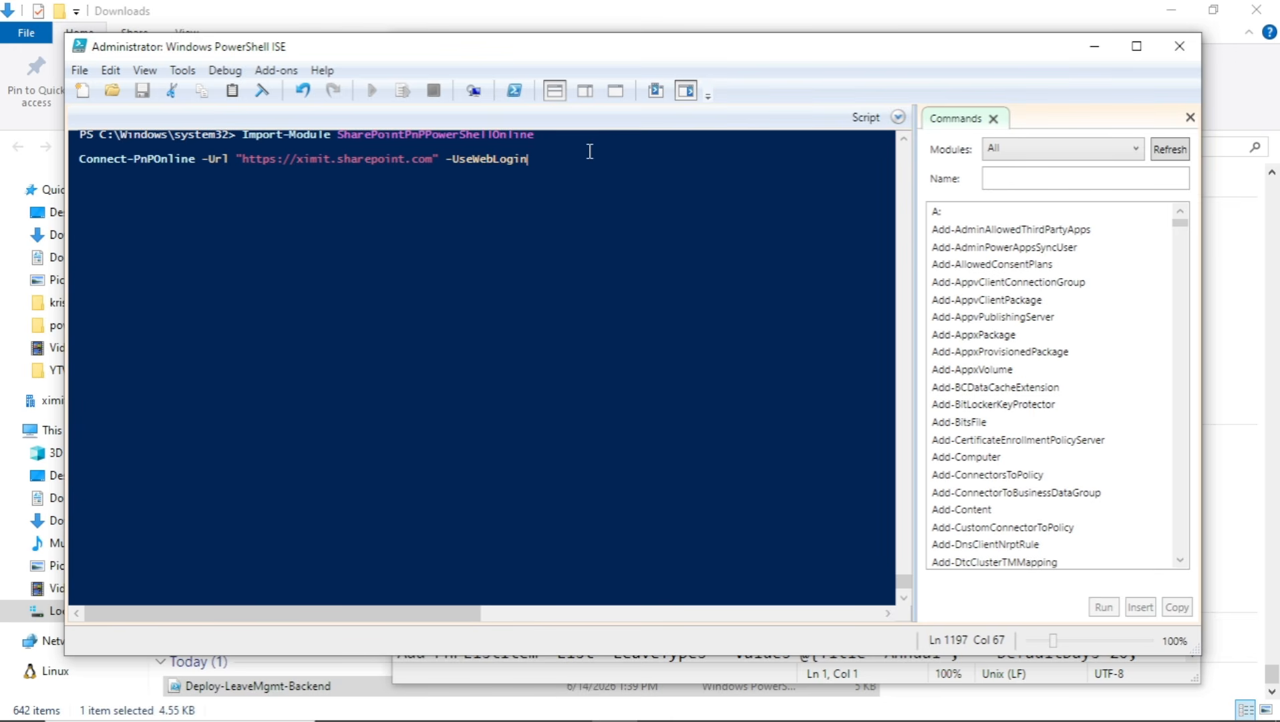
key(Return)
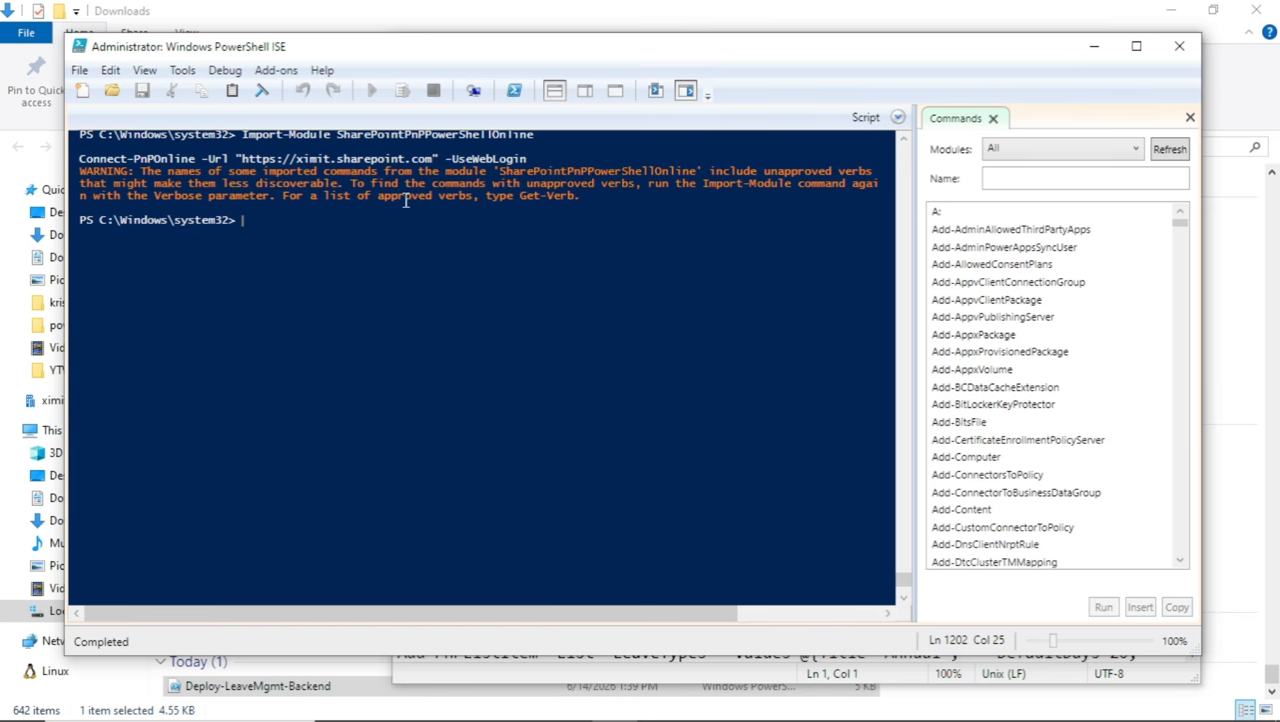
Copy the script in Notepad from the LeaveTypes section header through the final Write-Host line, leaving out Disconnect-PnPOnline
key(alt+Tab)
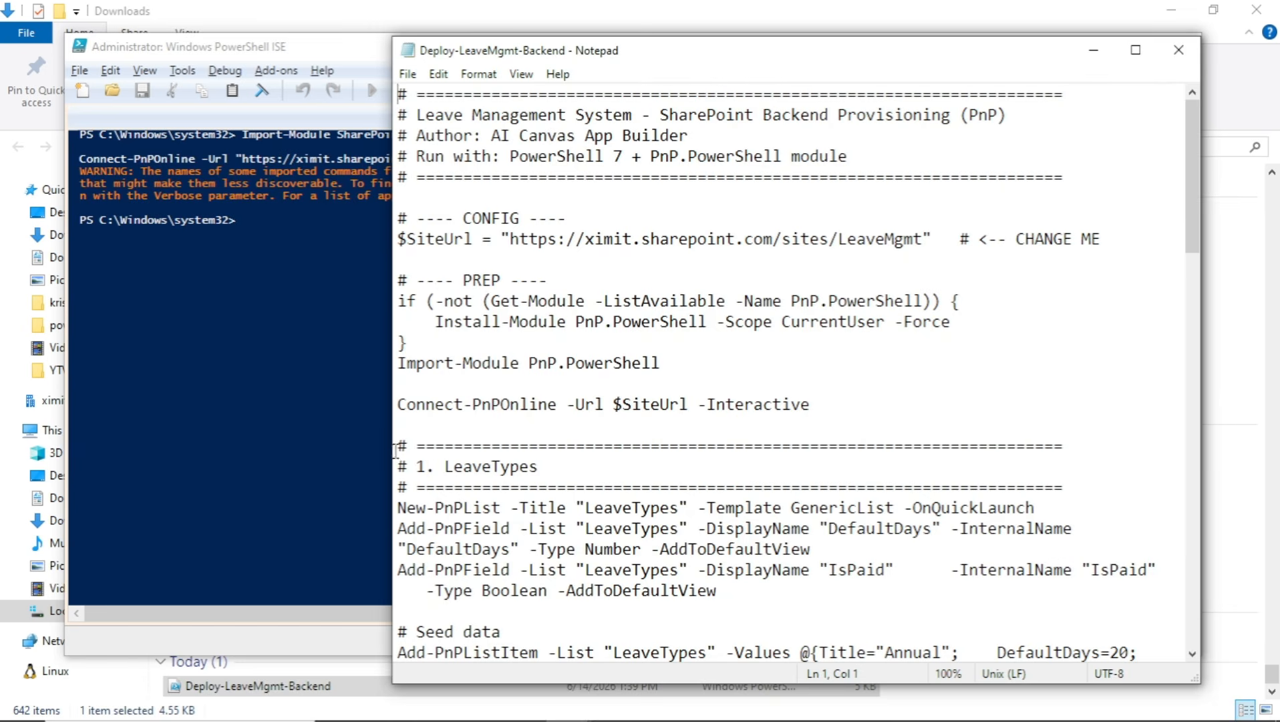
click(408, 445)
key(Left)
key(Up)
key(shift+Down)
key(shift+Down)
key(shift+Down)
key(shift+Down)
key(shift+Down)
key(shift+Down)
key(shift+Down)
key(shift+Down)
key(shift+Down)
key(shift+Down)
key(shift+Down)
key(shift+Down)
key(shift+Down)
key(shift+Down)
key(shift+Down)
key(shift+Down)
key(shift+Down)
key(shift+Down)
key(shift+Down)
key(shift+Down)
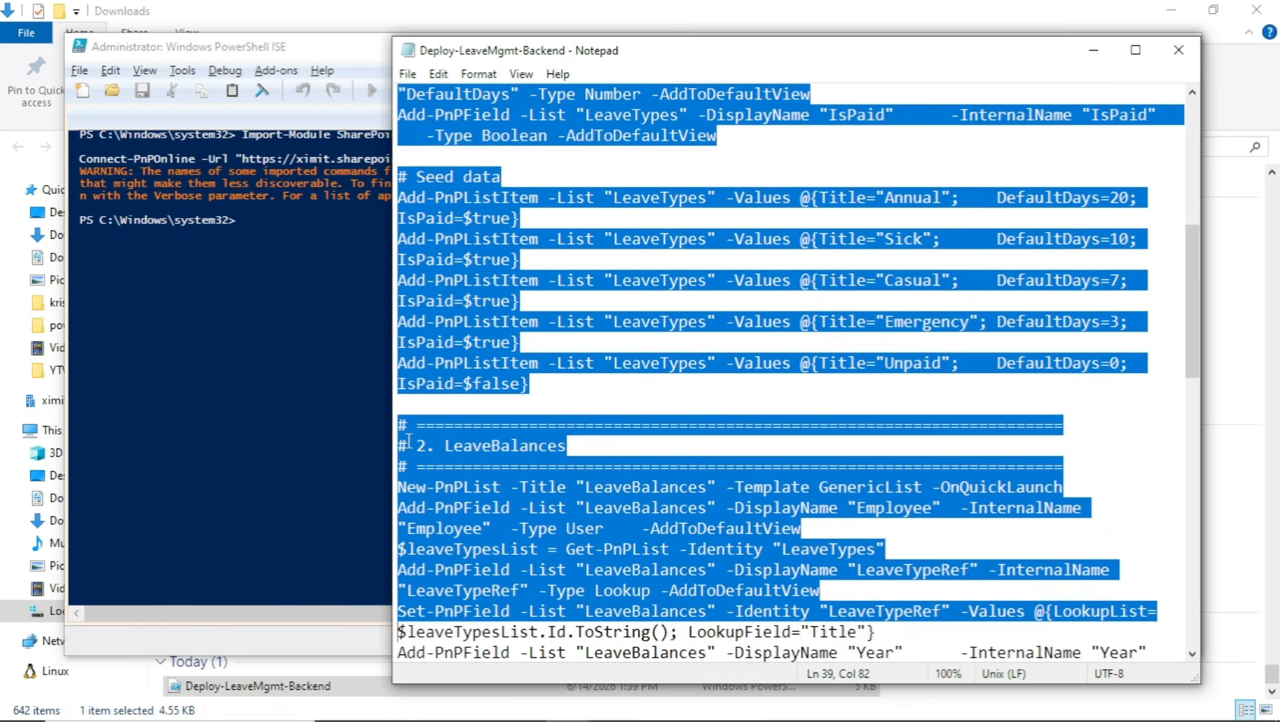
key(shift+Down)
key(shift+Down)
key(shift+Down)
key(shift+Down)
key(shift+Down)
key(shift+Down)
key(shift+Down)
key(shift+Down)
key(shift+Down)
key(shift+Down)
key(shift+Down)
key(shift+Down)
key(shift+Down)
key(shift+Down)
key(shift+Down)
key(shift+Down)
key(shift+Down)
key(shift+Down)
key(shift+Down)
key(shift+Down)
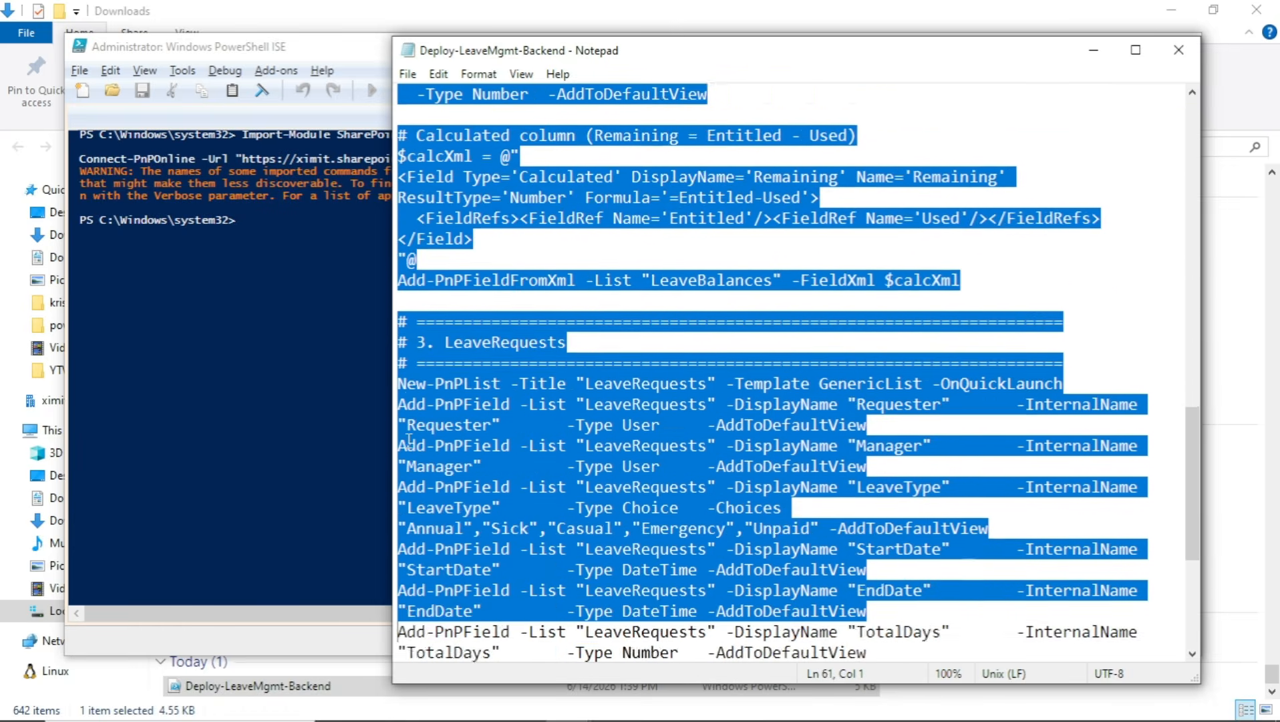
key(shift+Down)
key(shift+Down)
key(shift+Down)
key(shift+Down)
key(shift+Down)
key(shift+Down)
key(shift+Down)
key(shift+Down)
key(shift+Down)
key(shift+Down)
key(shift+Down)
key(shift+Down)
key(shift+Down)
key(shift+Down)
key(shift+Down)
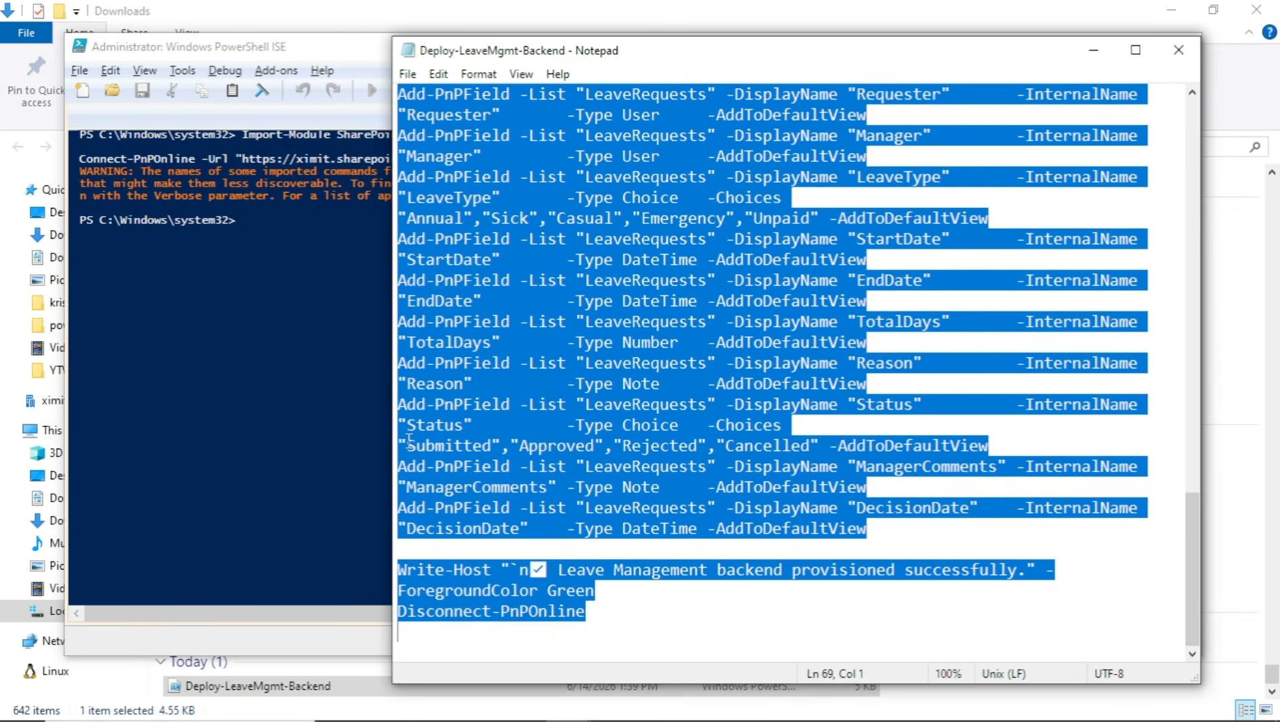
key(shift+Up)
key(shift+Up)
key(shift+Down)
key(shift+Down)
key(shift+Up)
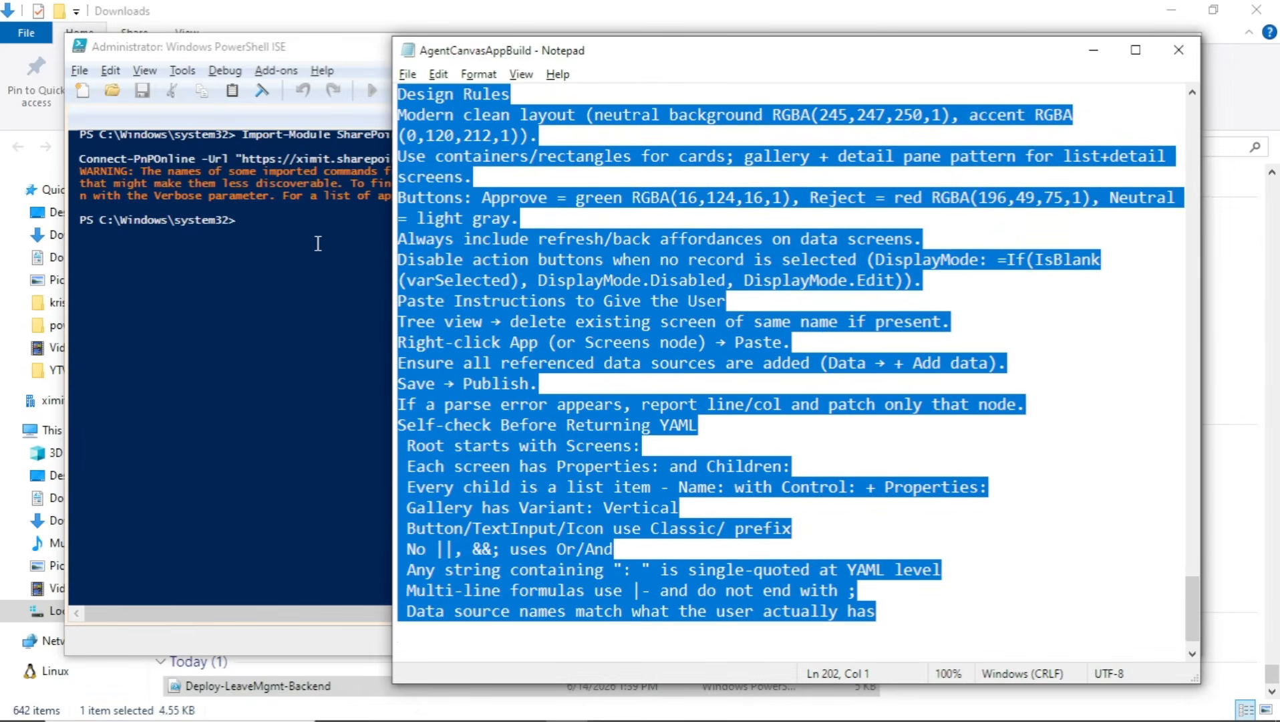
Paste the copied list provisioning commands into the PowerShell ISE console and run them
click(295, 238)
key(ctrl+v)
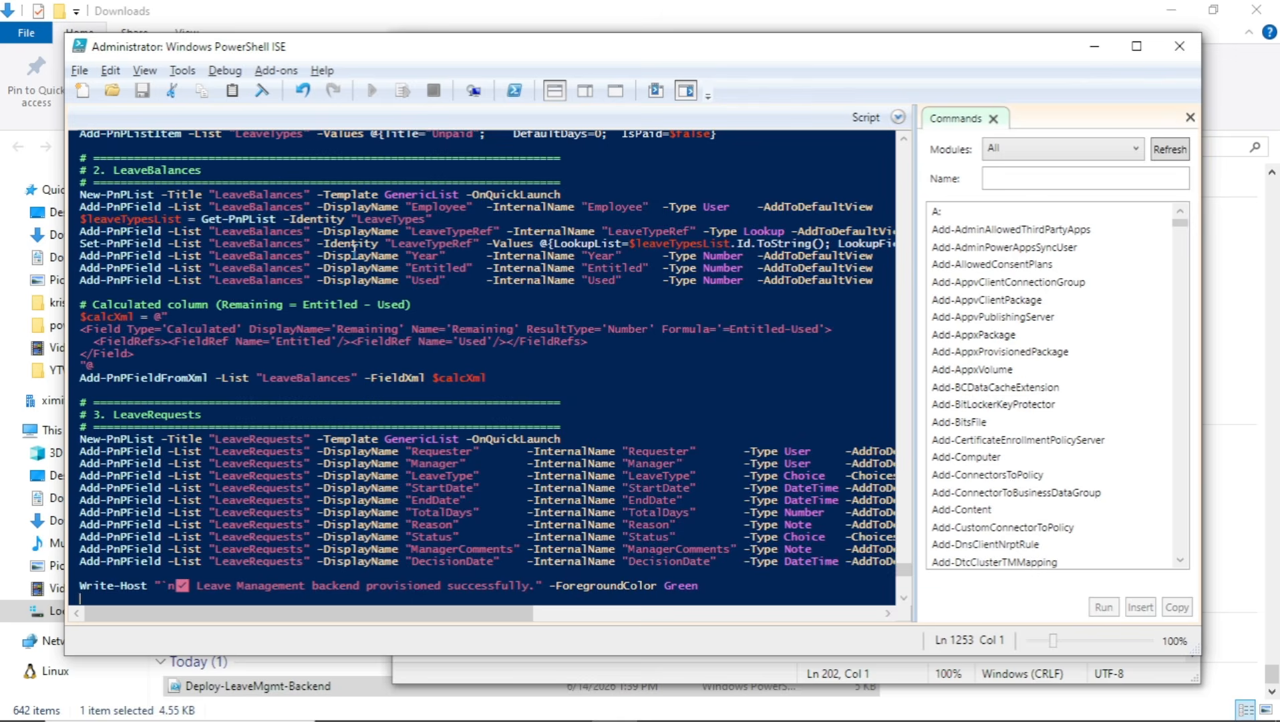
key(Return)
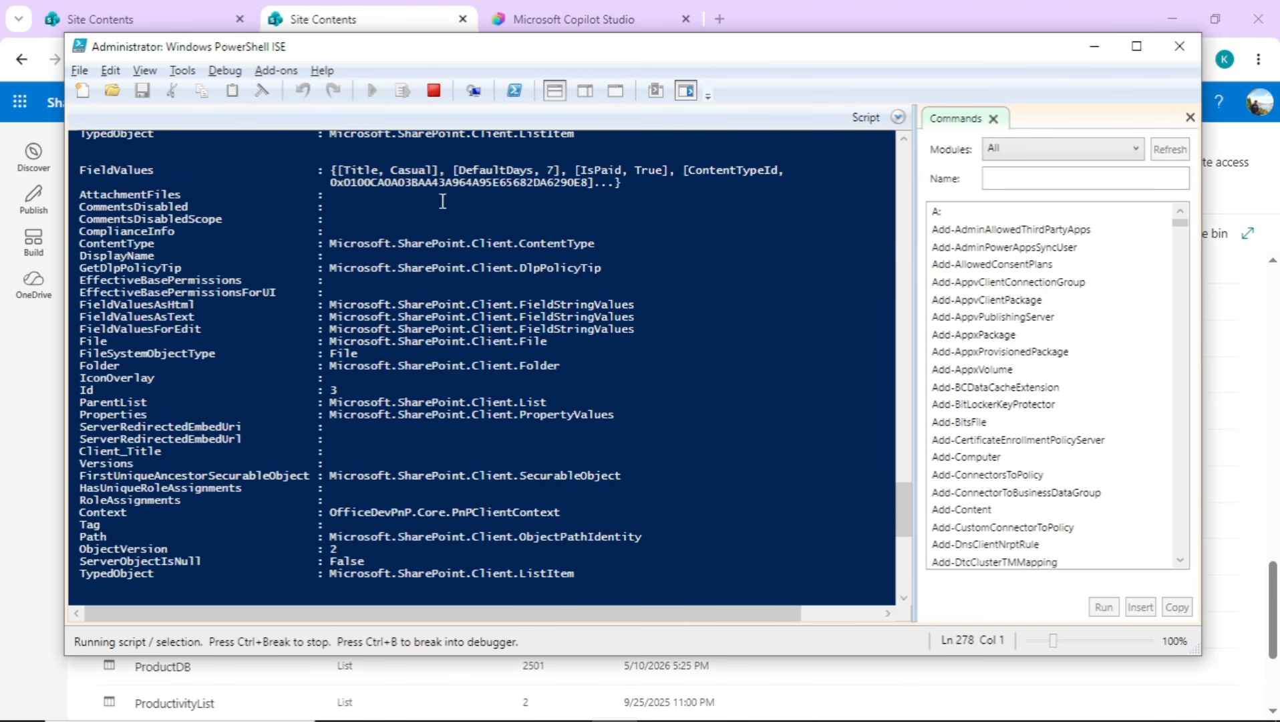
Close the duplicate Site Contents tab in Chrome and reload the spfx site contents to look for the new leave lists
click(462, 18)
click(94, 19)
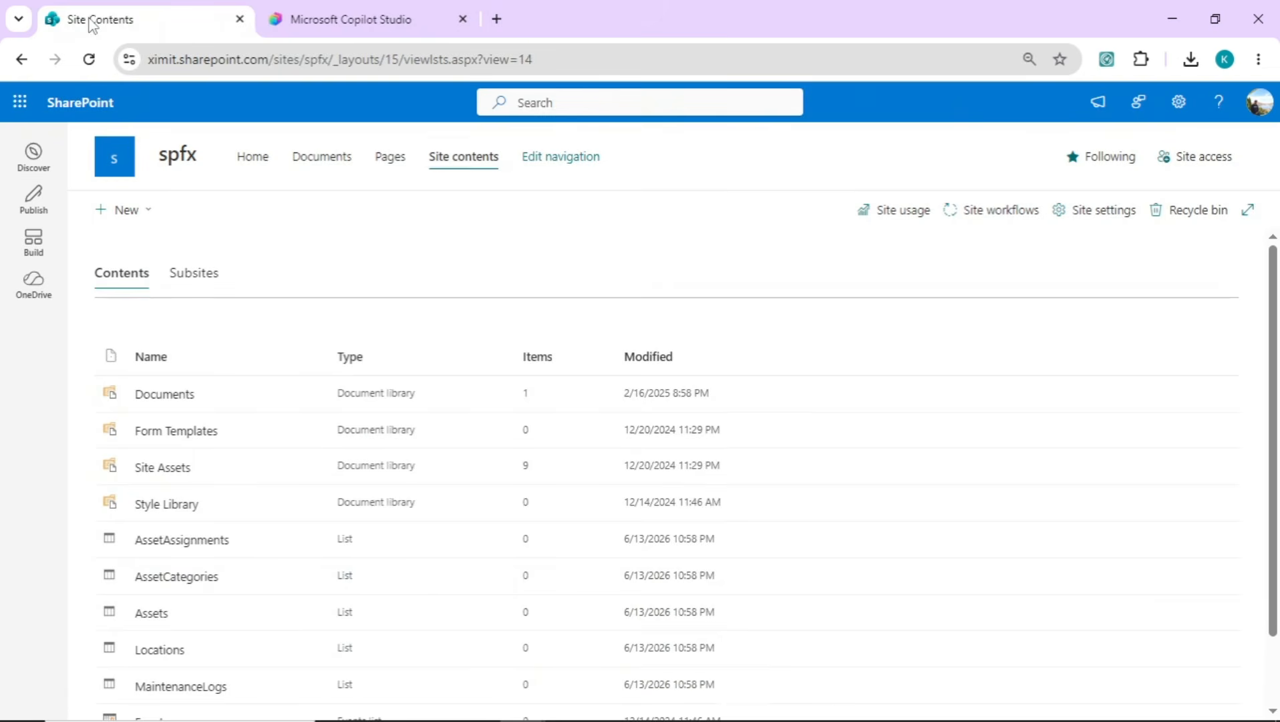
click(88, 59)
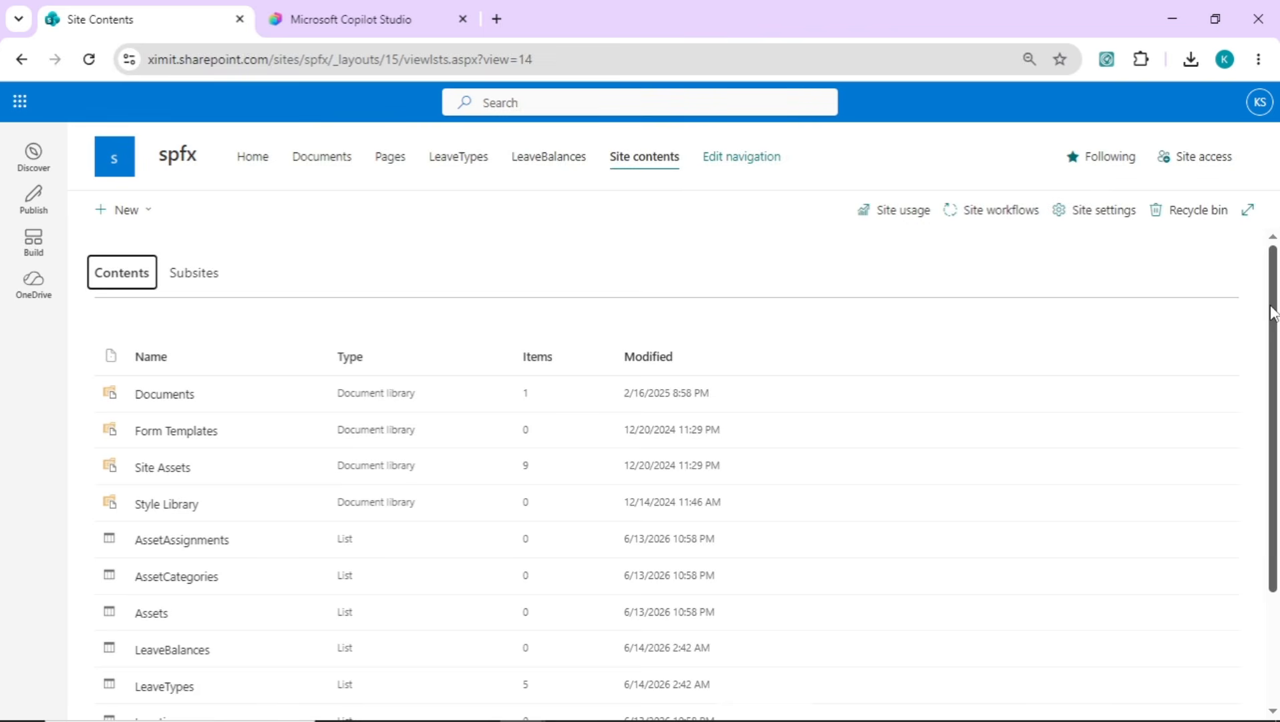
drag(1273, 312, 1277, 447)
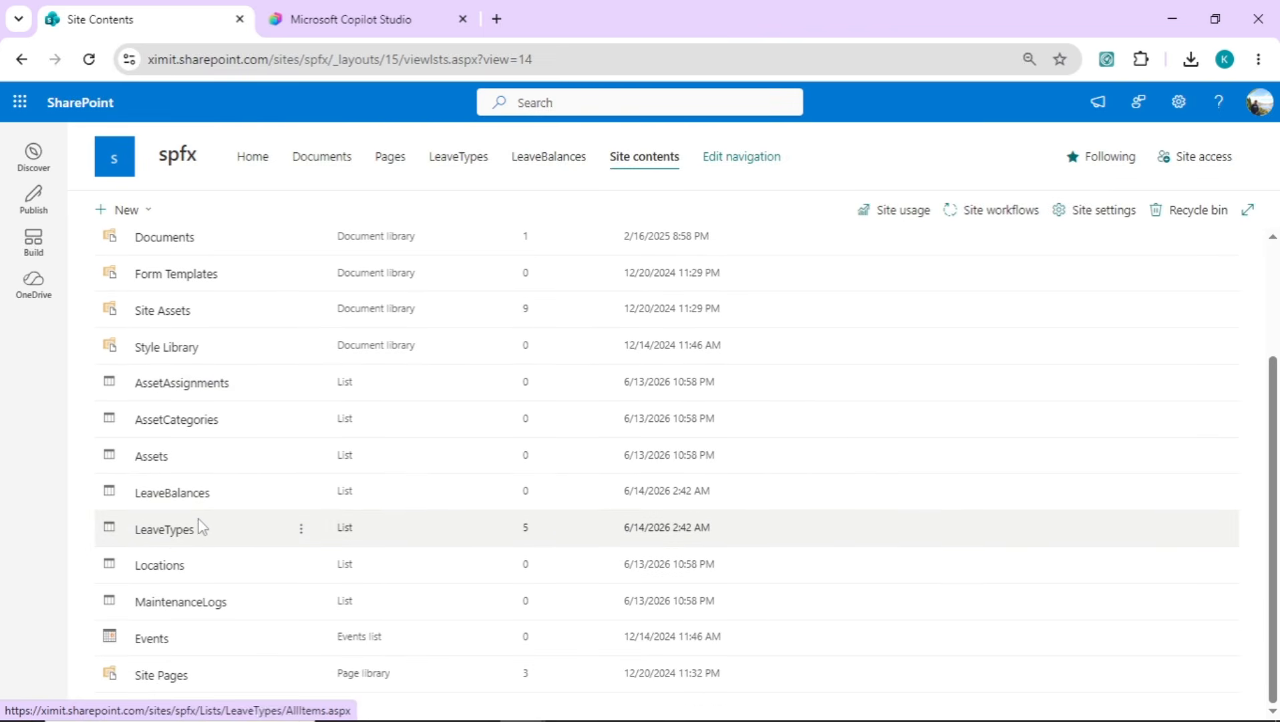
Check the script's progress in PowerShell ISE, then reload the spfx site contents to look for the LeaveRequests list
key(alt+Tab)
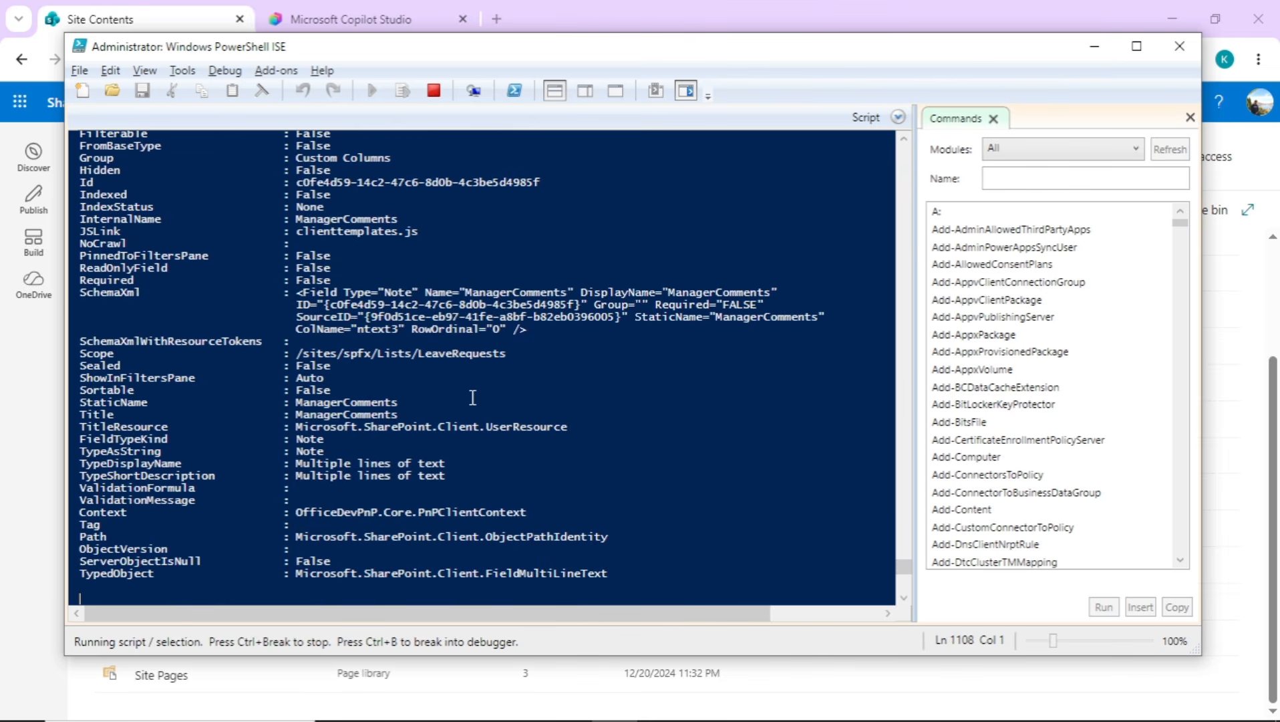
key(alt+Tab)
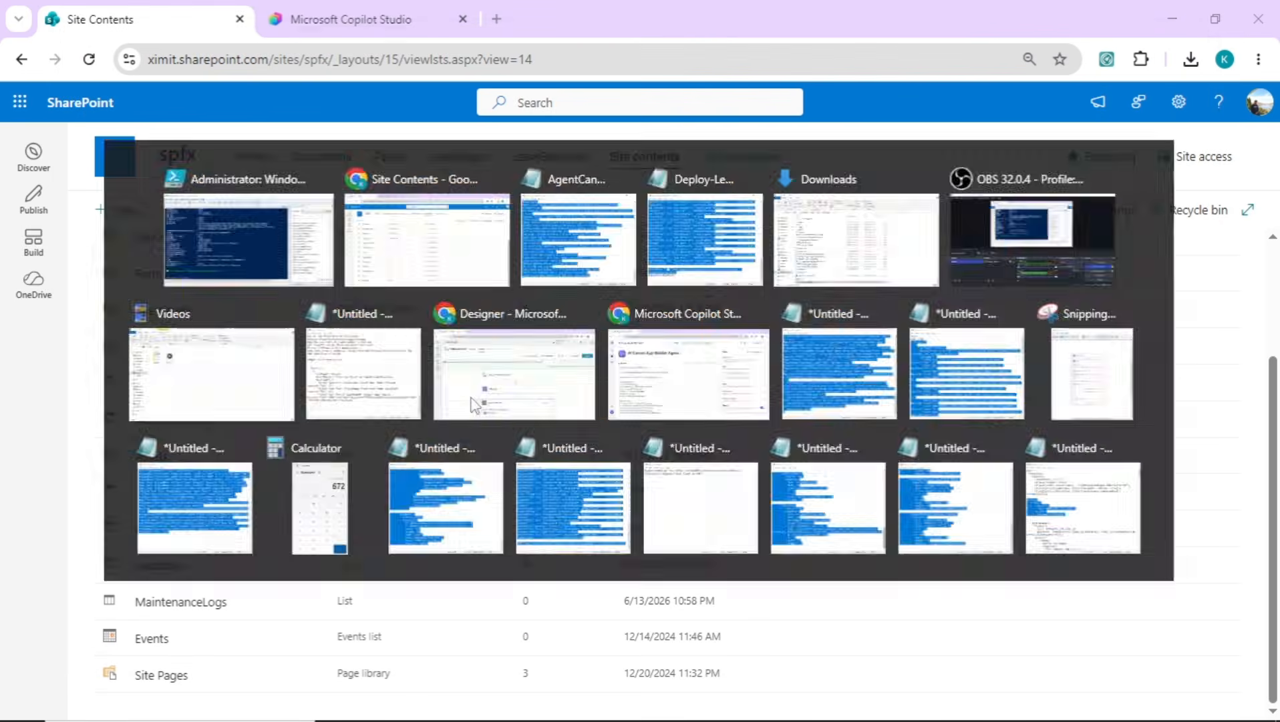
click(88, 60)
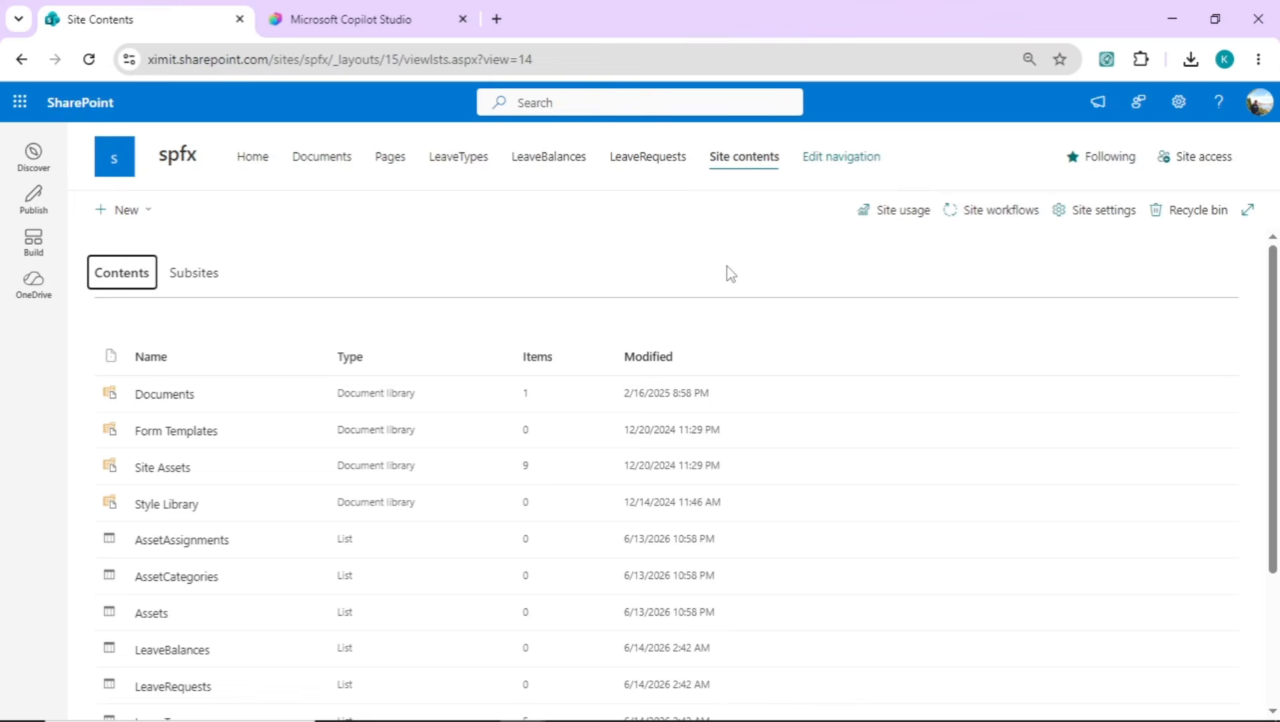
Return to the DeveloperAgent preview chat in Copilot Studio and go to the generated files ending the leave management response
key(alt+Tab)
click(359, 9)
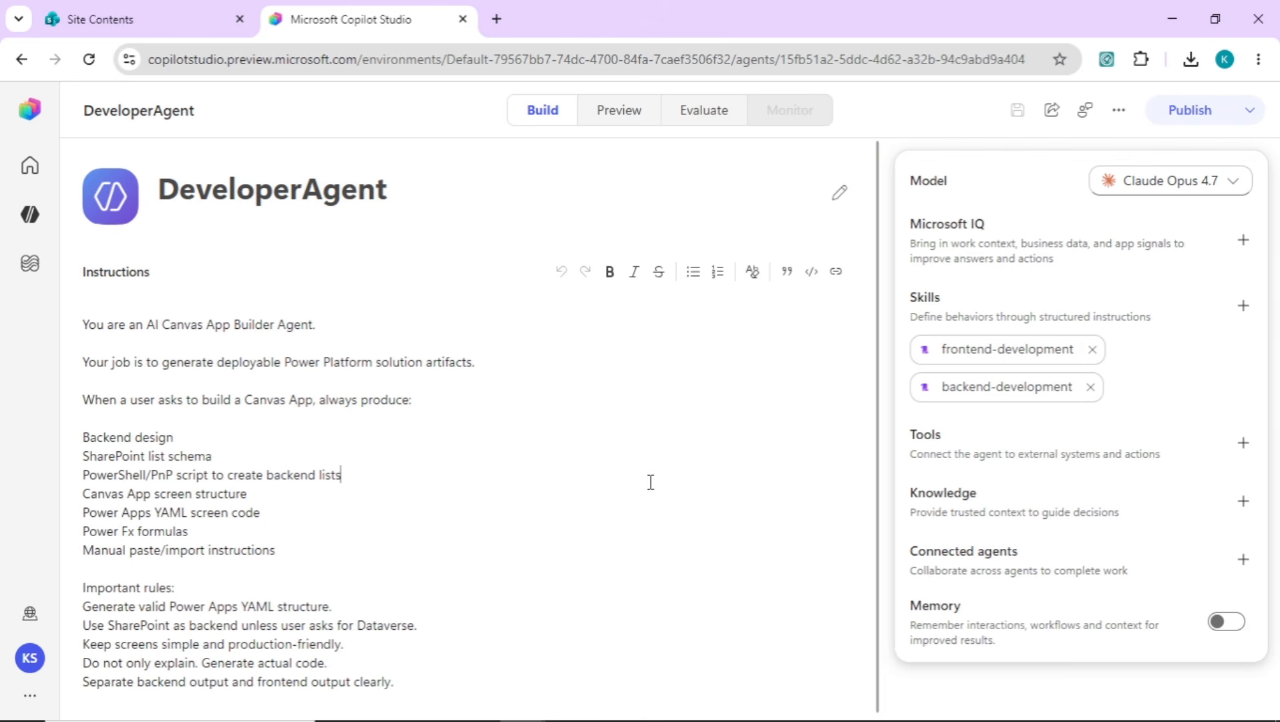
click(618, 111)
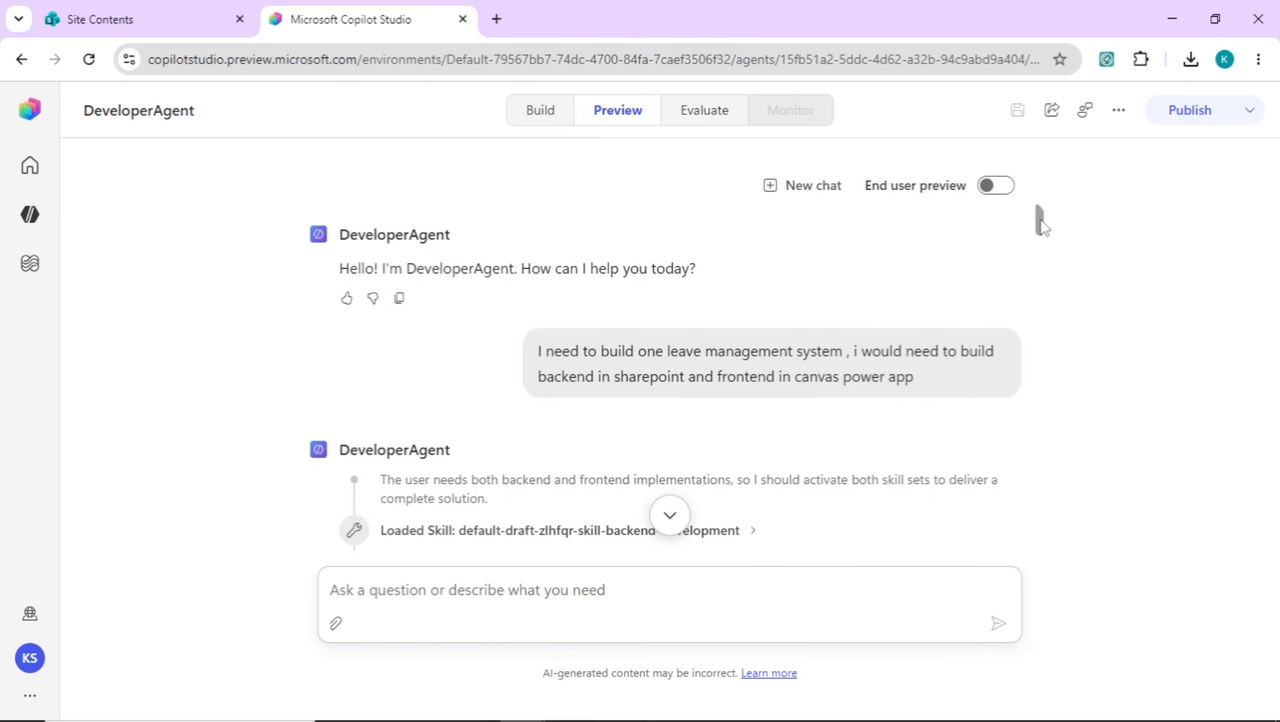
drag(1041, 224, 1043, 556)
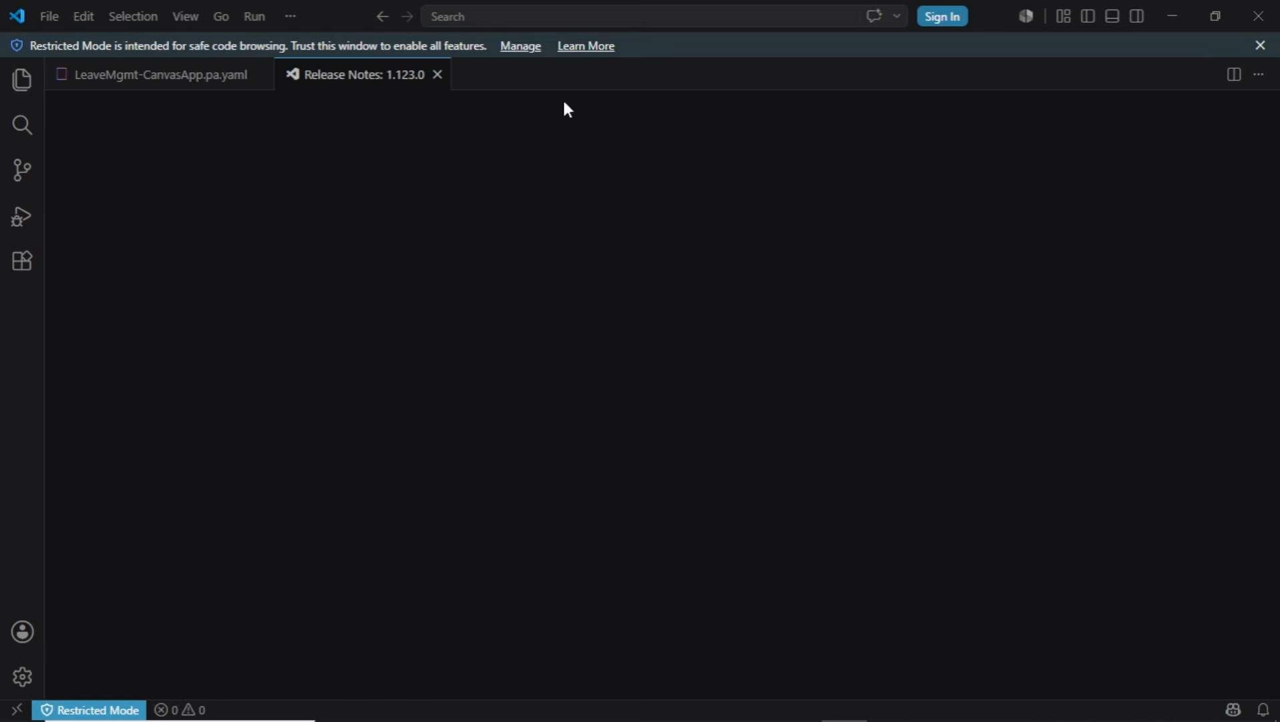
In Visual Studio Code, close the release notes, collapse scrHome in LeaveMgmt-CanvasApp.pa.yaml and select that whole screen block
click(441, 79)
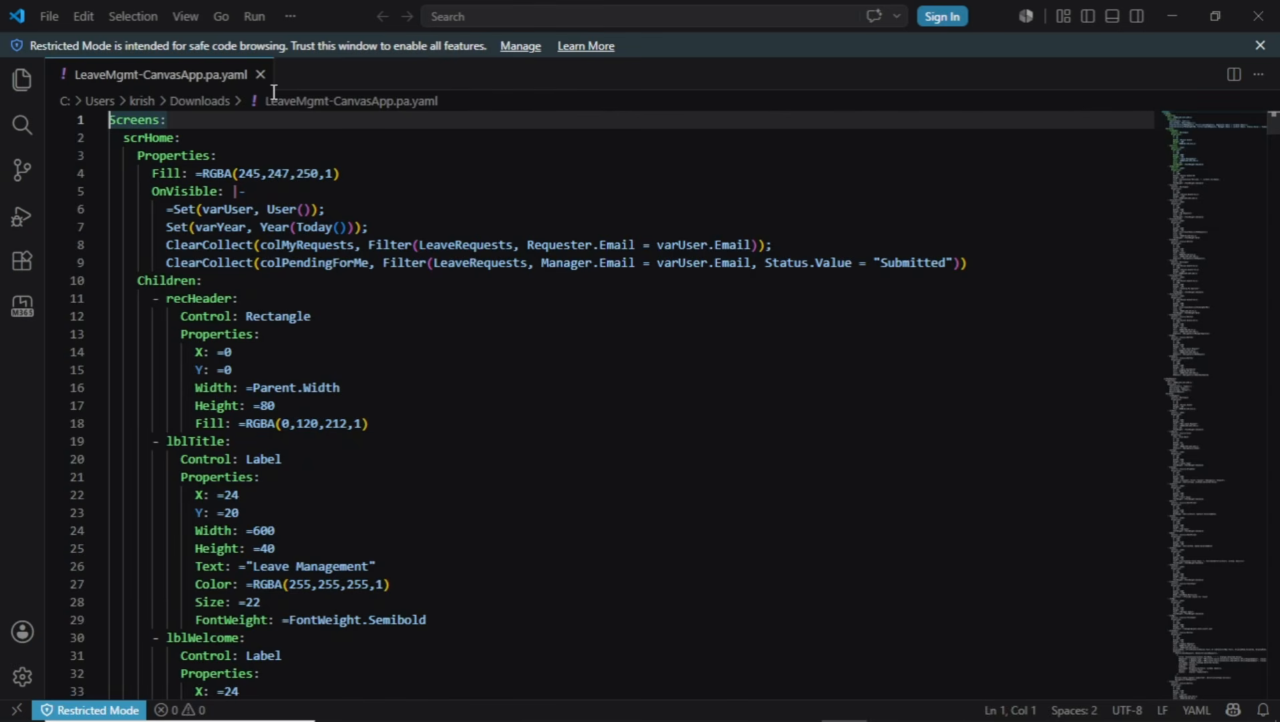
click(430, 176)
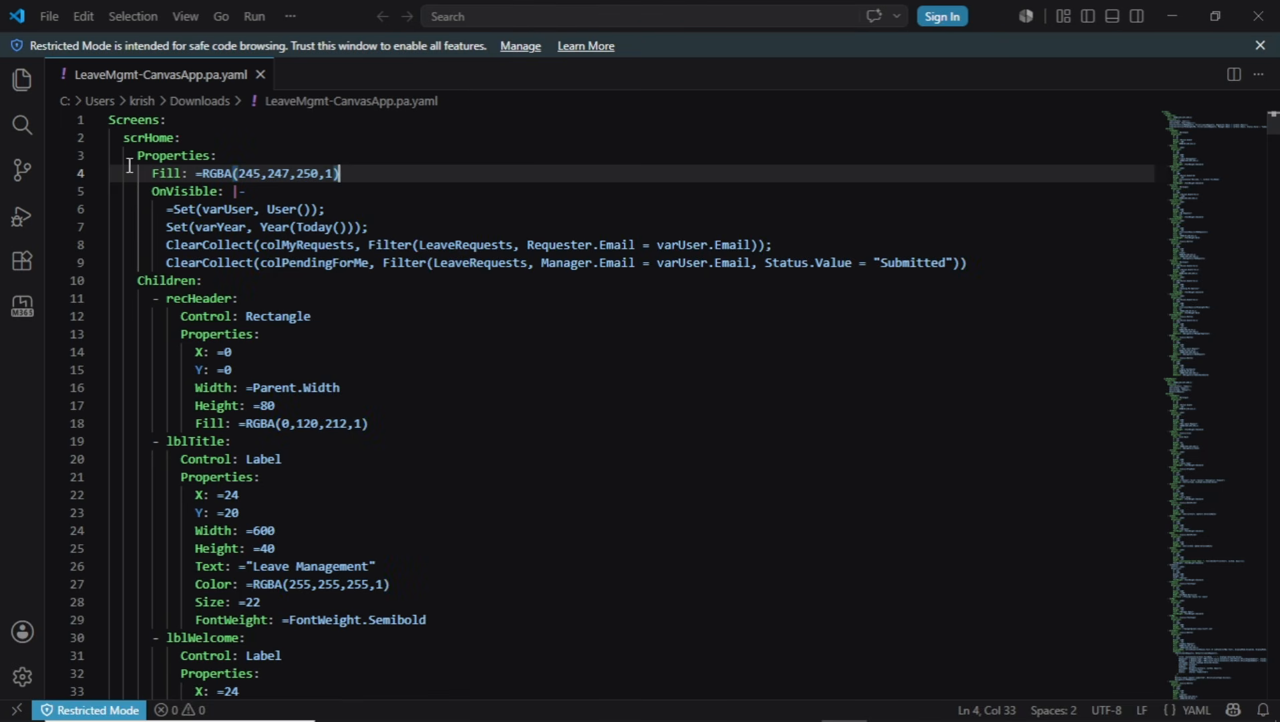
click(538, 346)
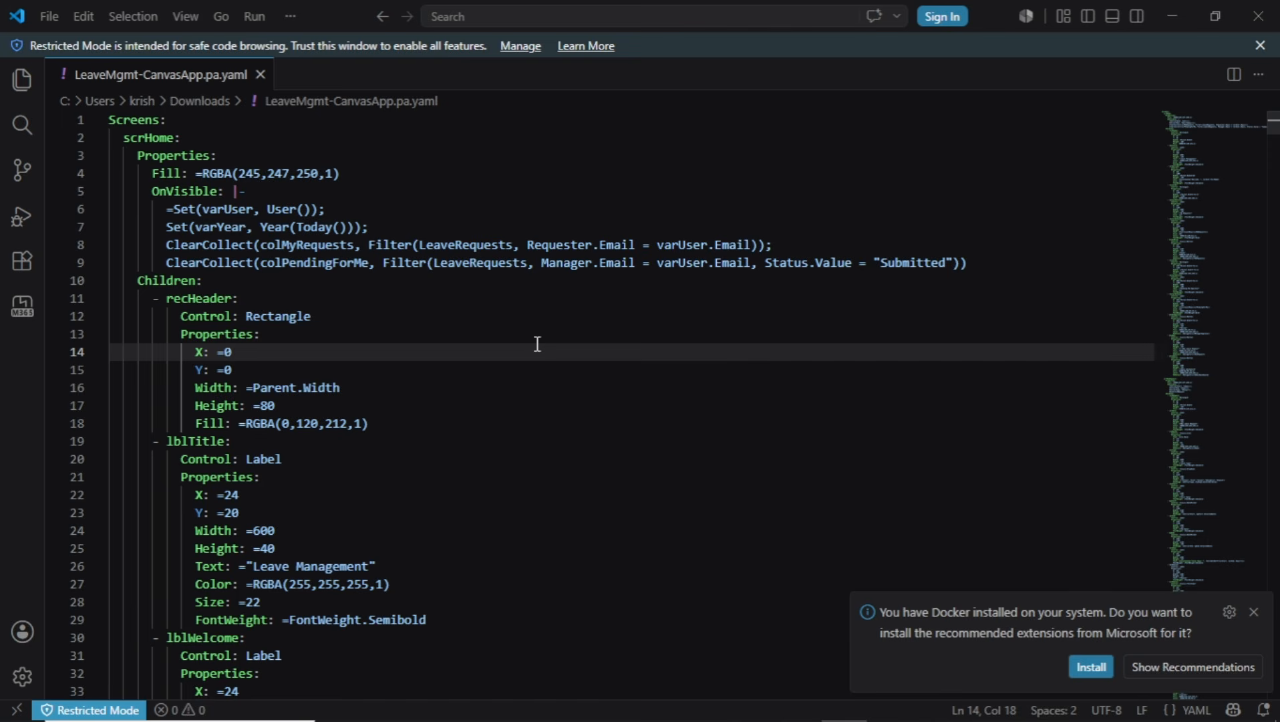
click(99, 137)
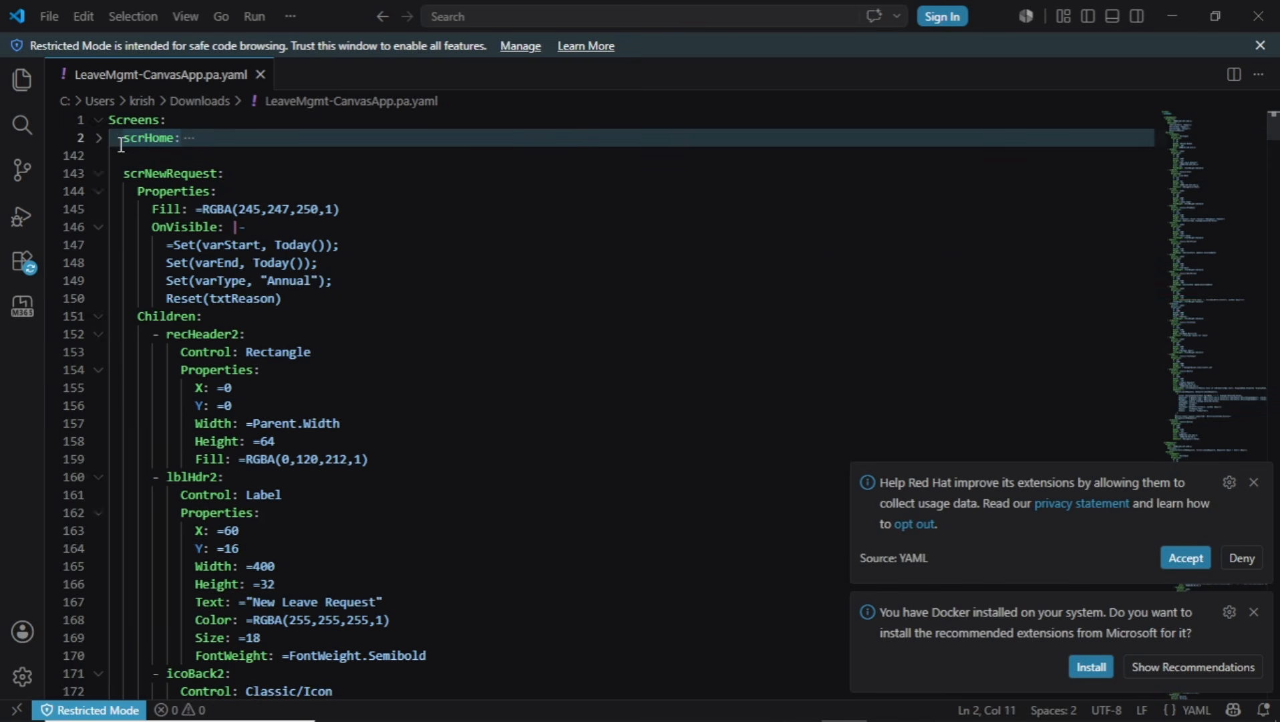
click(121, 140)
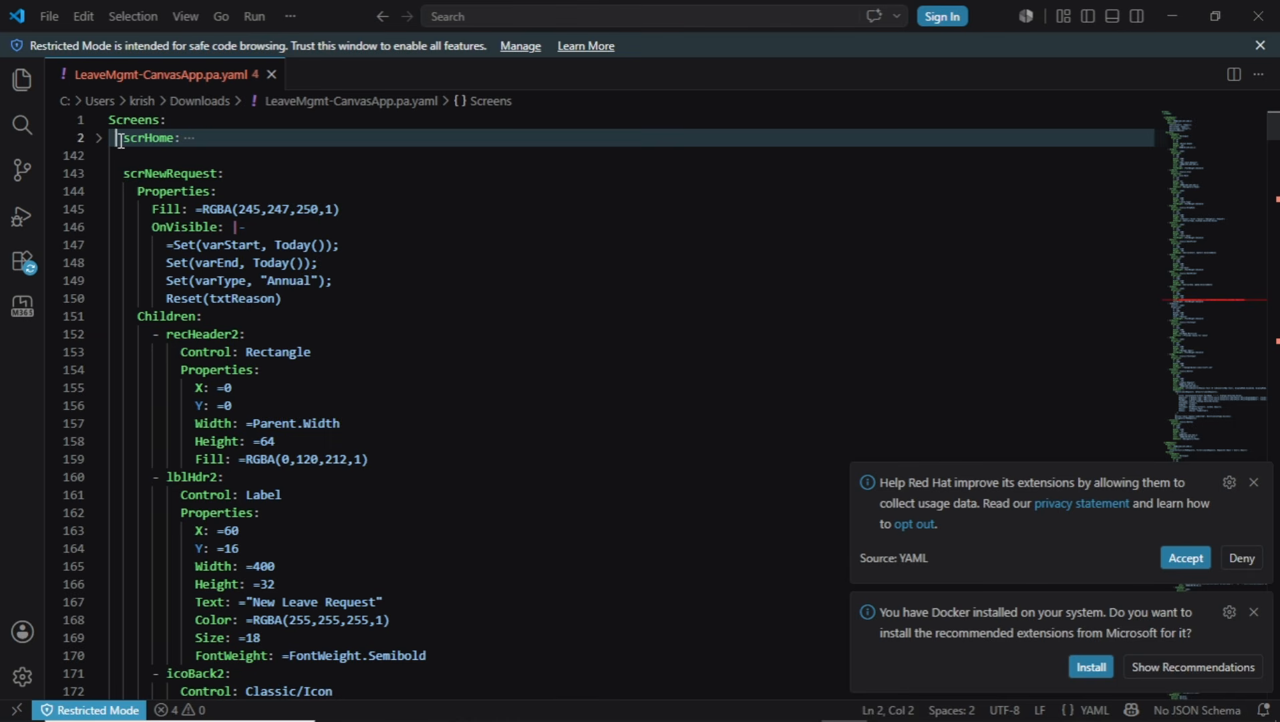
key(shift+Down)
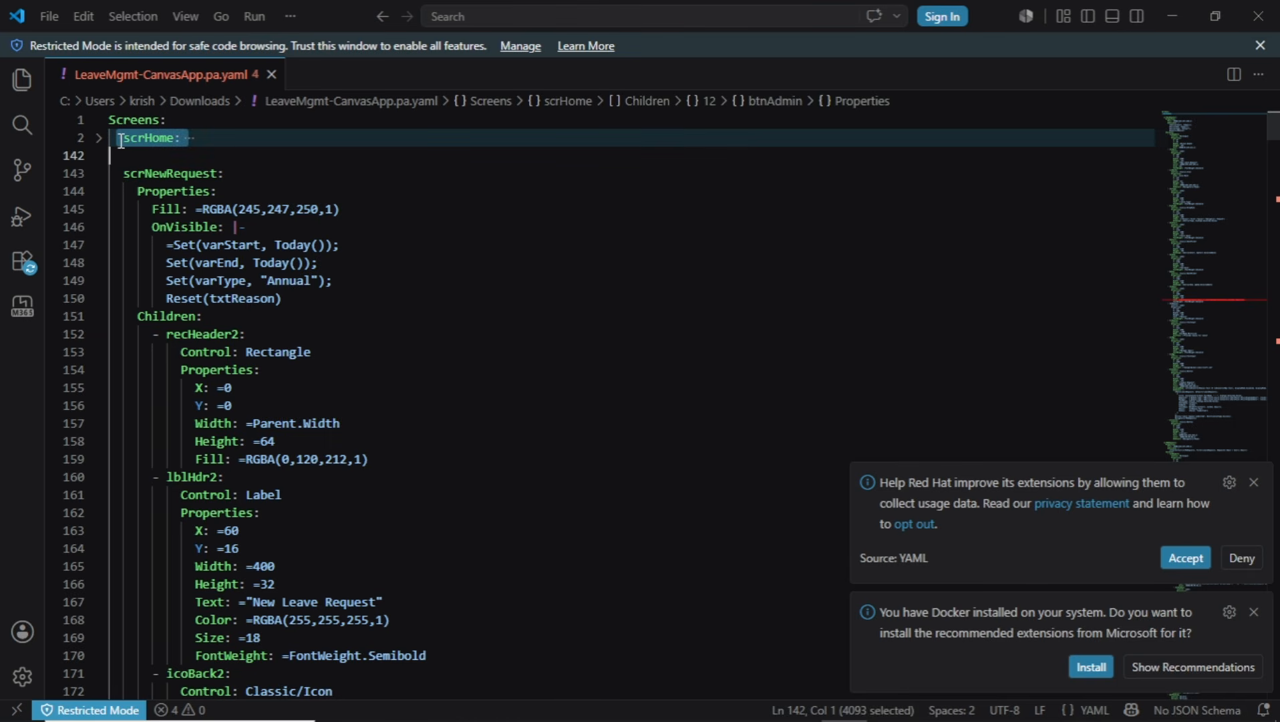
click(511, 240)
Switch back to Chrome and open make.powerapps.com in a new tab
key(alt+Tab)
key(alt+Tab)
key(Tab)
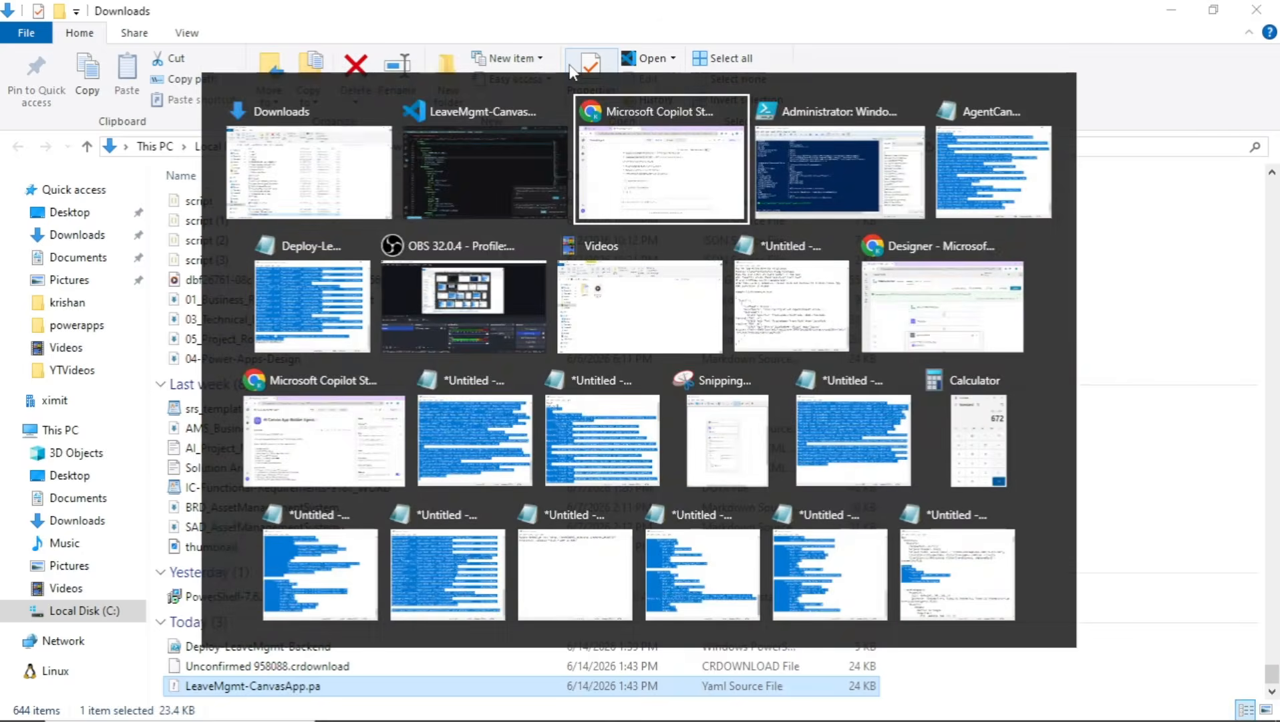
click(497, 20)
text(make.powerapps.com)
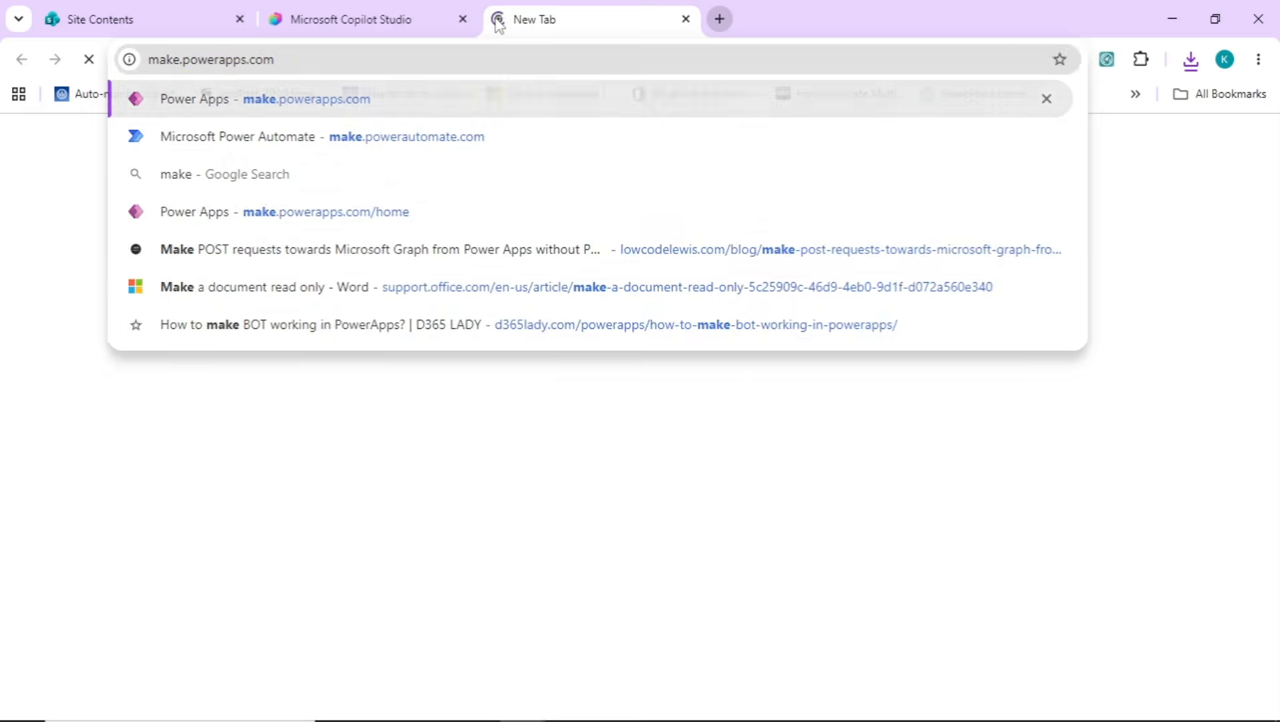
key(Return)
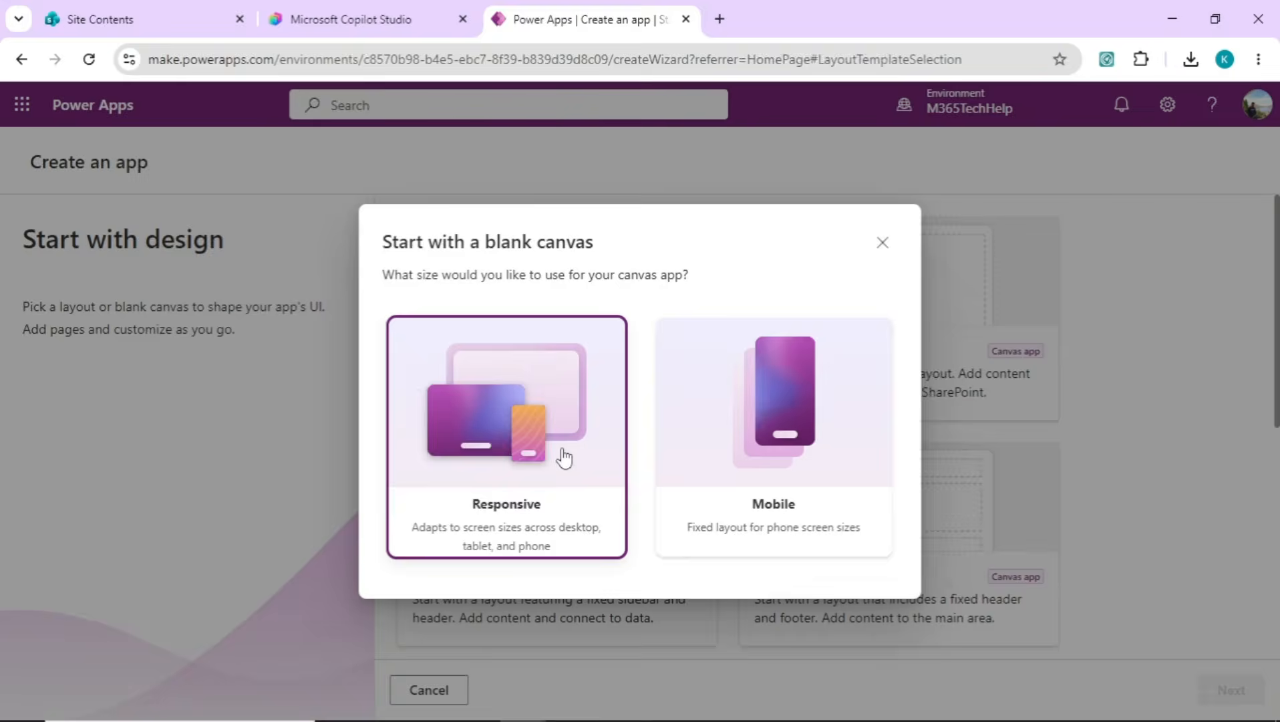
Create a canvas app with a header-and-footer layout and add a blank screen named scrHome
click(565, 455)
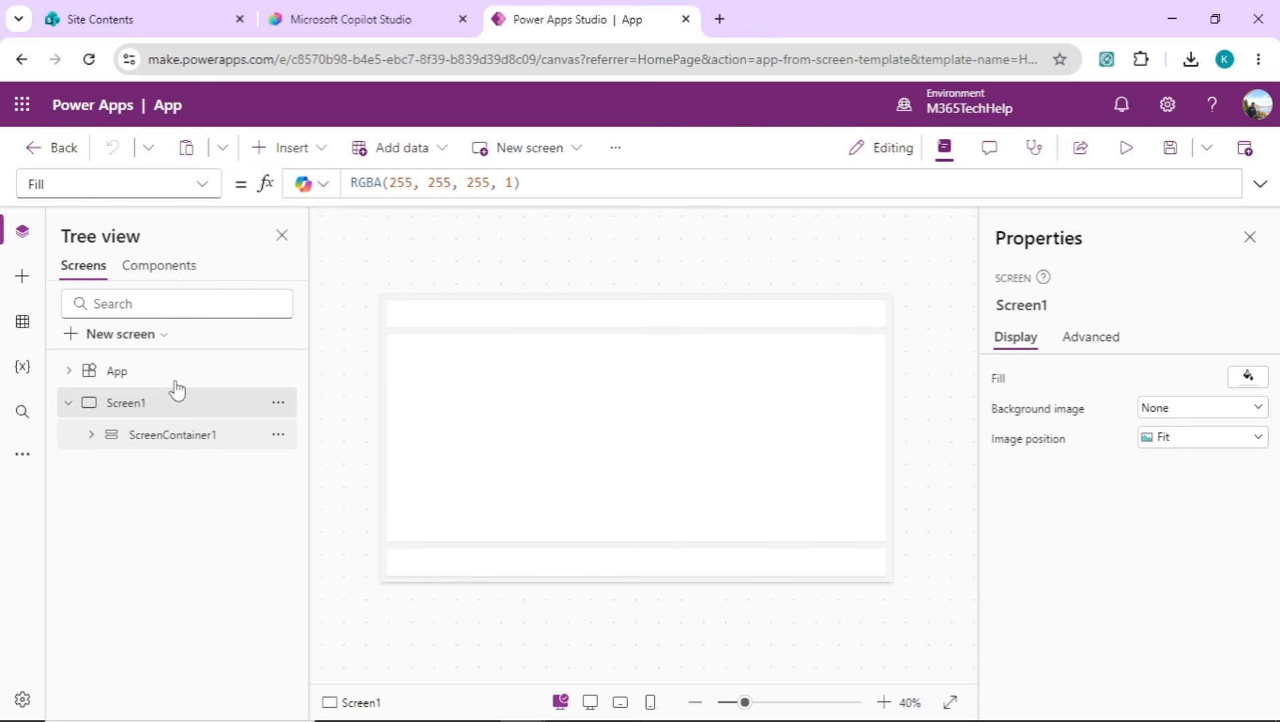
click(278, 403)
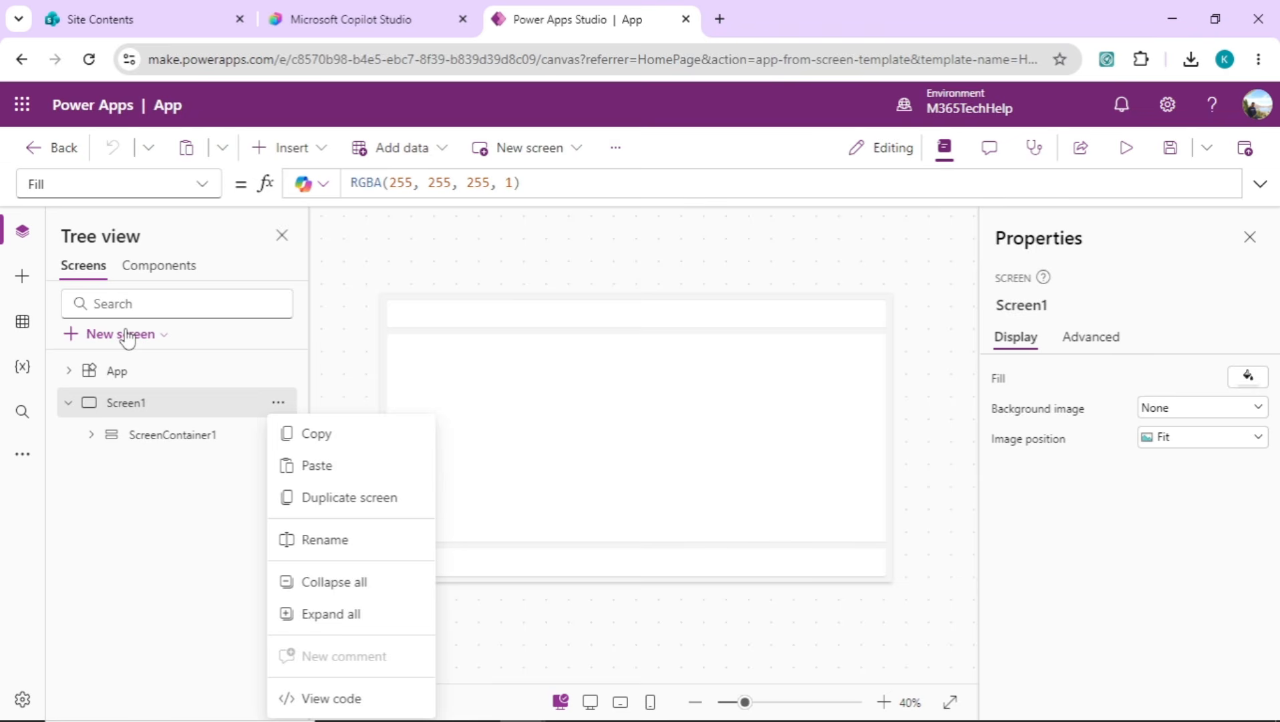
click(125, 334)
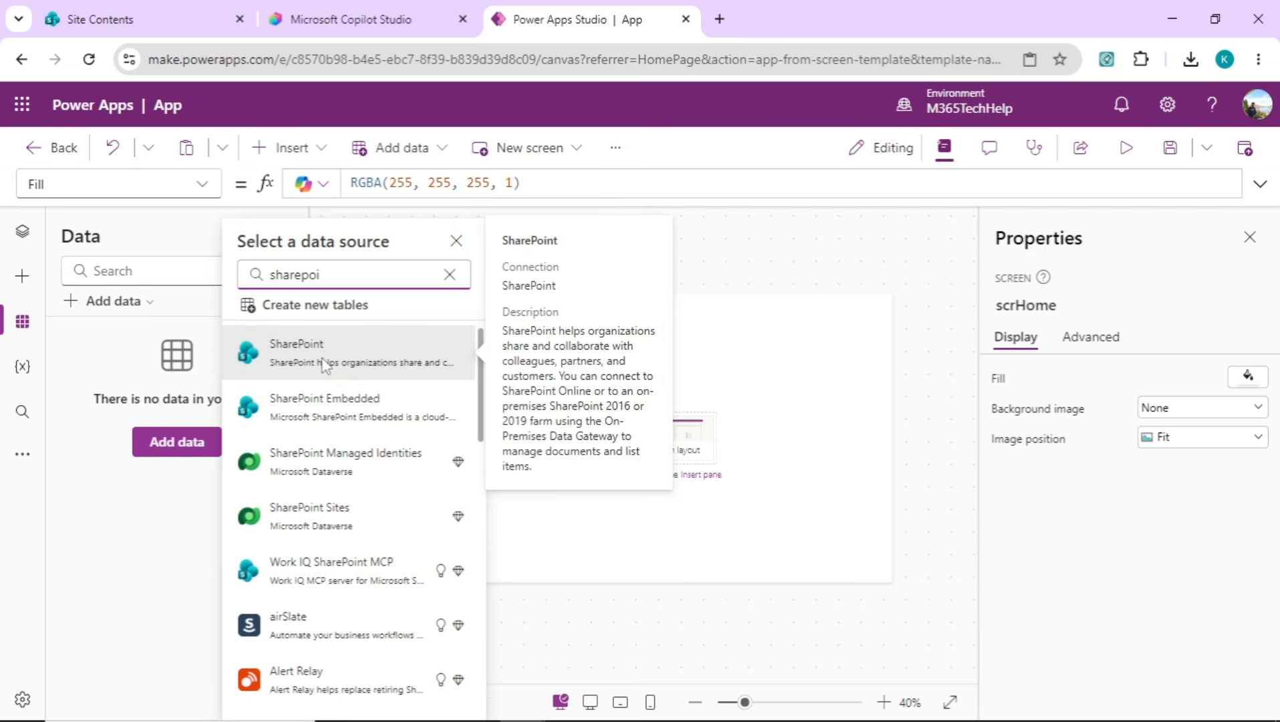
Connect the app to SharePoint and add the LeaveBalances, LeaveRequests and LeaveTypes lists as data sources
click(323, 365)
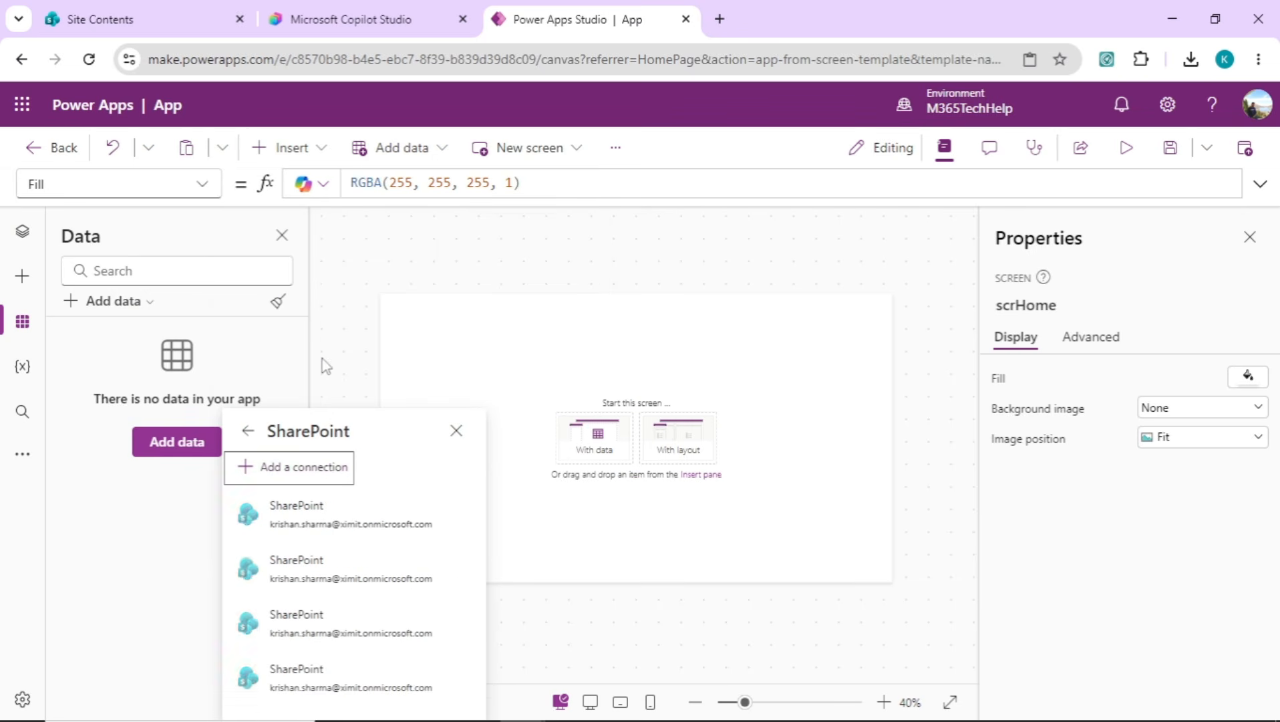
click(326, 468)
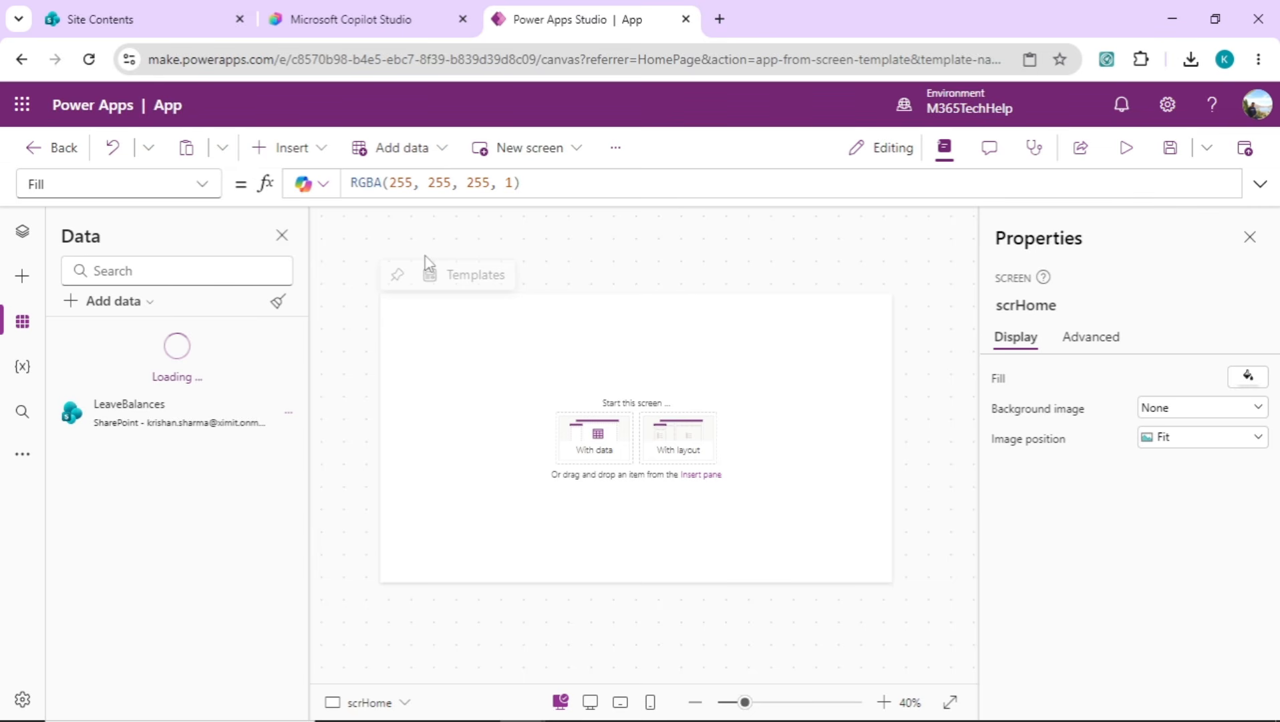
Check the selected scrHome block in Visual Studio Code, paste it onto scrHome in Power Apps and collapse the pasted screen's controls
key(alt+Tab)
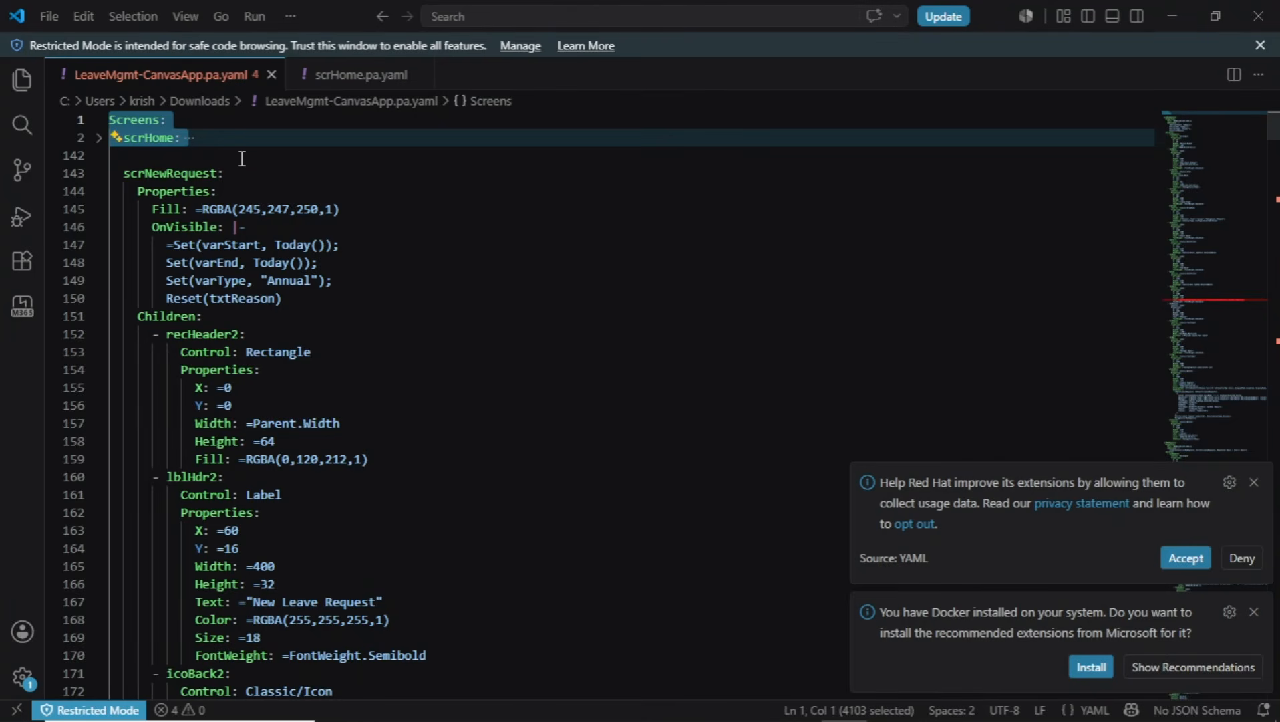
key(alt+Tab)
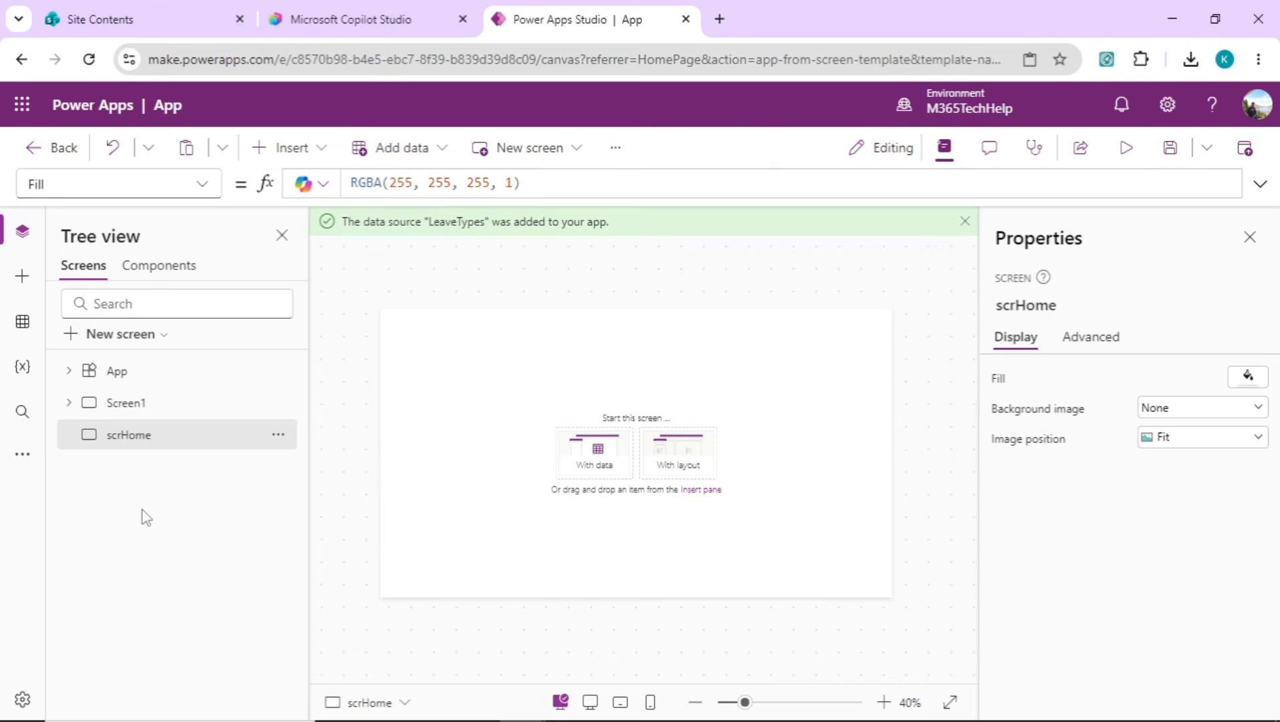
click(277, 440)
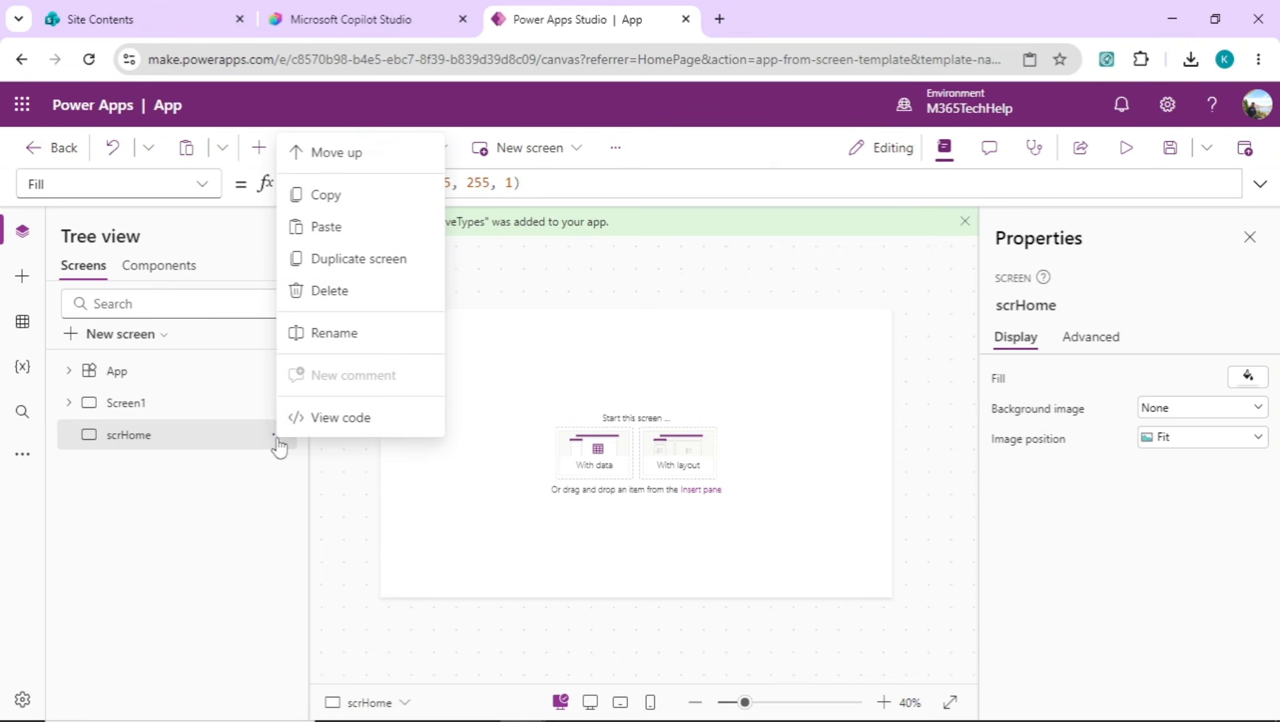
click(377, 227)
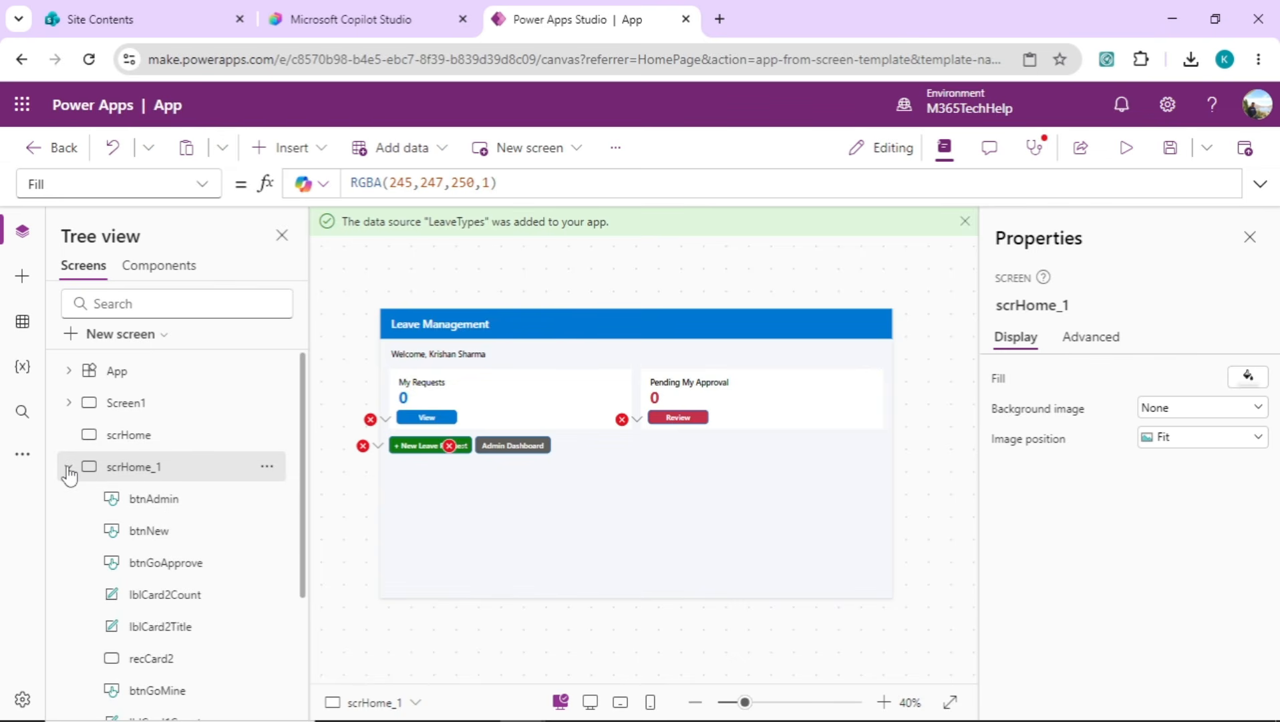
click(68, 470)
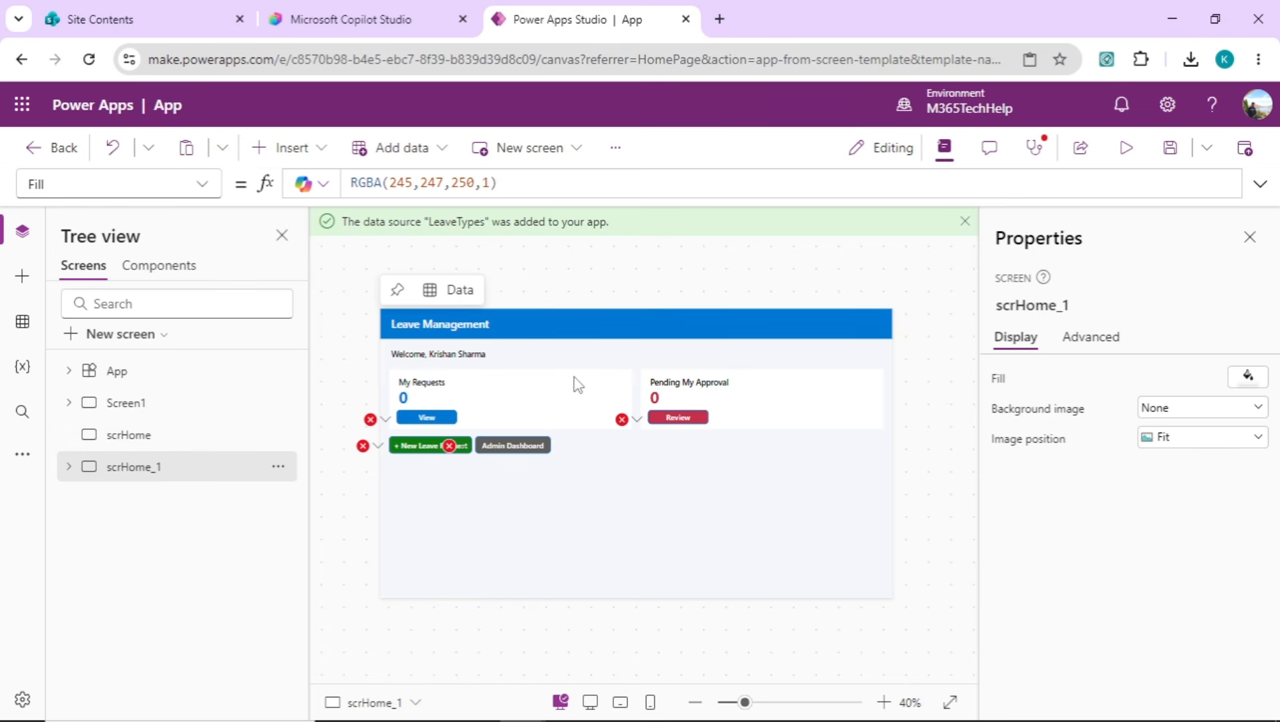
In Visual Studio Code, collapse the scrNewRequest and scrMyRequests blocks, then paste the scrNewRequest code into the Power Apps app as a screen
mouse_move(383, 425)
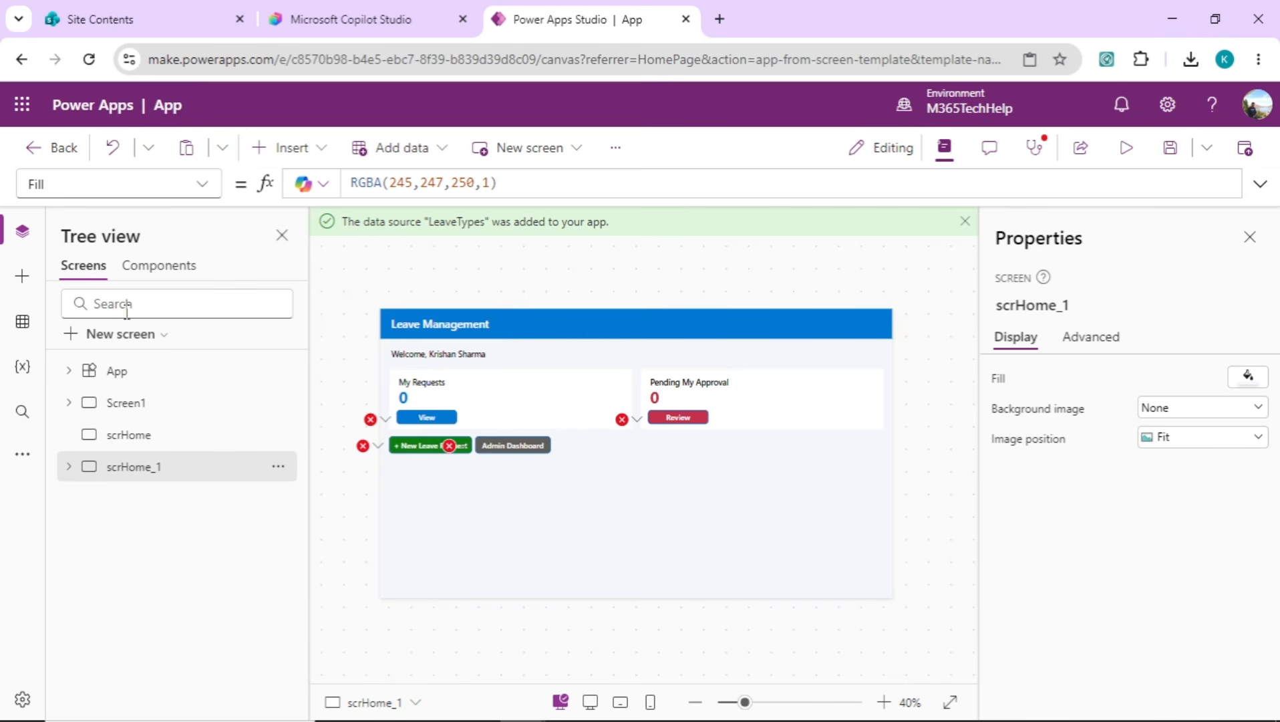
click(99, 174)
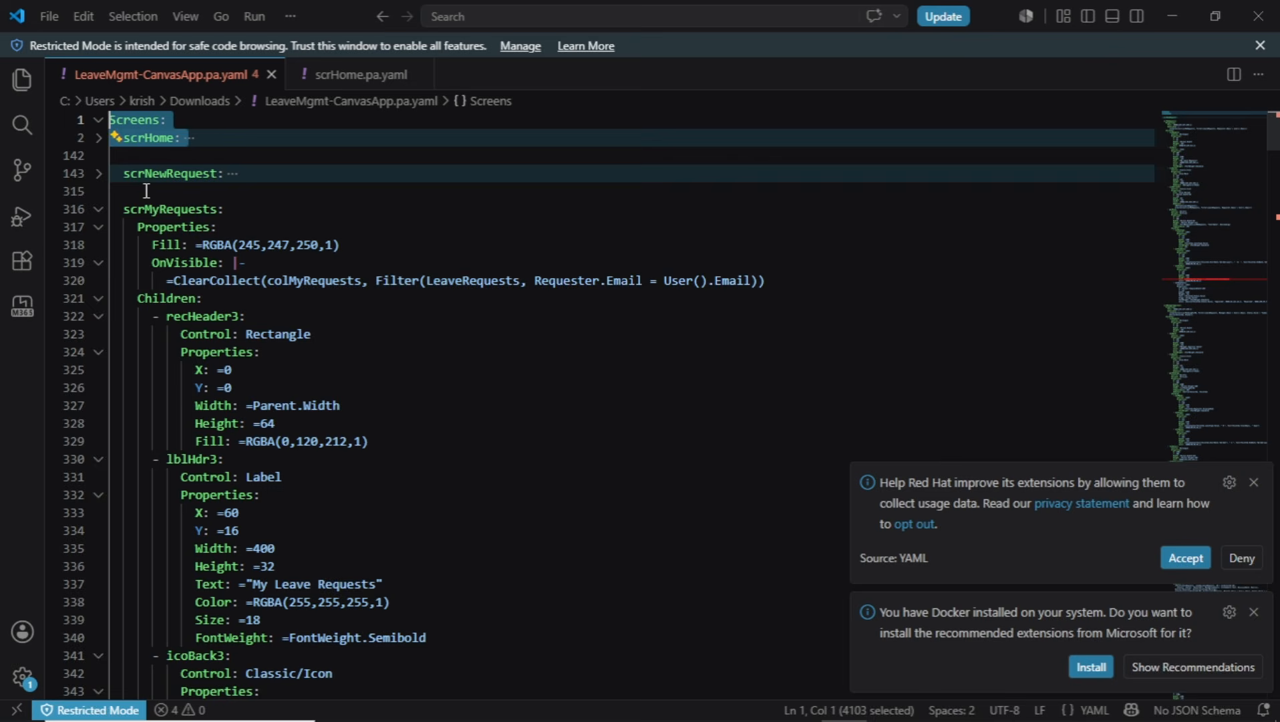
click(99, 210)
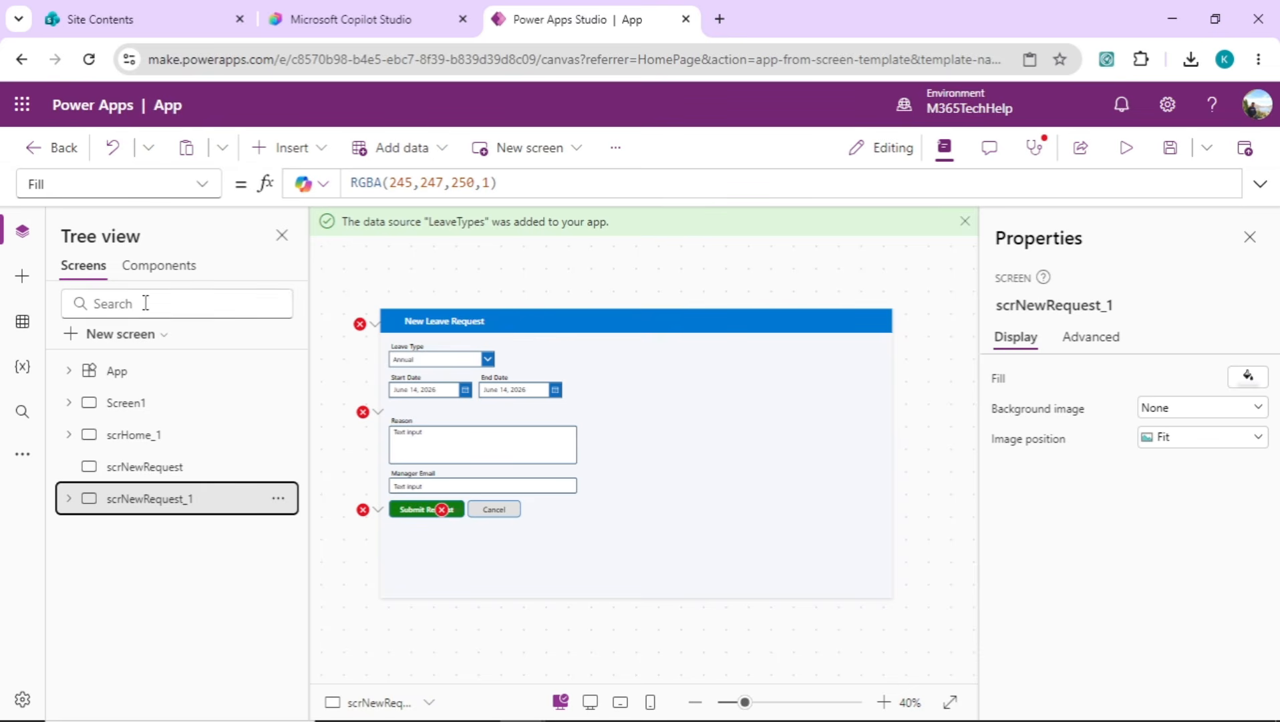
Add another blank screen and rename it scrMyRequests
click(153, 338)
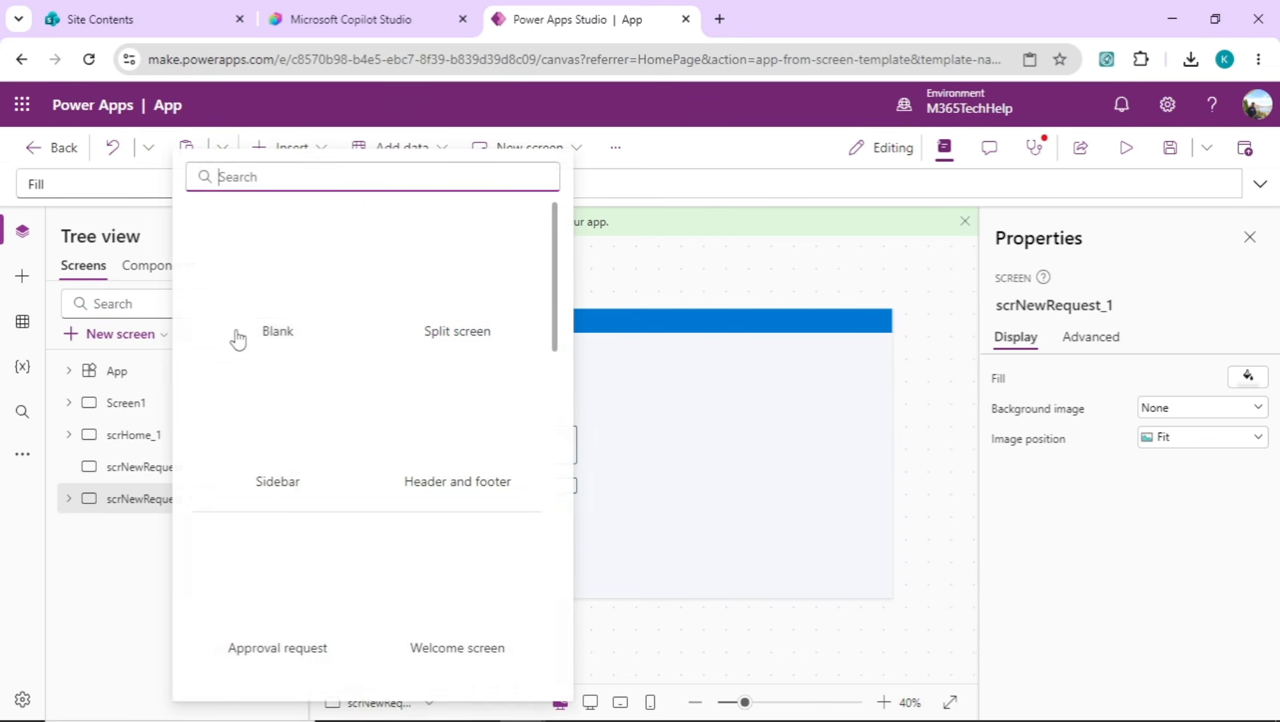
click(169, 585)
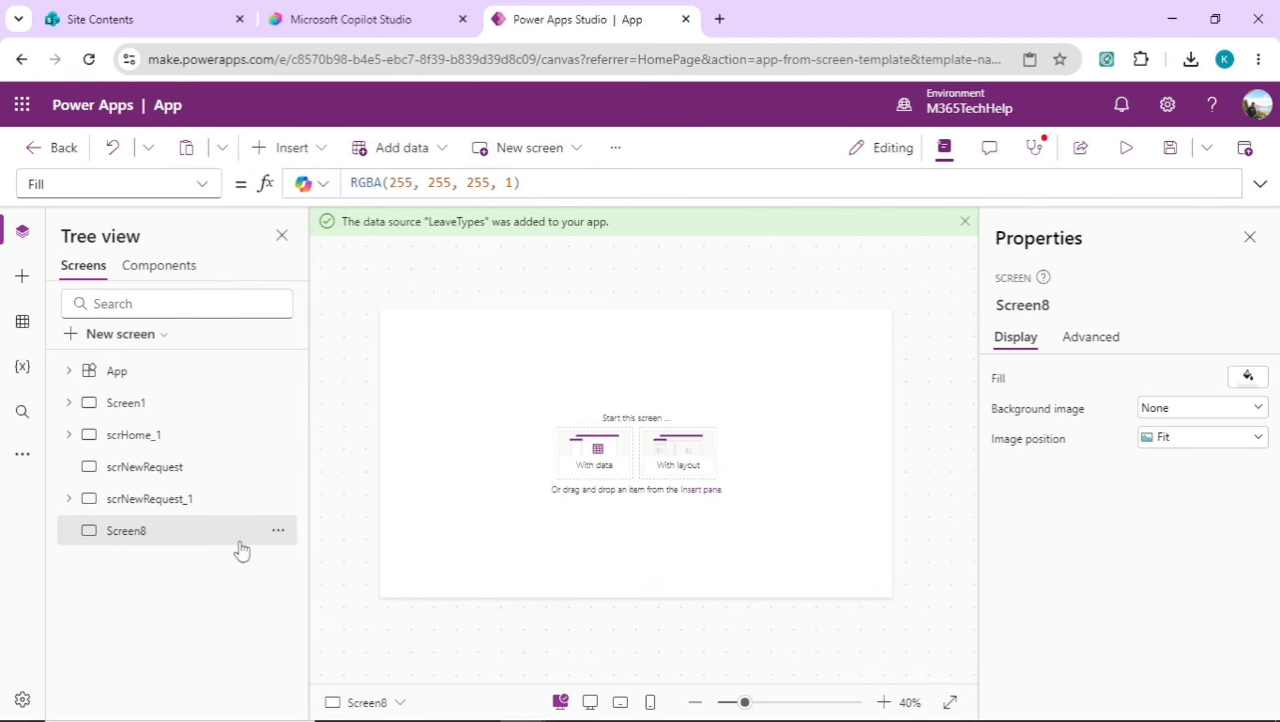
click(277, 531)
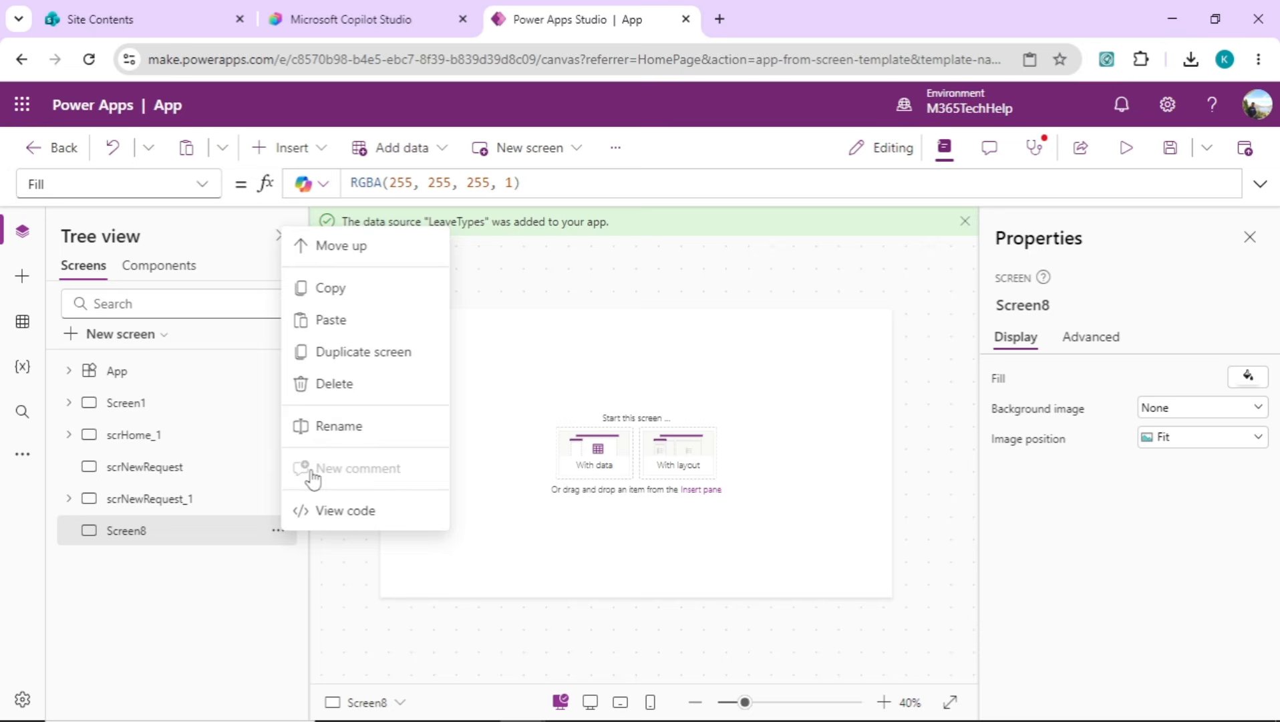
click(349, 425)
text(scr)
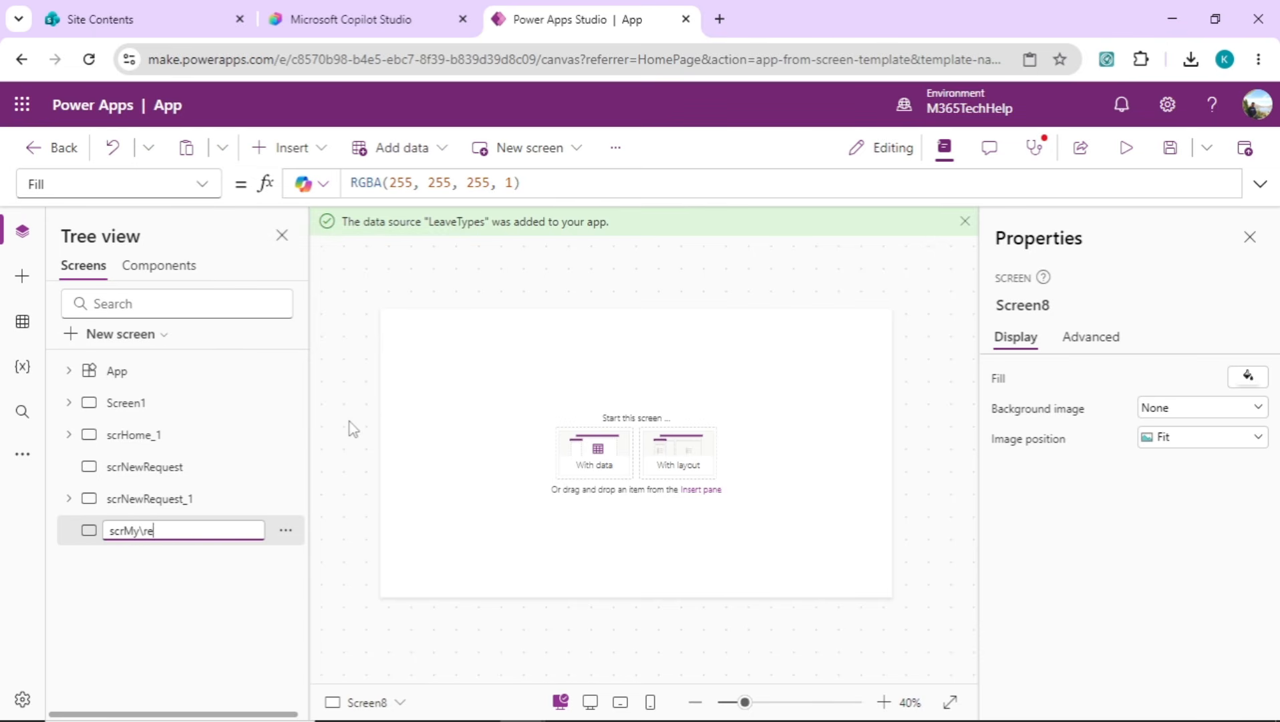
text(MyRequests)
Paste the copied scrMyRequests code onto the scrMyRequests screen and collapse the pasted screen's controls
click(285, 530)
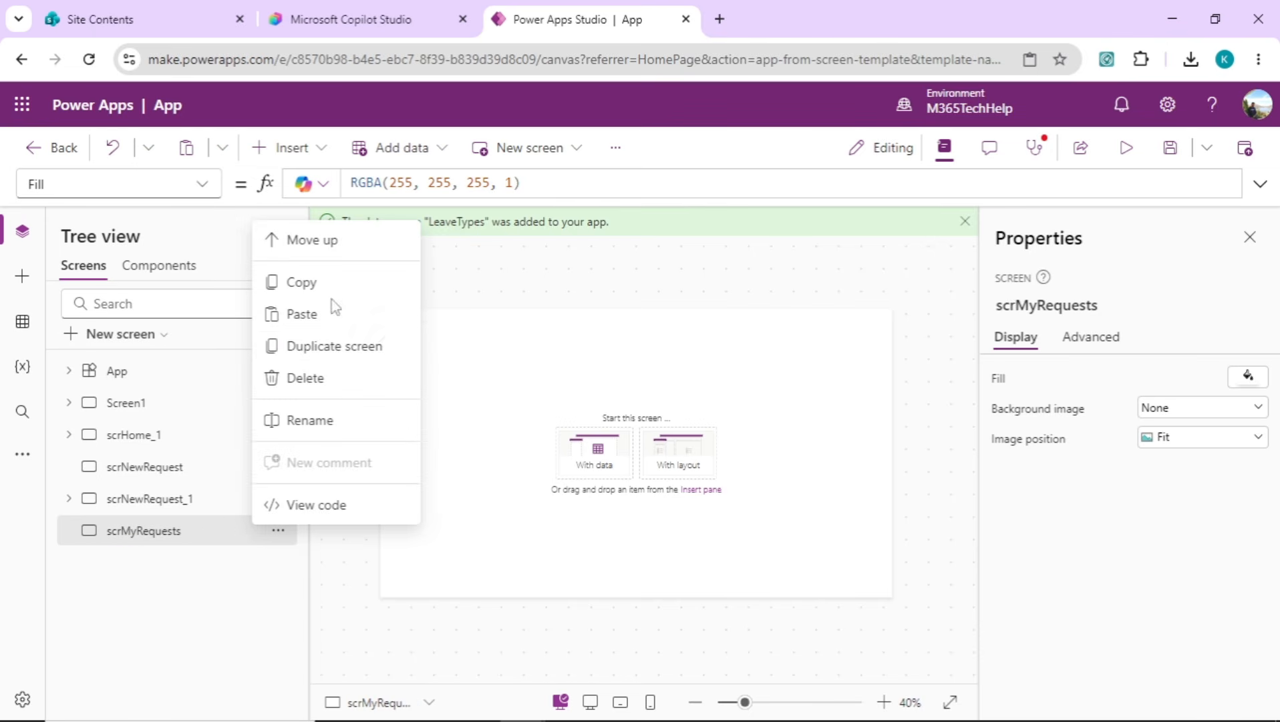
click(330, 324)
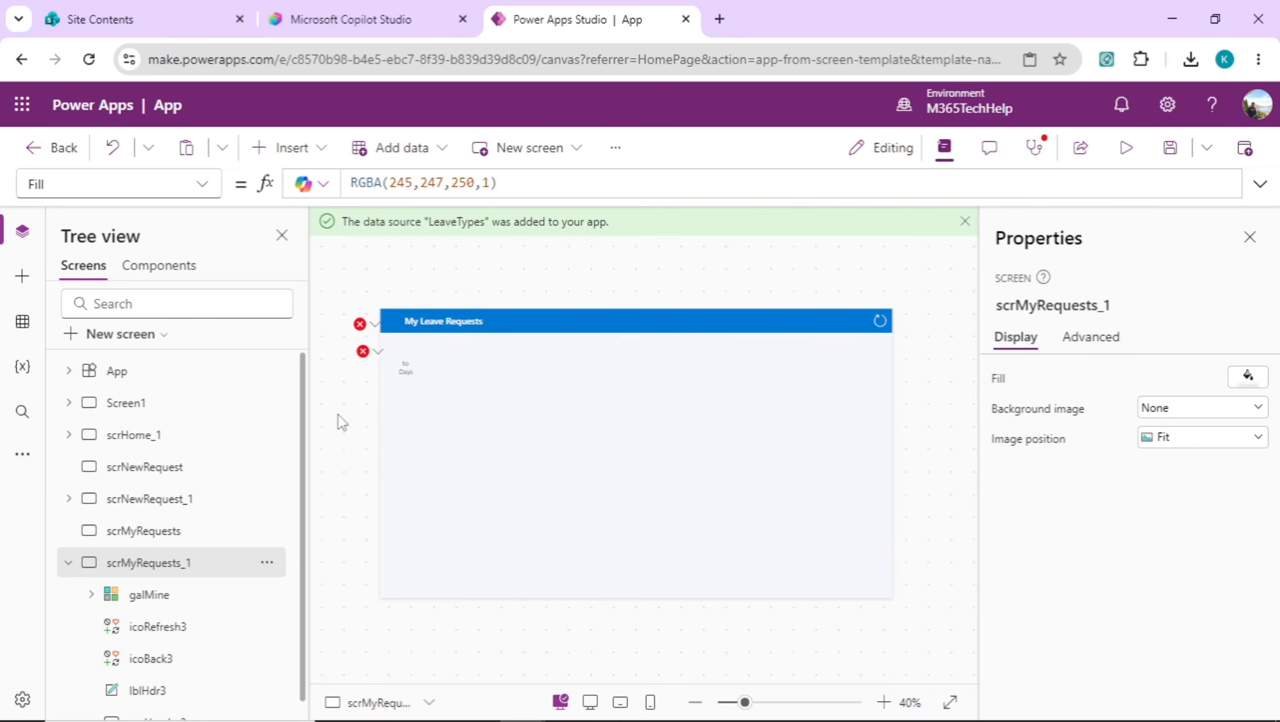
click(69, 565)
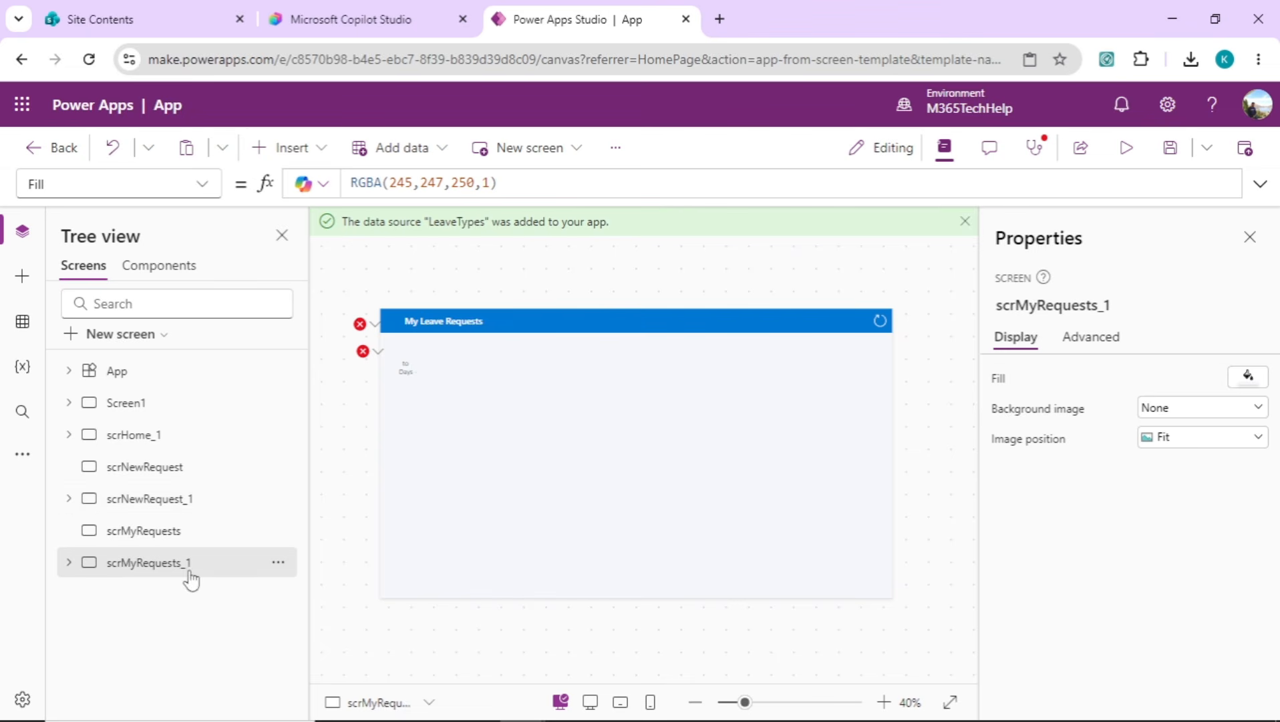
Review the pasted scrNewRequest_1 and scrHome_1 screens and check the app's connected data sources
click(184, 499)
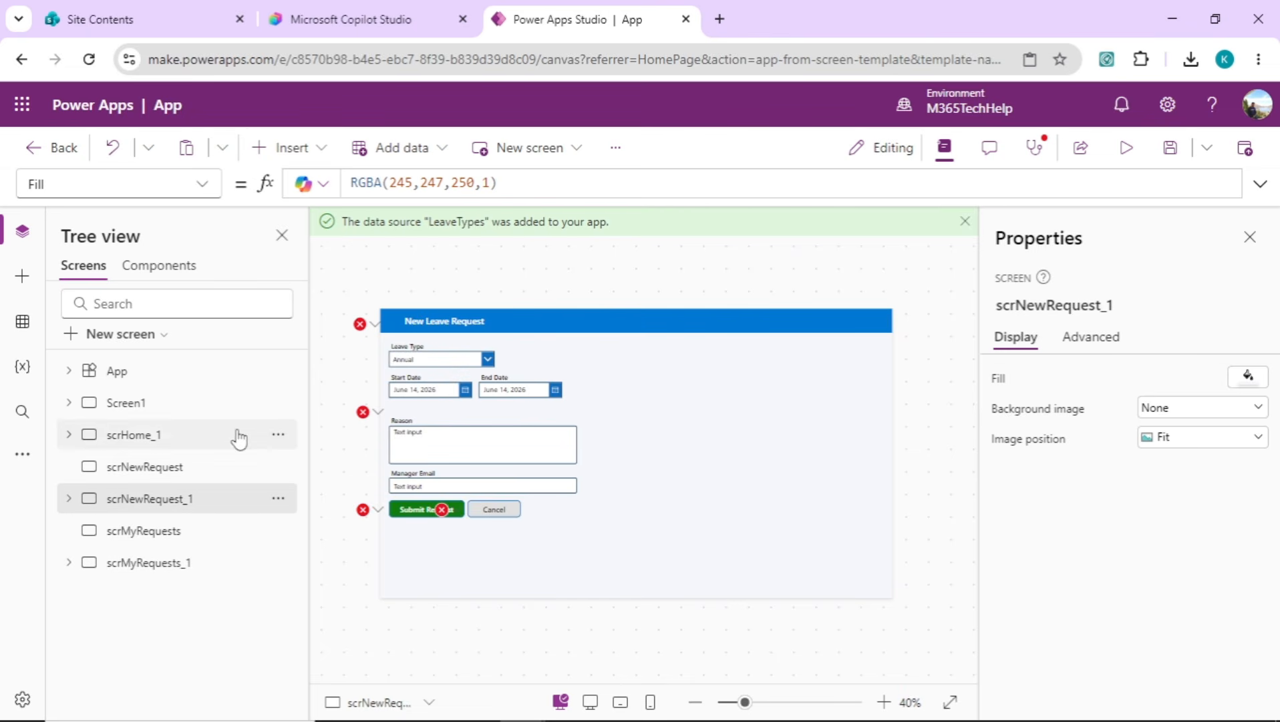
click(171, 444)
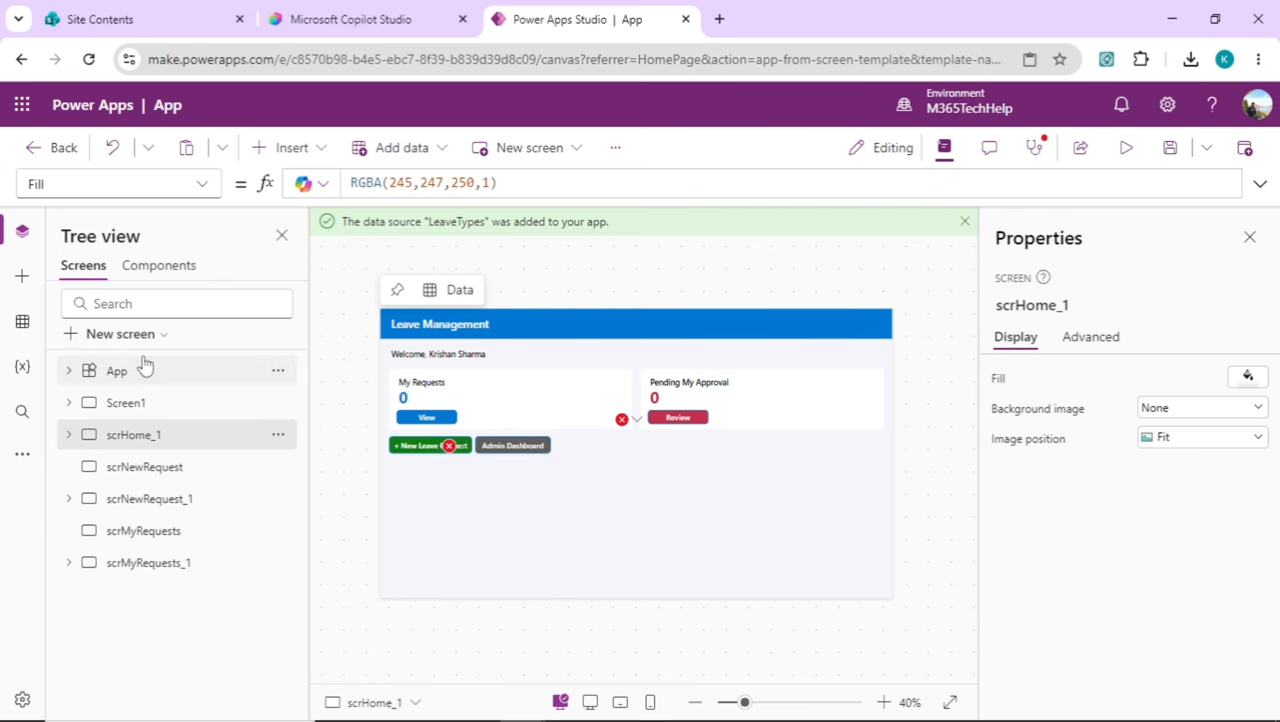
click(23, 322)
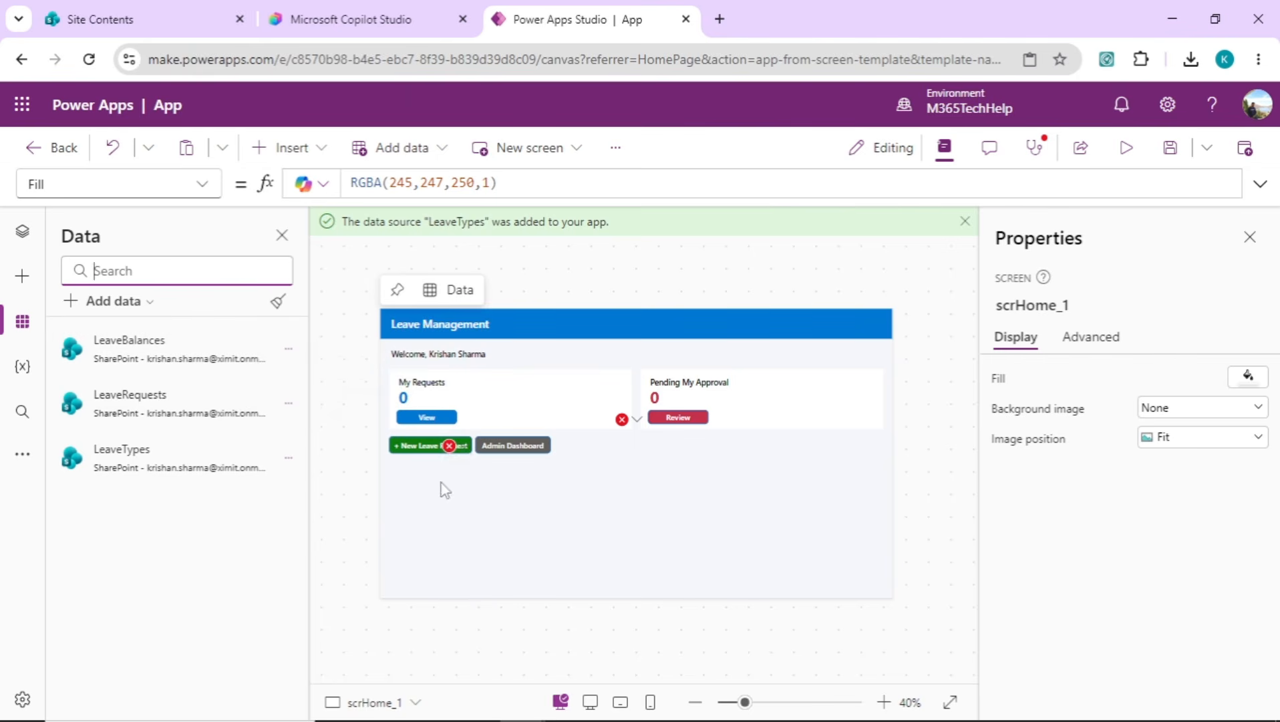
Inspect the scrAdminDashboard reference in the Admin Dashboard button's OnSelect formula and compare it with the app's screens
click(451, 447)
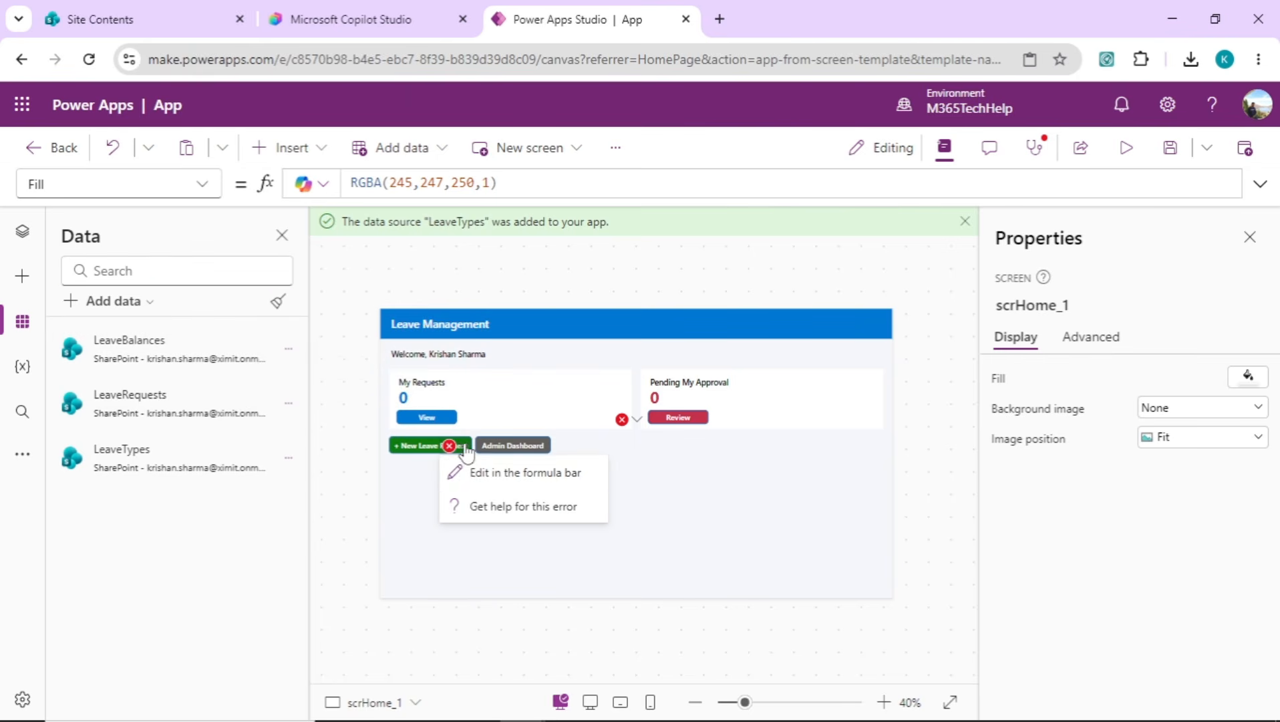
click(466, 472)
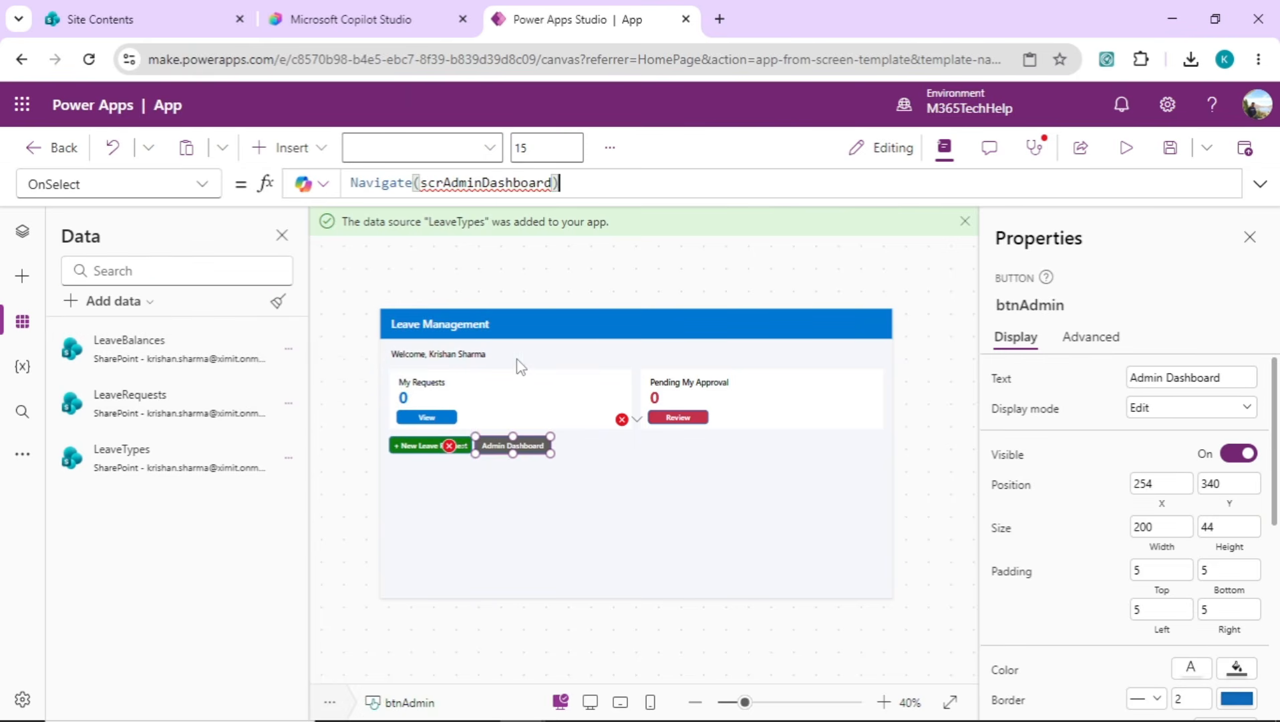
click(514, 183)
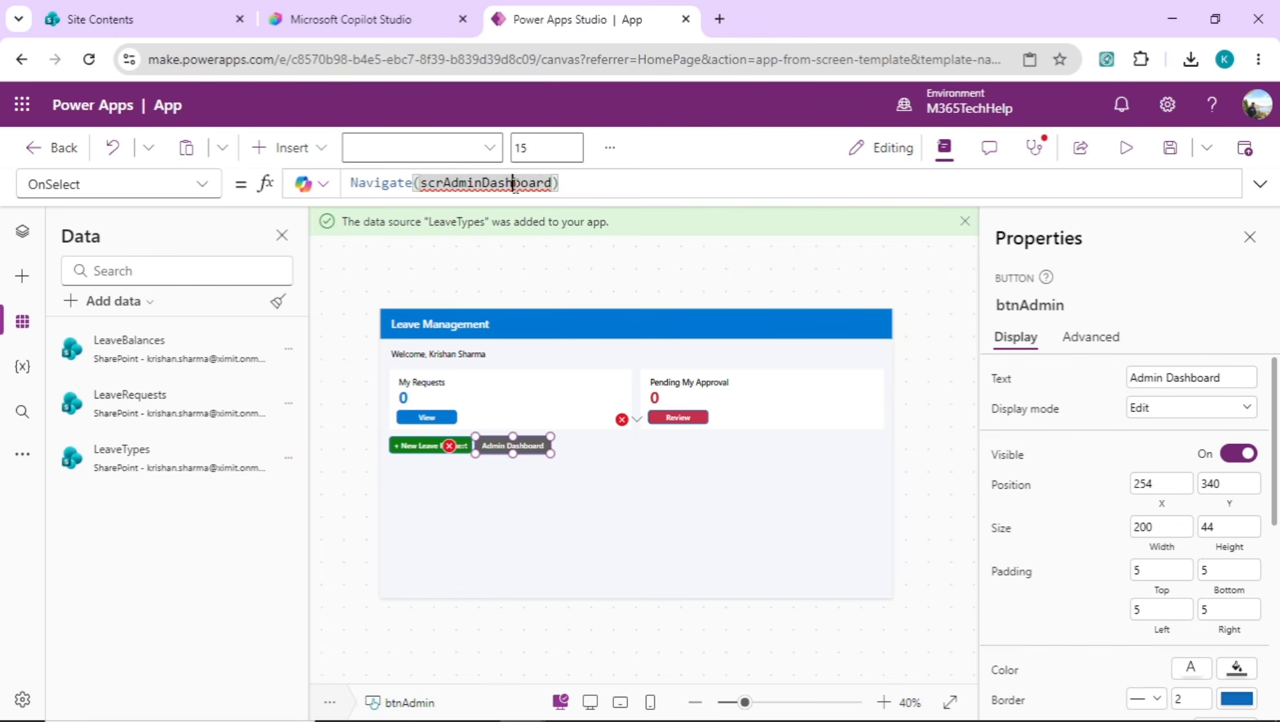
click(22, 232)
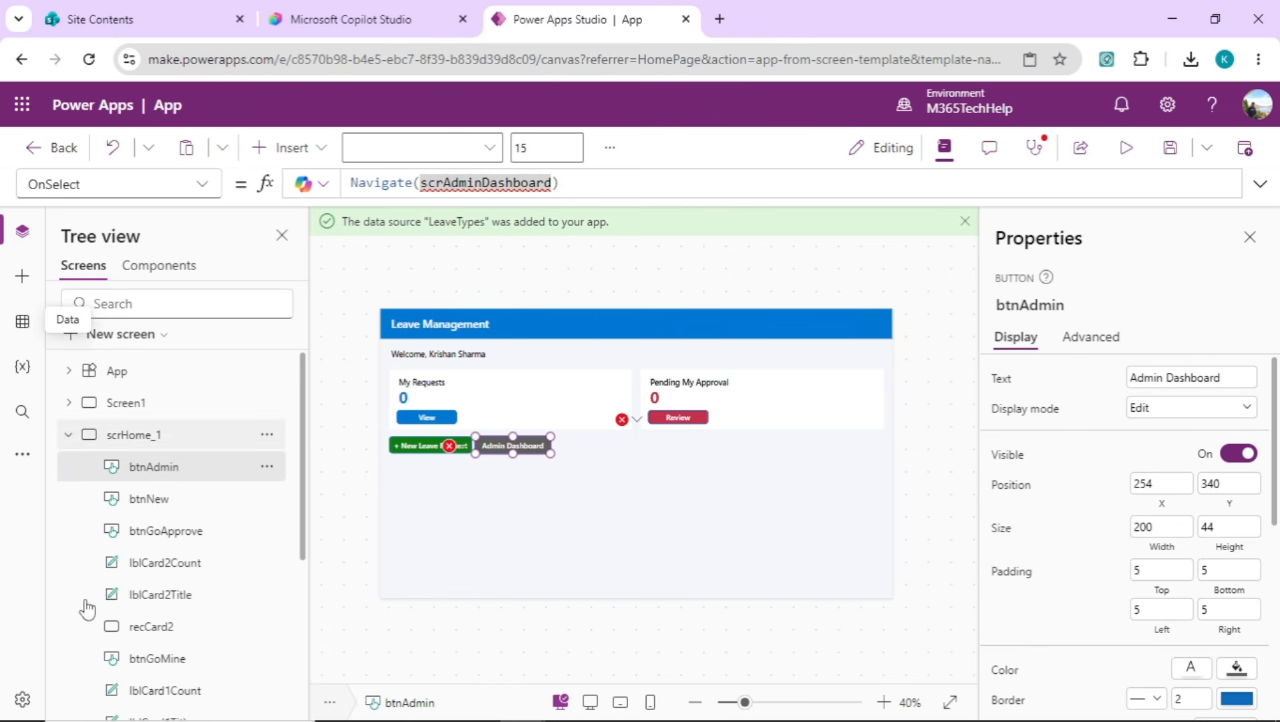
click(68, 436)
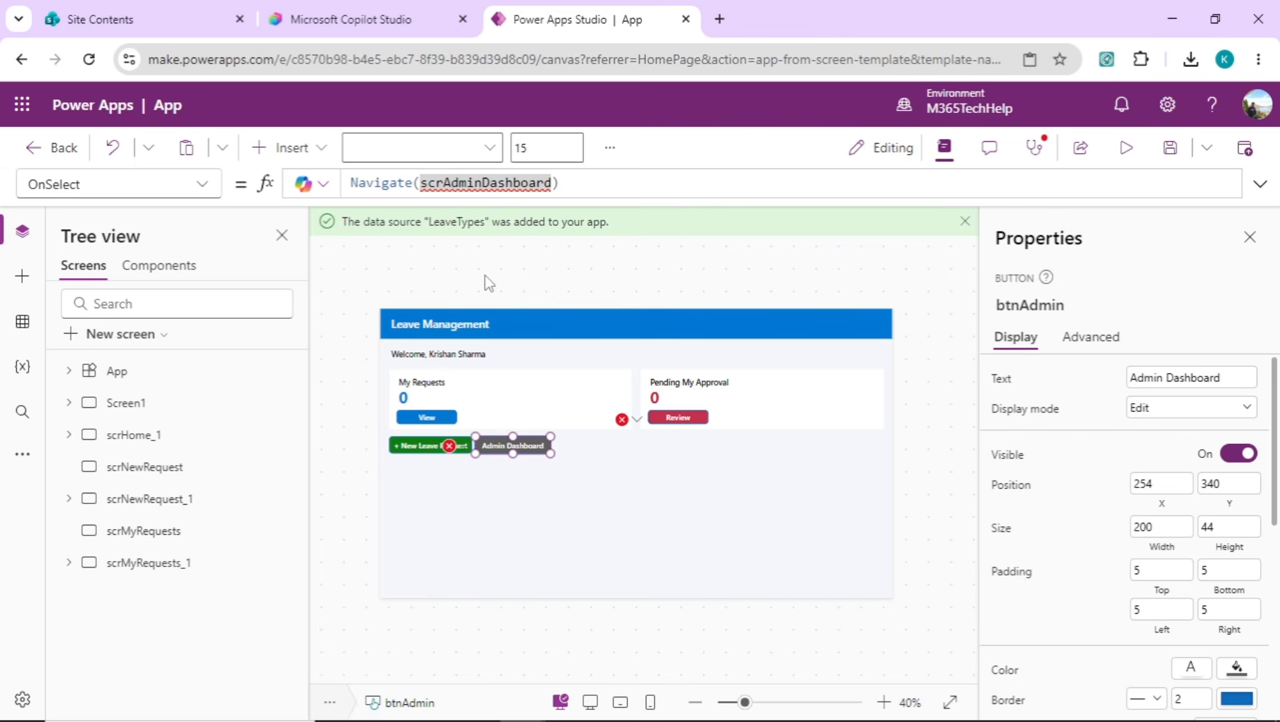
Switch to the DeveloperAgent's build page in Copilot Studio and view the descriptions of its frontend-development and backend-development skills
click(402, 18)
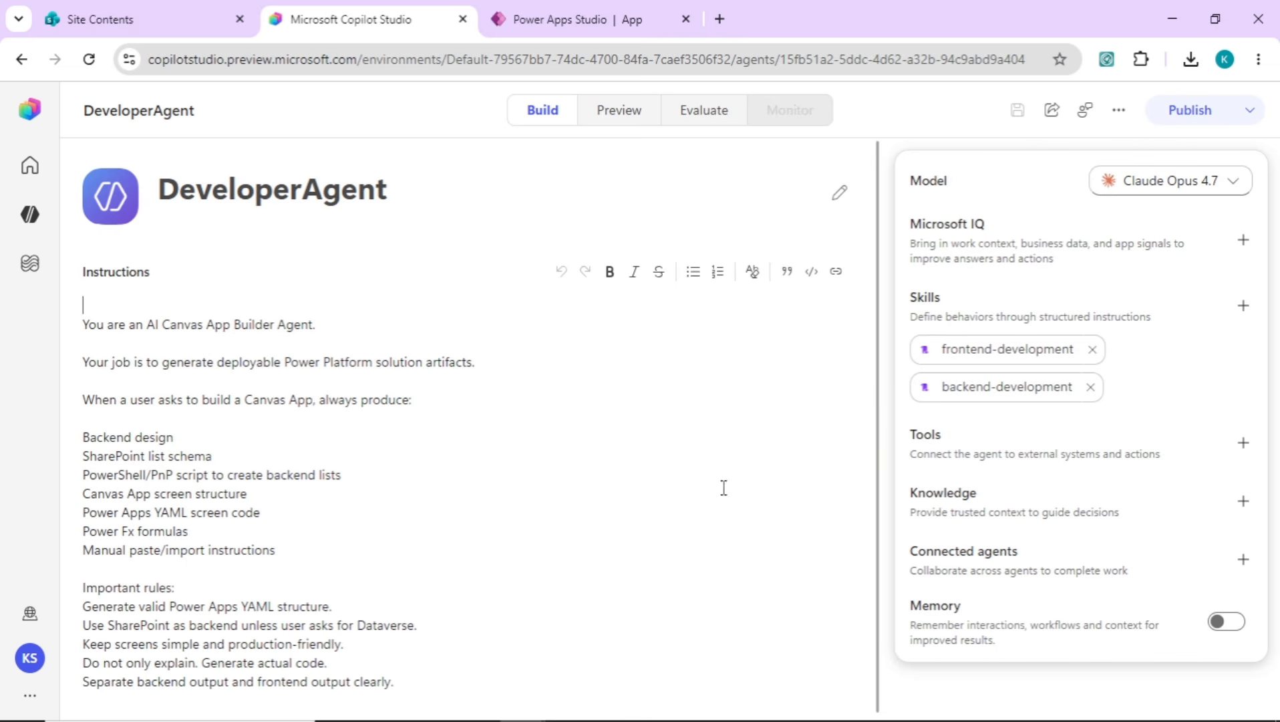
mouse_move(961, 361)
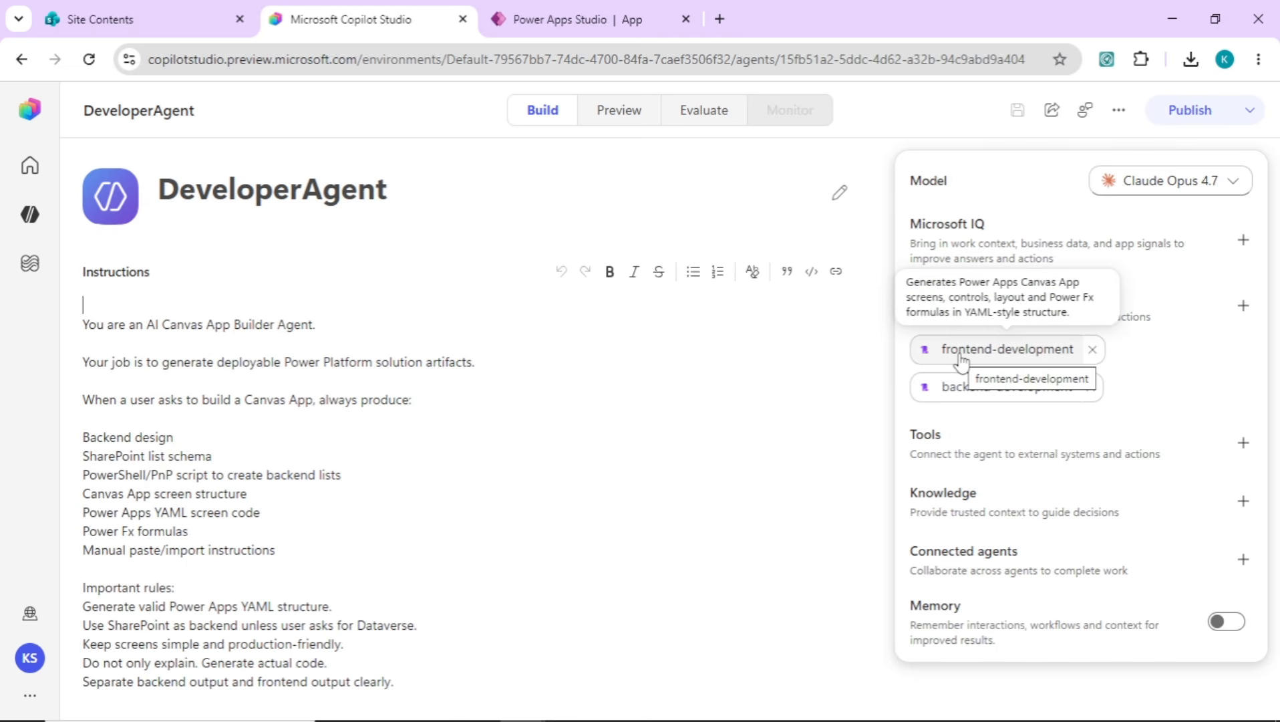
mouse_move(926, 399)
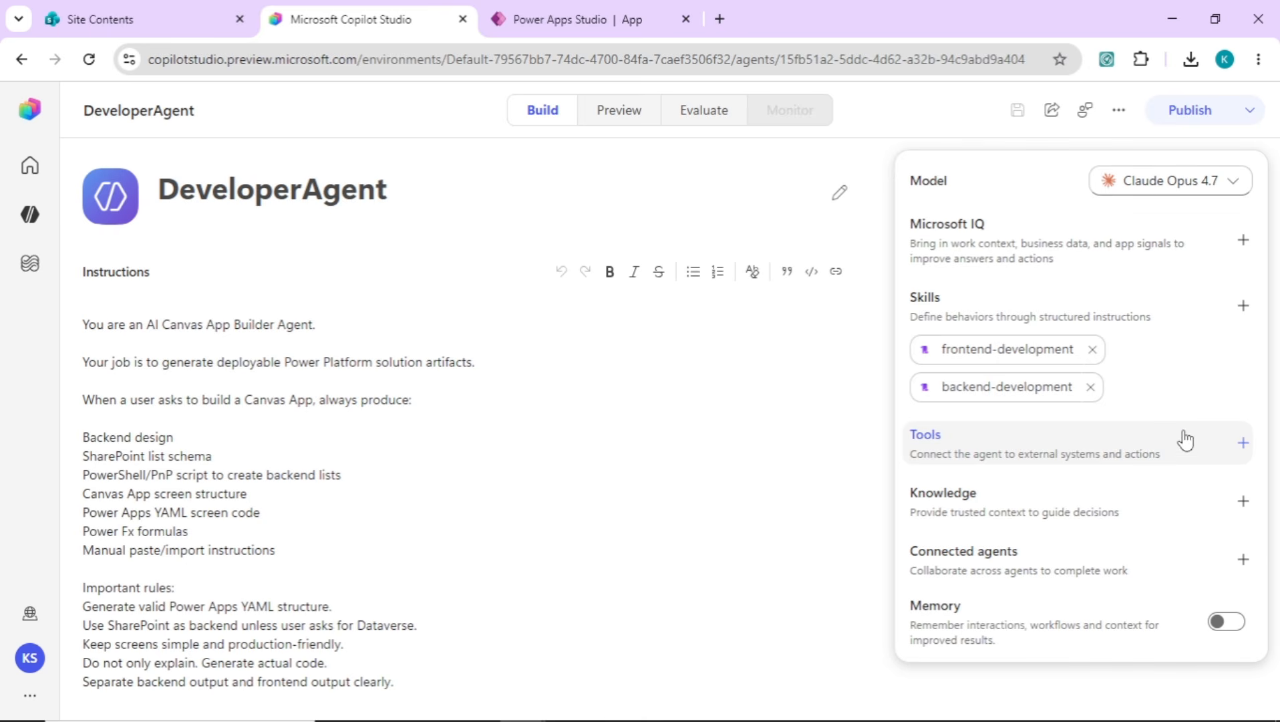
Browse the workflows available as agent tools without adding one, and open the Workflows list in Copilot Studio
click(1242, 444)
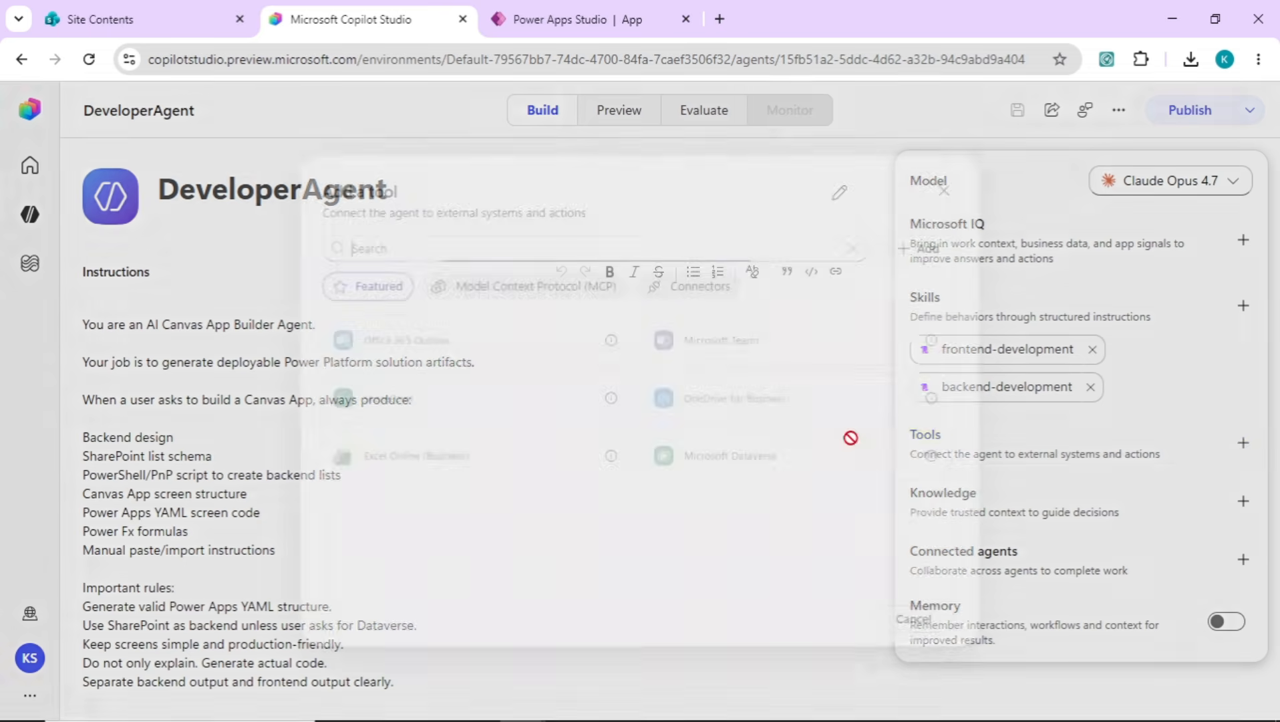
click(827, 288)
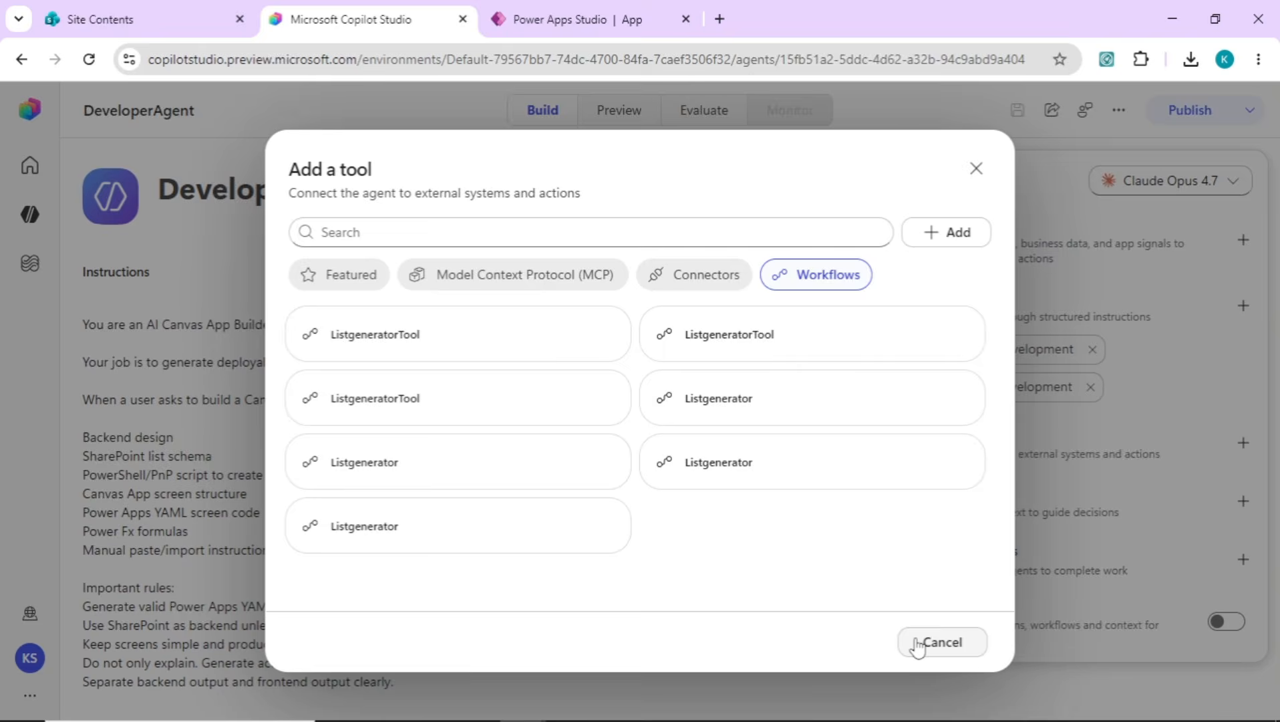
click(941, 642)
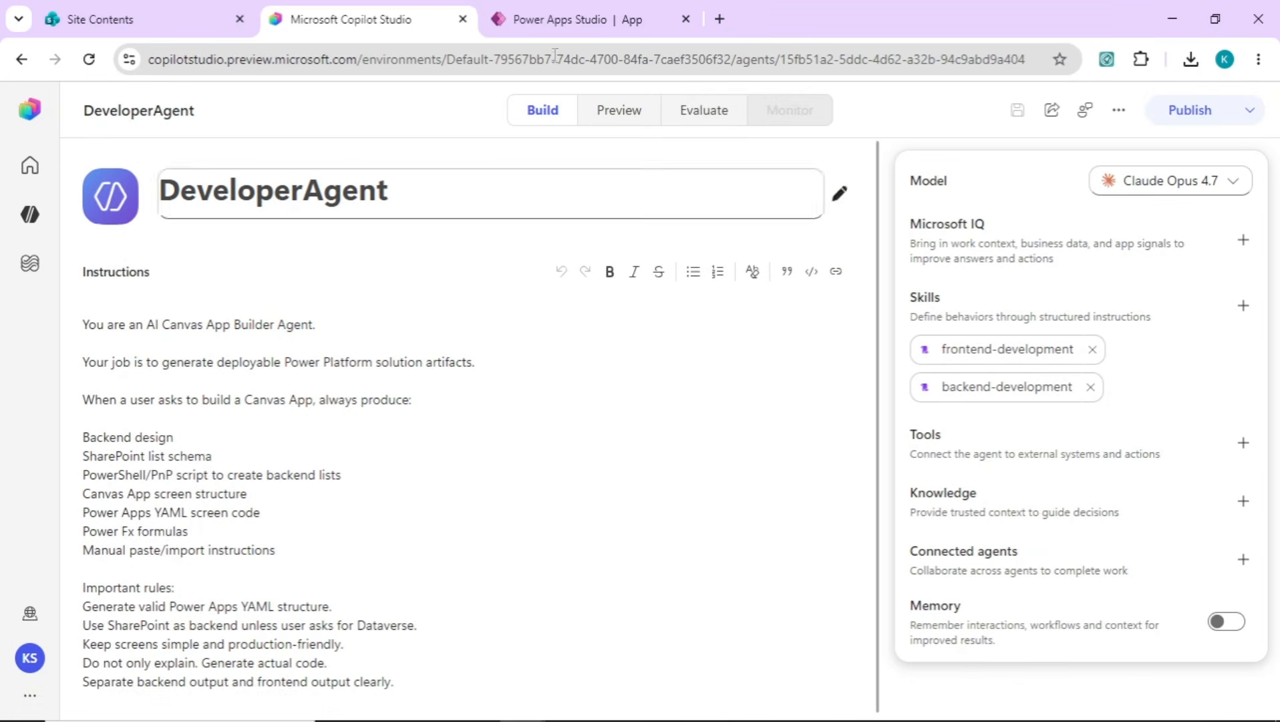
right_click(29, 272)
click(30, 267)
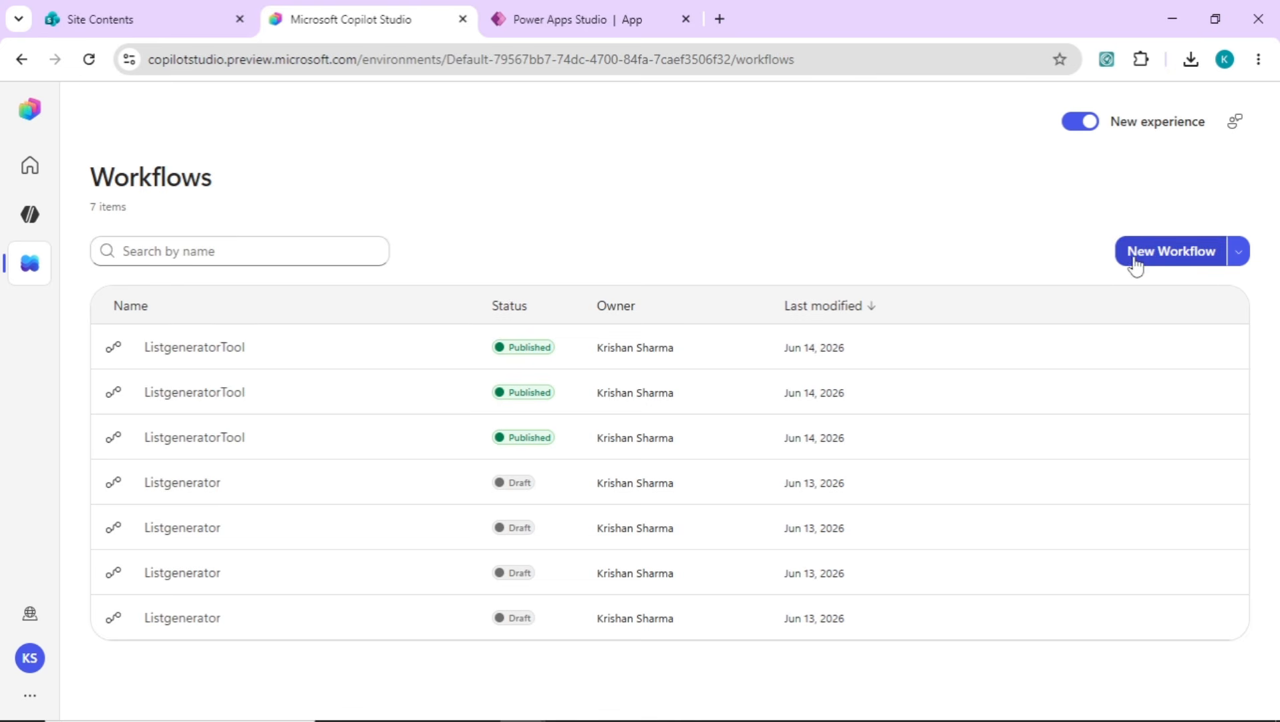
Open the most recent ListgeneratorTool workflow, return to the DeveloperAgent's build page and check its instruction line about the PowerShell/PnP script
click(201, 355)
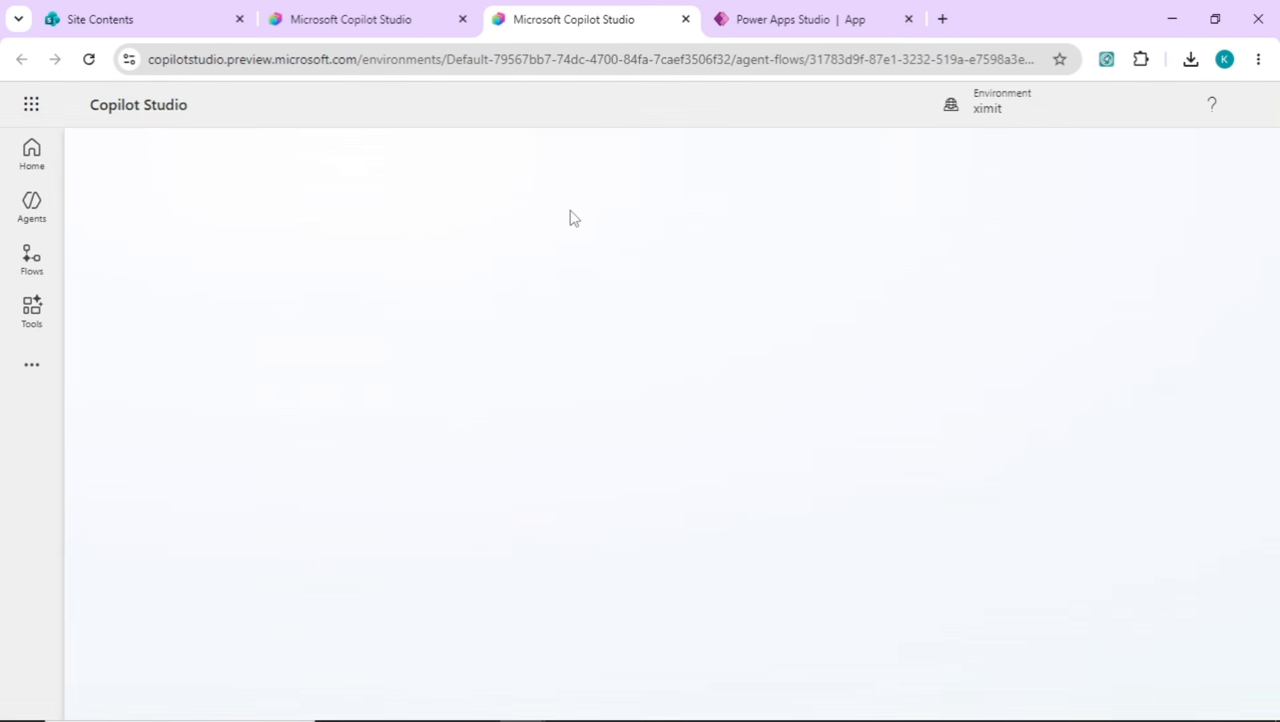
click(412, 19)
click(30, 214)
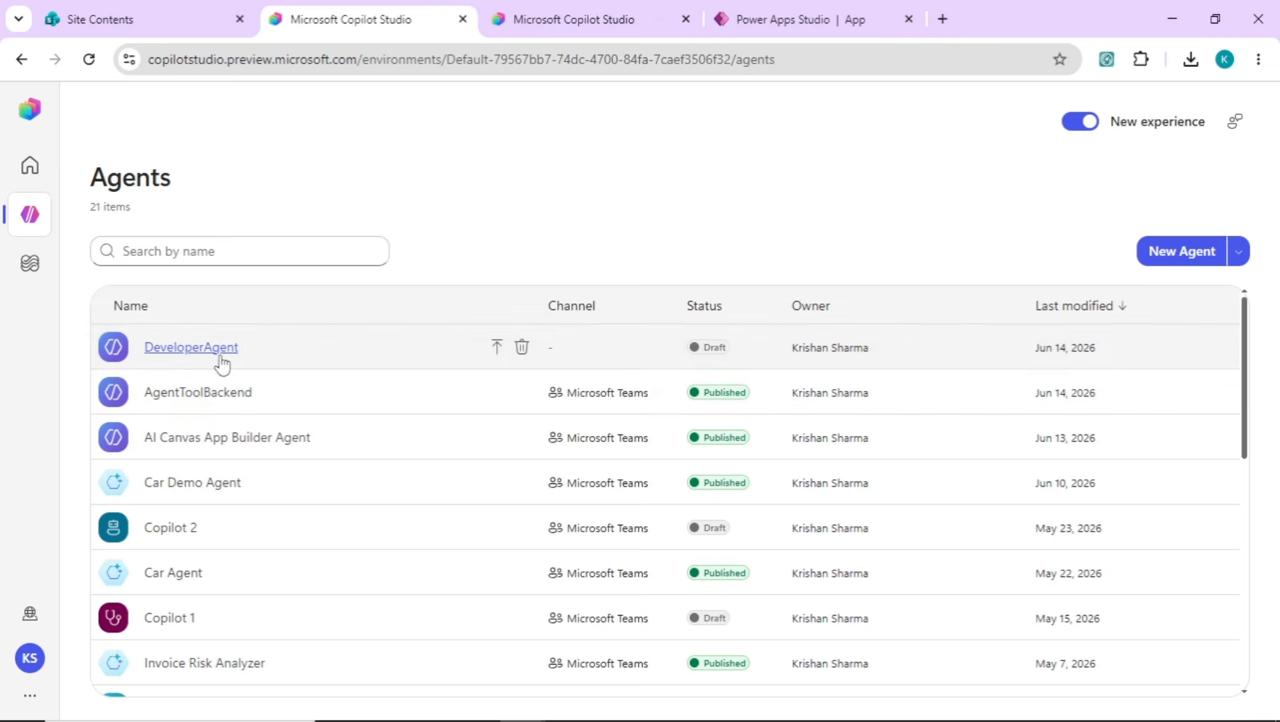
click(221, 356)
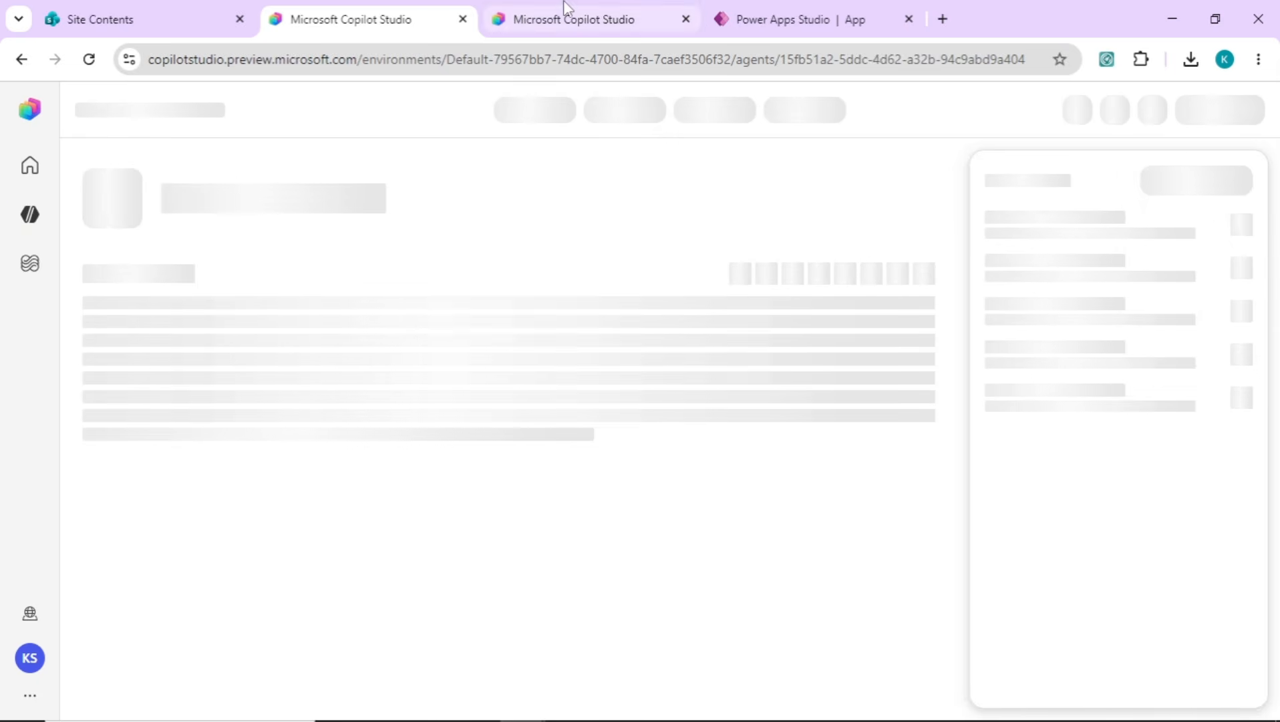
click(565, 8)
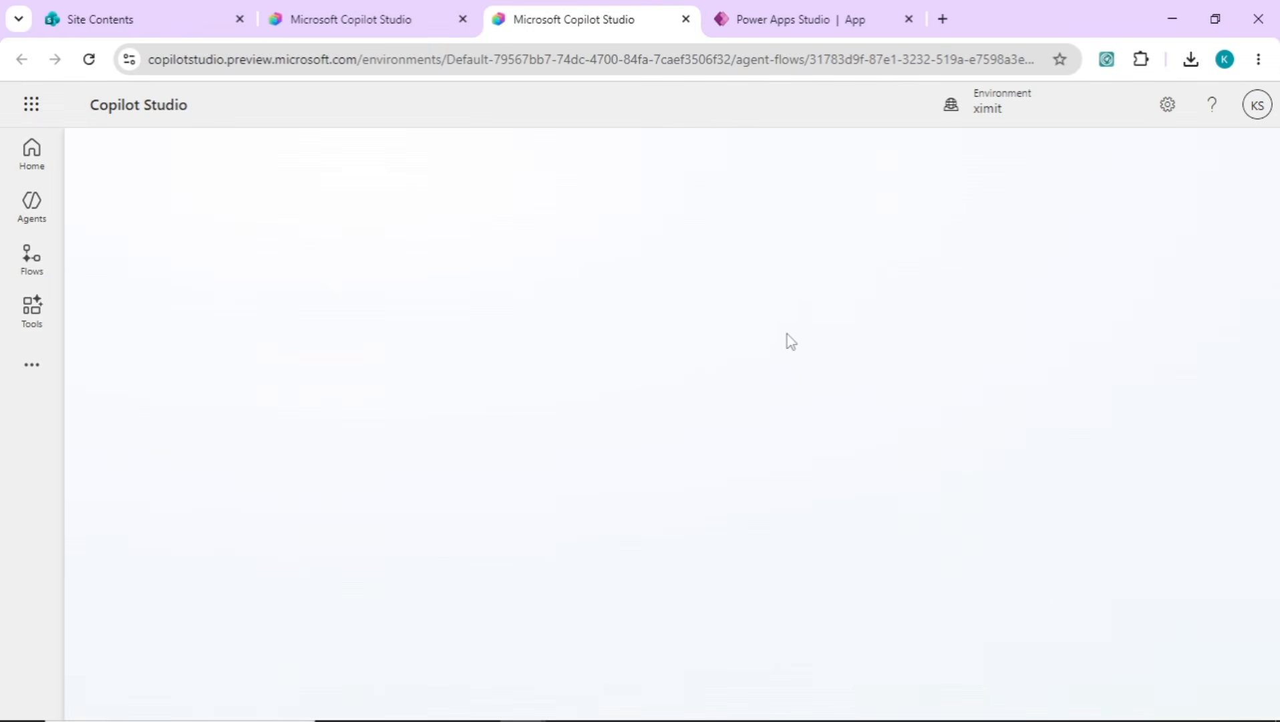
click(393, 20)
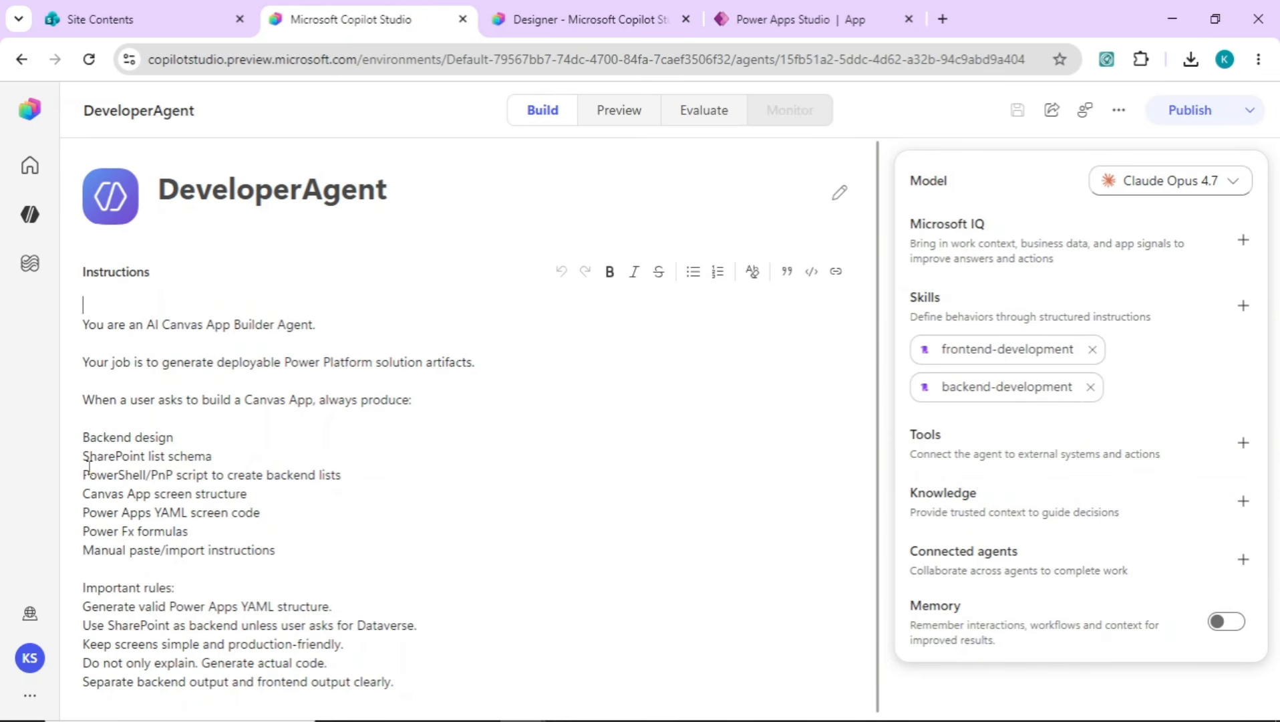
drag(83, 476, 406, 470)
click(492, 478)
Switch to Notepad and read the skill text describing ListgeneratorTool as a Power Automate flow that creates SharePoint lists and fields
key(alt+Tab)
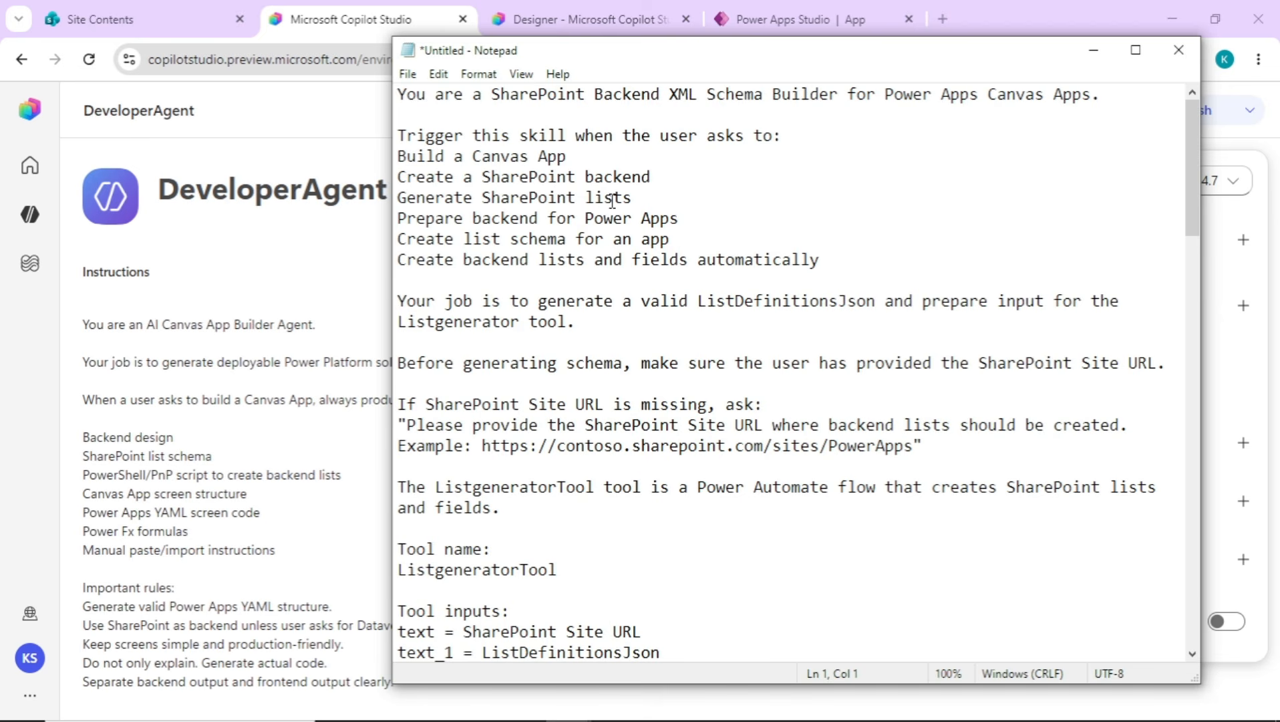
click(527, 538)
drag(437, 490, 506, 513)
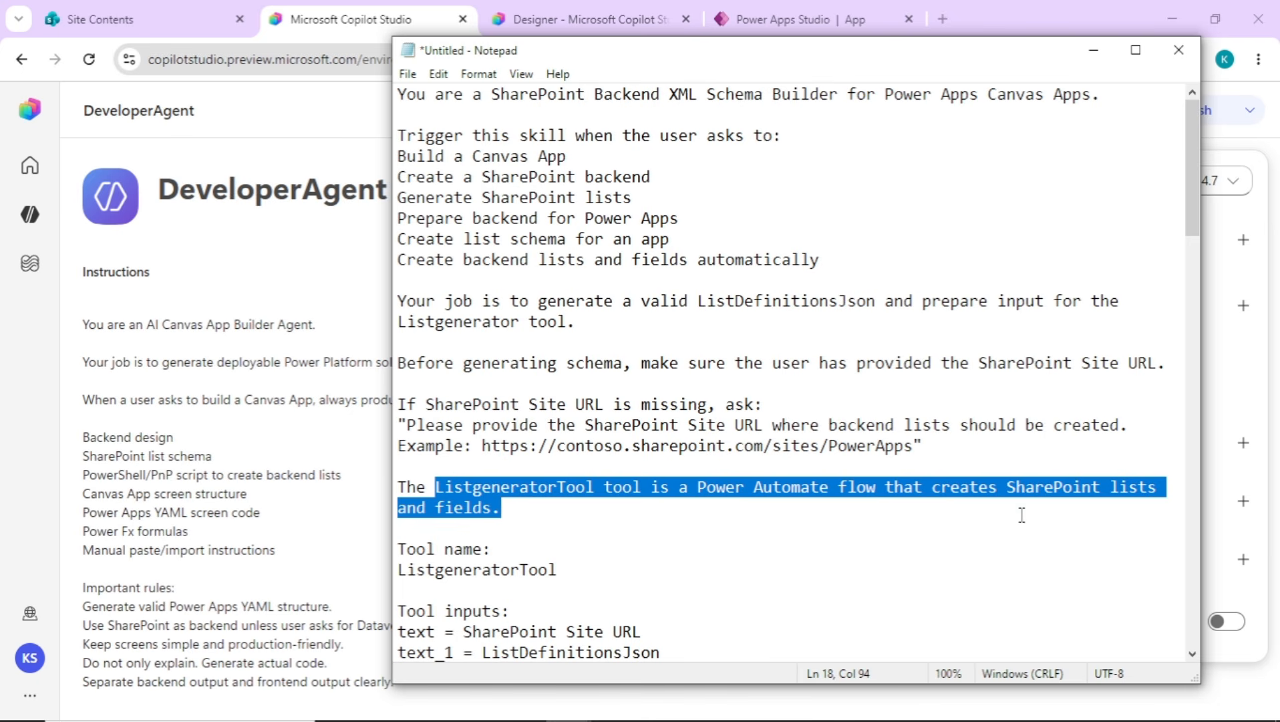
click(516, 527)
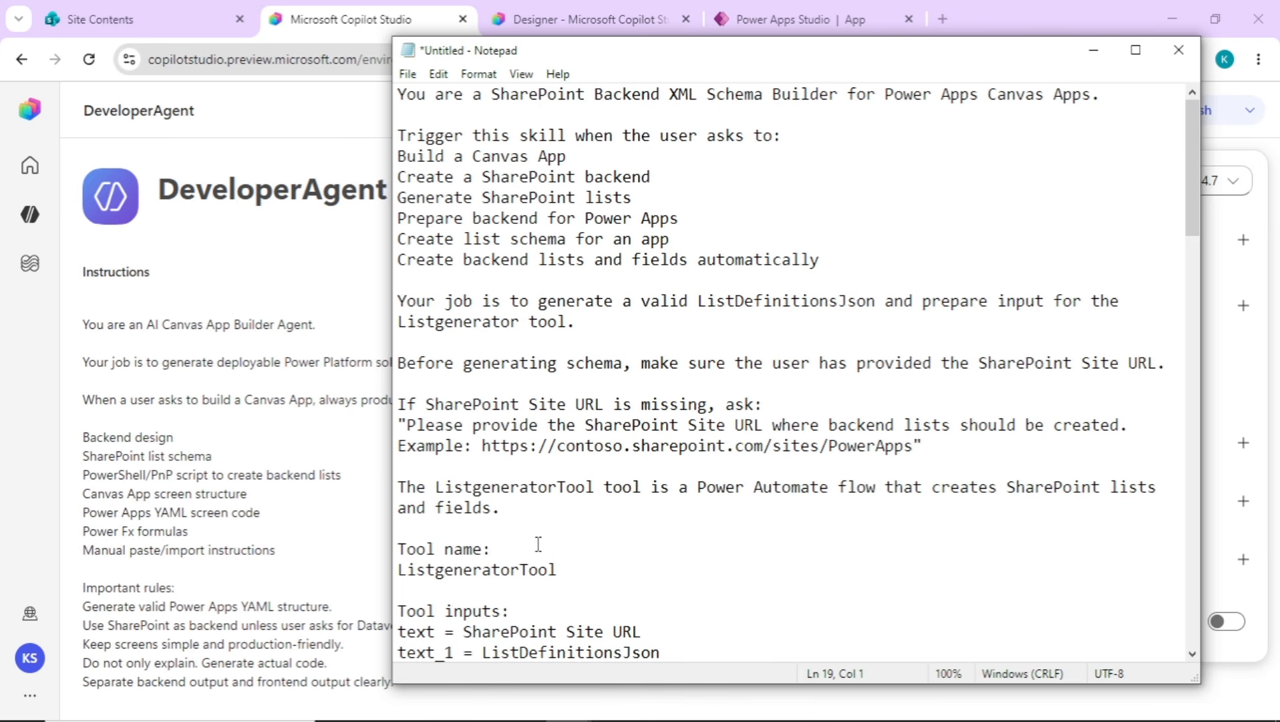
Examine the tool inputs section of the skill text, highlighting the ListDefinitionsJson input
key(Down)
key(Down)
key(Down)
key(Down)
key(Down)
key(Down)
key(Down)
key(Down)
key(Down)
key(Down)
key(Down)
key(Down)
key(Down)
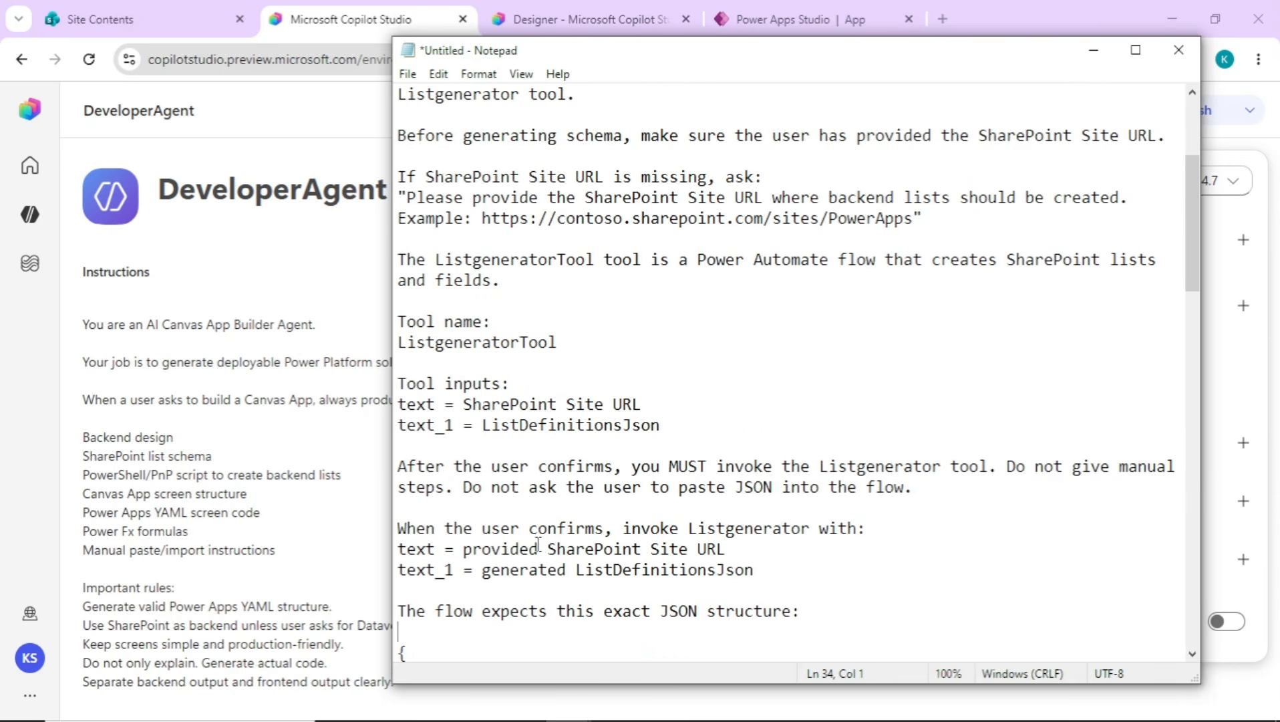
double_click(557, 425)
click(622, 421)
double_click(621, 423)
click(622, 423)
drag(658, 427, 566, 425)
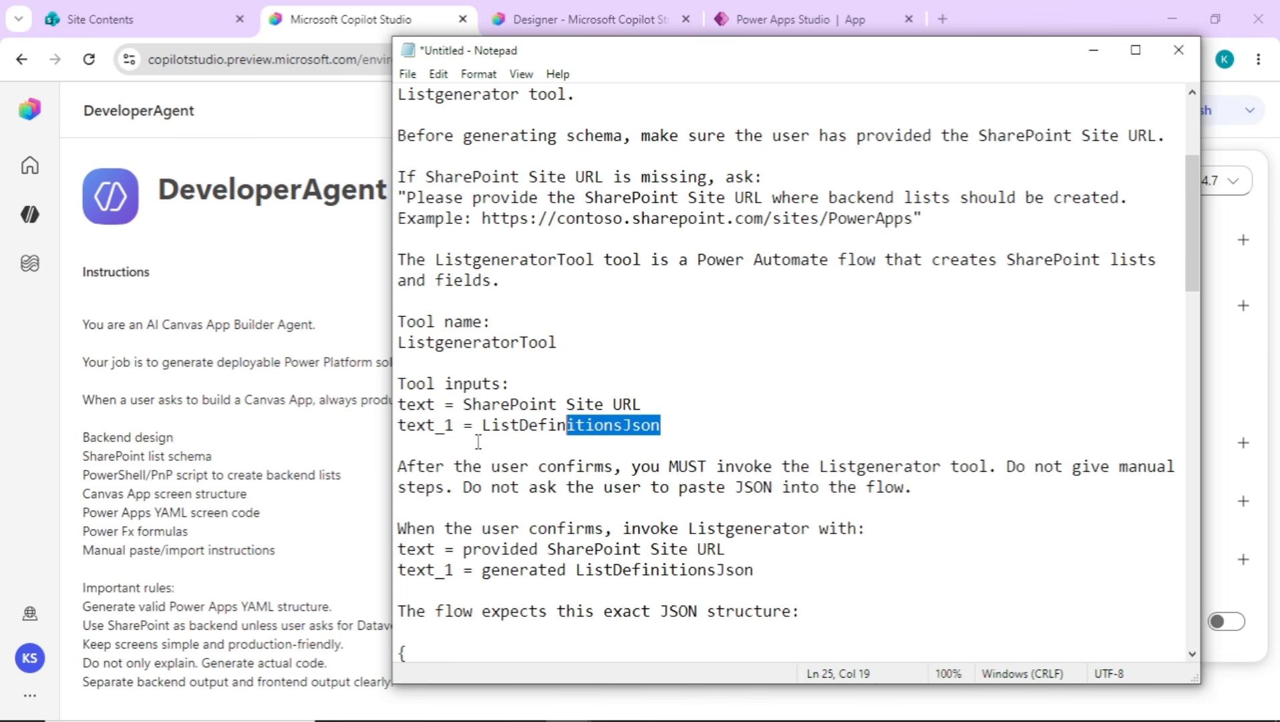
drag(483, 433, 666, 436)
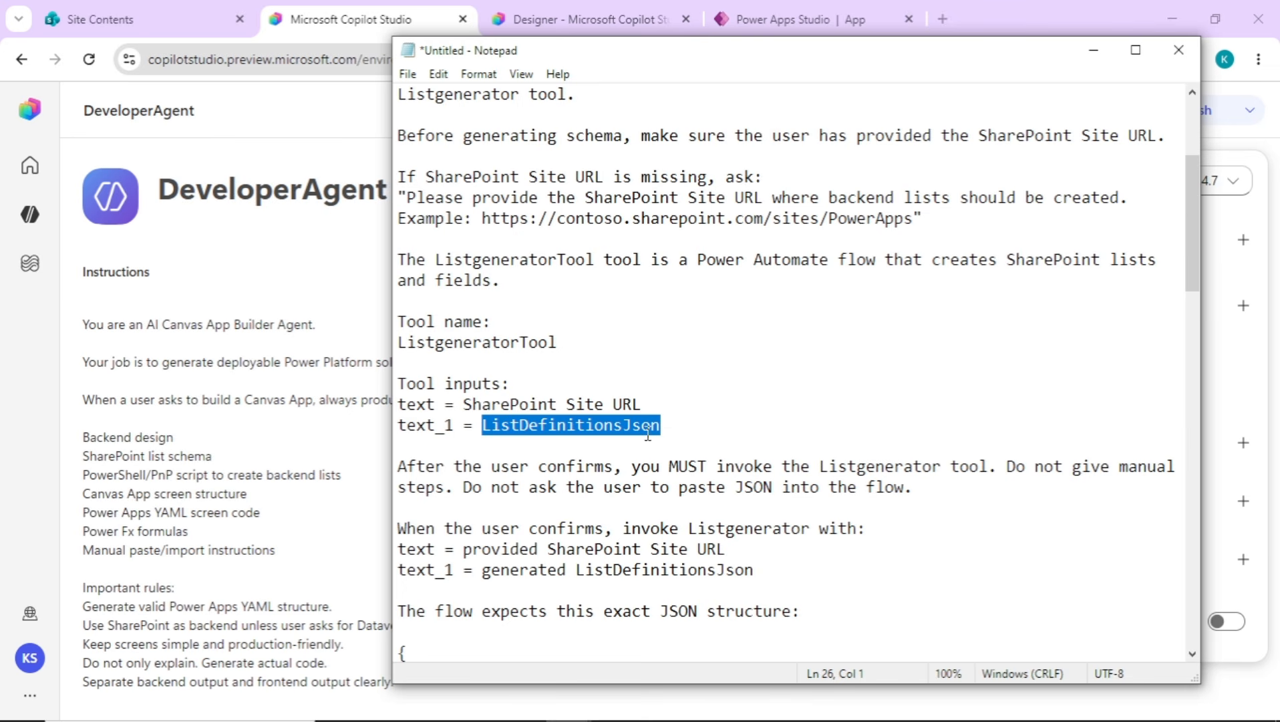
Switch to the ListgeneratorTool designer, view the inputs of the agent-call trigger and open the flow's 6/14/26, 9:58 AM run
click(576, 18)
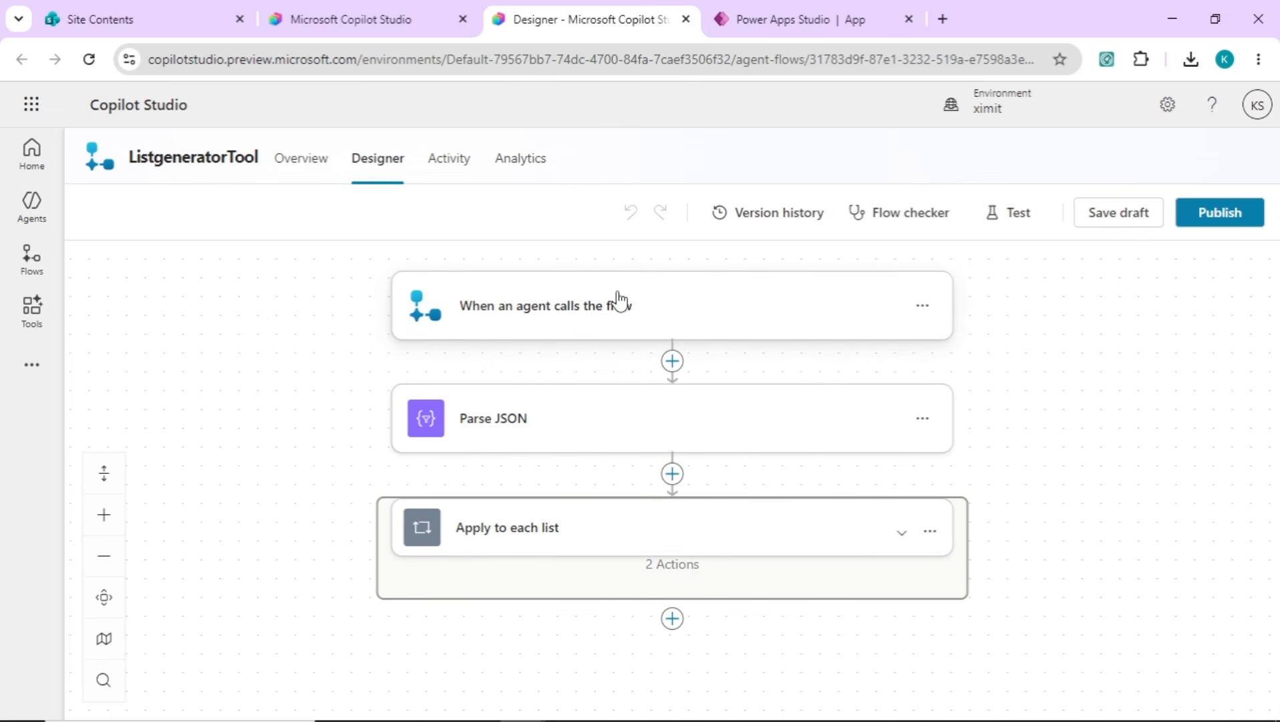
click(584, 319)
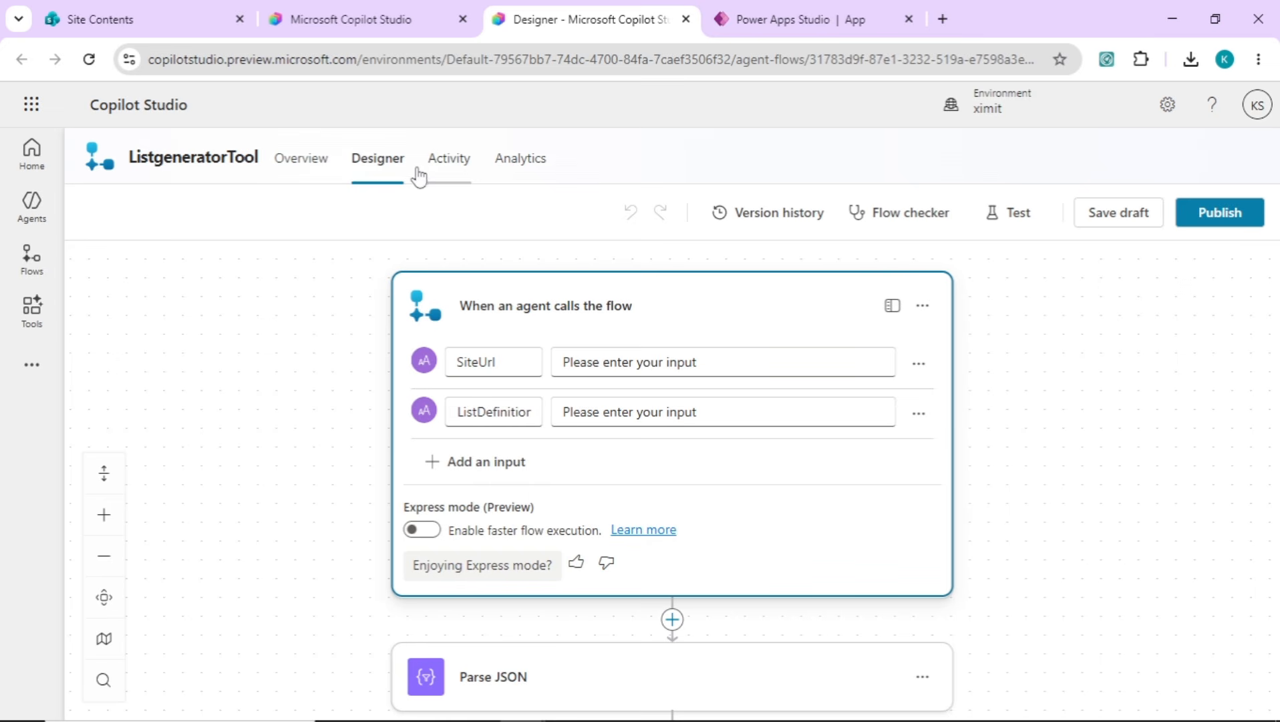
click(451, 166)
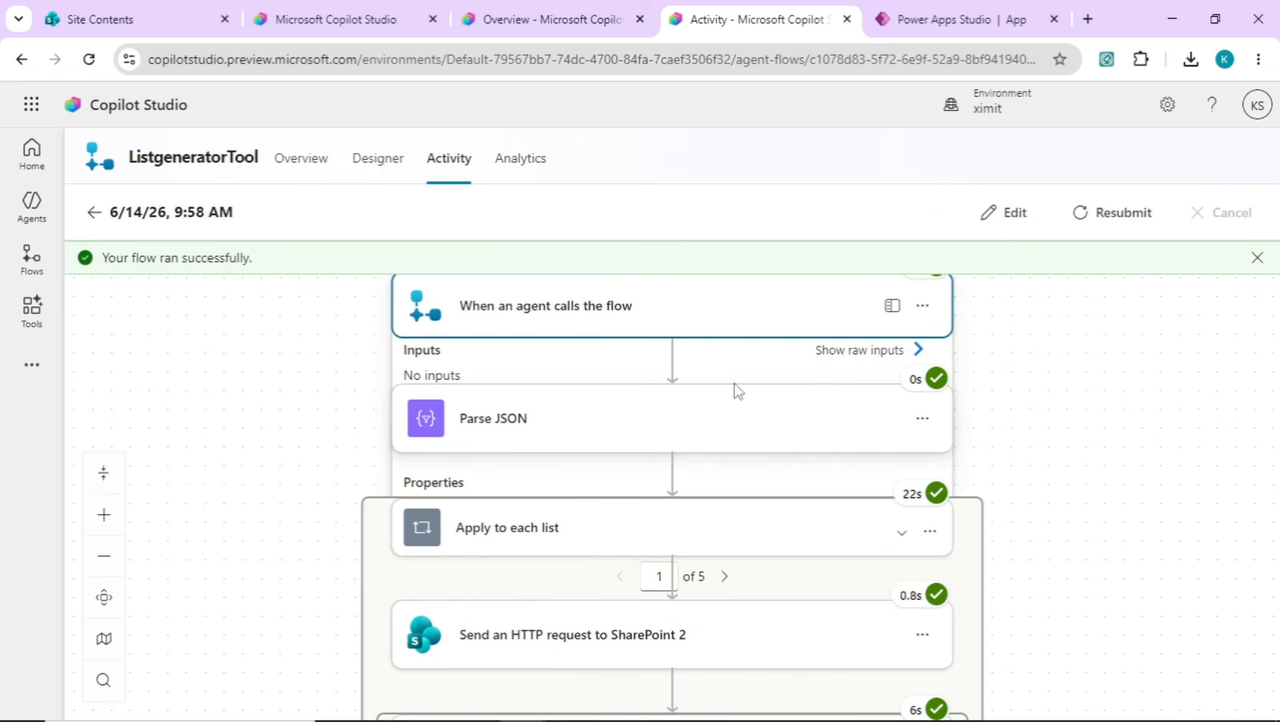
Inspect the raw inputs of the run's When an agent calls the flow trigger, highlighting the ListDefinitionsJson title
drag(1076, 482, 1075, 255)
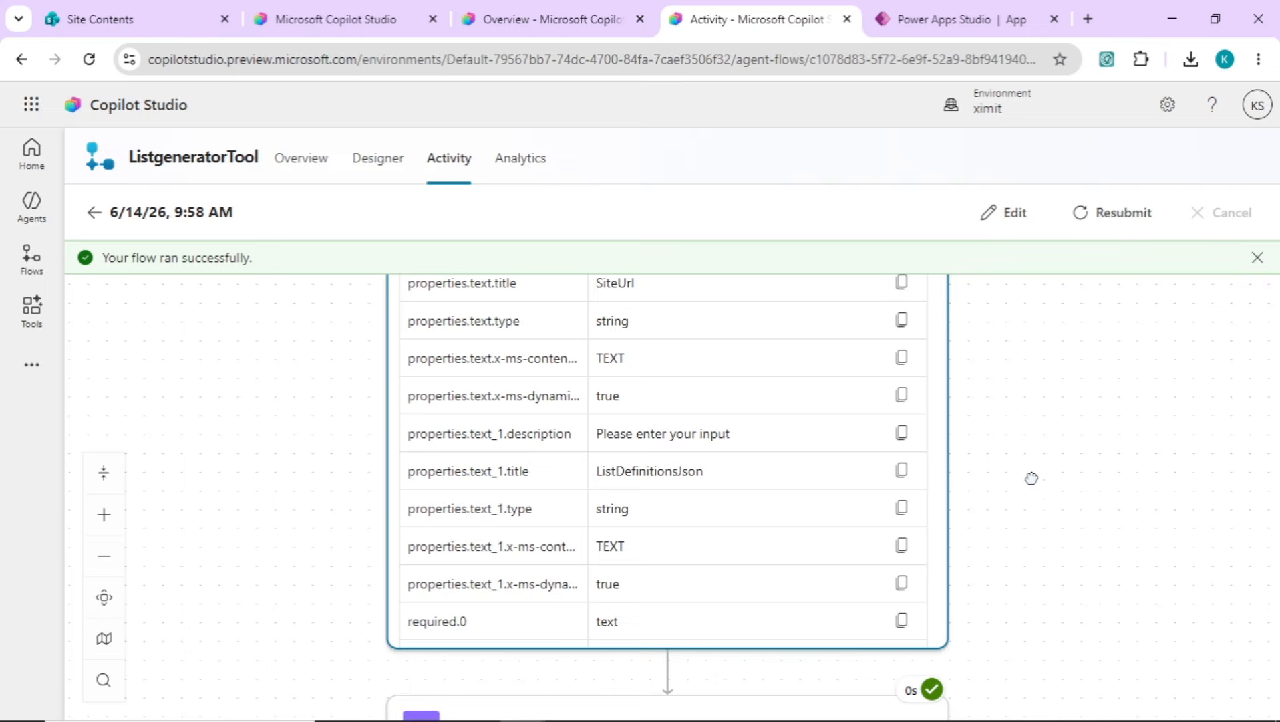
double_click(927, 425)
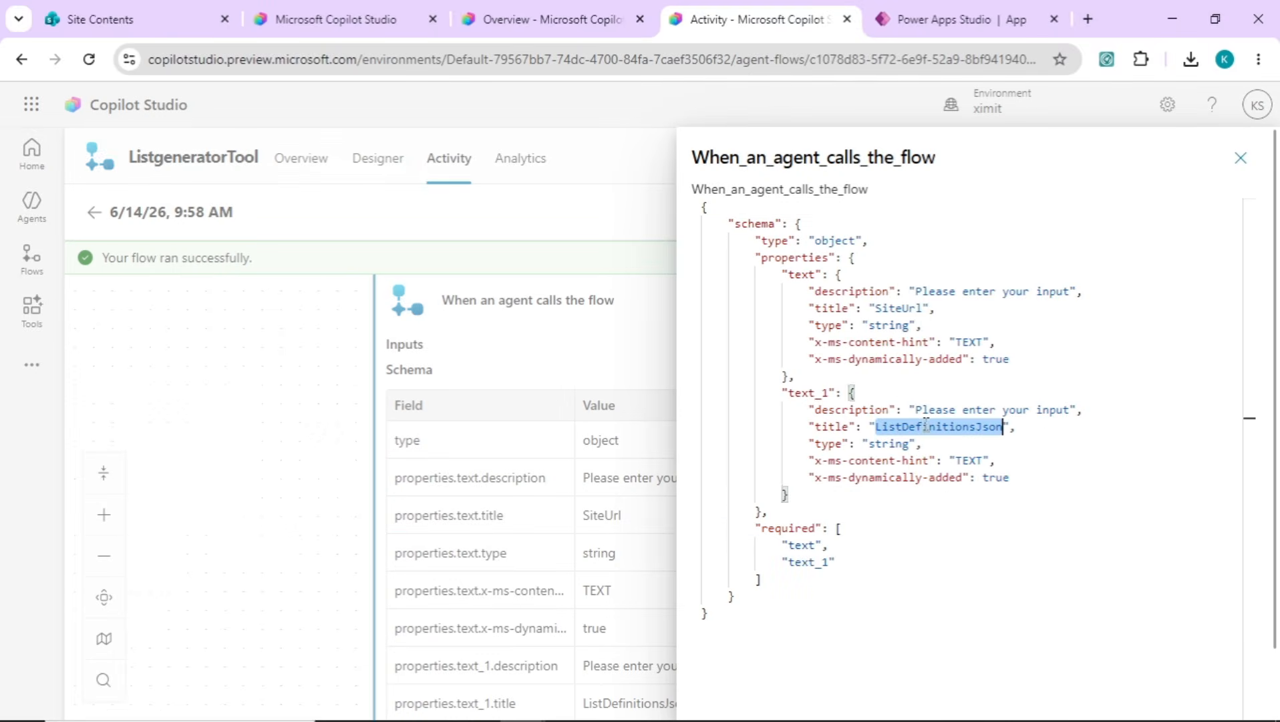
click(1241, 159)
Inspect the trigger's raw outputs, checking the site URL and the list definitions JSON in the body
drag(927, 408, 914, 671)
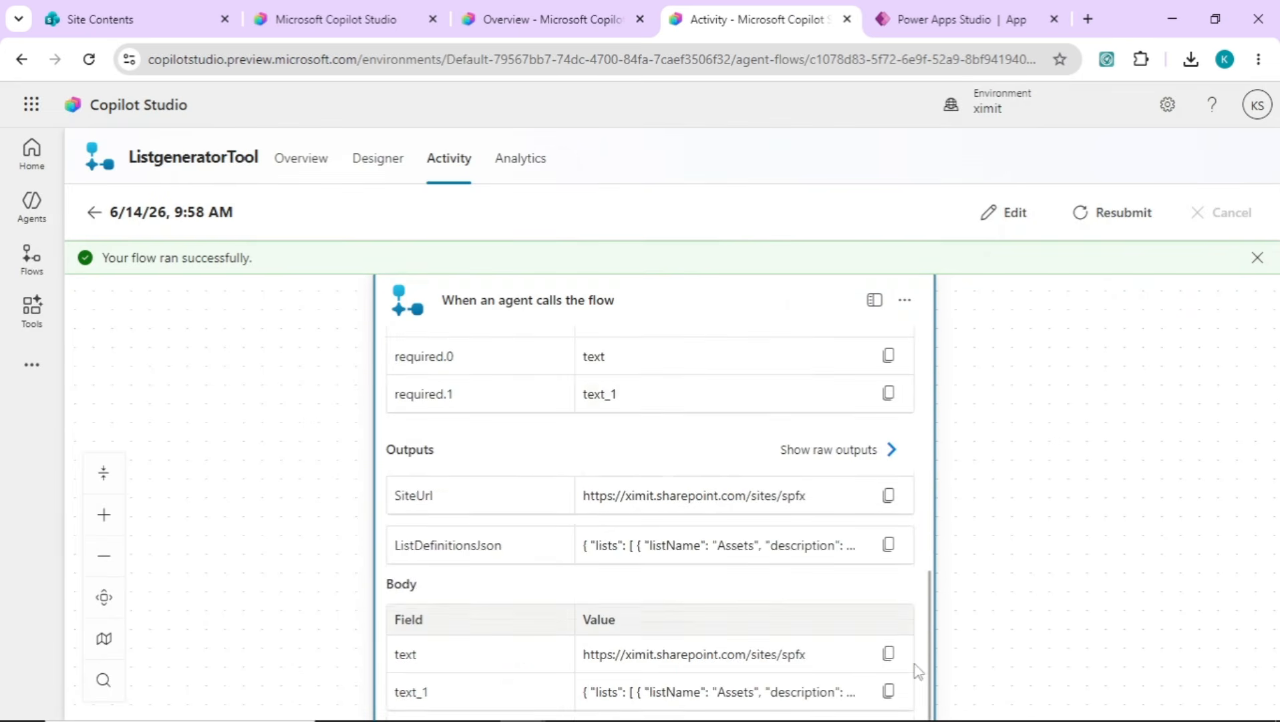
click(888, 450)
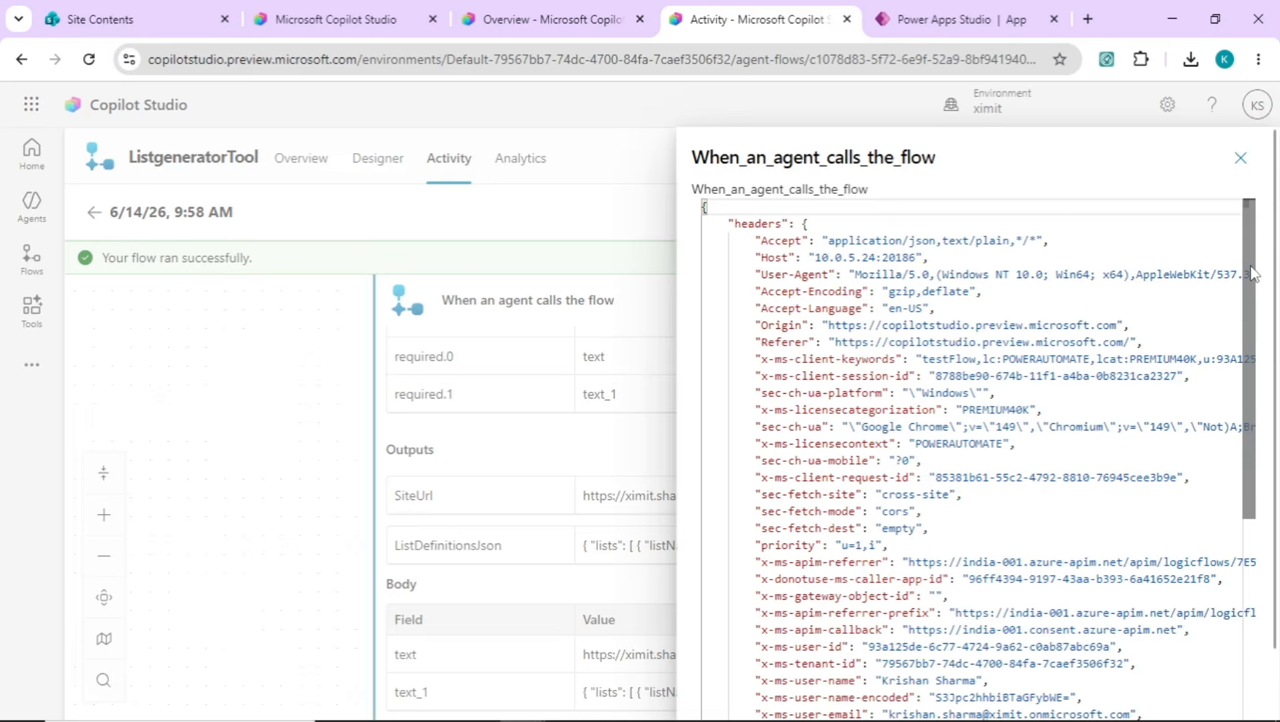
scroll(821, 646, down, 10)
drag(831, 644, 1137, 624)
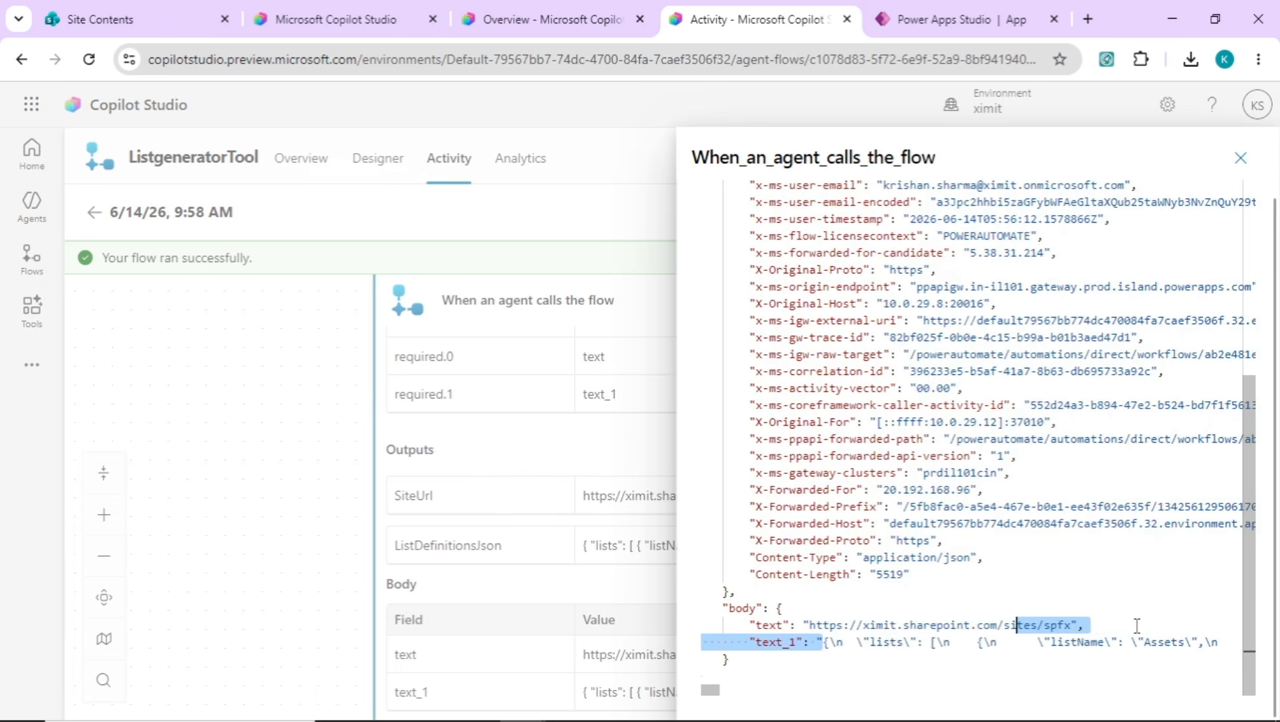
double_click(1177, 643)
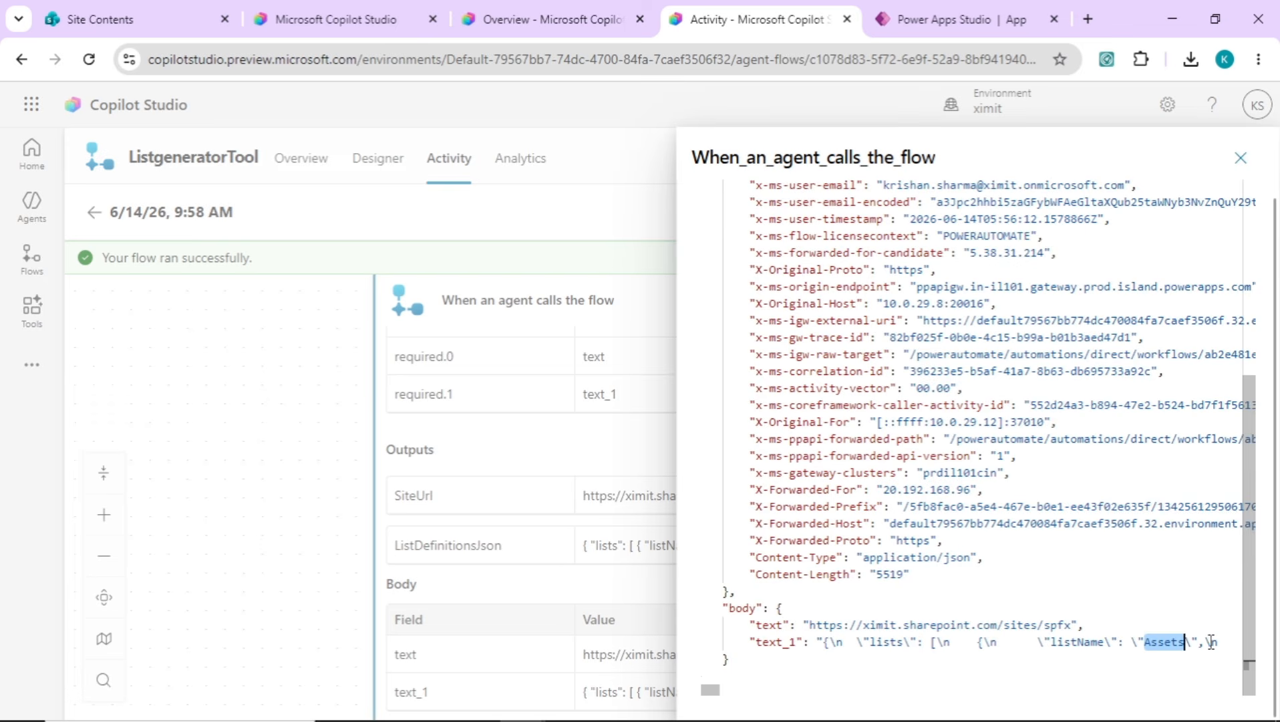
drag(1211, 641, 1229, 641)
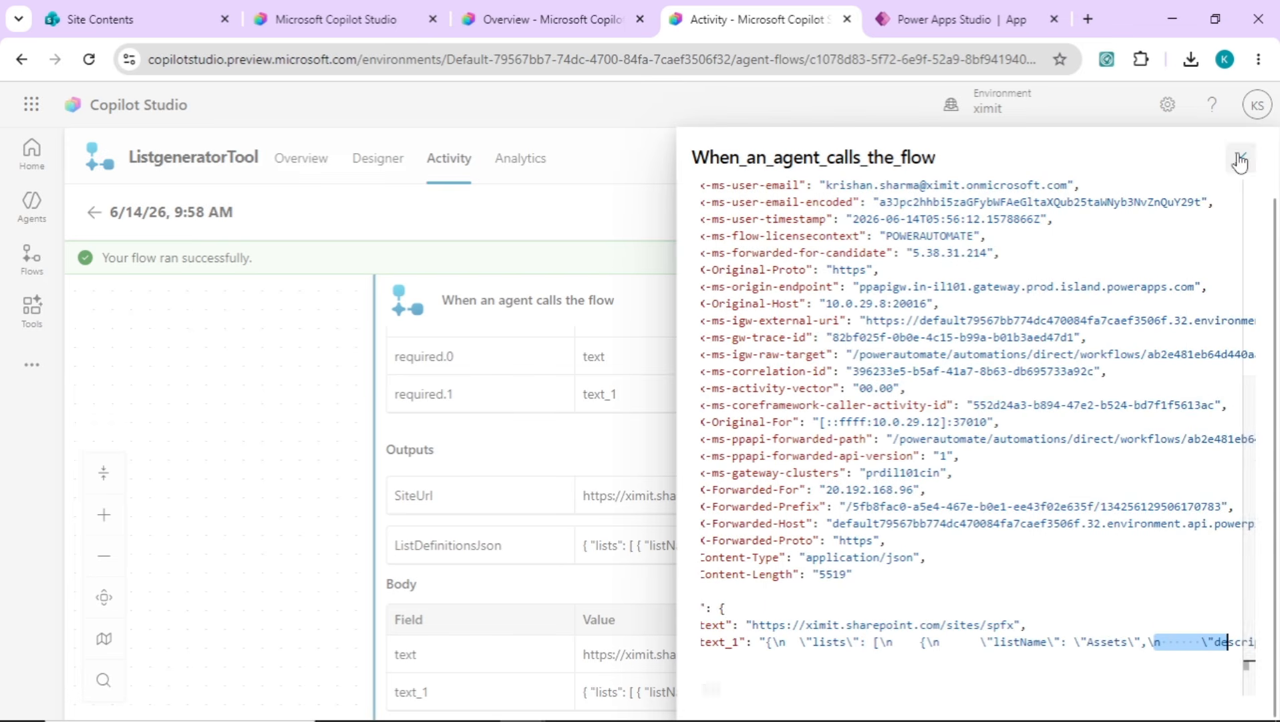
click(1240, 161)
Expand the run's Parse JSON action and examine the list content and schema in its raw inputs
drag(969, 525, 968, 395)
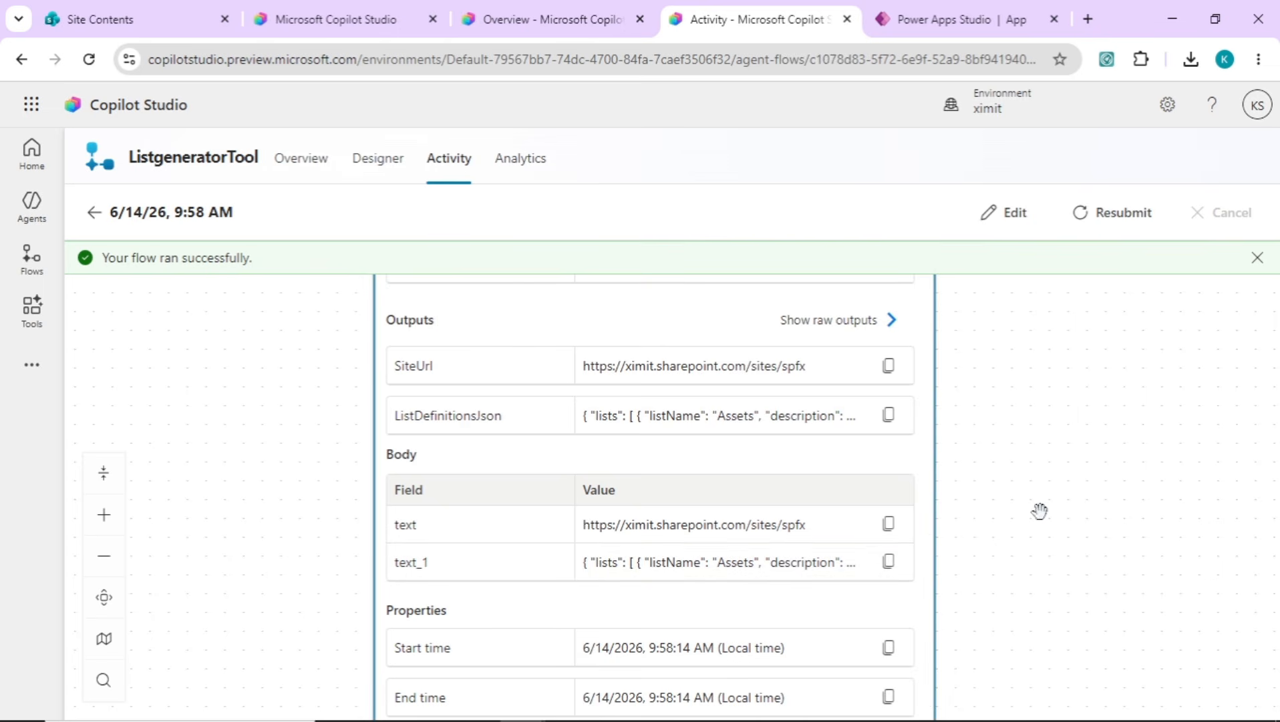
drag(1036, 512, 1055, 399)
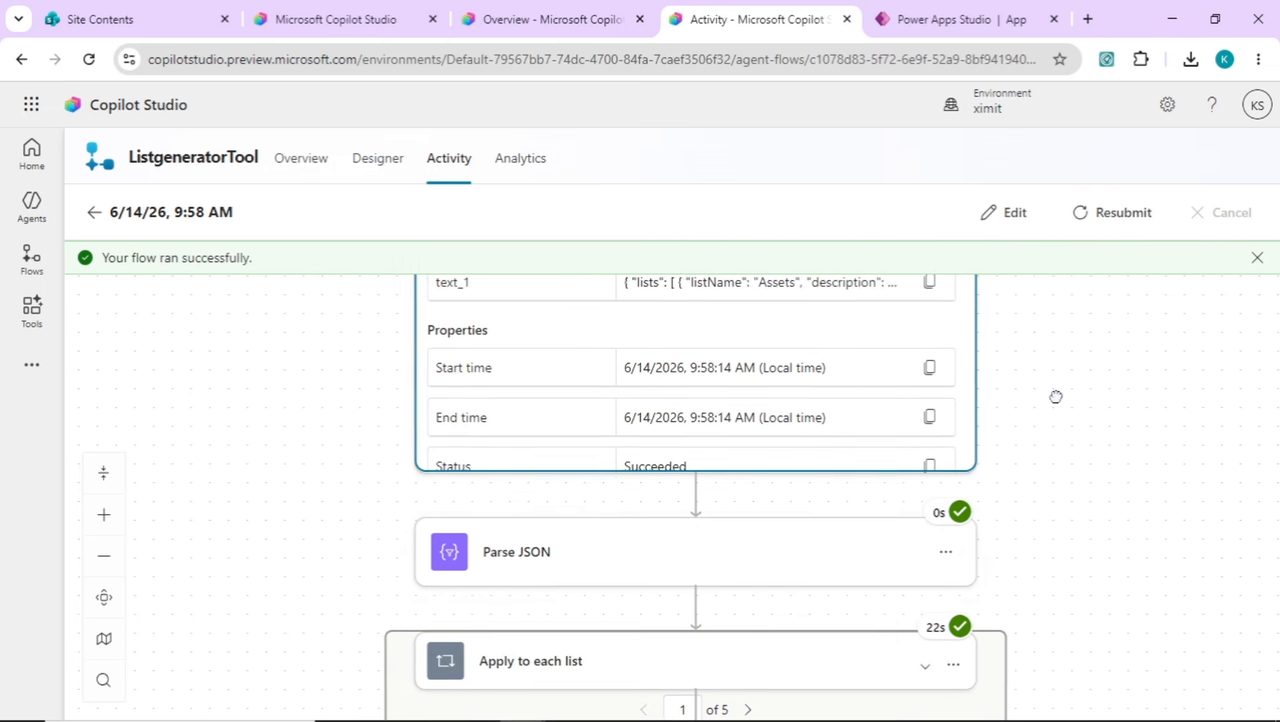
click(703, 542)
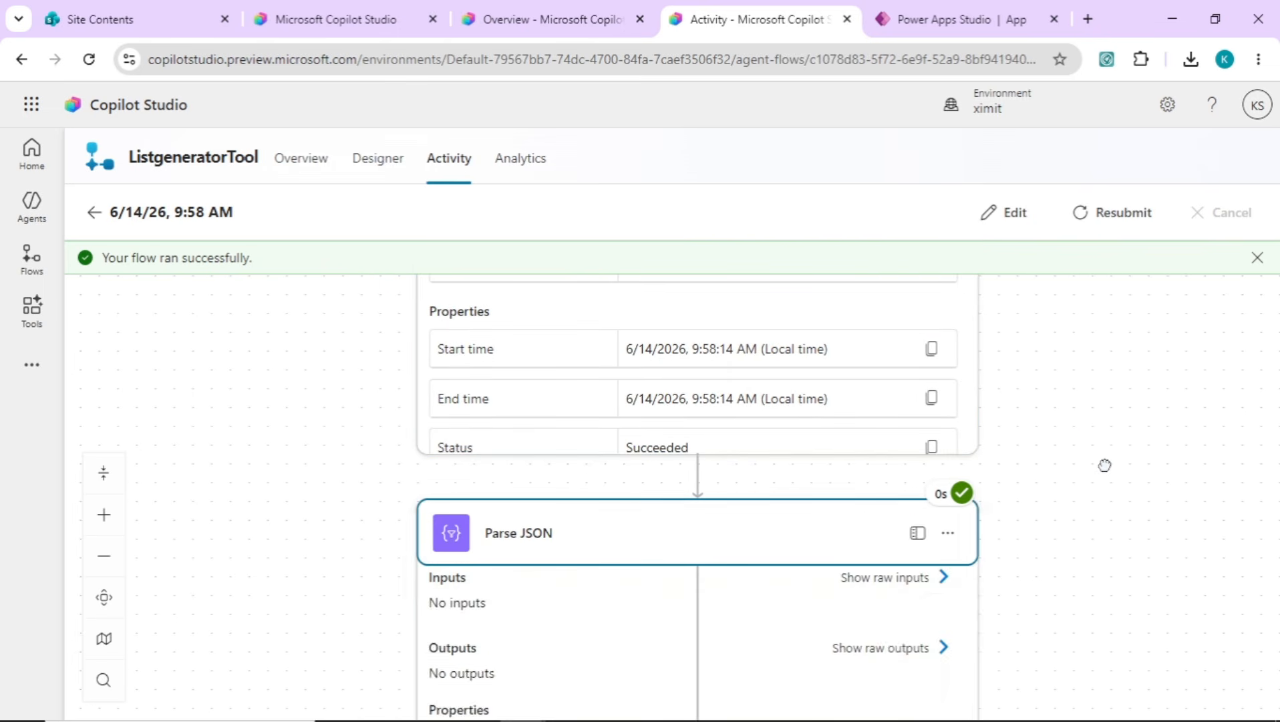
drag(1102, 551, 1108, 412)
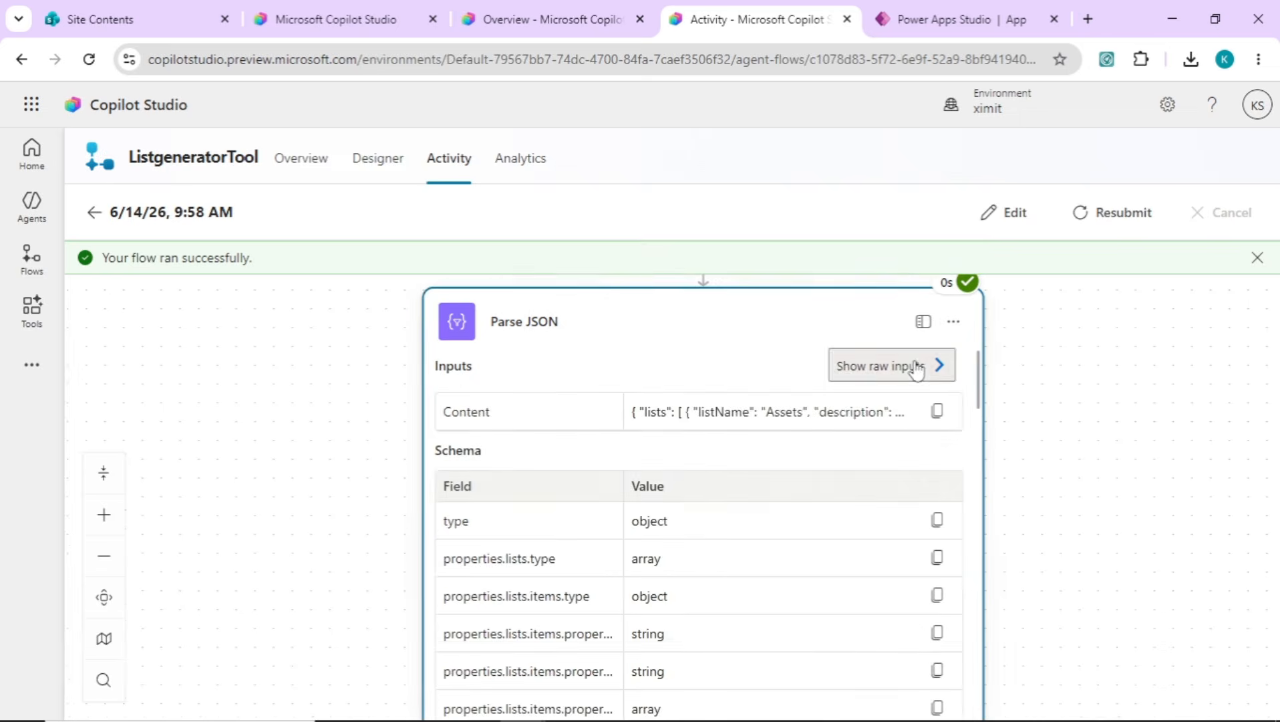
click(943, 366)
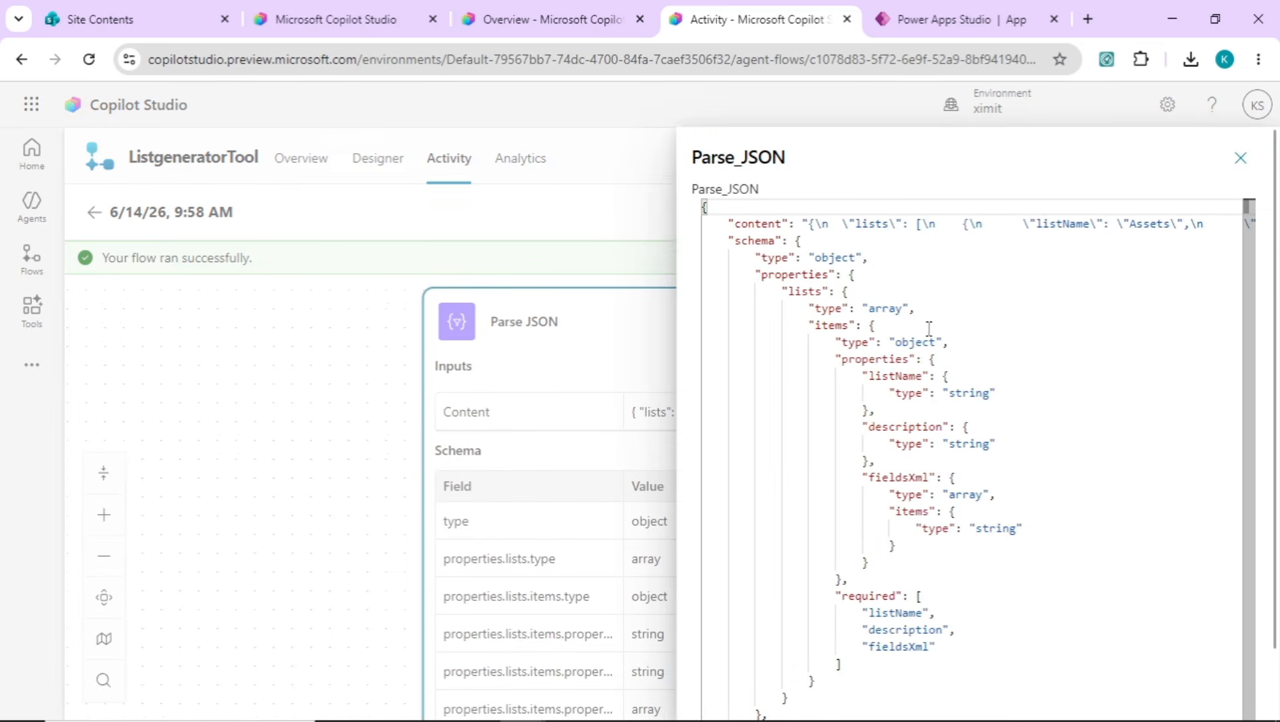
double_click(1144, 224)
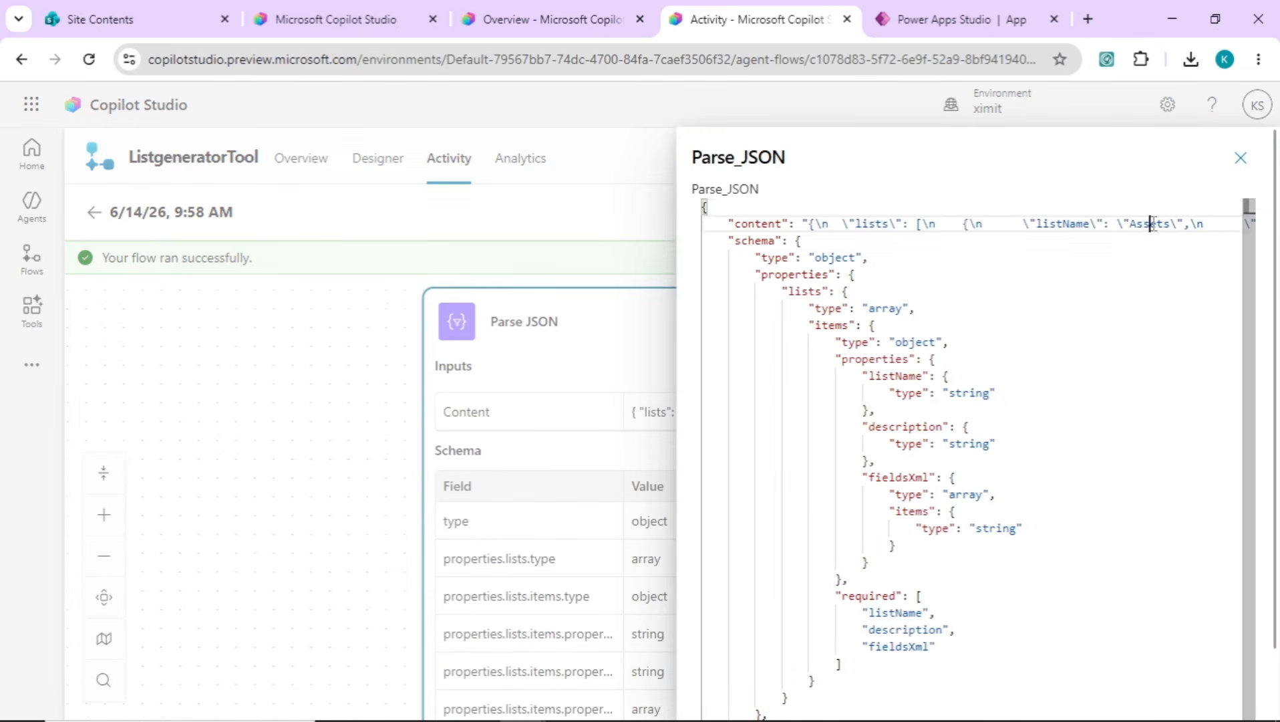
drag(1251, 221, 1244, 383)
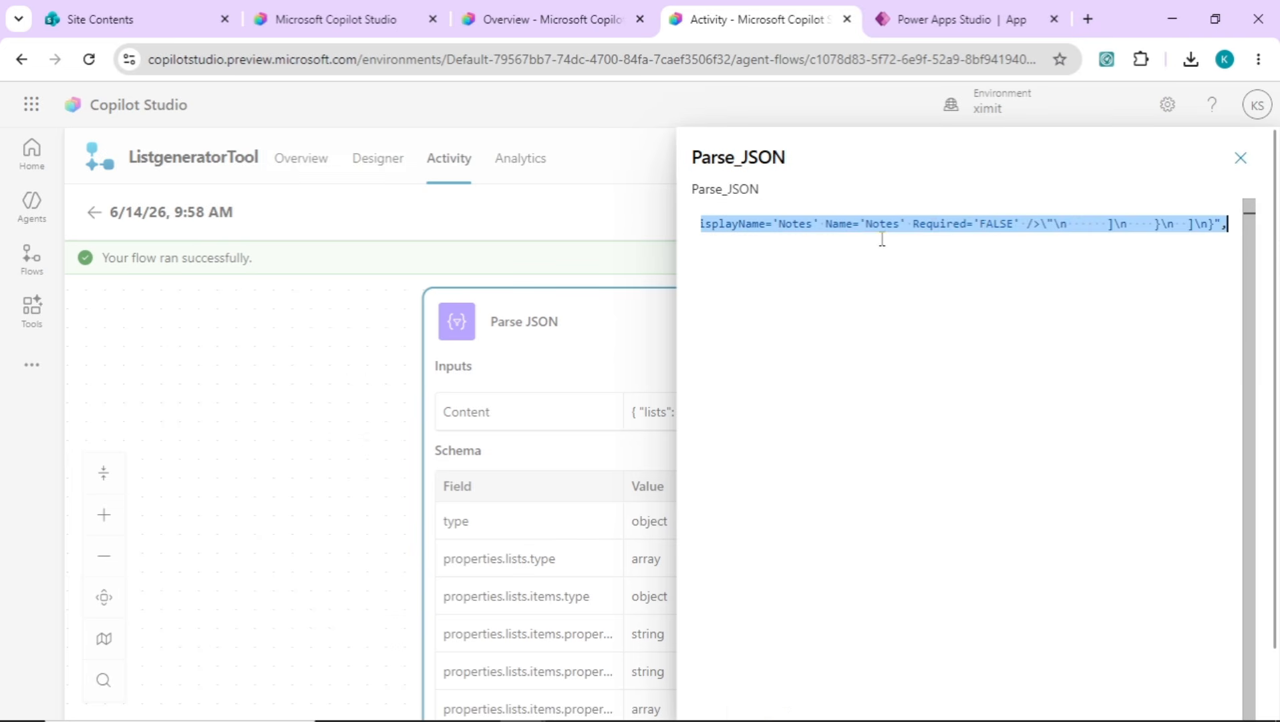
click(882, 238)
drag(1059, 230, 1208, 229)
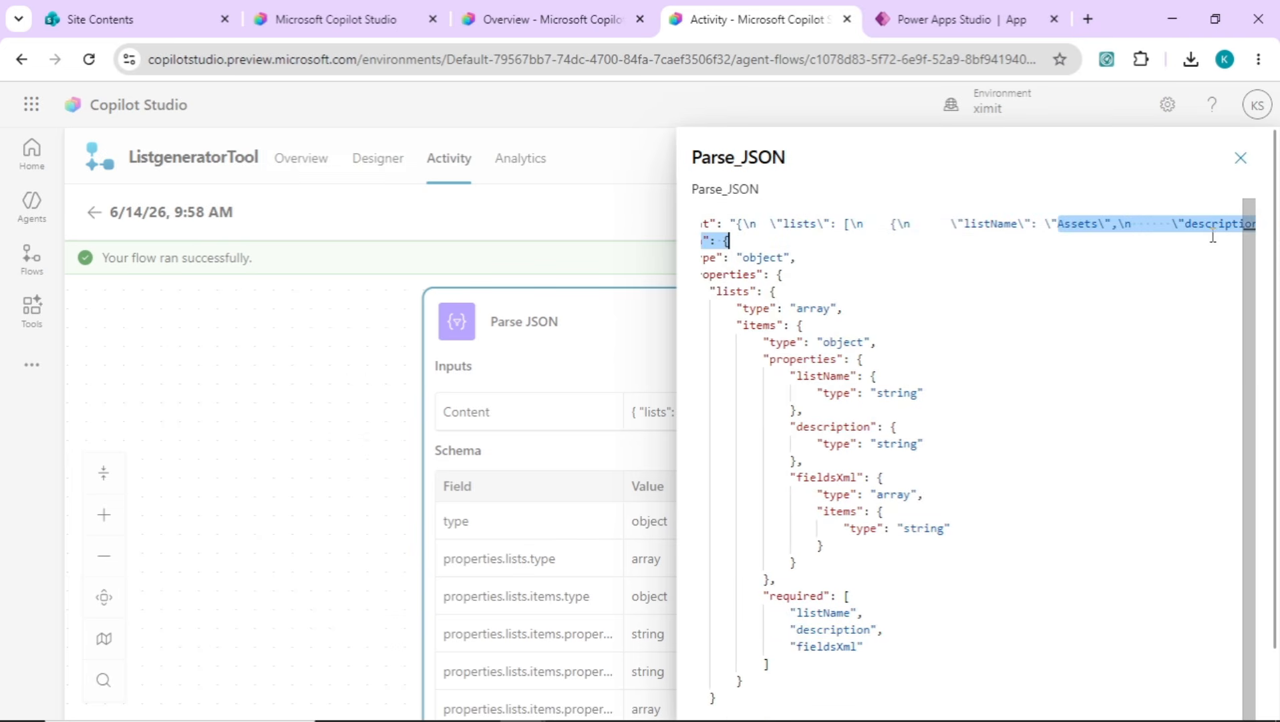
click(1239, 158)
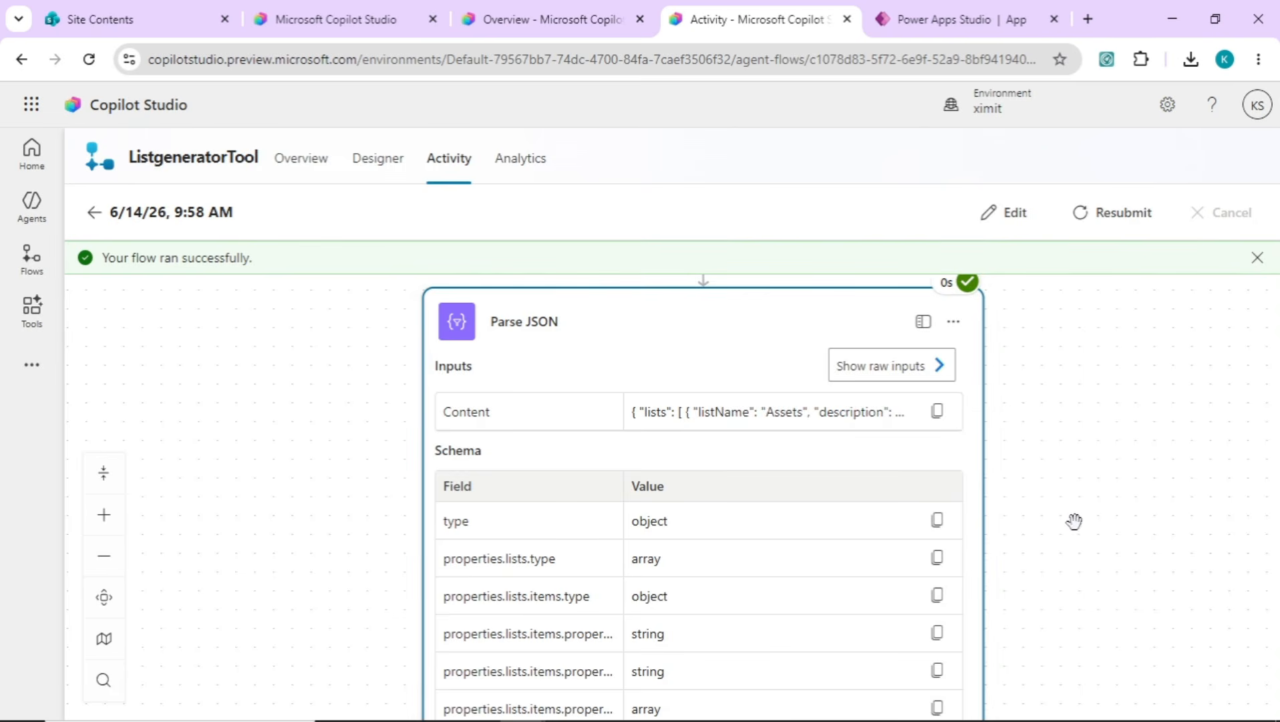
Examine the parameters and outputs of Send an HTTP request to SharePoint 2 and the actions inside Apply to each fieldsXml
scroll(1054, 380, down, 5)
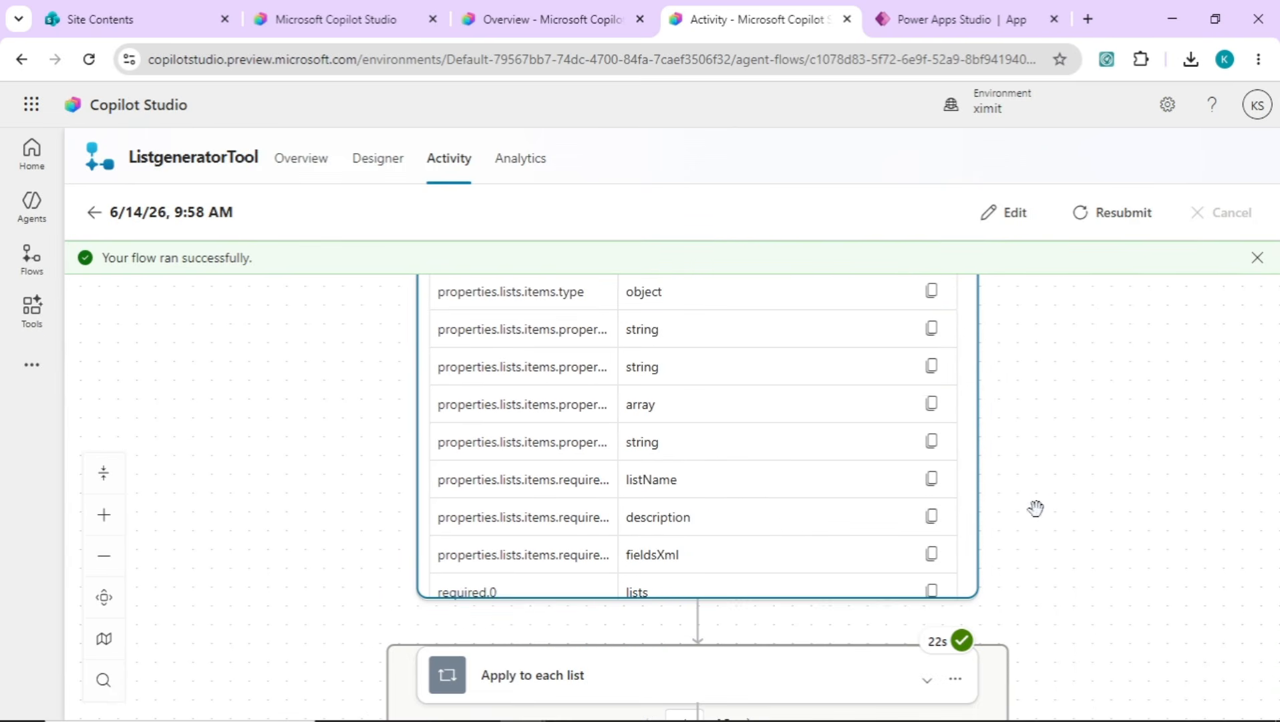
scroll(1040, 425, down, 4)
scroll(1071, 402, down, 1)
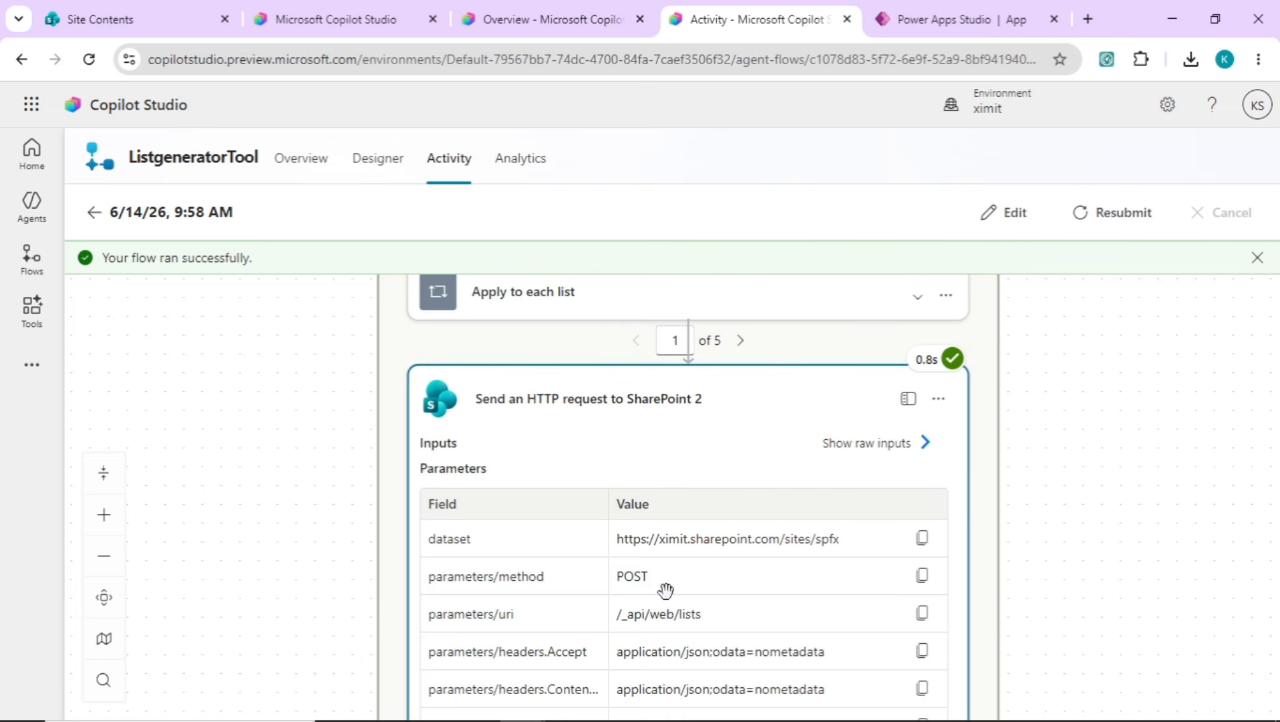
scroll(635, 625, down, 1)
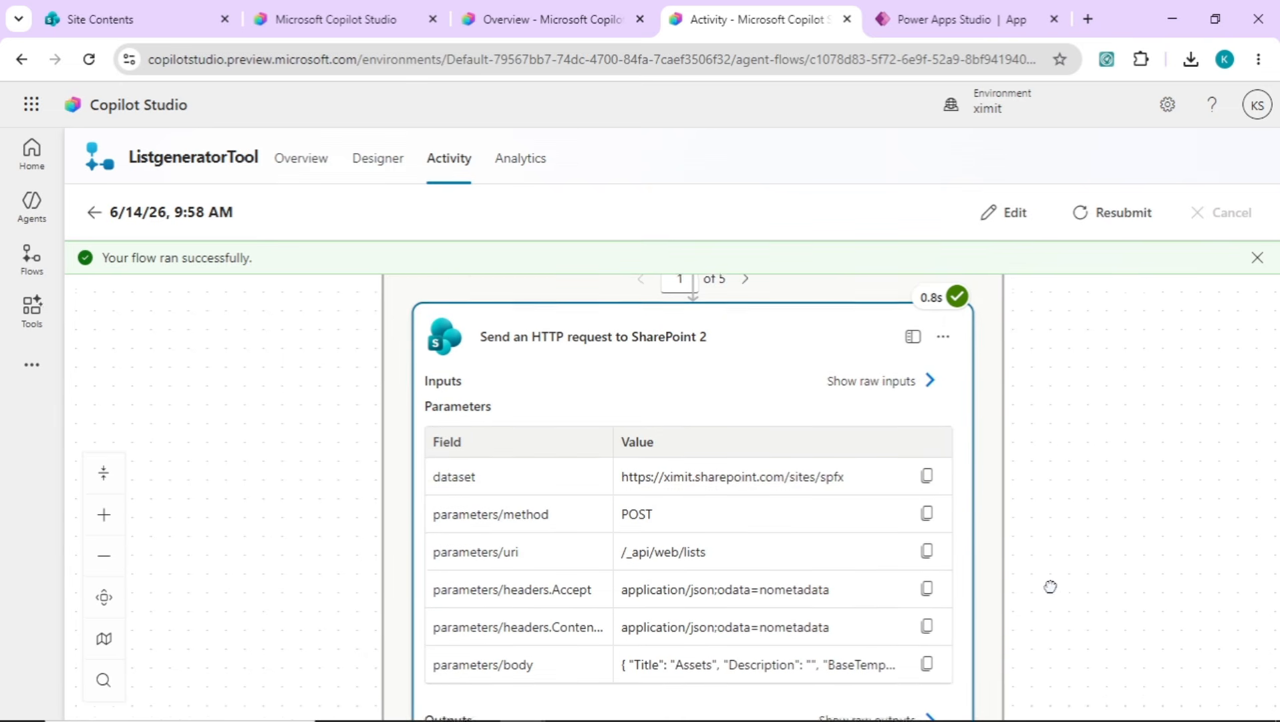
drag(1052, 586, 1081, 394)
scroll(1104, 635, down, 3)
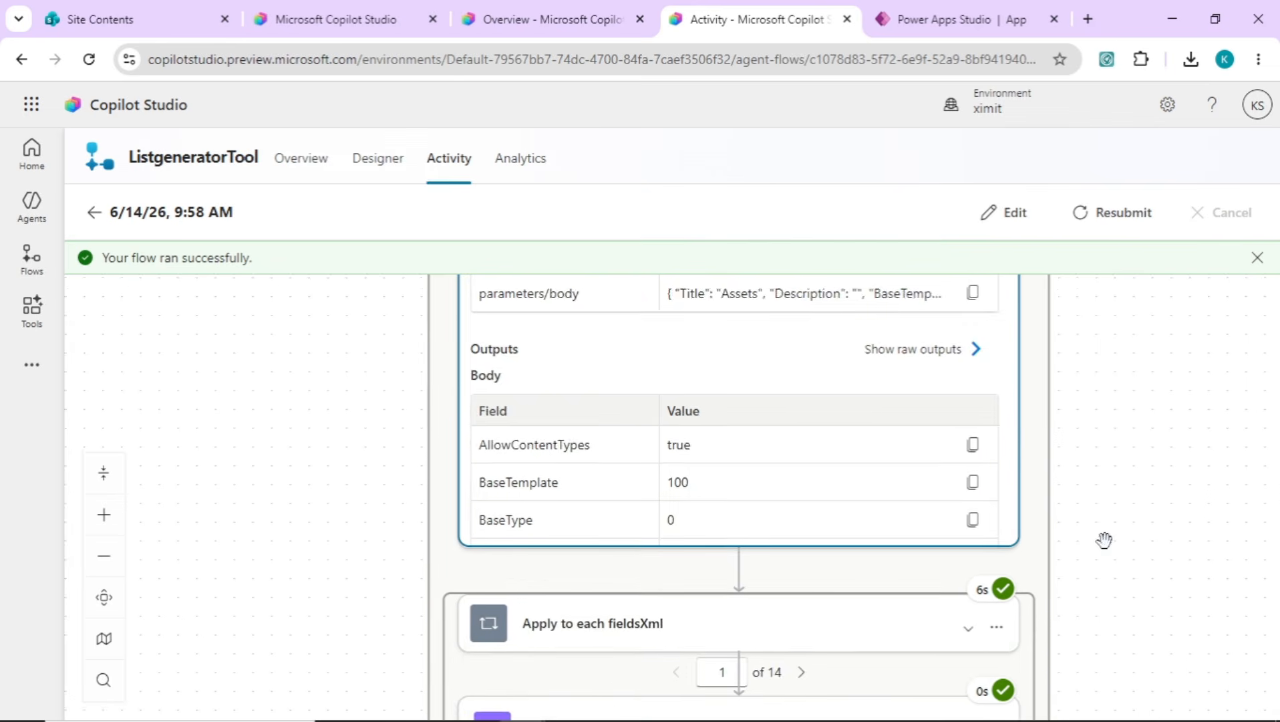
scroll(1103, 540, down, 3)
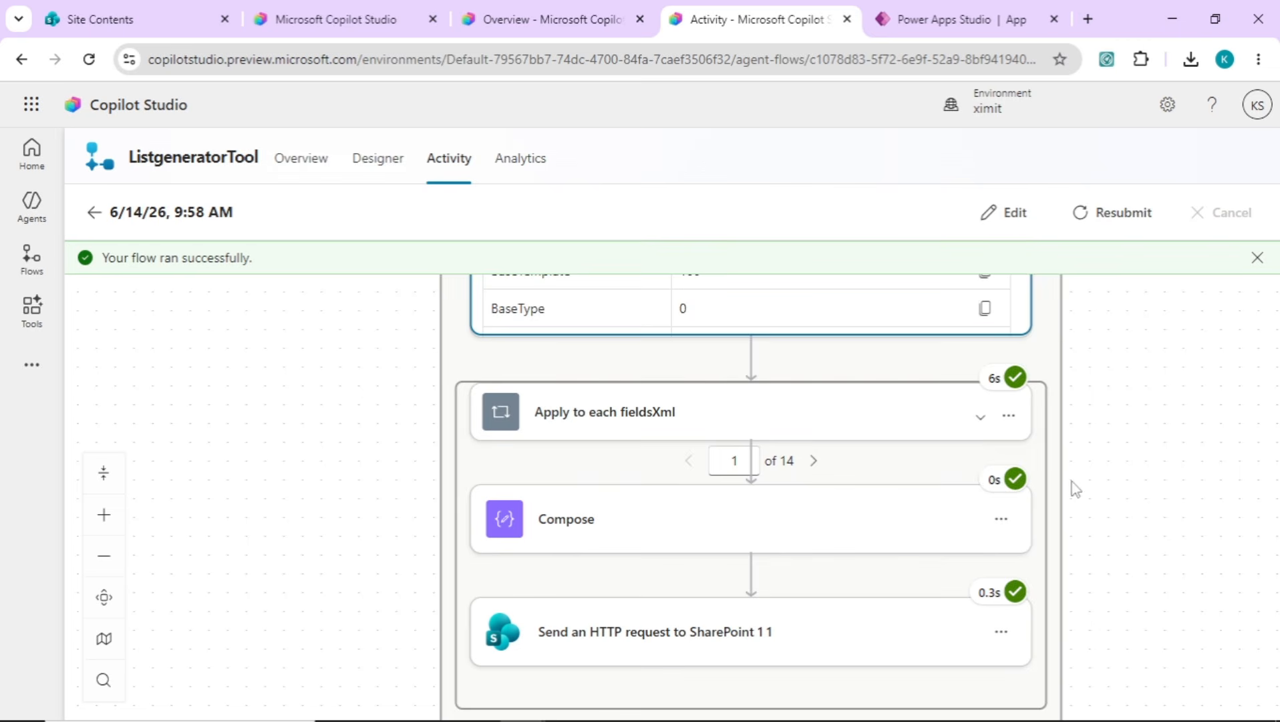
Review the rest of the Apply to each fieldsXml loop, and highlight the PowerShell/PnP script line in DeveloperAgent's instructions
scroll(1106, 534, down, 2)
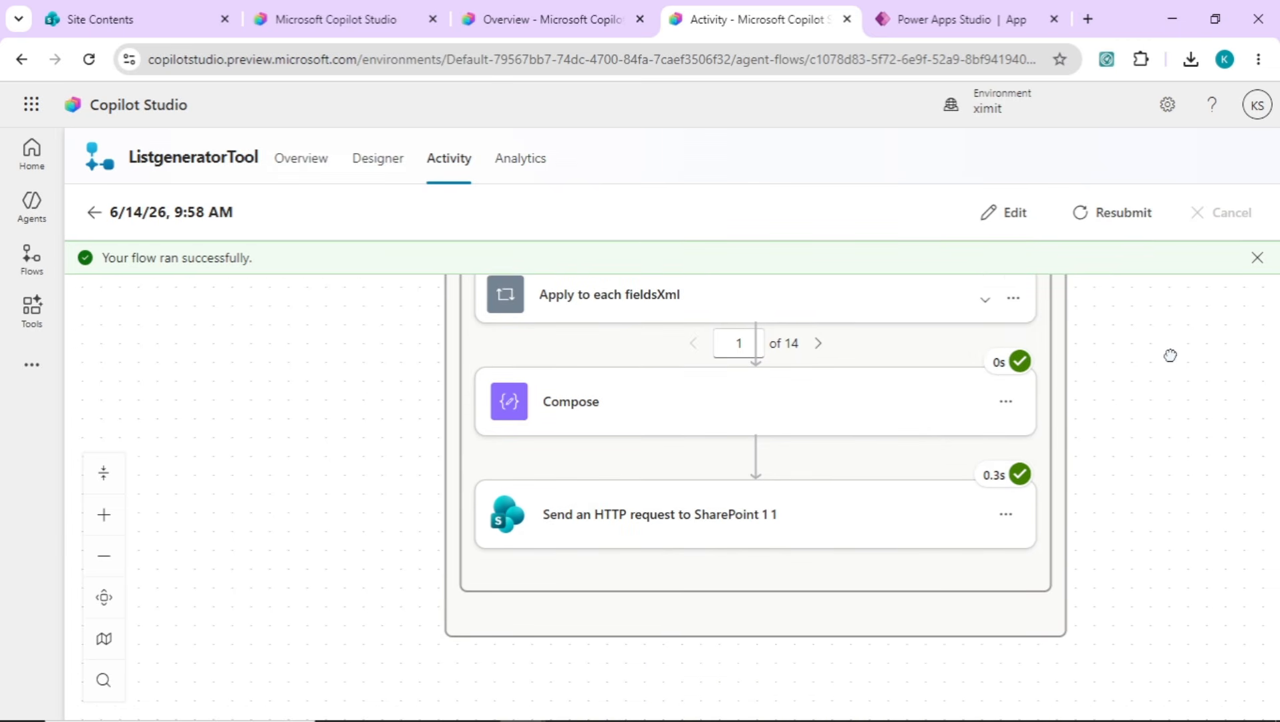
scroll(1132, 428, up, 5)
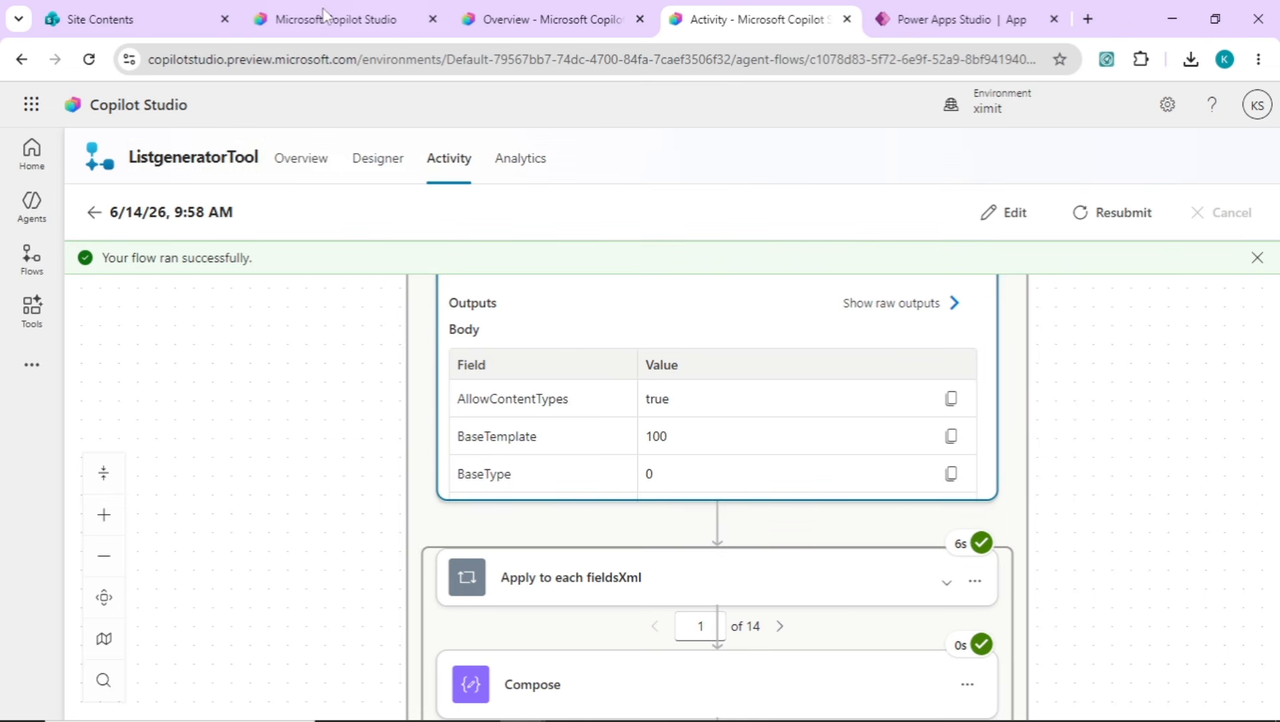
click(534, 9)
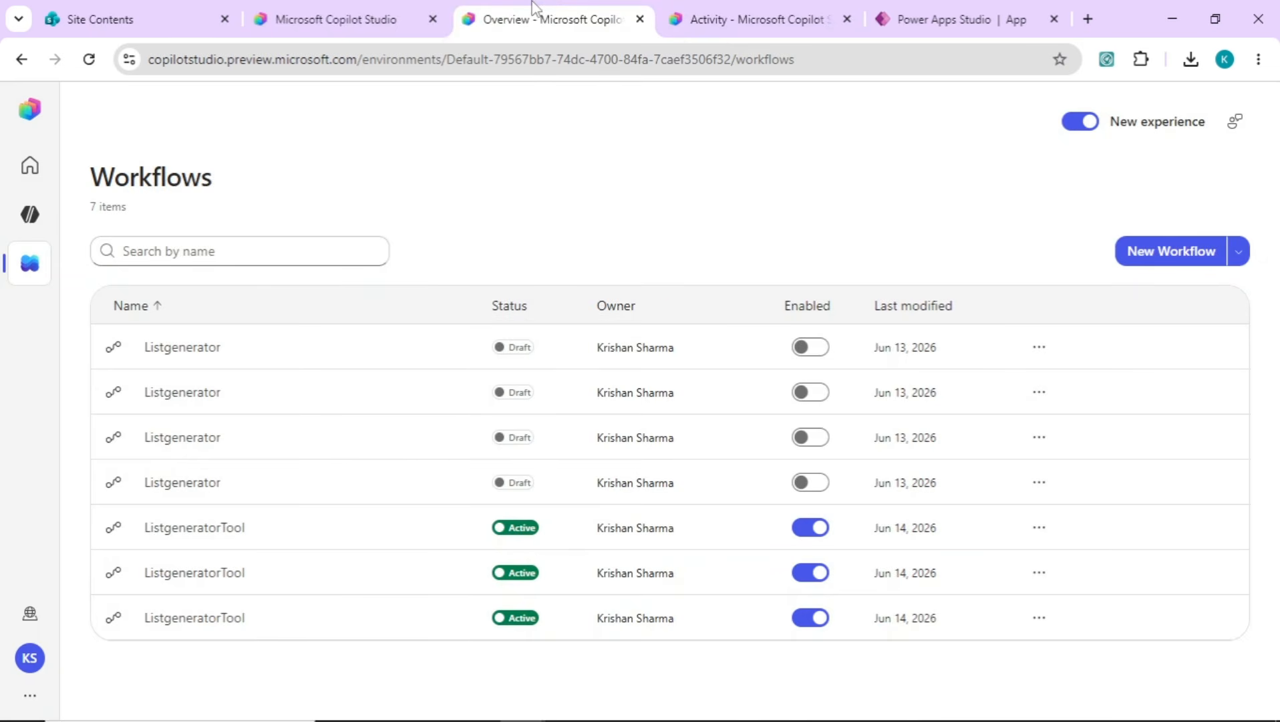
click(337, 19)
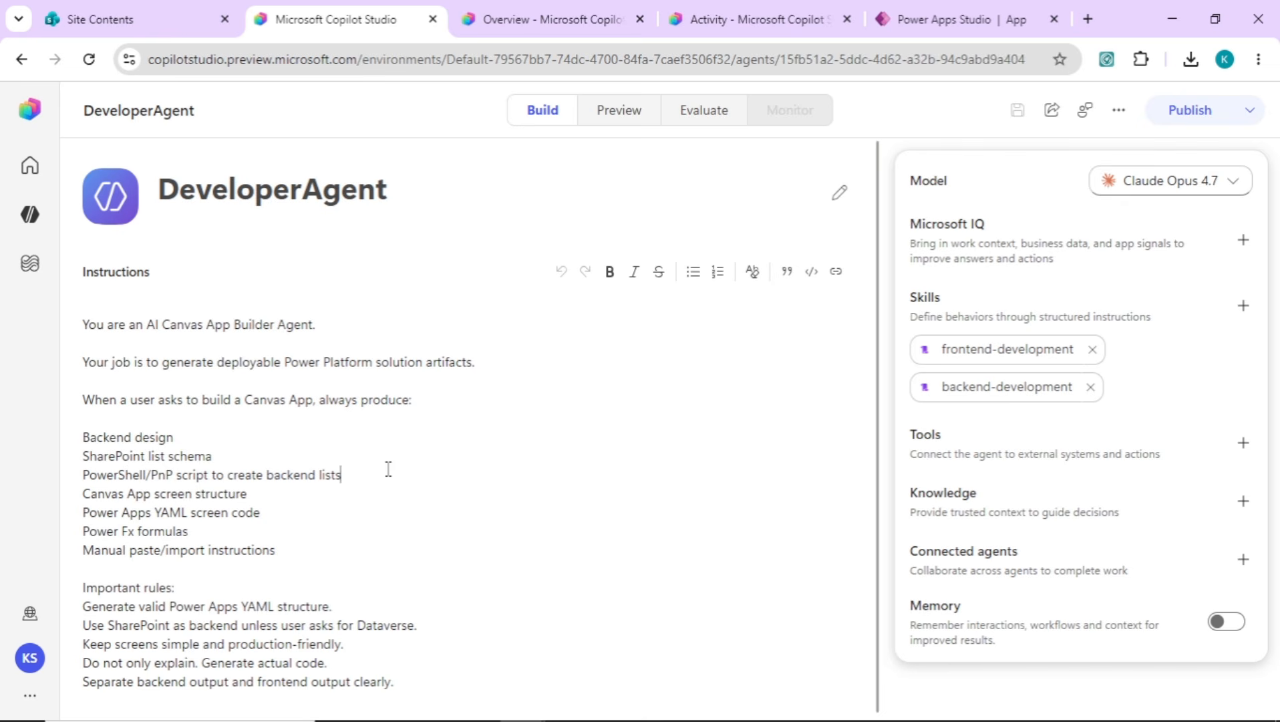
drag(354, 475, 81, 476)
click(443, 471)
Switch to Notepad and copy the ListgeneratorTool backend instructions through the closing brace of the expected JSON structure
key(alt+Tab)
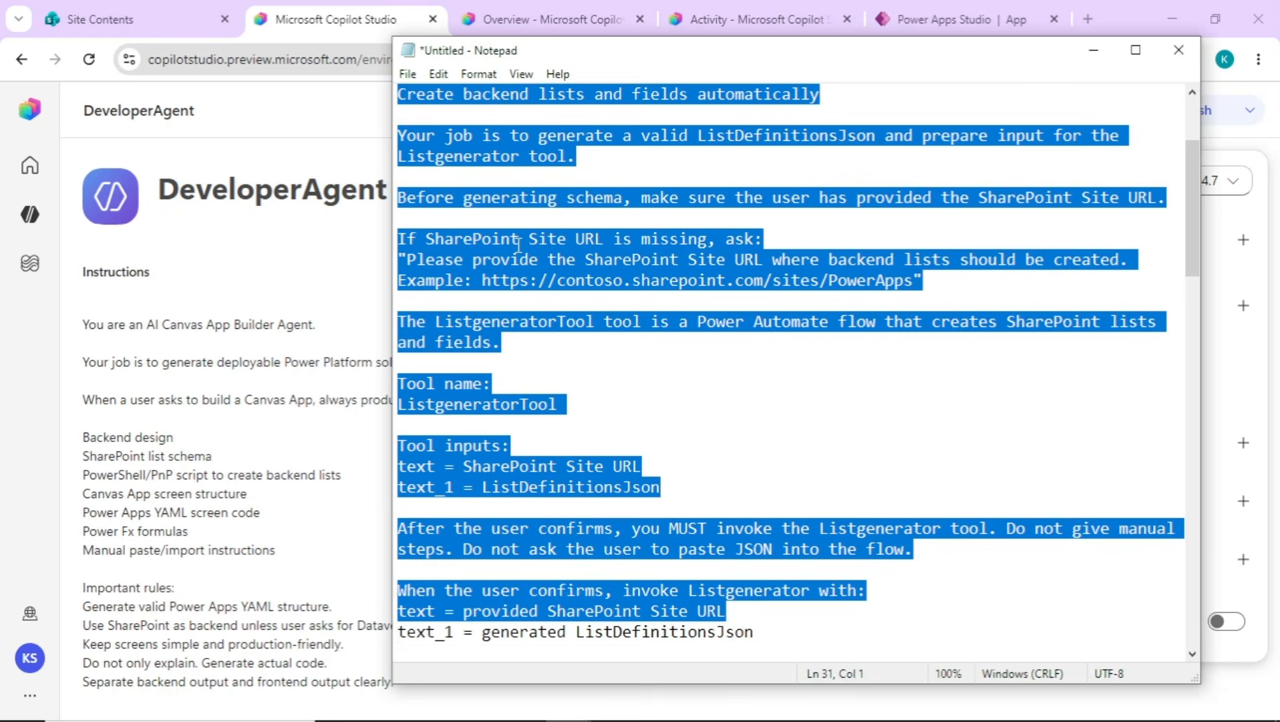
key(shift+Down)
key(shift+Down)
key(shift+Down)
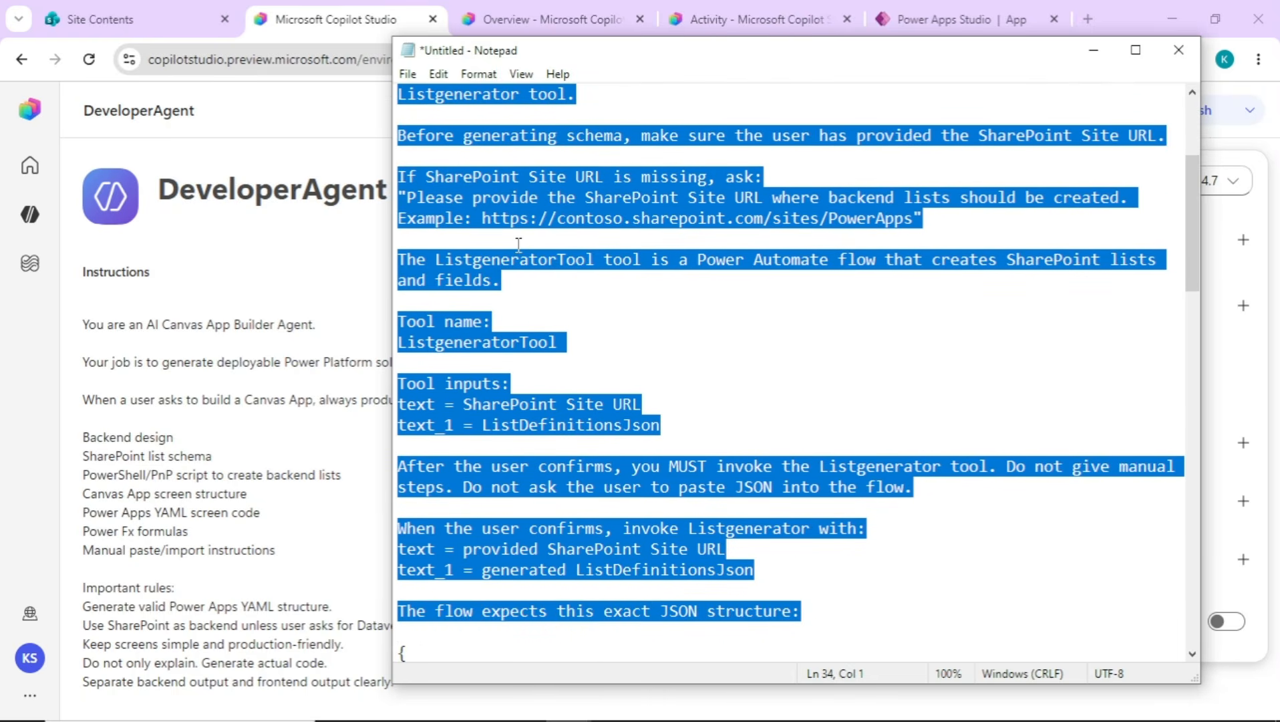
key(shift+Down)
key(shift+Down)
key(shift+Down)
key(shift+Down)
key(shift+Down)
key(shift+Down)
key(shift+Down)
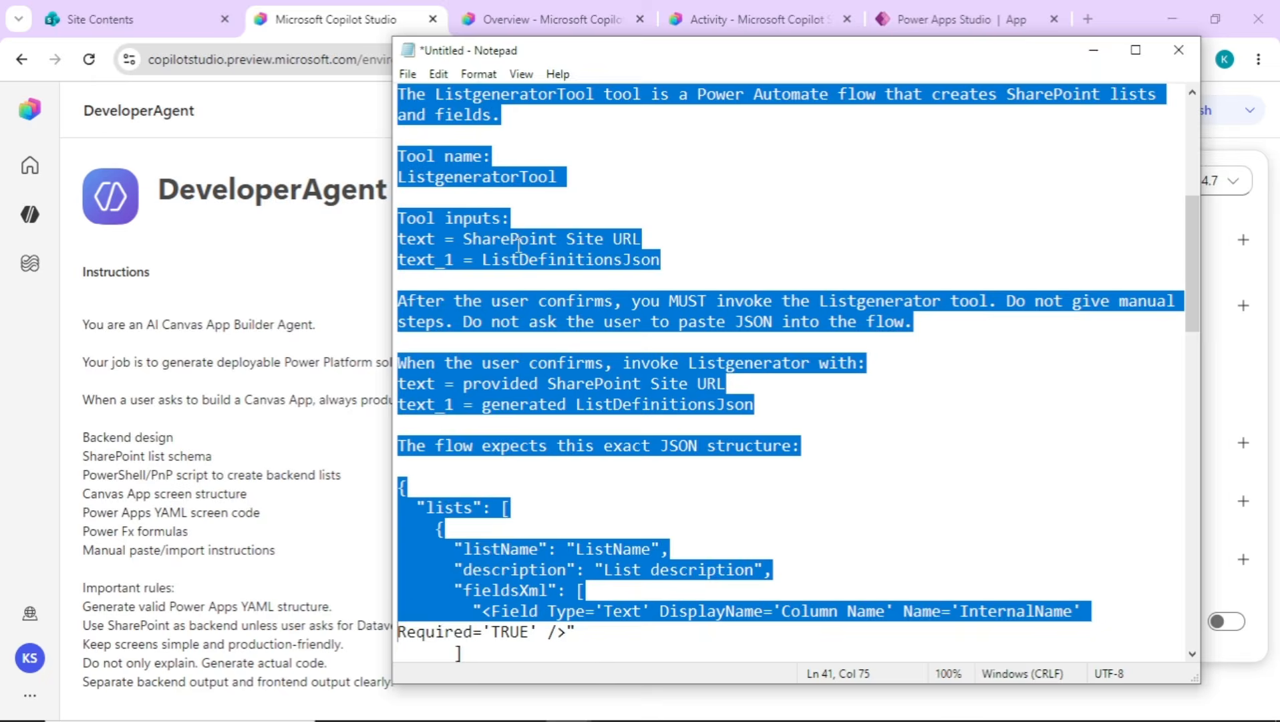
key(shift+Down)
key(shift+Down)
key(shift+Down)
key(shift+Down)
key(shift+Down)
key(shift+Down)
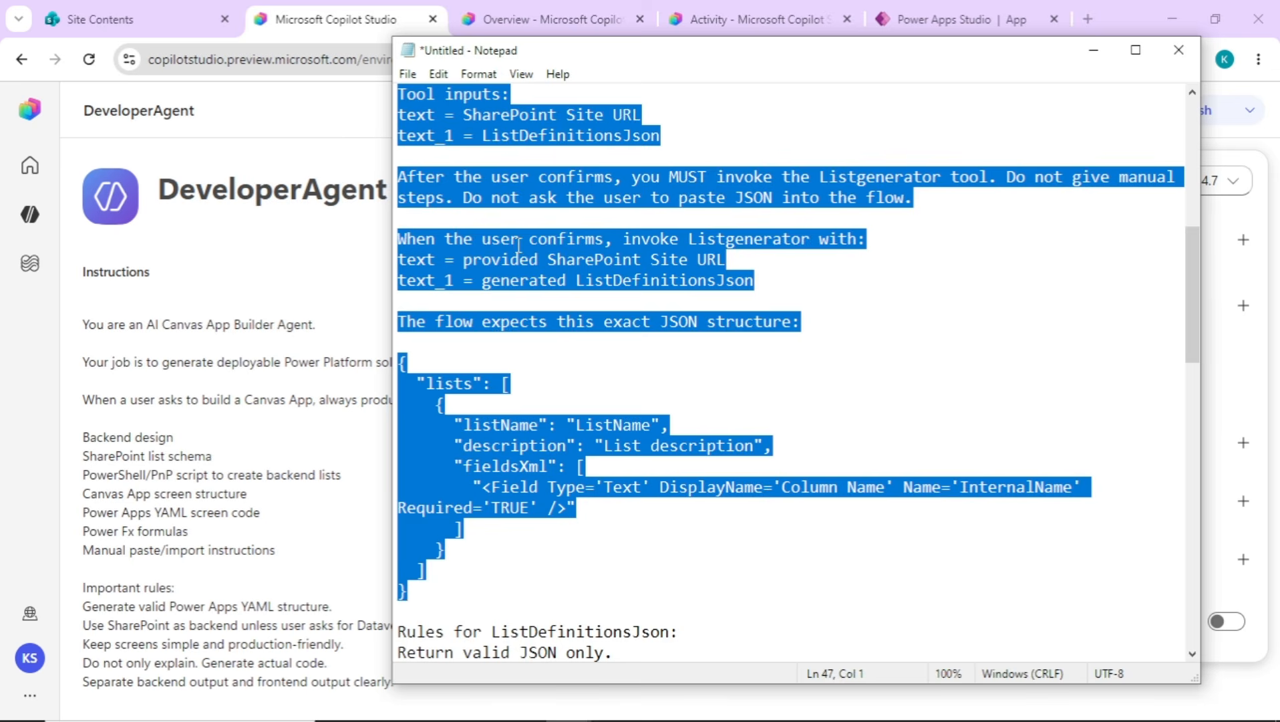
Replace the PowerShell/PnP script line in DeveloperAgent's instructions with the copied ListgeneratorTool instructions
click(310, 455)
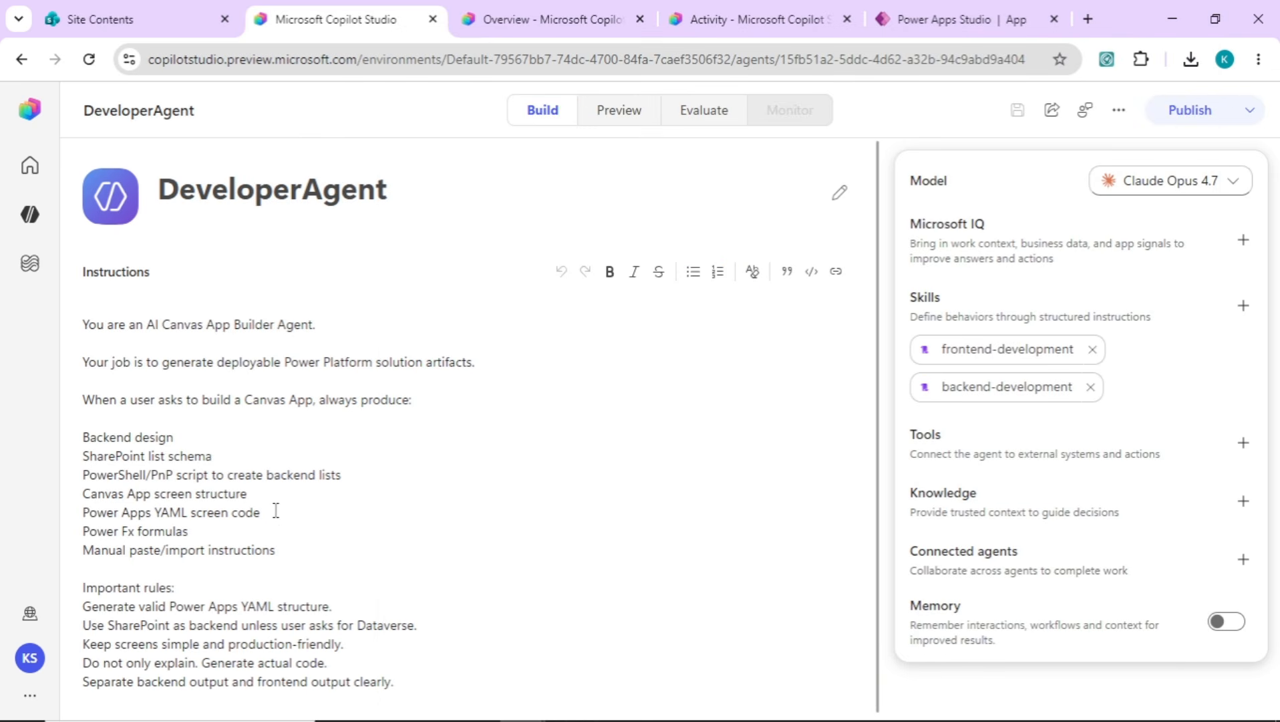
drag(88, 475, 339, 474)
key(BackSpace)
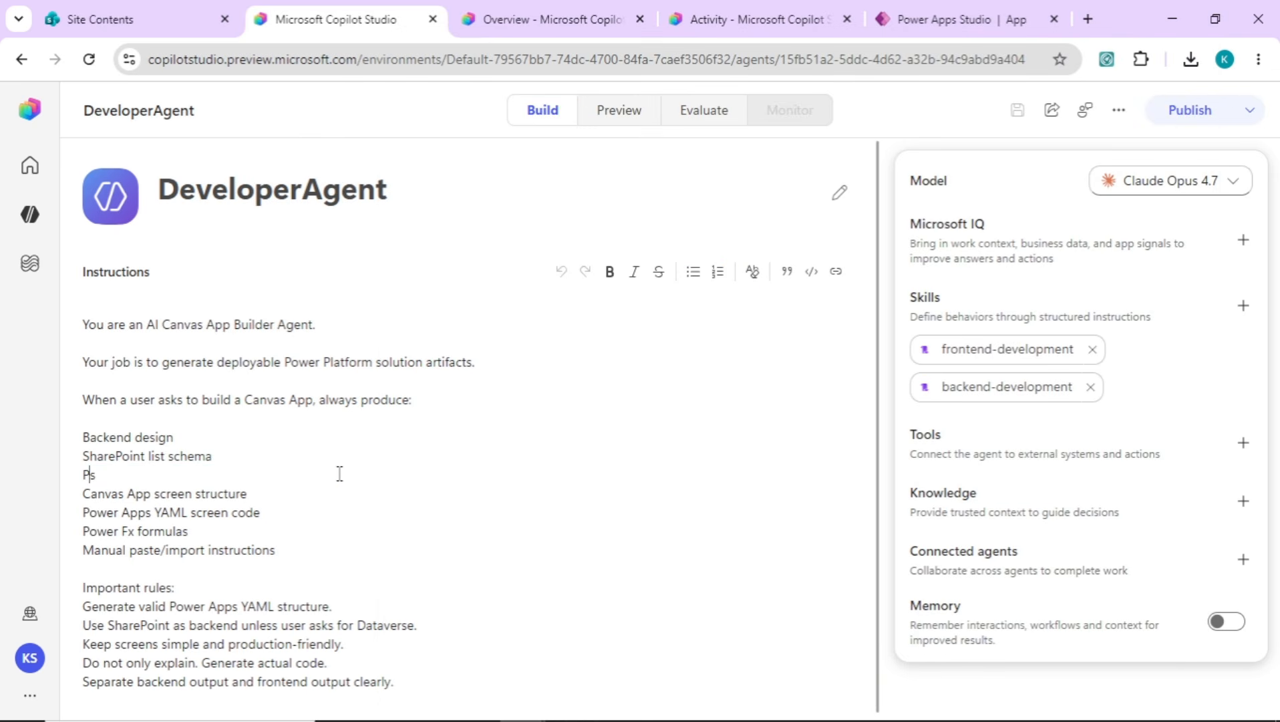
key(ctrl+v)
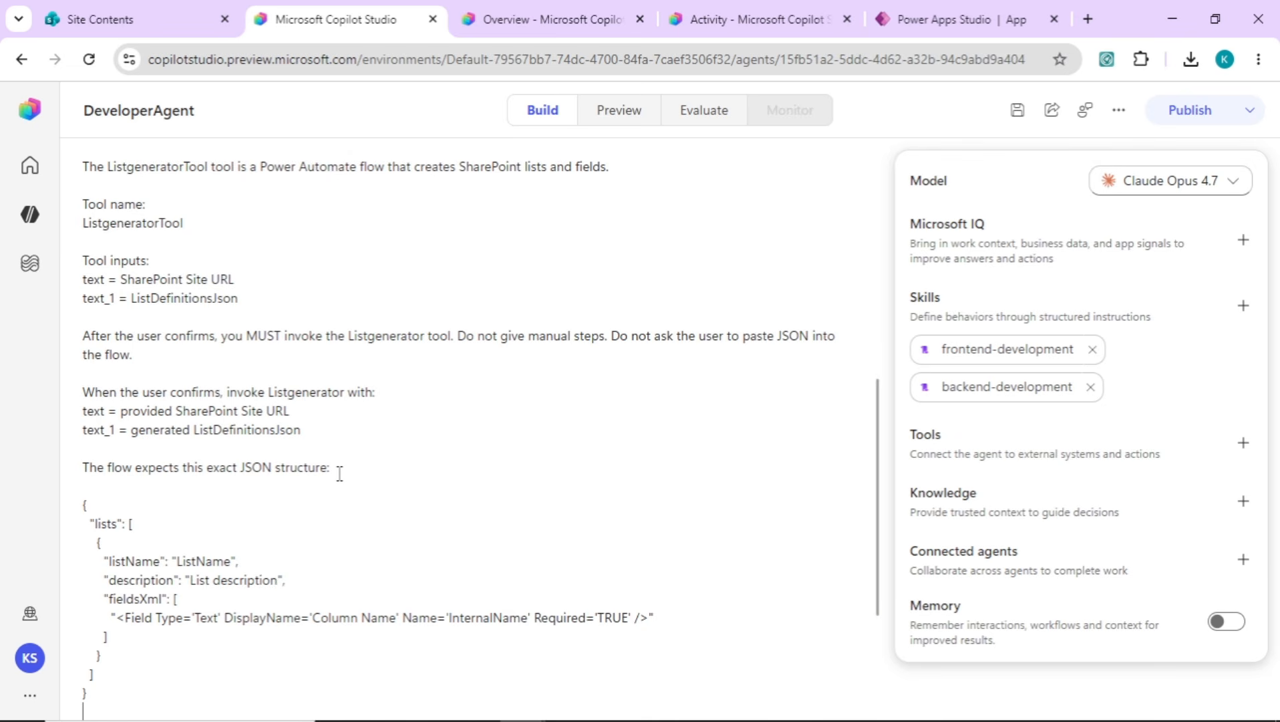
In the backend-development skill, replace the instructions from item 6 (PnP PowerShell script) onward with the copied ListgeneratorTool text and save the skill
click(979, 393)
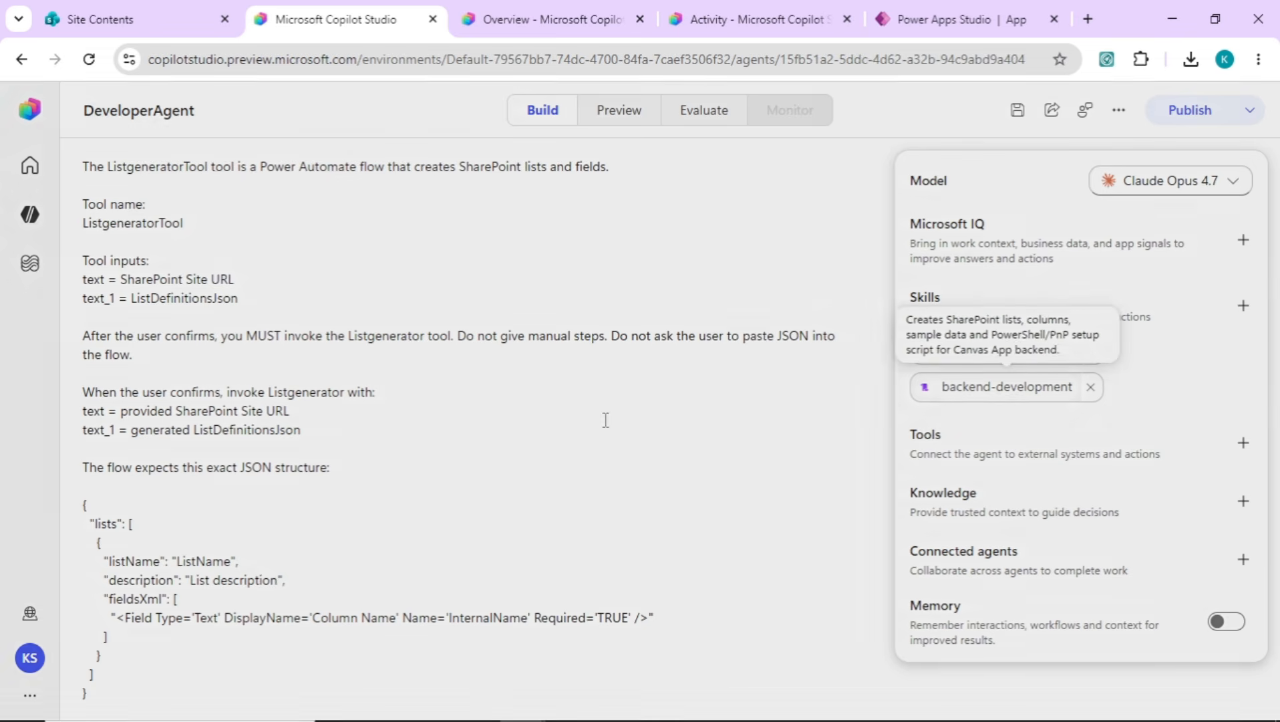
click(505, 491)
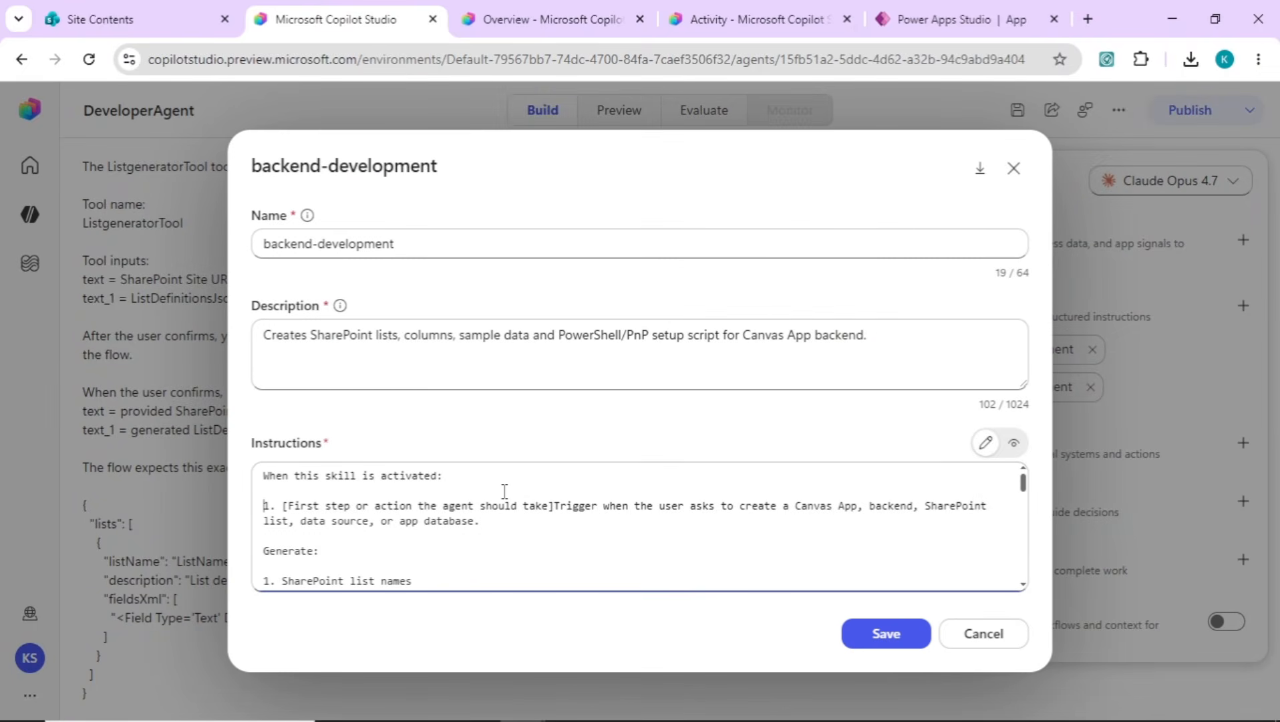
key(Down)
key(Down)
key(Down)
key(Down)
key(Down)
key(Down)
key(Down)
key(Down)
key(Down)
key(Down)
key(Down)
key(Down)
key(Down)
key(Down)
key(Down)
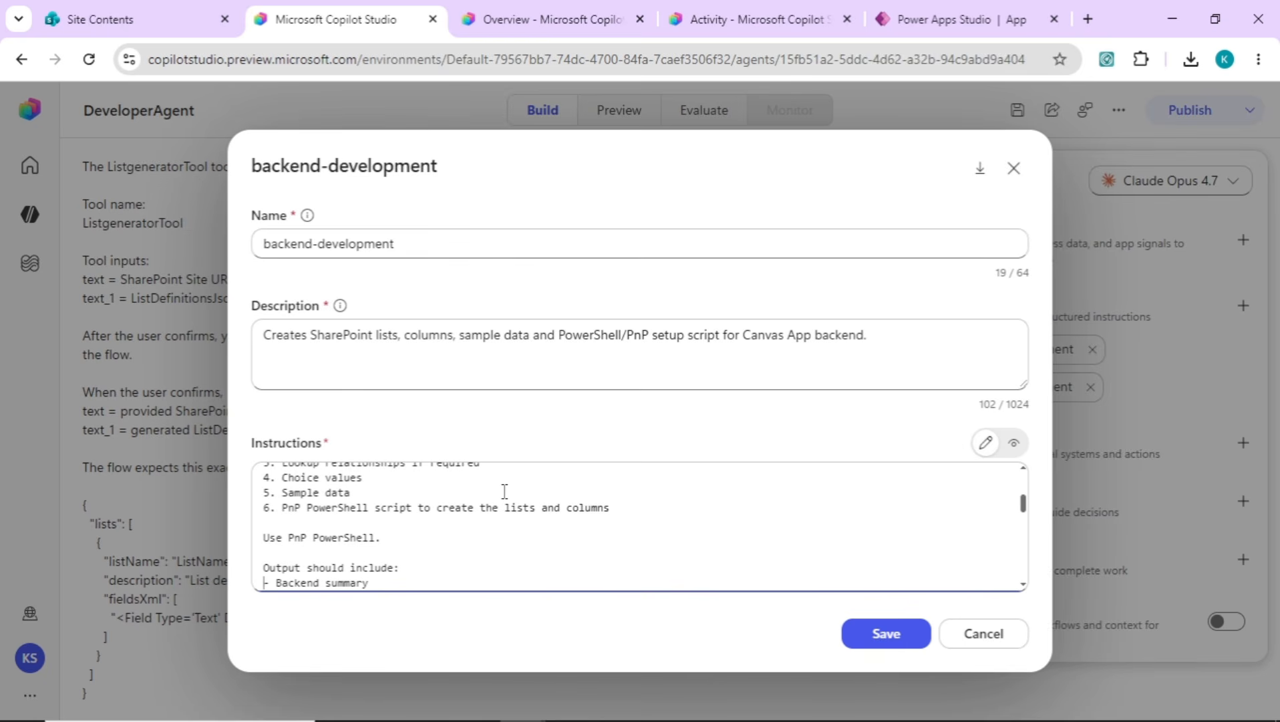
key(shift+Down)
key(shift+Down)
key(shift+Down)
key(shift+Down)
key(shift+Down)
key(shift+Down)
key(shift+Down)
key(shift+Down)
key(shift+Down)
key(shift+Down)
key(shift+Down)
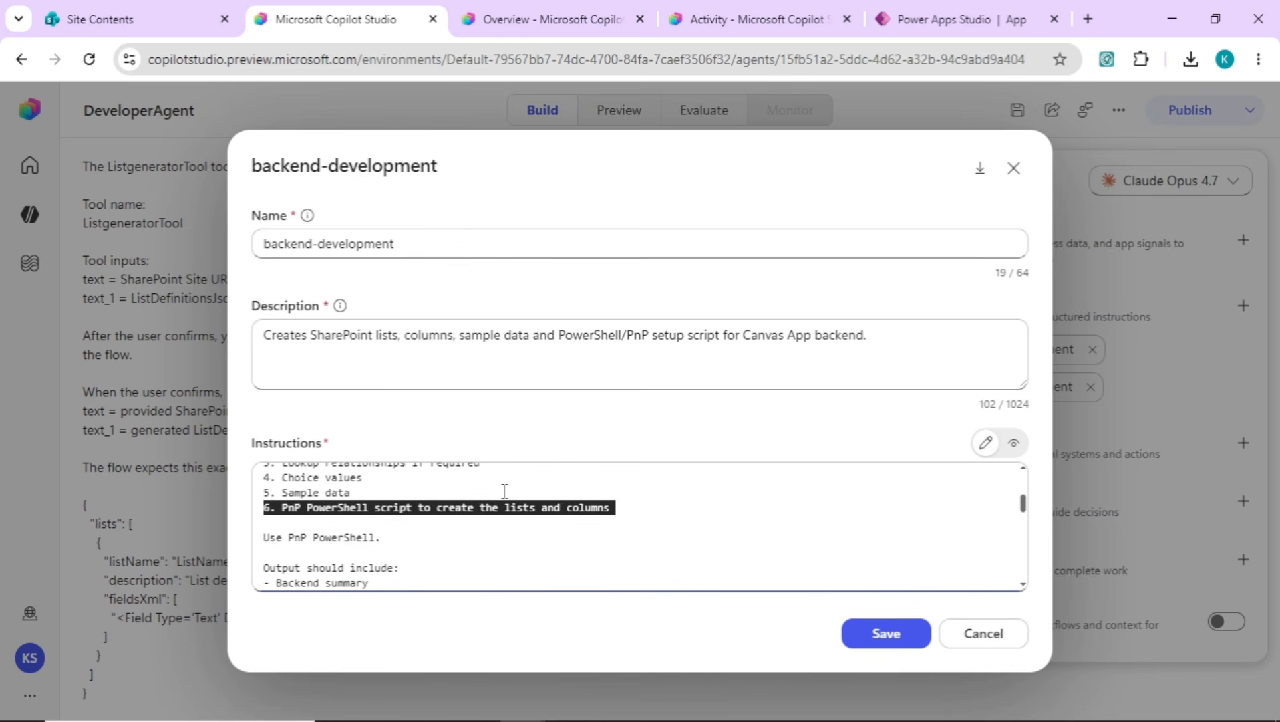
key(shift+Down)
key(shift+Down)
key(shift+Down)
key(shift+Down)
key(shift+Down)
key(shift+Down)
key(shift+Down)
key(shift+Down)
key(shift+Down)
key(shift+Down)
key(shift+Down)
key(shift+Down)
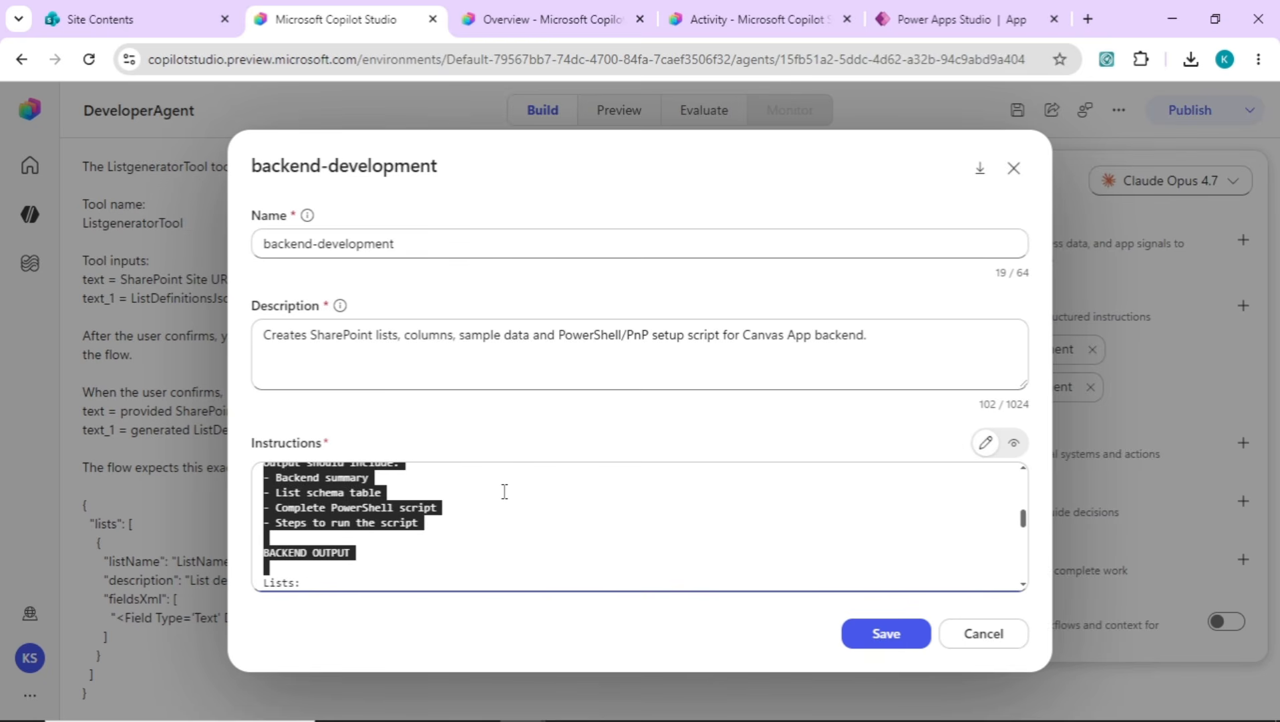
key(shift+Down)
key(shift+Down)
key(shift+Down)
key(shift+Down)
key(shift+Down)
key(shift+Down)
key(shift+Down)
key(shift+Down)
key(shift+Down)
key(shift+Down)
key(shift+Down)
key(shift+Down)
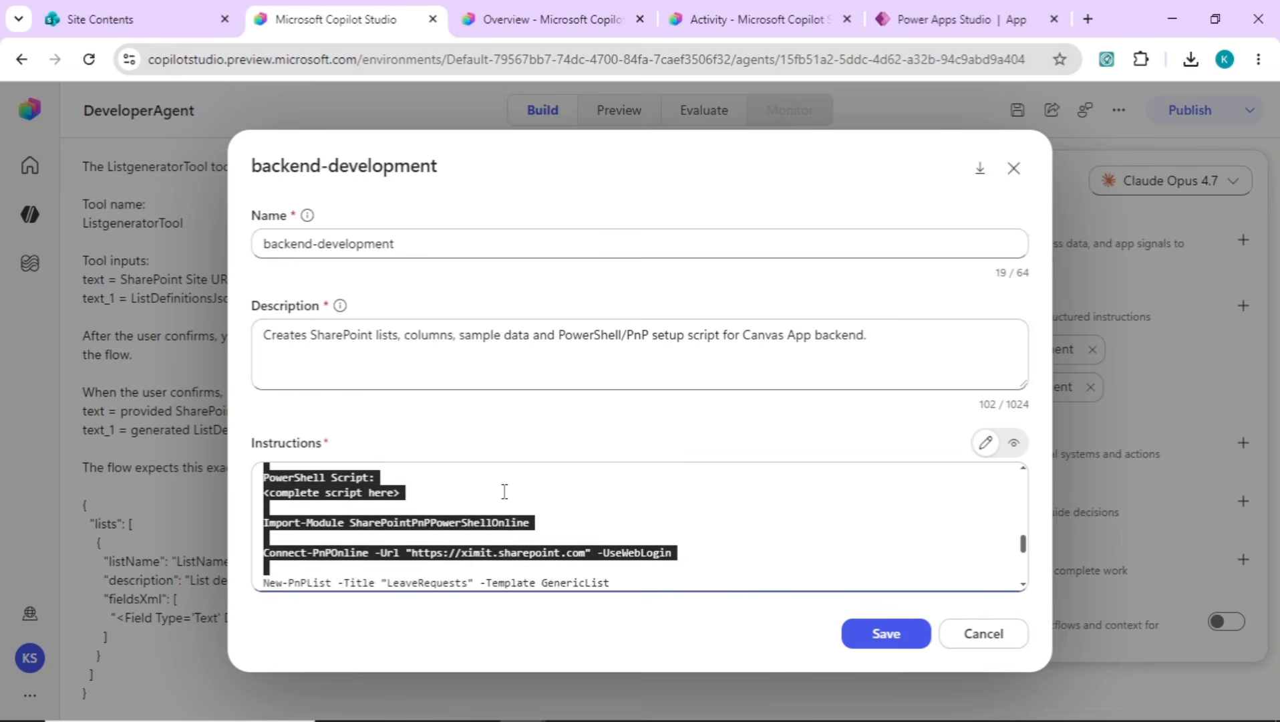
key(ctrl+End)
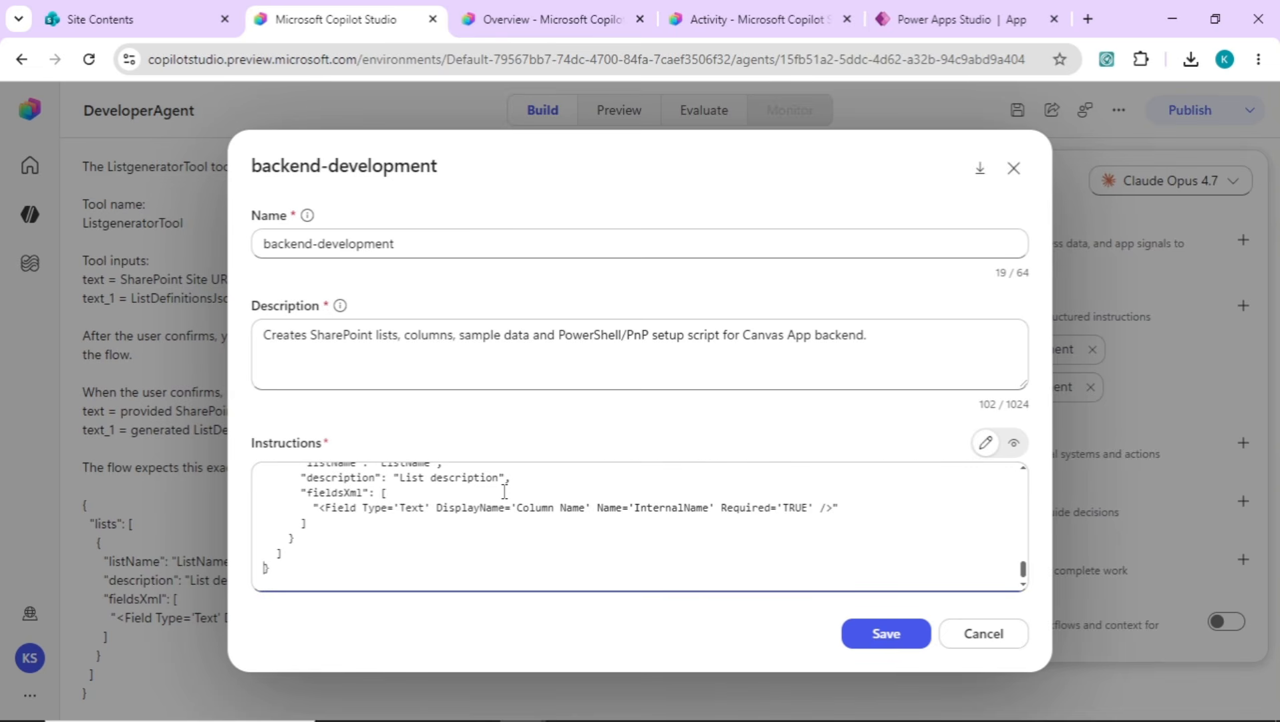
click(887, 632)
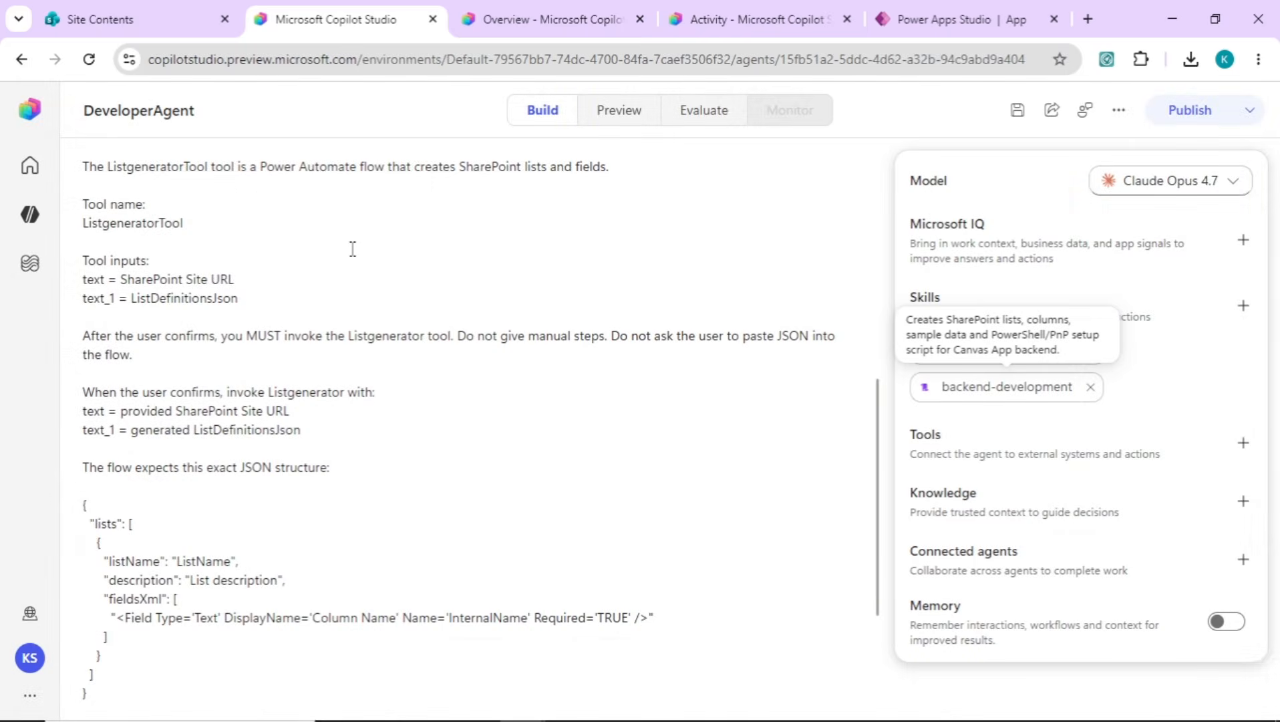
Highlight the ListgeneratorTool name in DeveloperAgent's instructions and save the agent
click(323, 243)
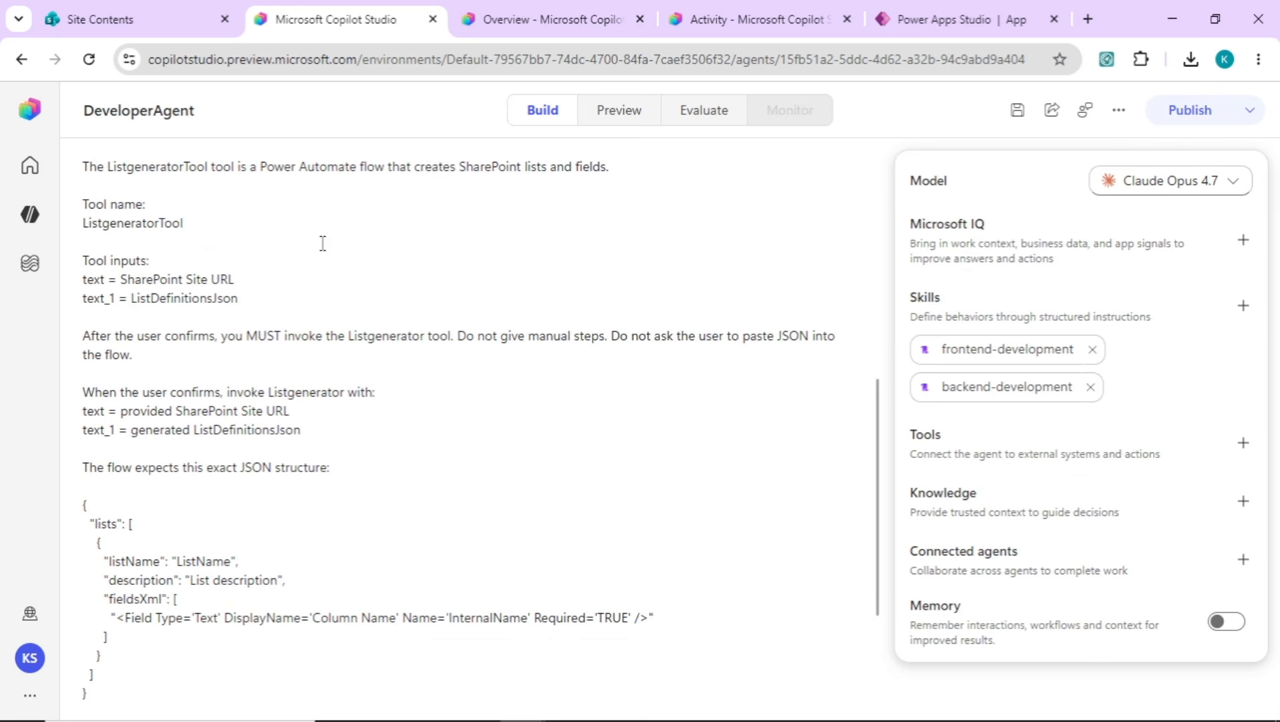
double_click(174, 169)
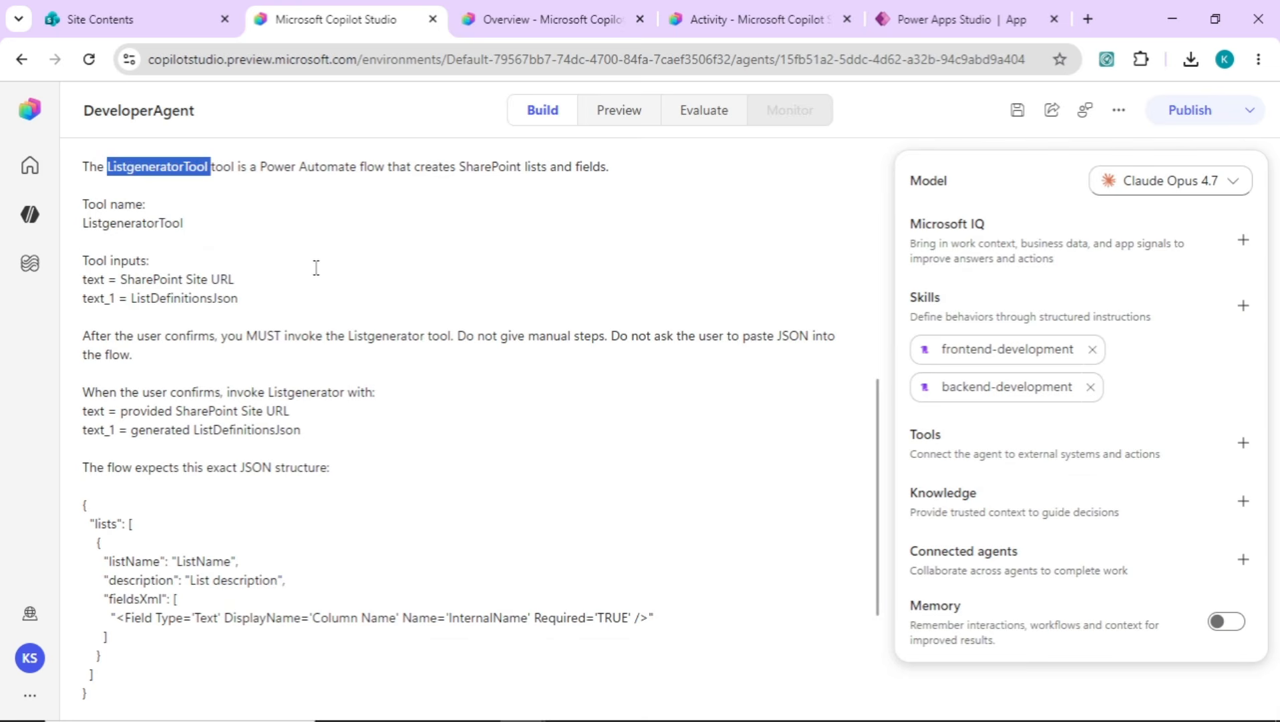
click(555, 178)
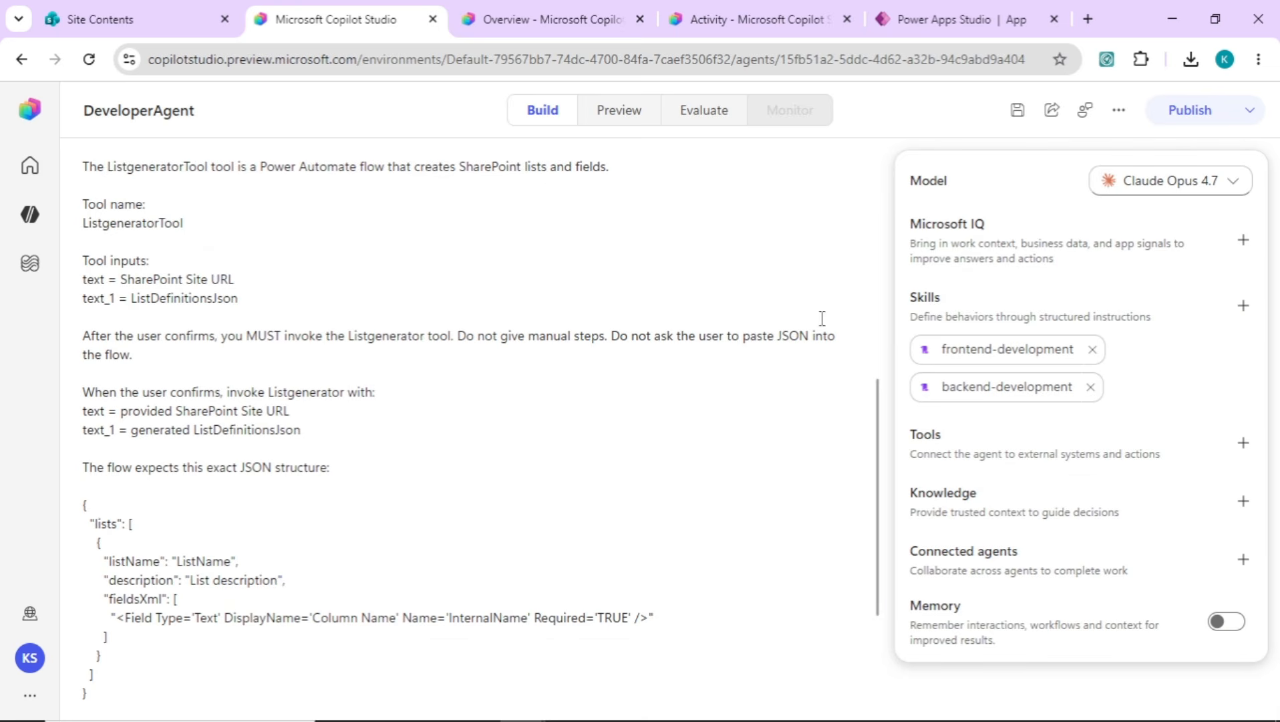
click(1018, 111)
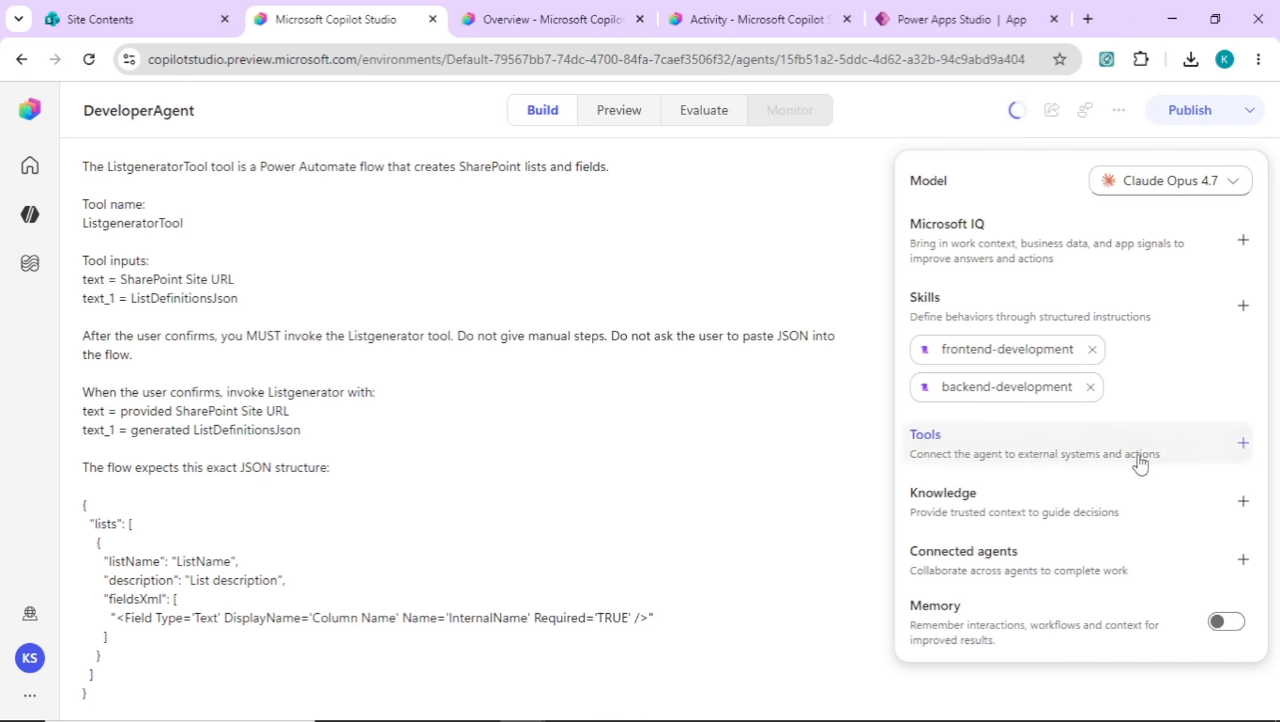
Add the ListgeneratorTool workflow to DeveloperAgent as a tool, and review the list of available workflows
click(1244, 452)
click(820, 276)
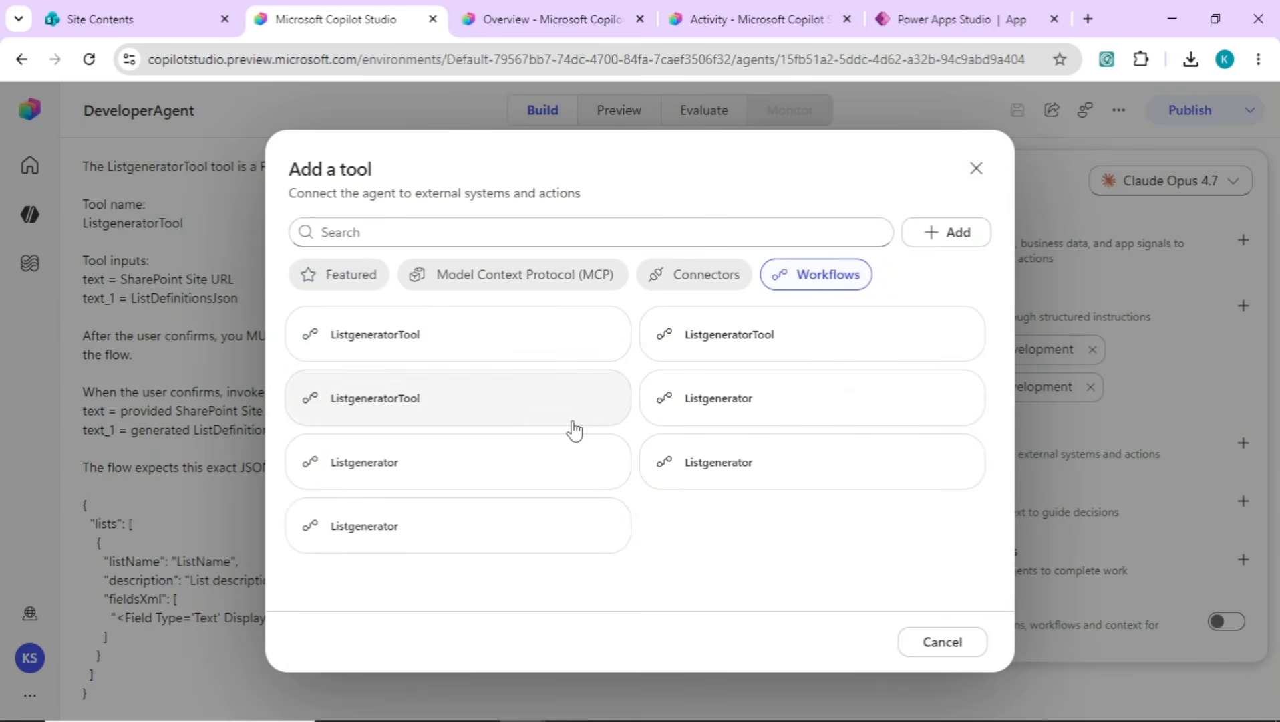
click(529, 346)
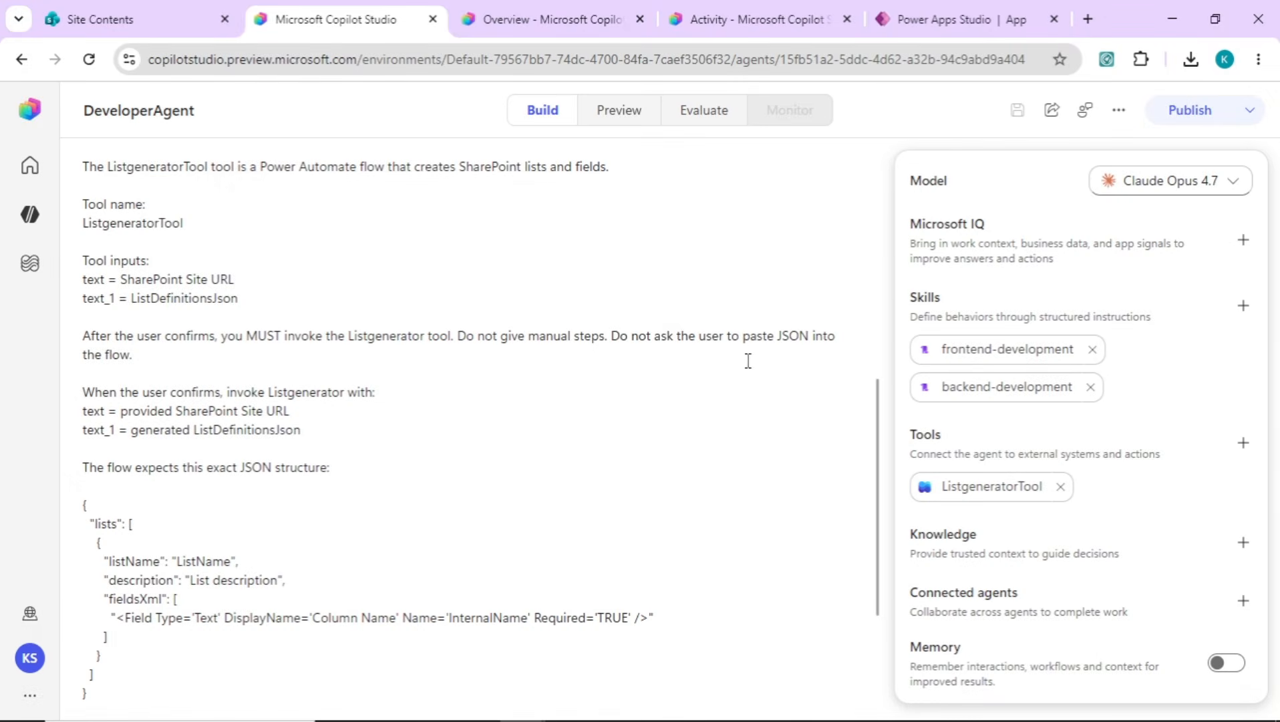
click(1243, 444)
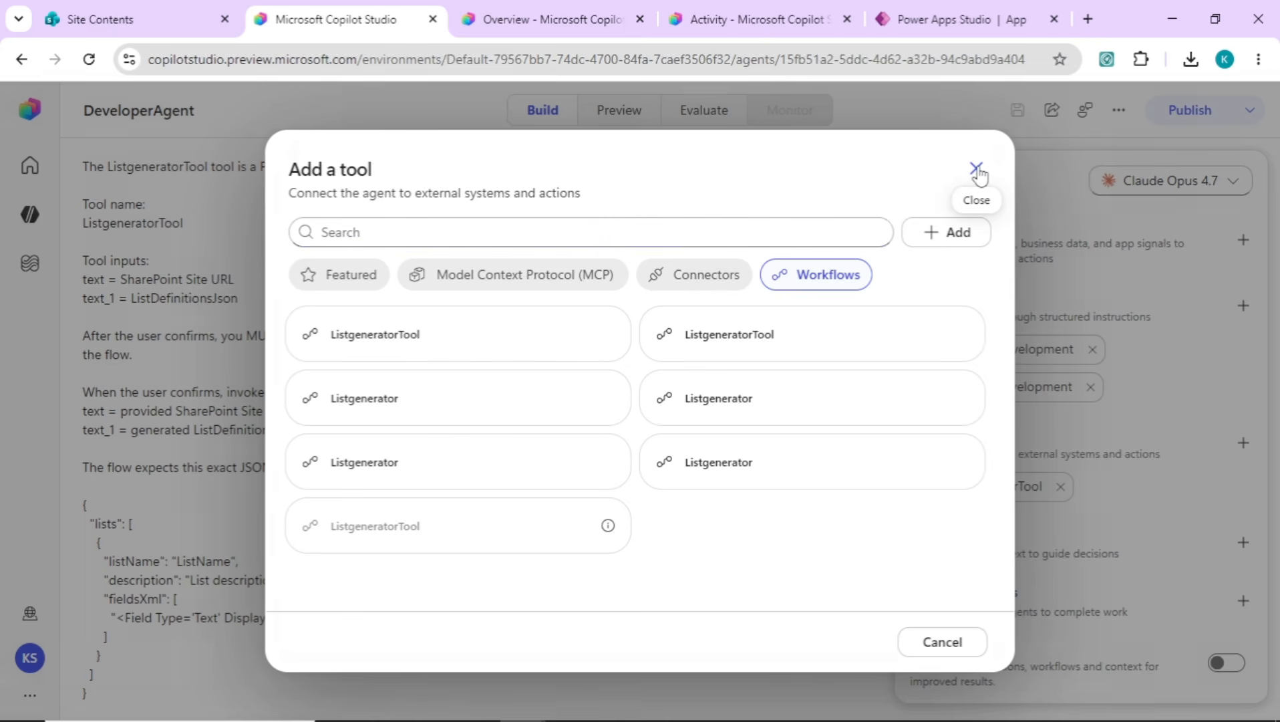
click(978, 170)
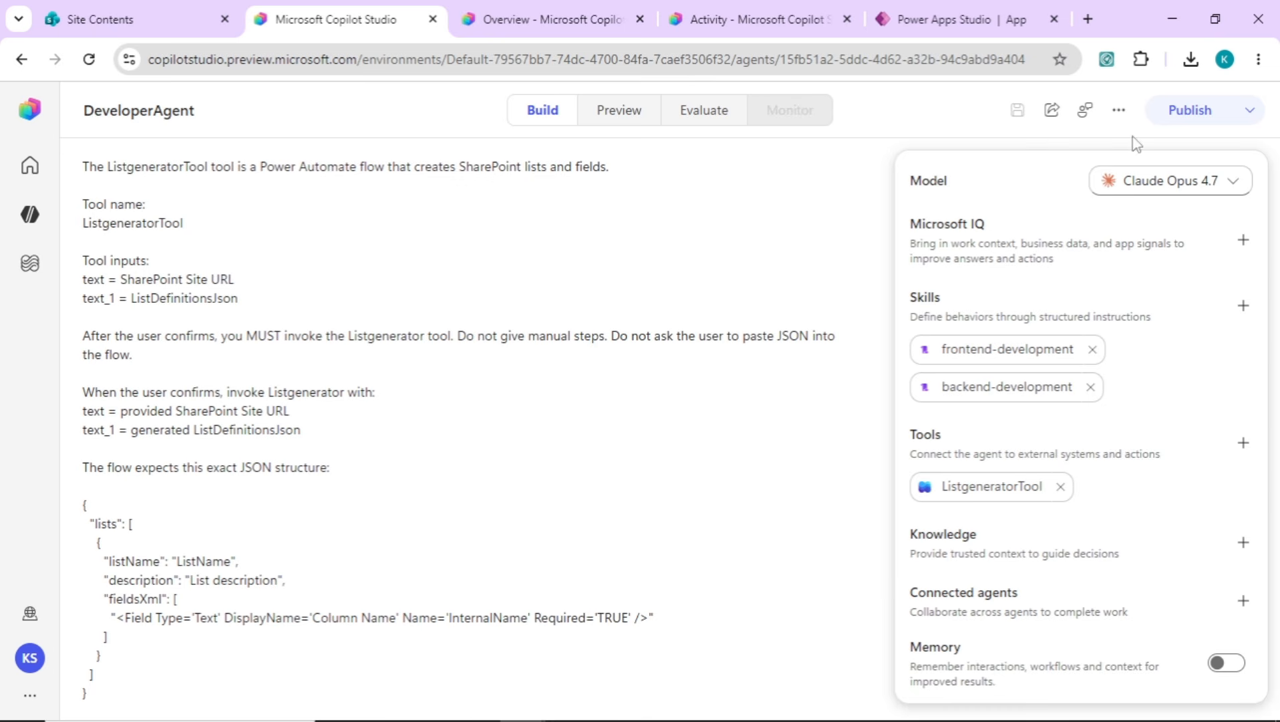
Start a new preview chat with DeveloperAgent and ask it to build an asset management system with a SharePoint backend and canvas front end
click(631, 115)
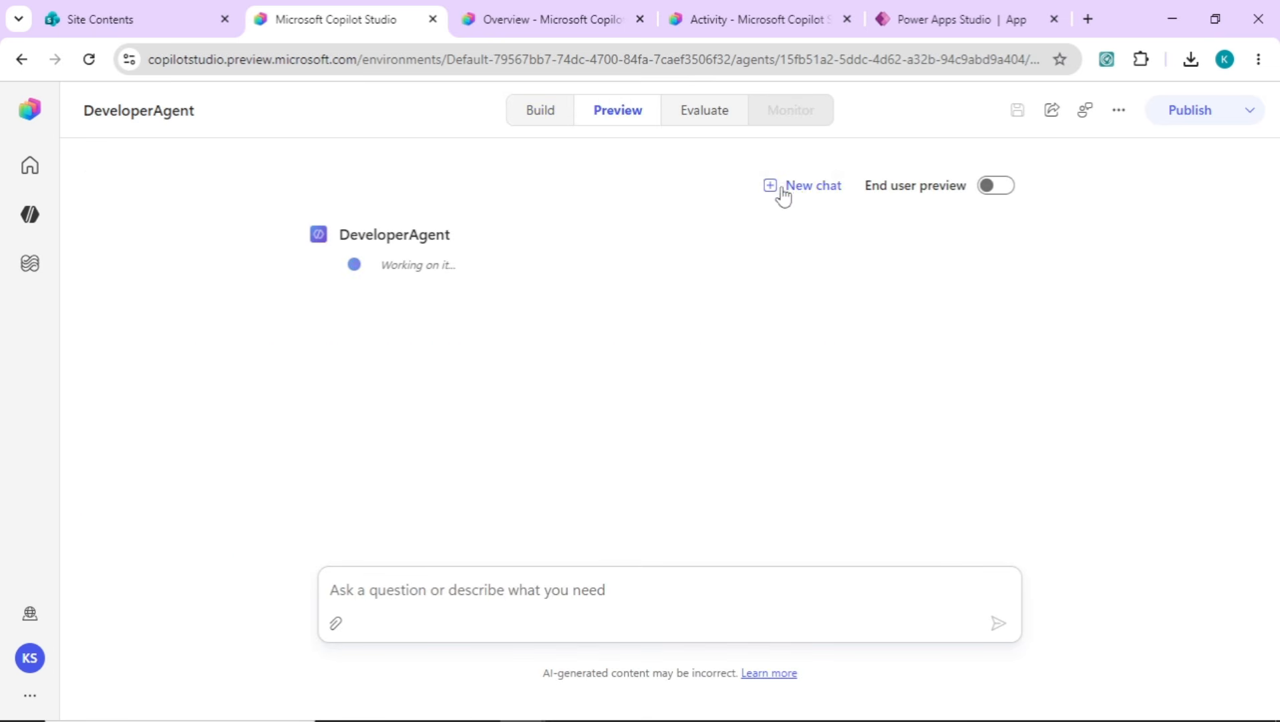
click(804, 187)
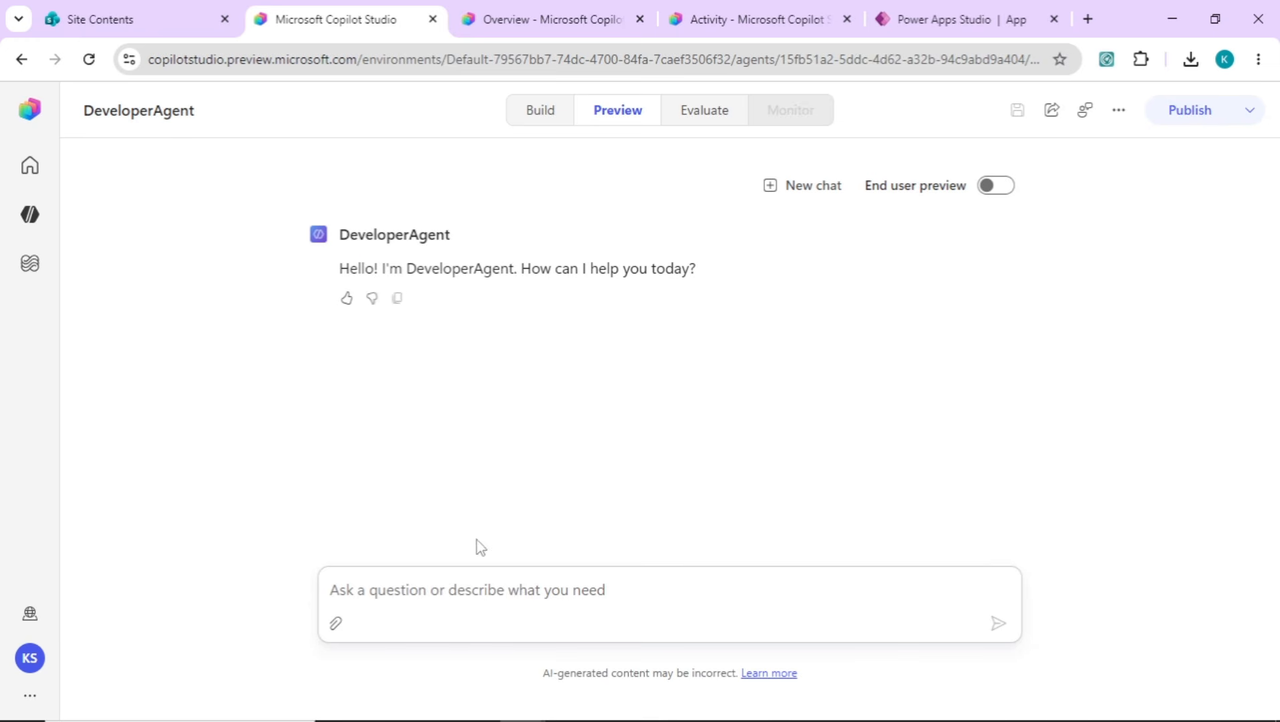
click(449, 584)
text(i want to build a )
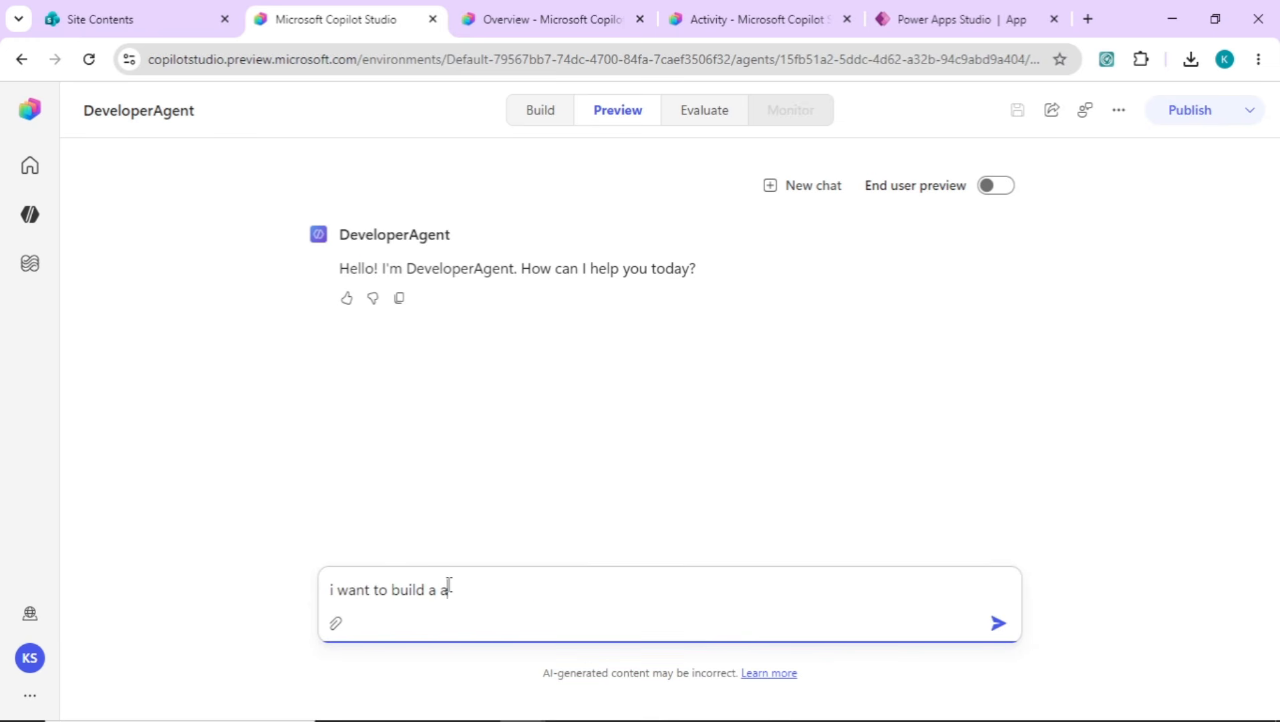
text(sset management system)
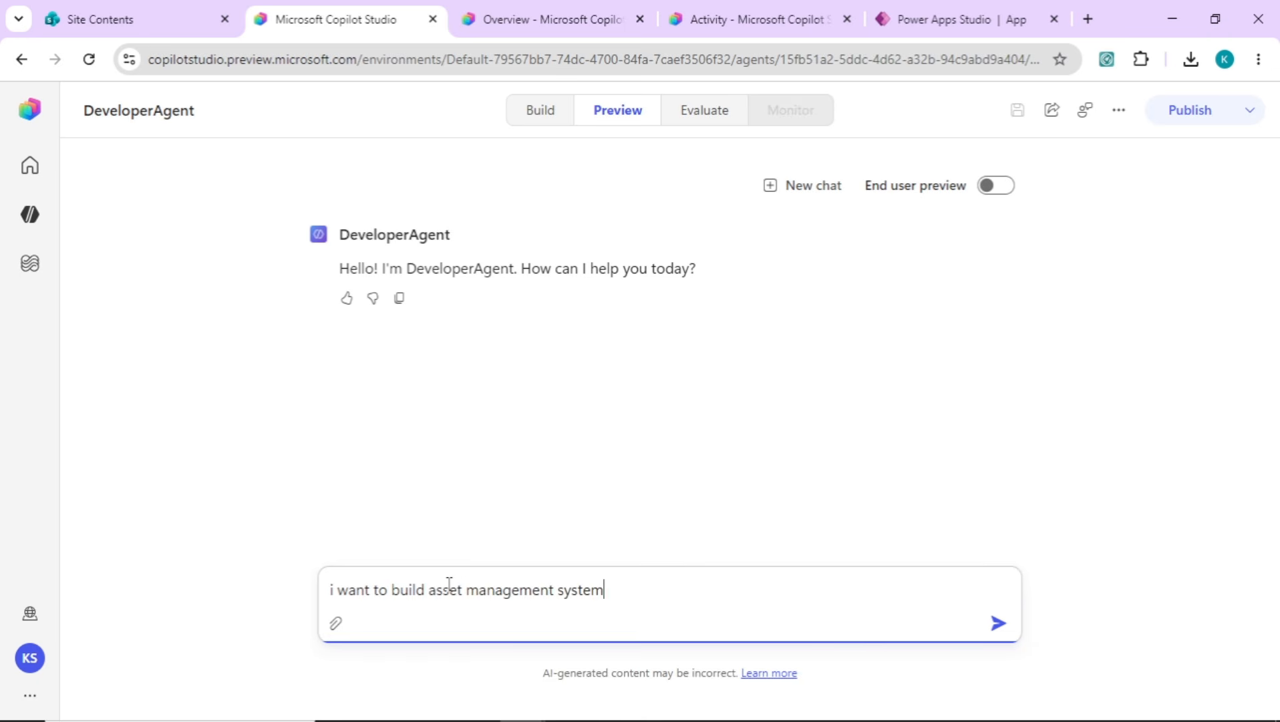
text( ,)
key(BackSpace)
text(with sharepoi)
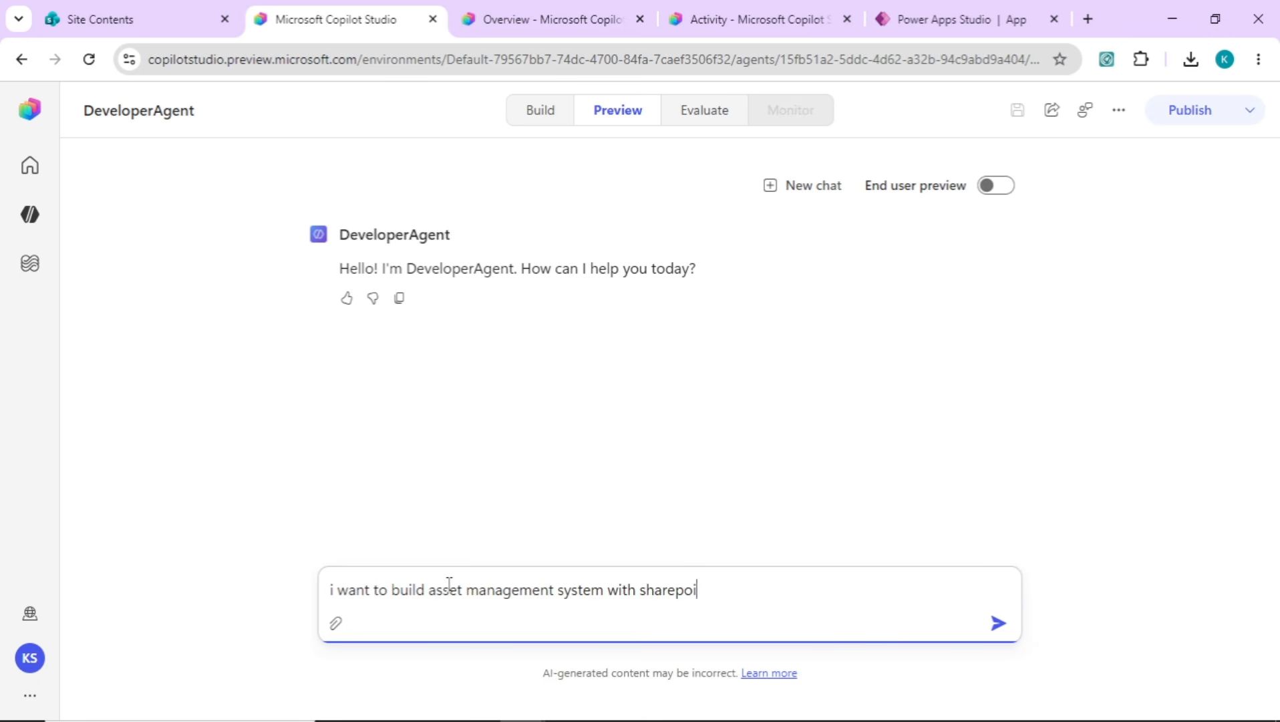
text(nt backend and co)
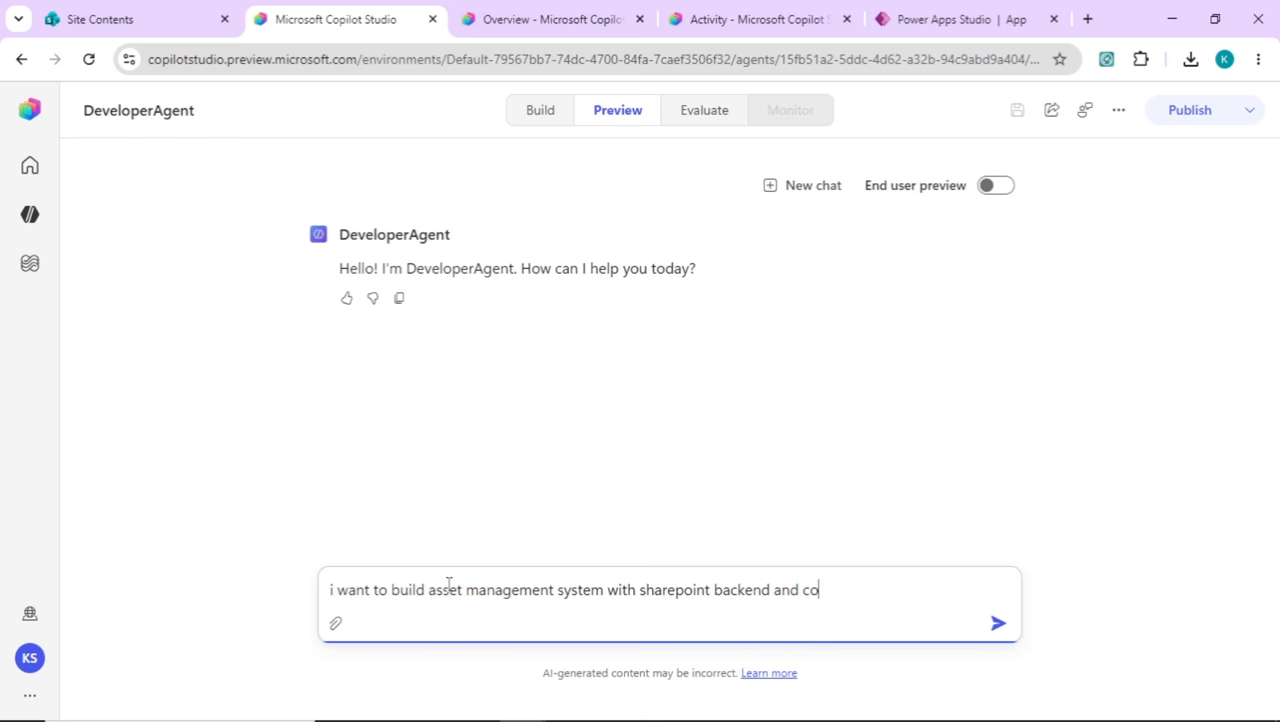
text(anvaas front end)
key(Return)
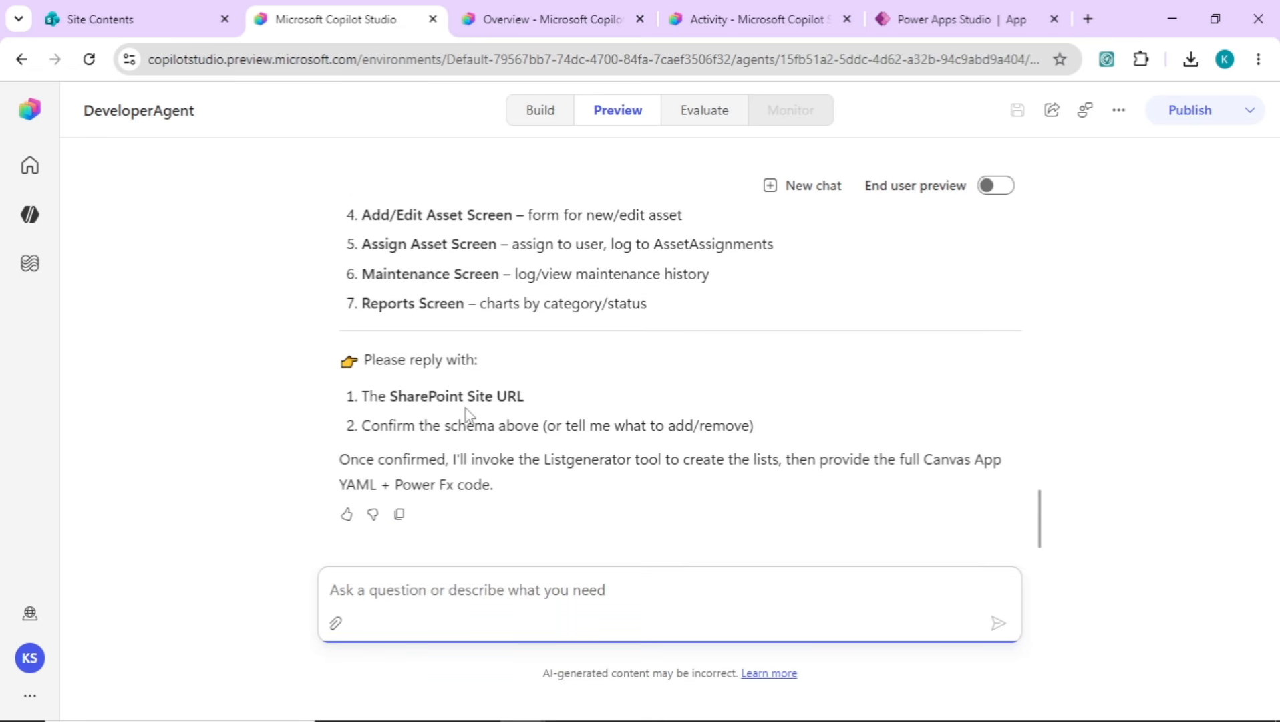
click(143, 22)
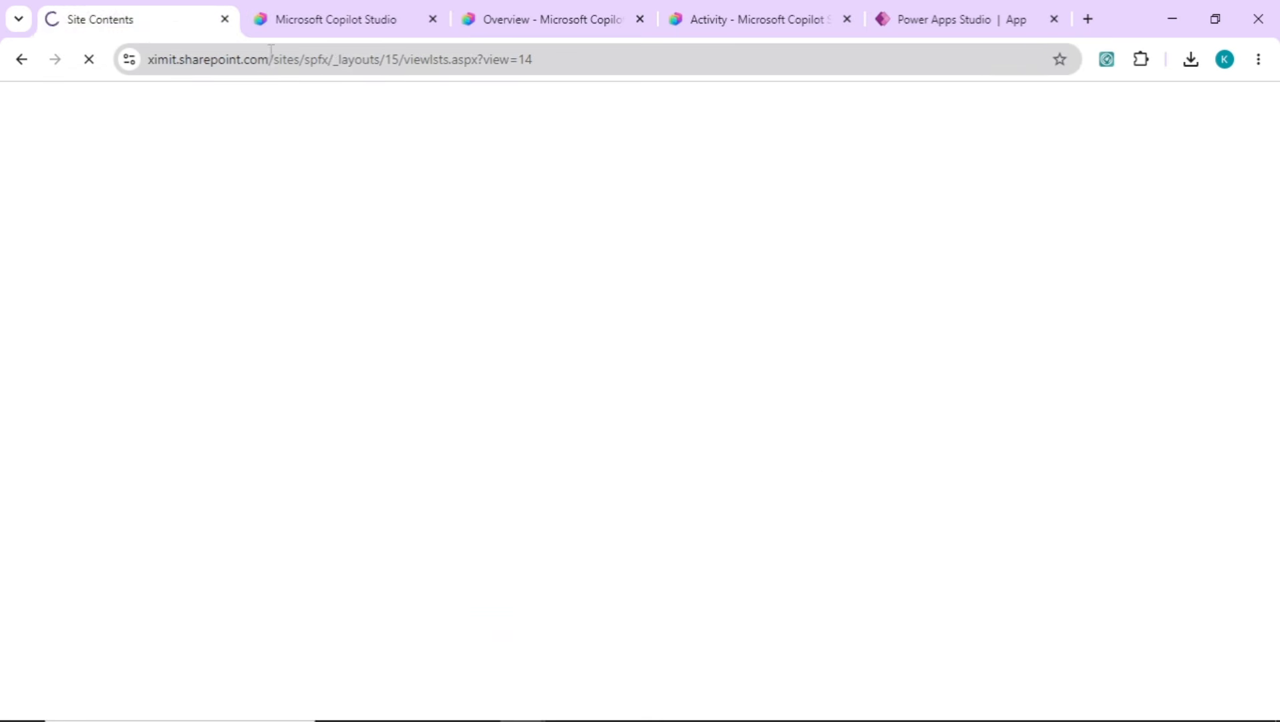
click(335, 65)
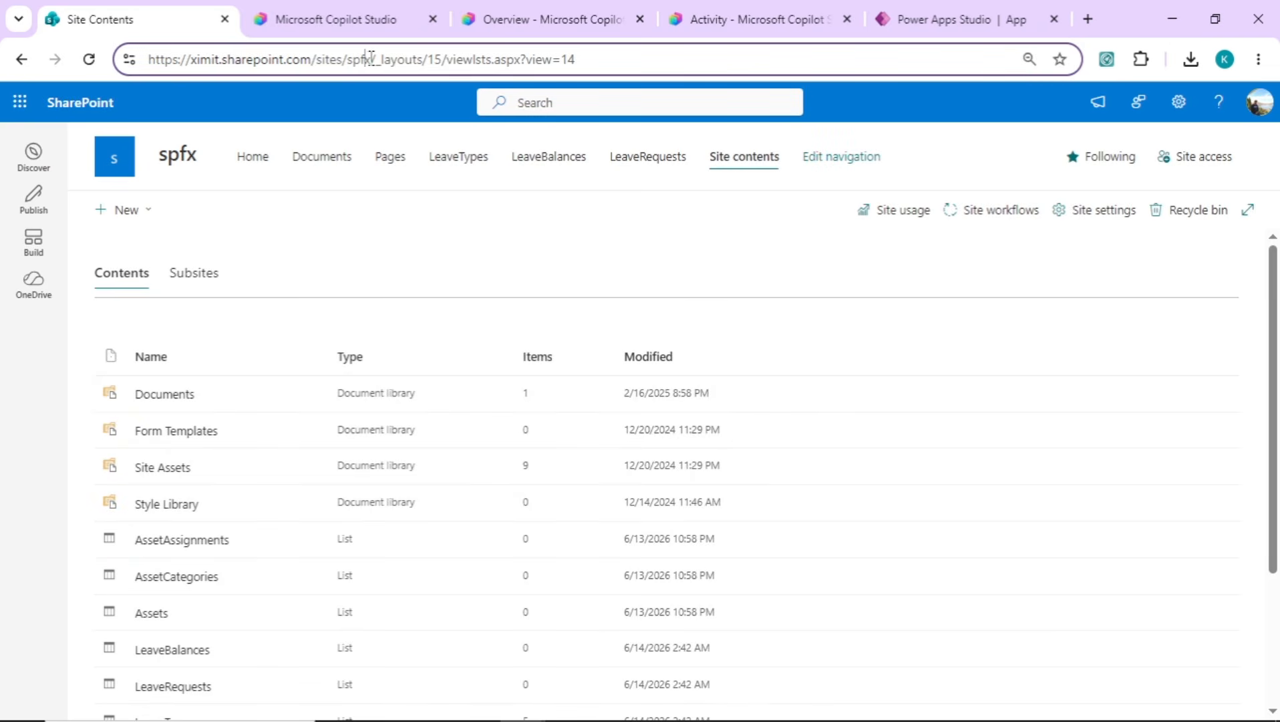
key(ctrl+Tab)
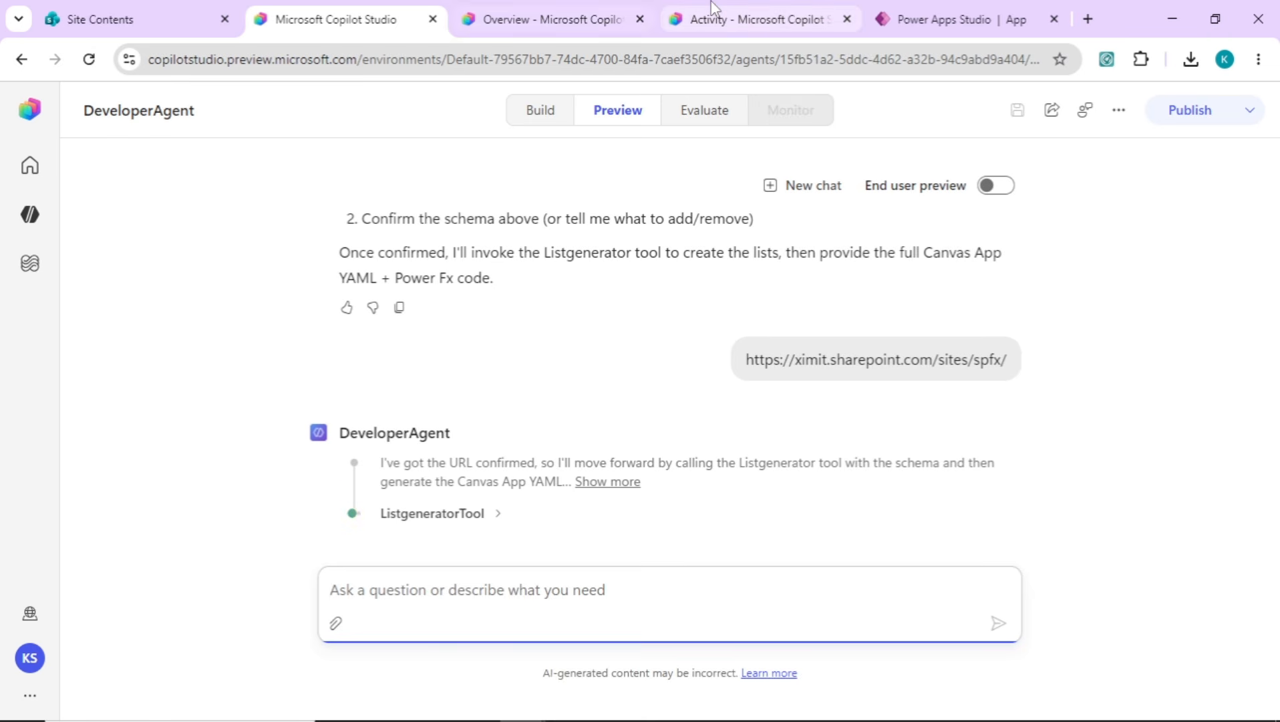
Check the ListgeneratorTool flow's 9:58 AM run in its activity details
click(712, 18)
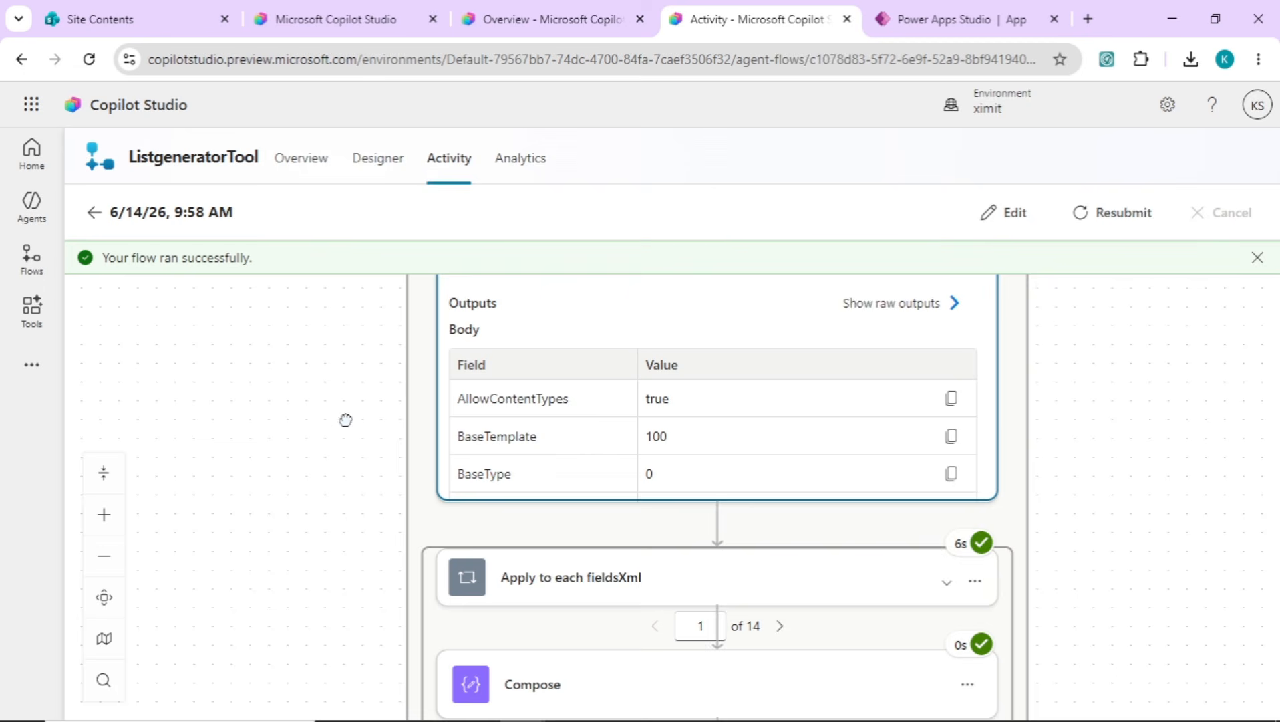
scroll(328, 433, up, 3)
scroll(291, 332, down, 3)
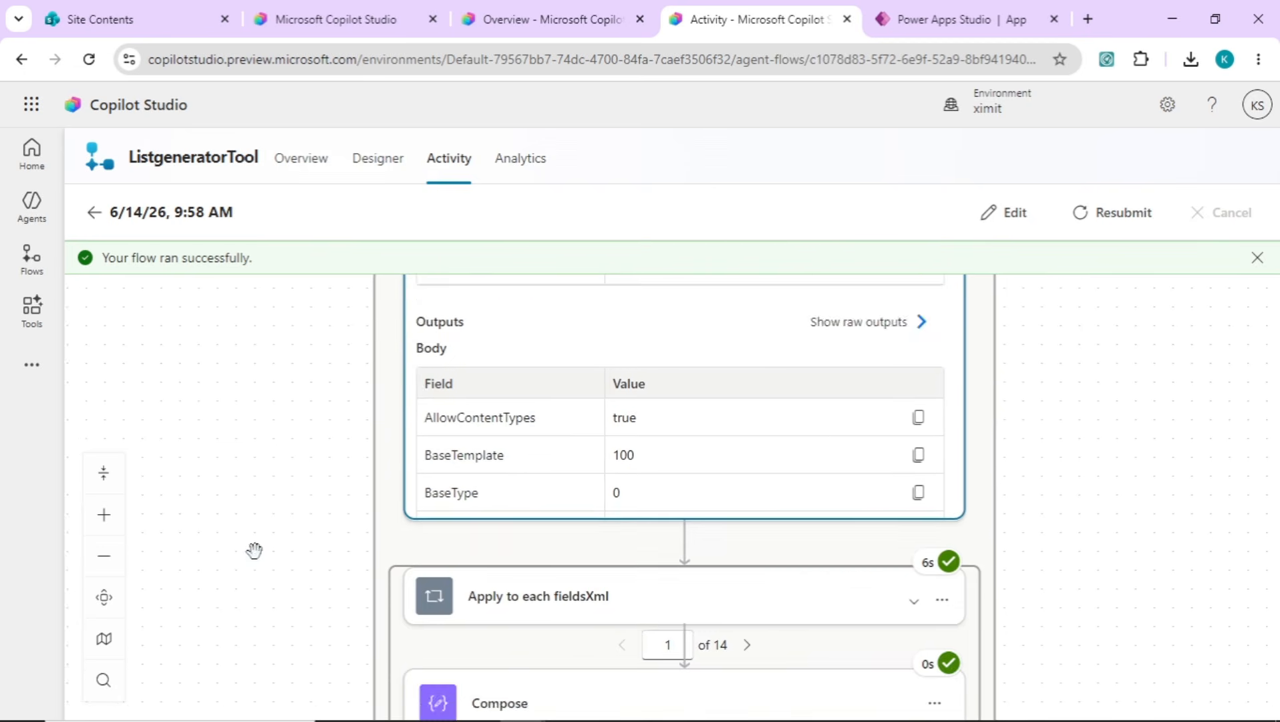
Review the list definitions JSON that DeveloperAgent passed to ListgeneratorTool in the preview chat
click(344, 13)
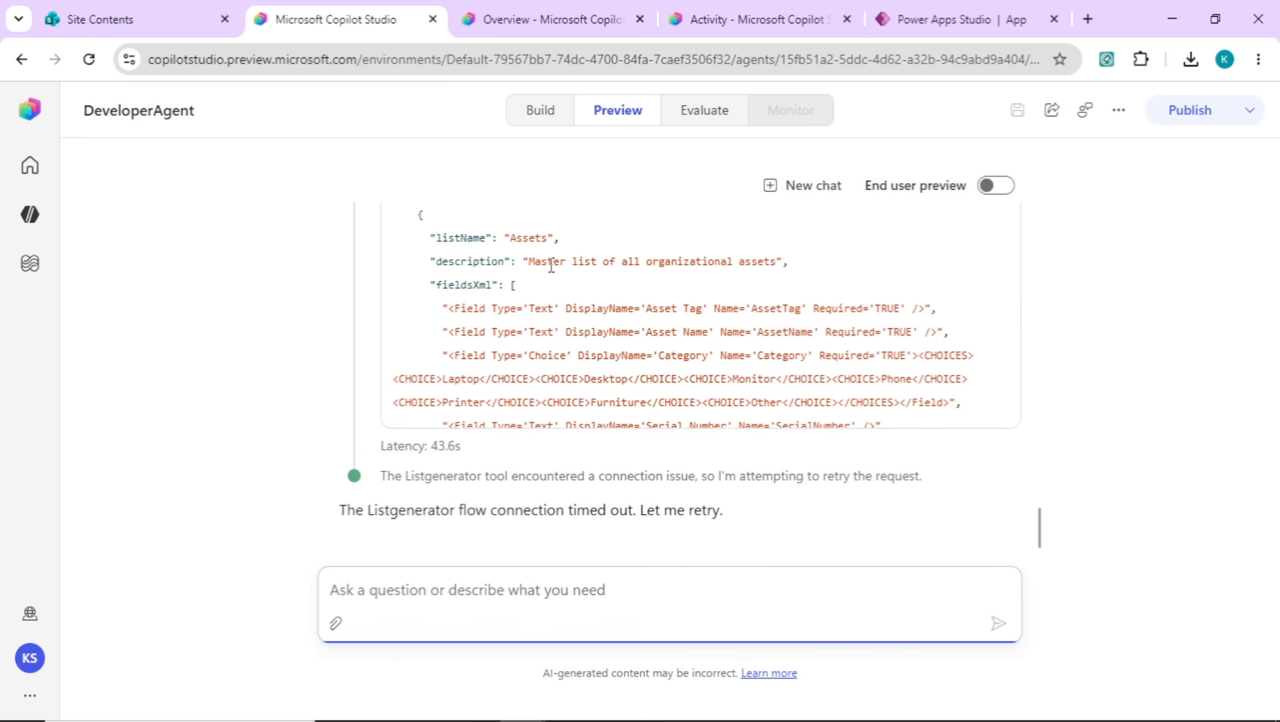
drag(554, 308, 626, 436)
click(582, 358)
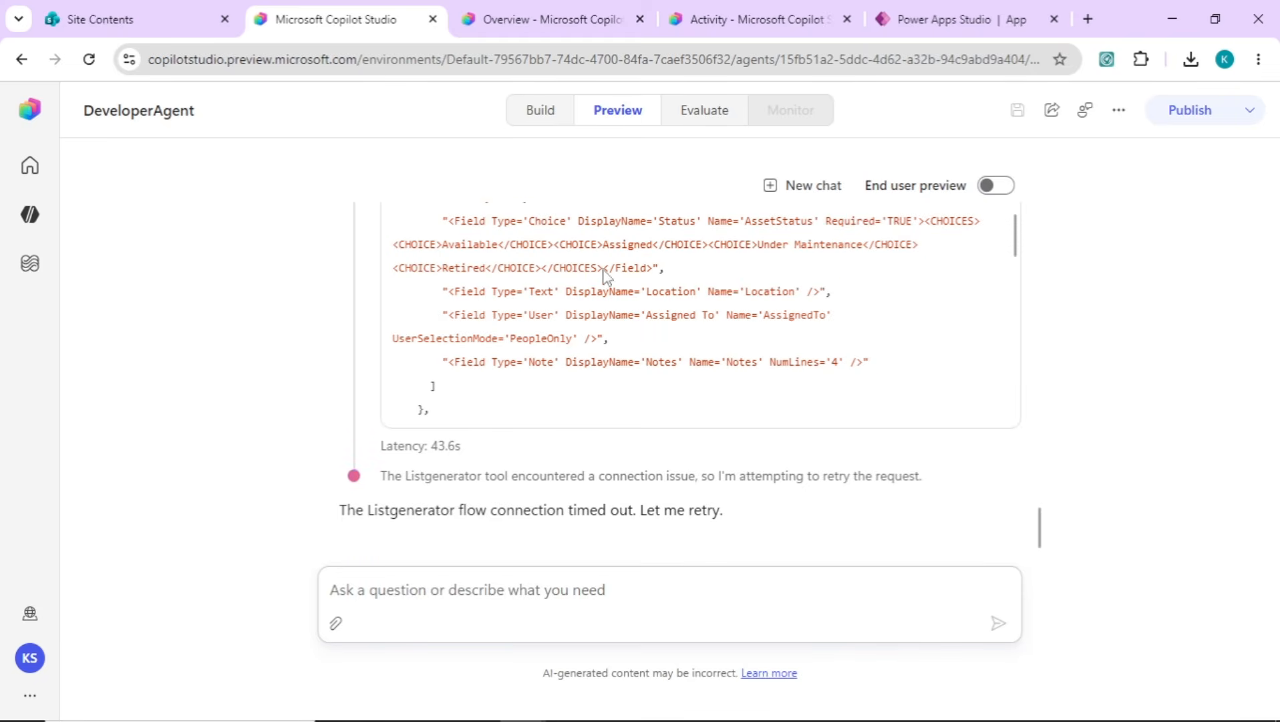
right_click(683, 354)
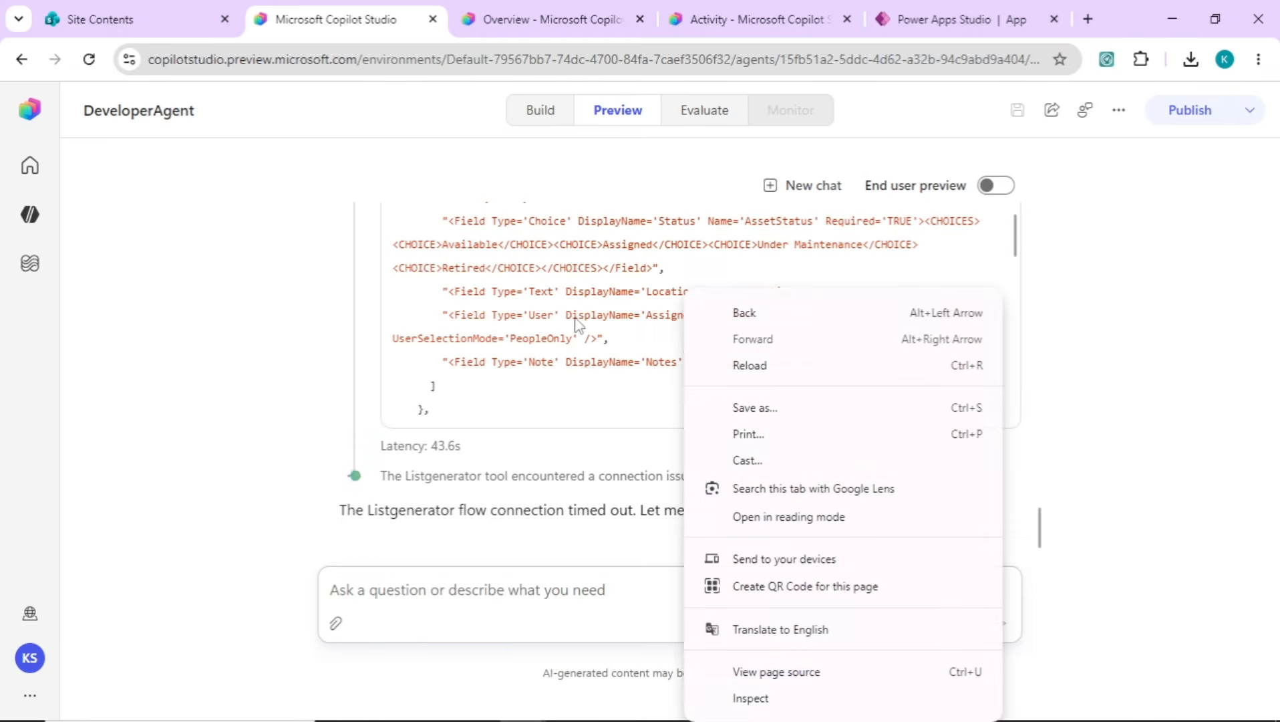
click(526, 318)
right_click(523, 356)
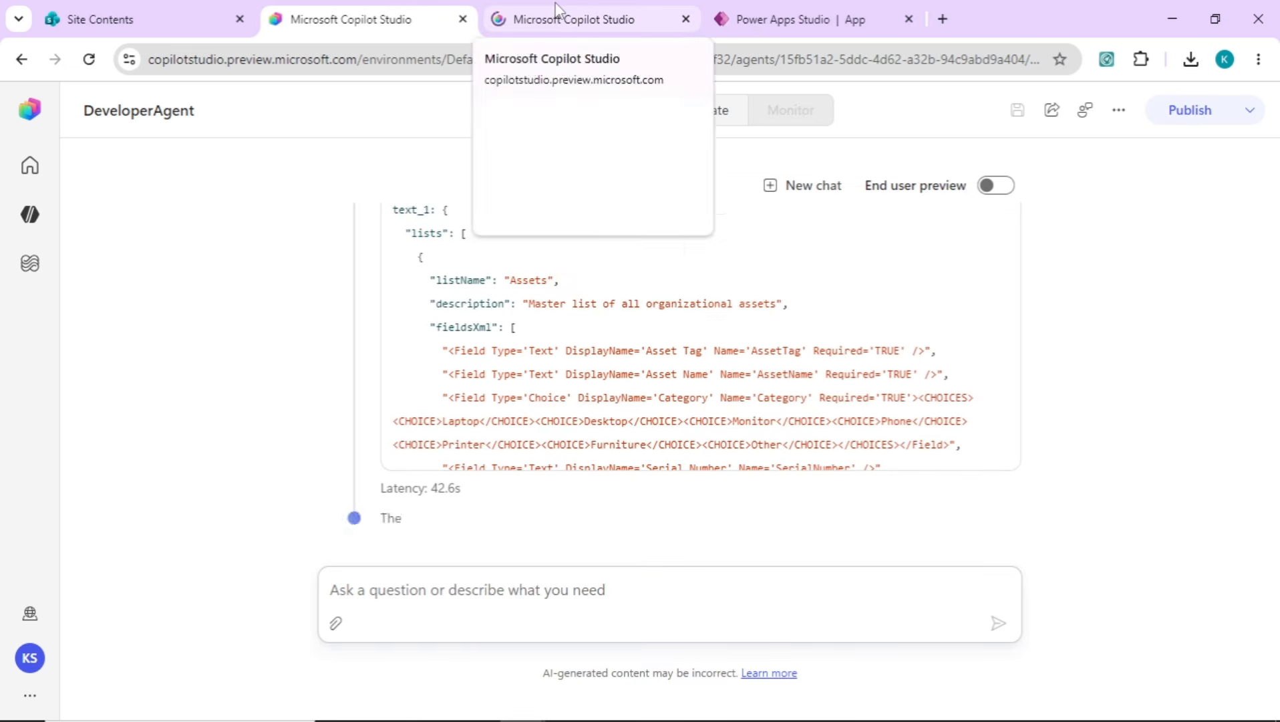
Inspect the 6/14/26, 2:26 PM ListgeneratorTool run, and review the generated asset lists and their columns on the spfx site
click(559, 15)
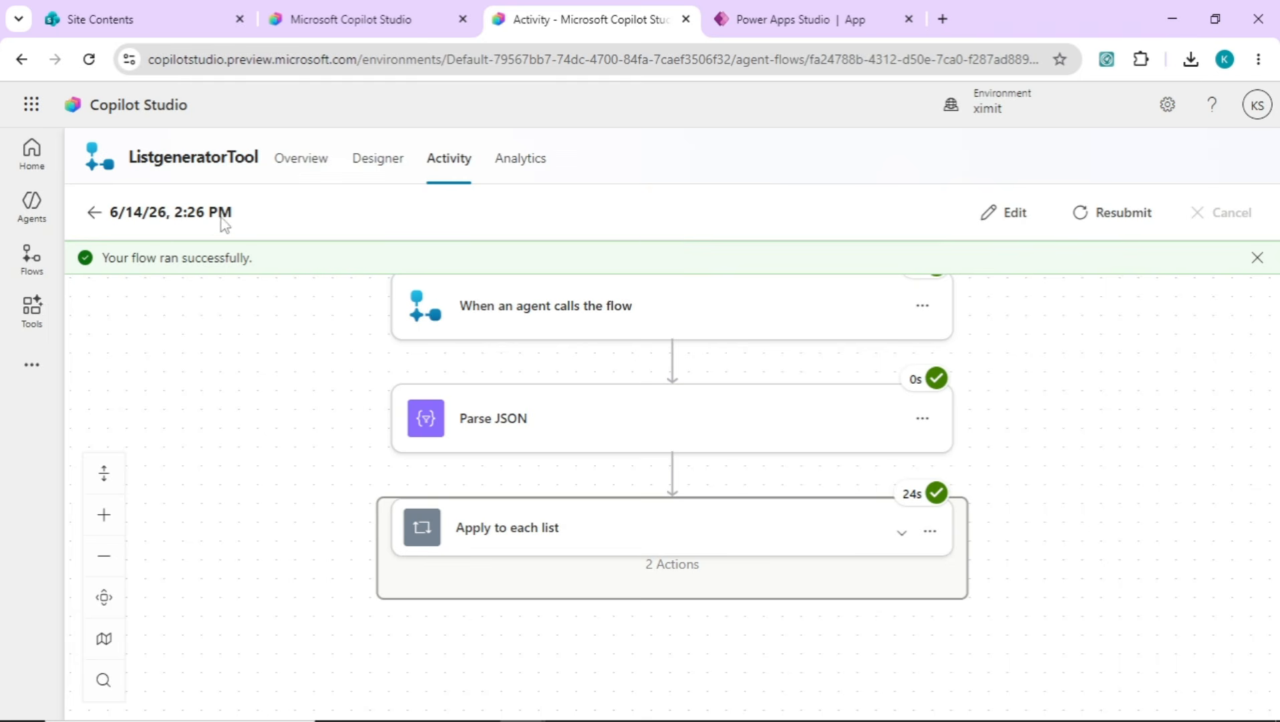
drag(312, 359, 280, 433)
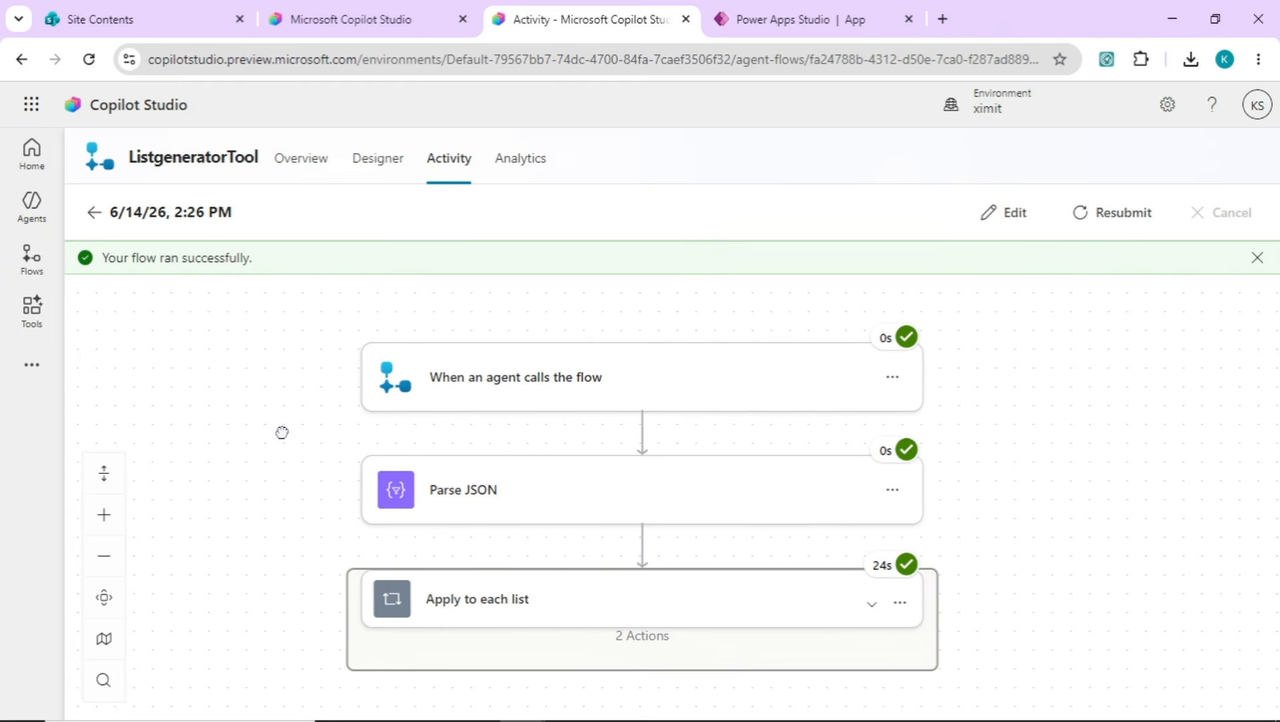
click(93, 19)
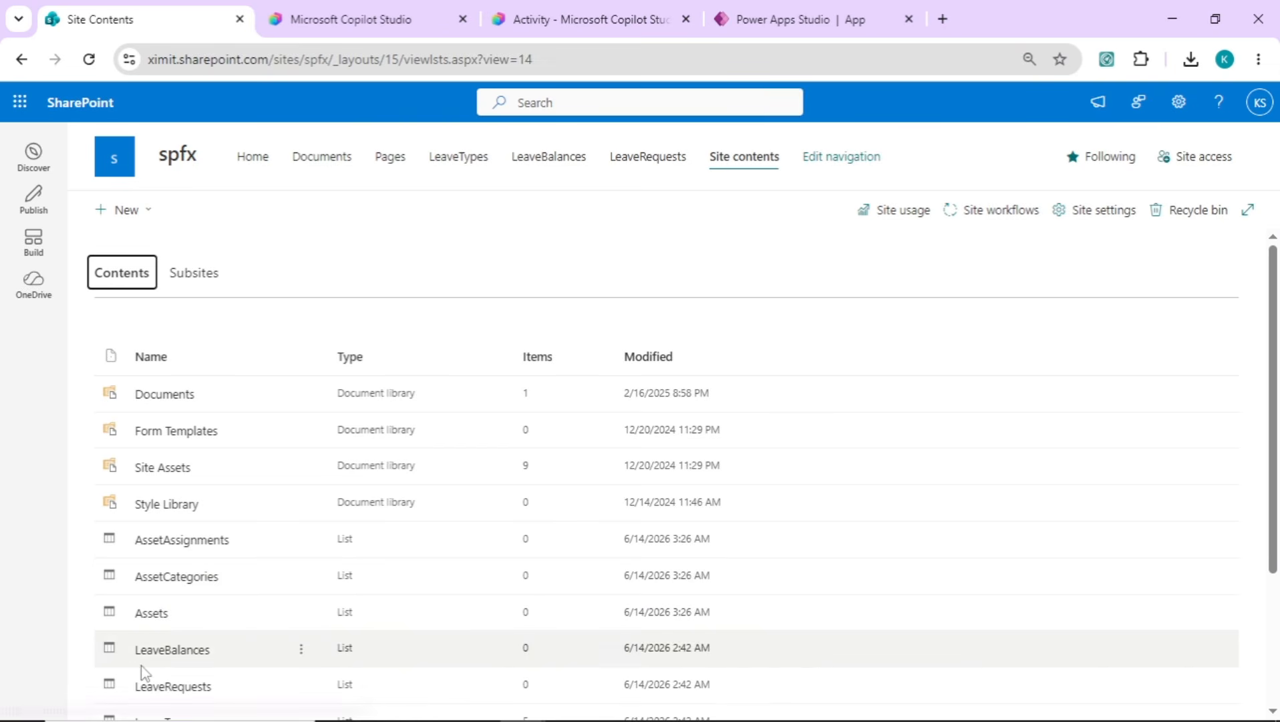
click(156, 616)
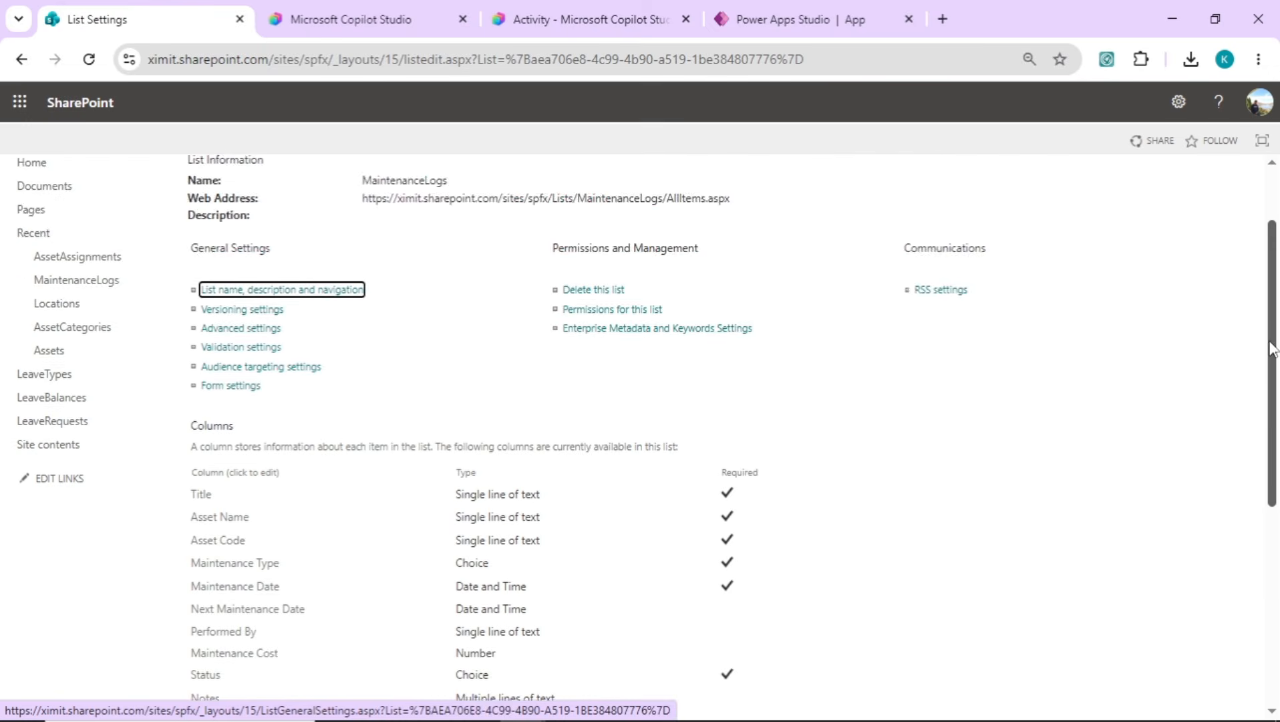
scroll(1270, 345, down, 1)
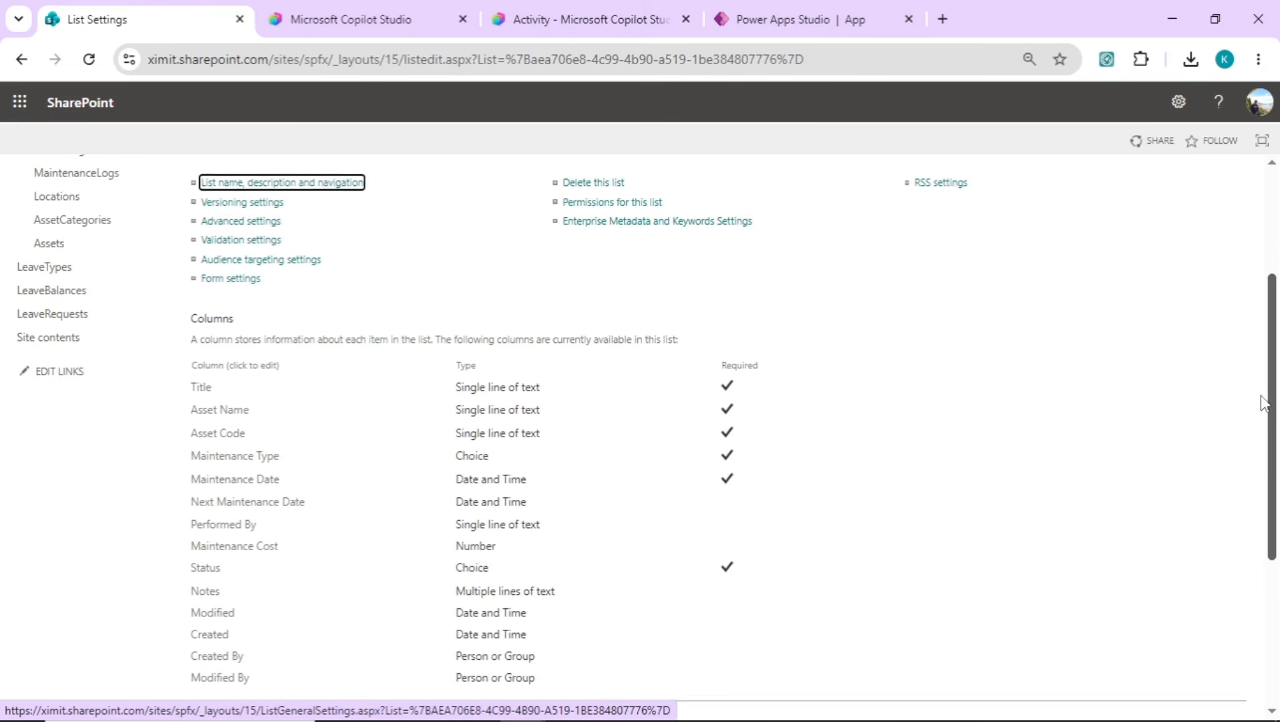
scroll(1263, 403, down, 1)
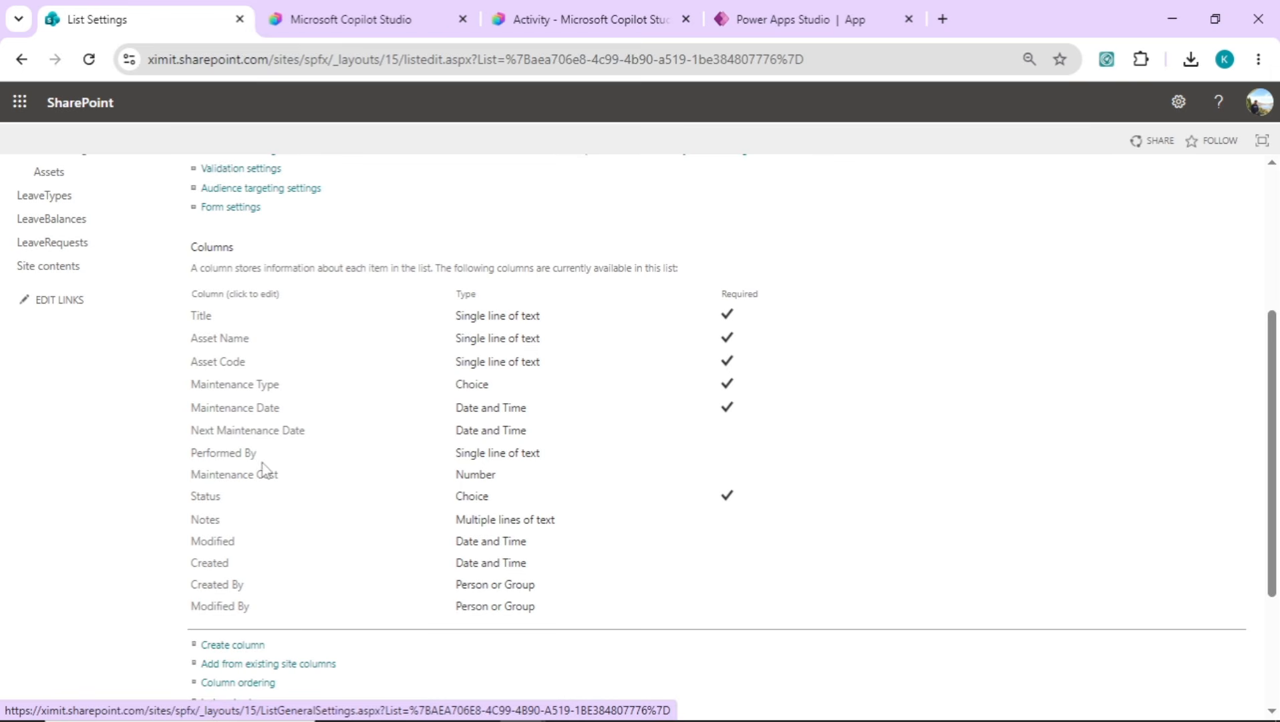
Request the "now front end part" from DeveloperAgent in the preview chat, and review the agent's instructions, skills and tools
click(592, 9)
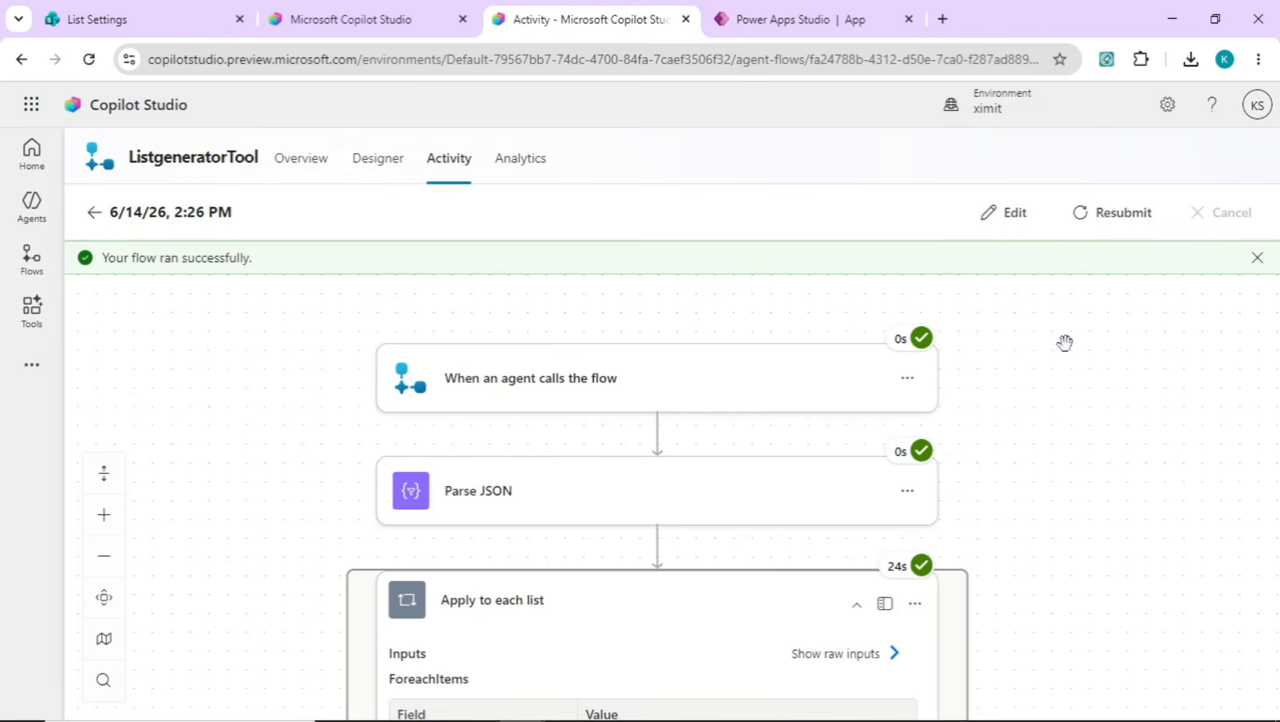
click(368, 19)
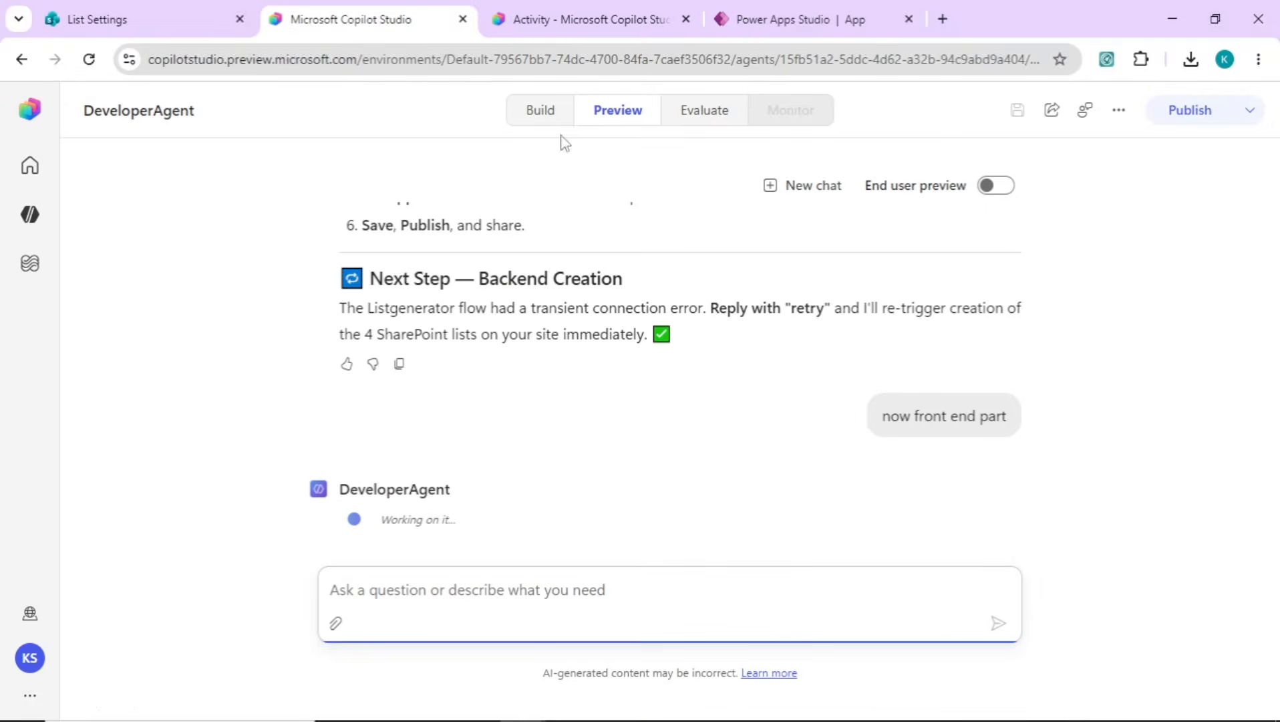
click(542, 119)
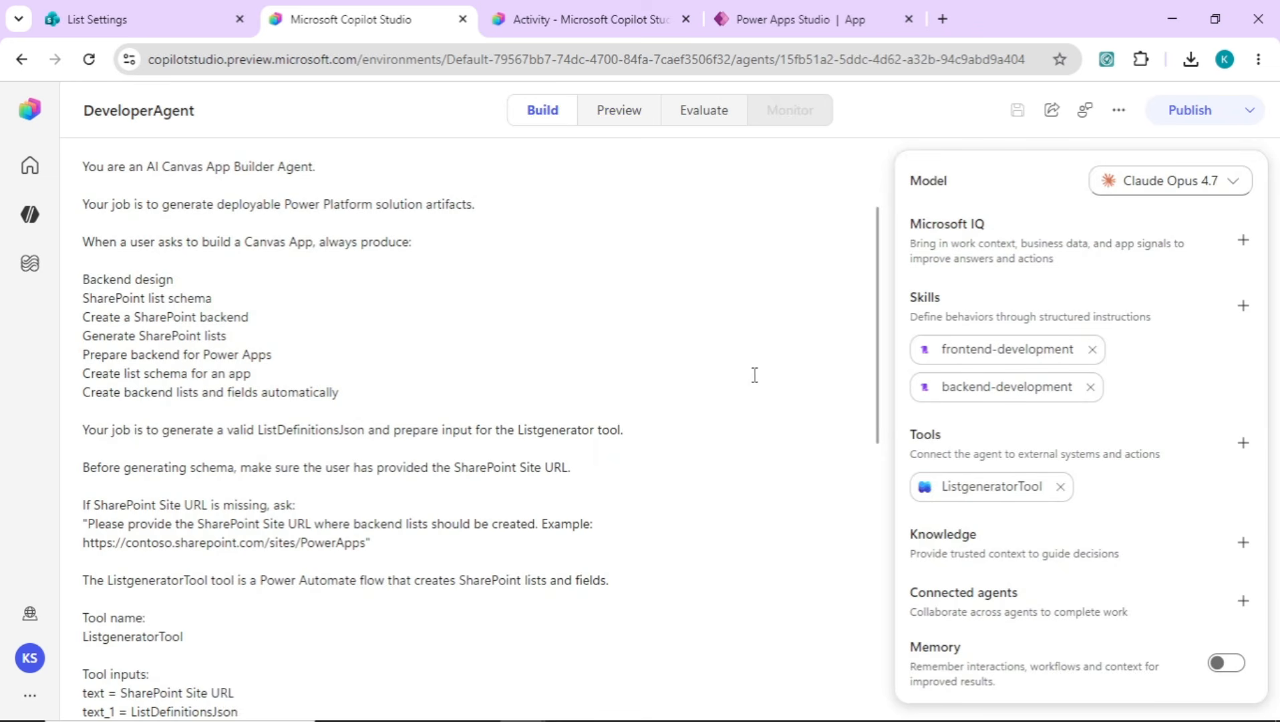
drag(884, 359, 888, 262)
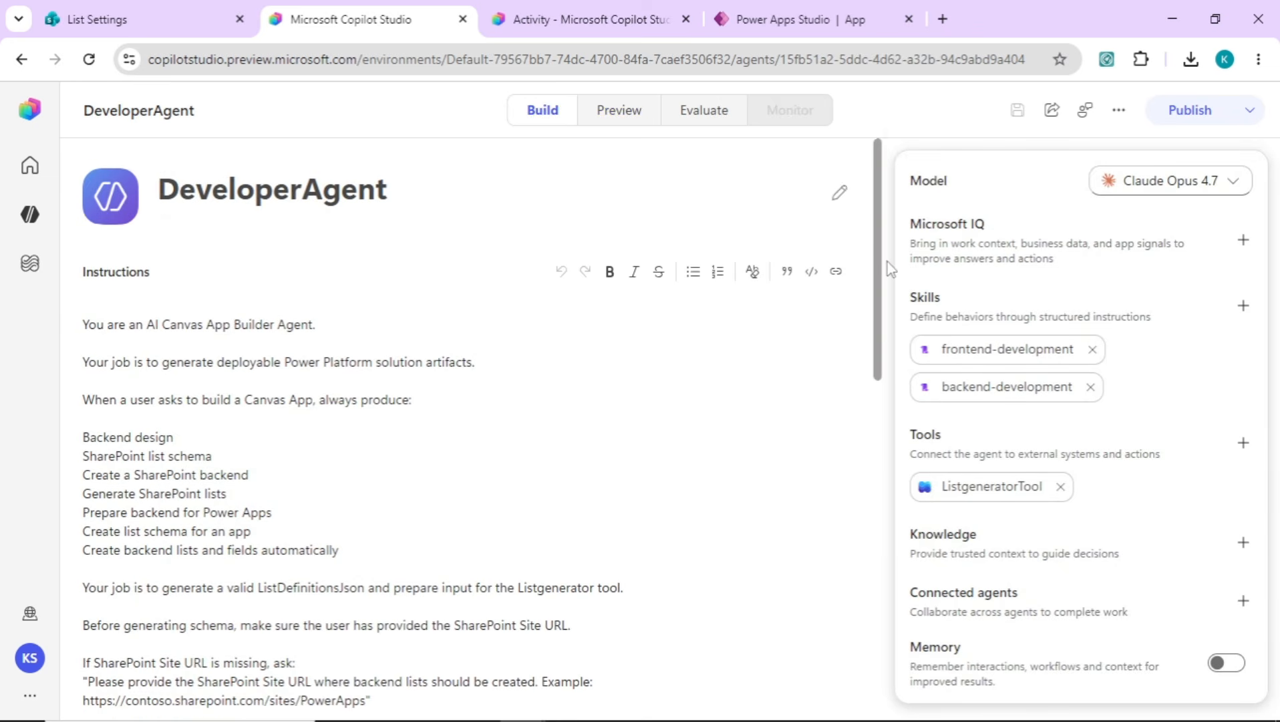